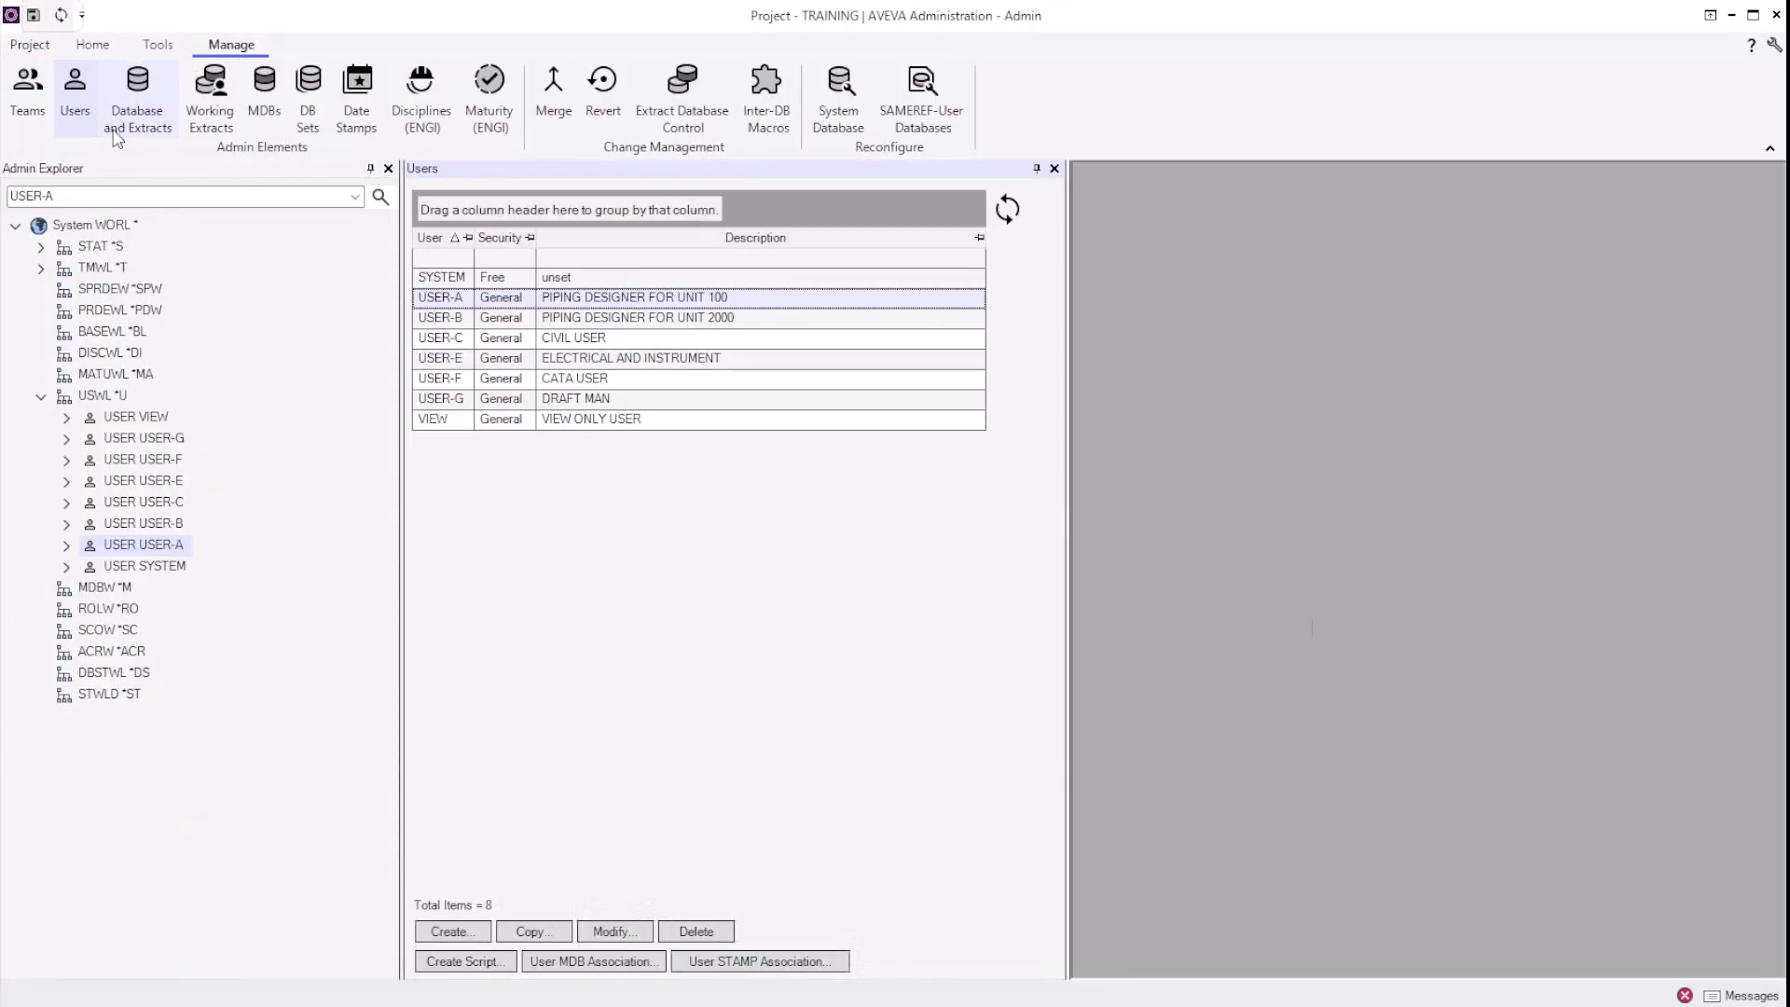
# Start creating a new Master DB in the project's databases and extracts.
pyautogui.click(116, 136)
pyautogui.click(116, 137)
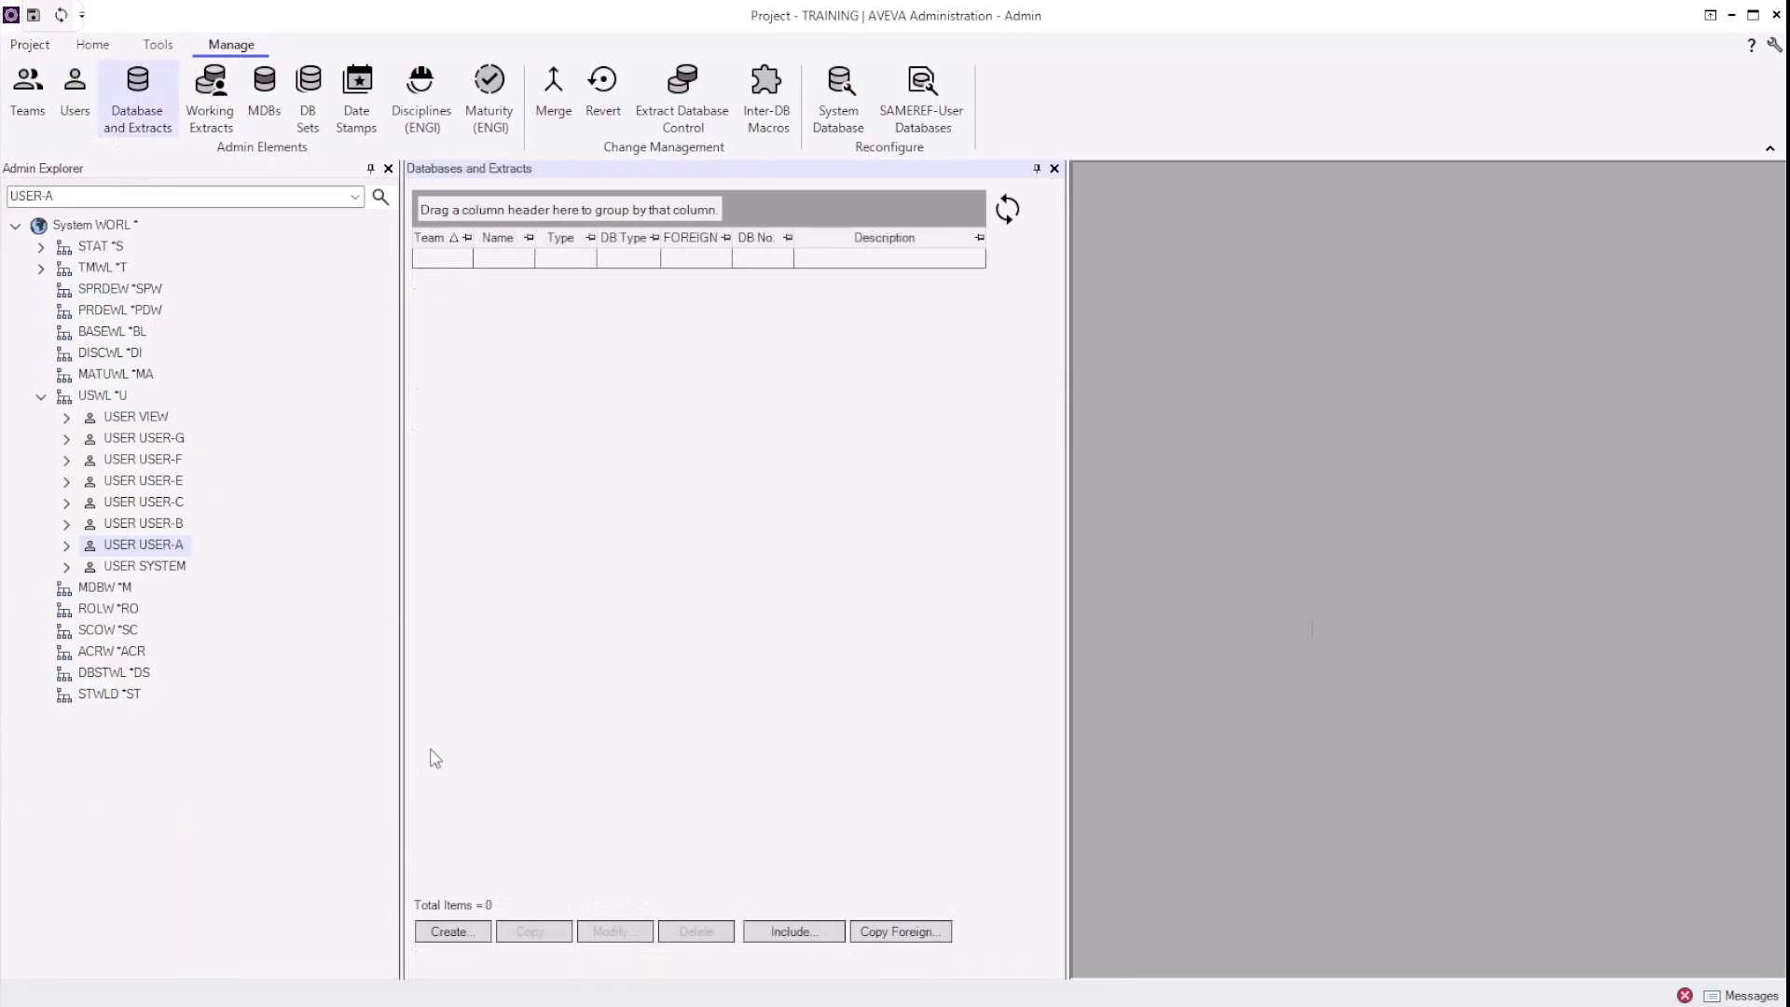
pyautogui.click(442, 932)
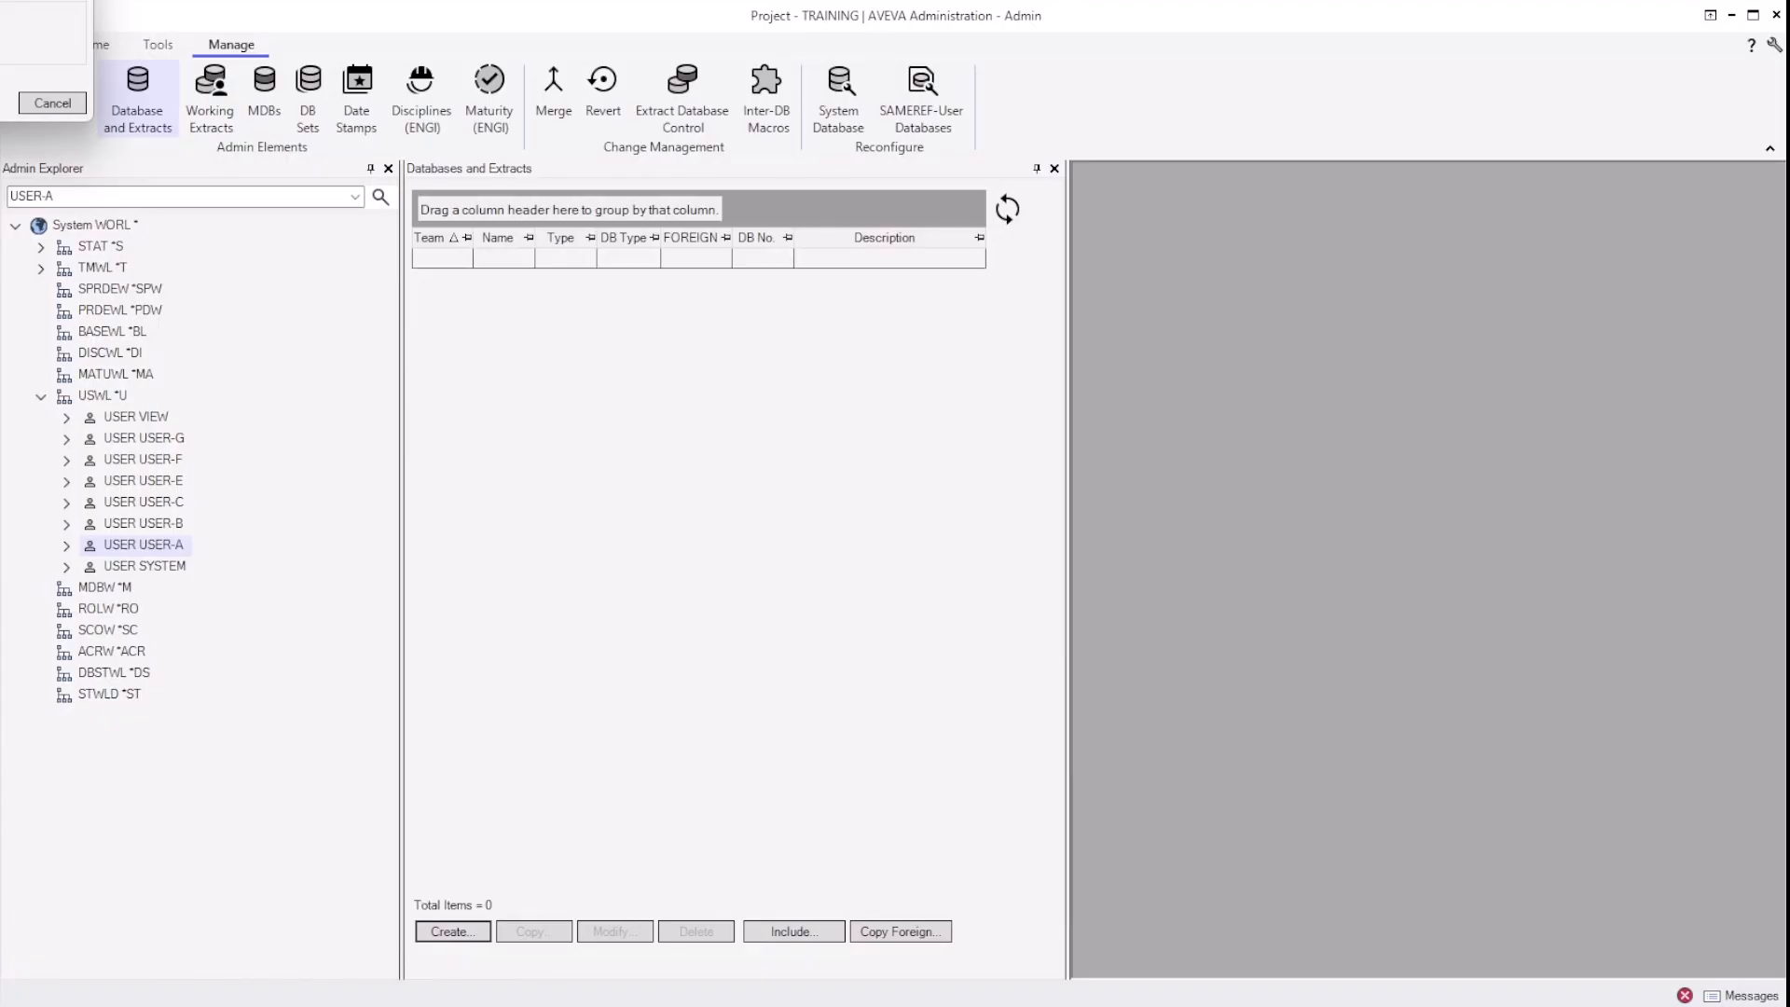
pyautogui.moveTo(2, 2); pyautogui.dragTo(624, 378)
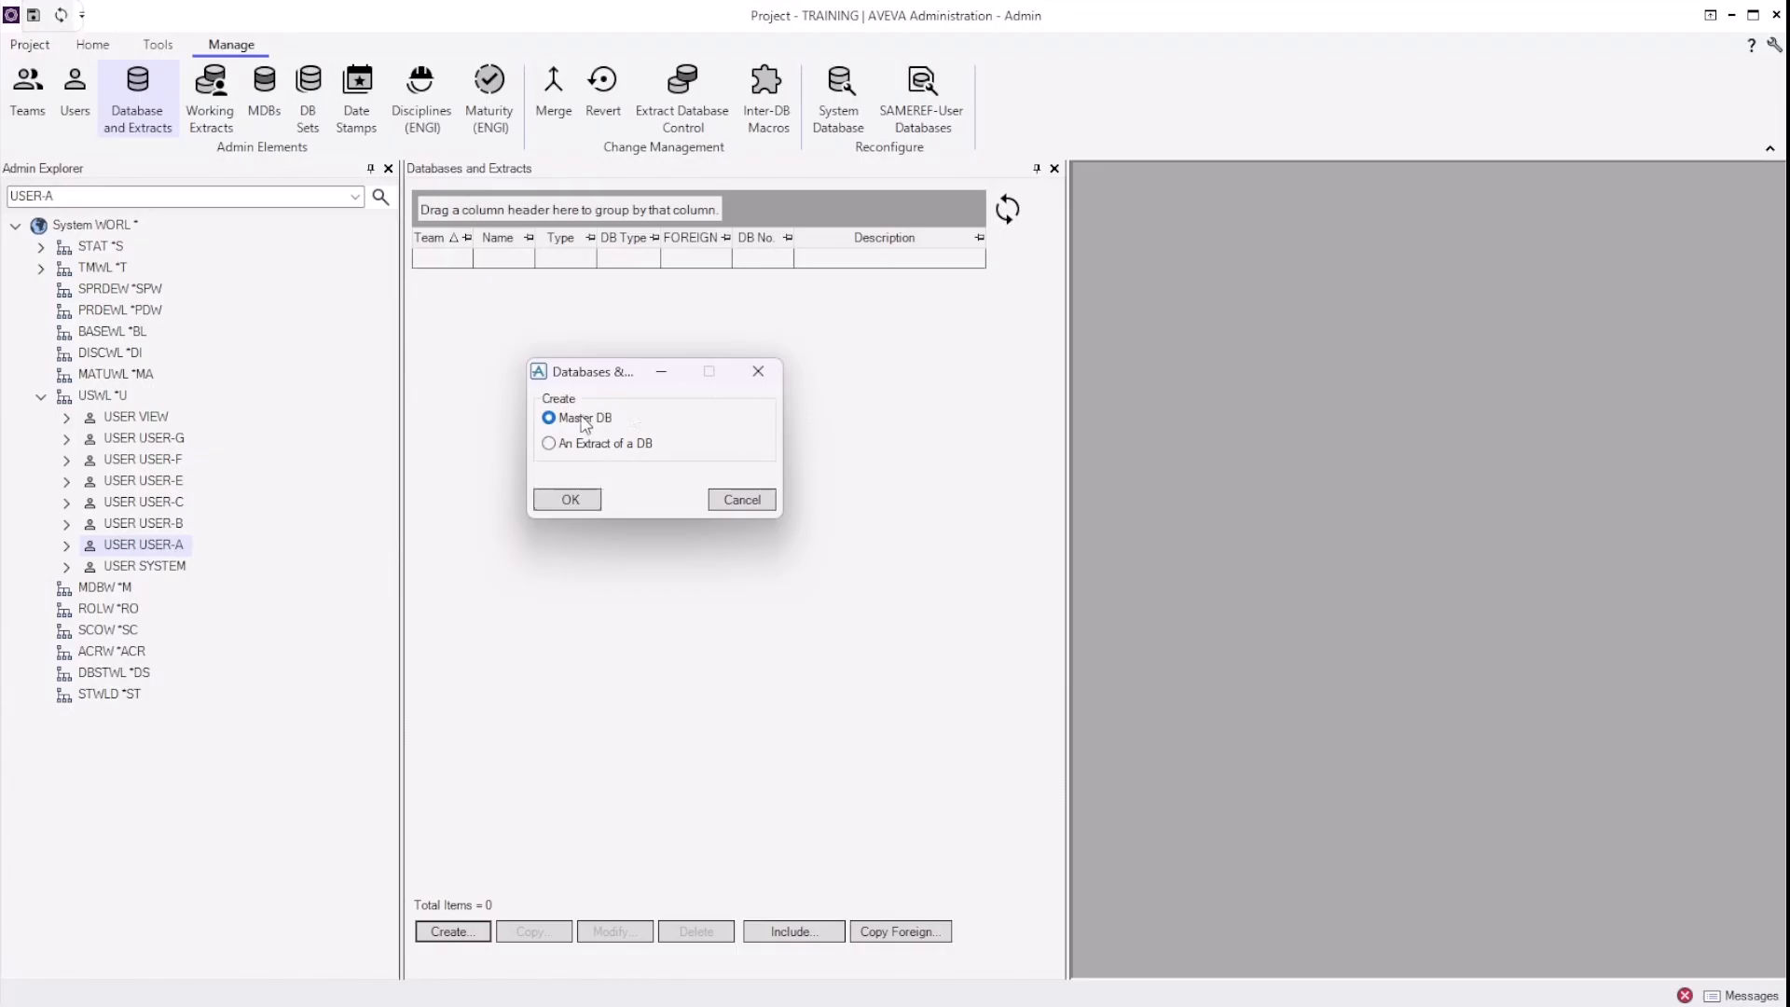
pyautogui.click(576, 501)
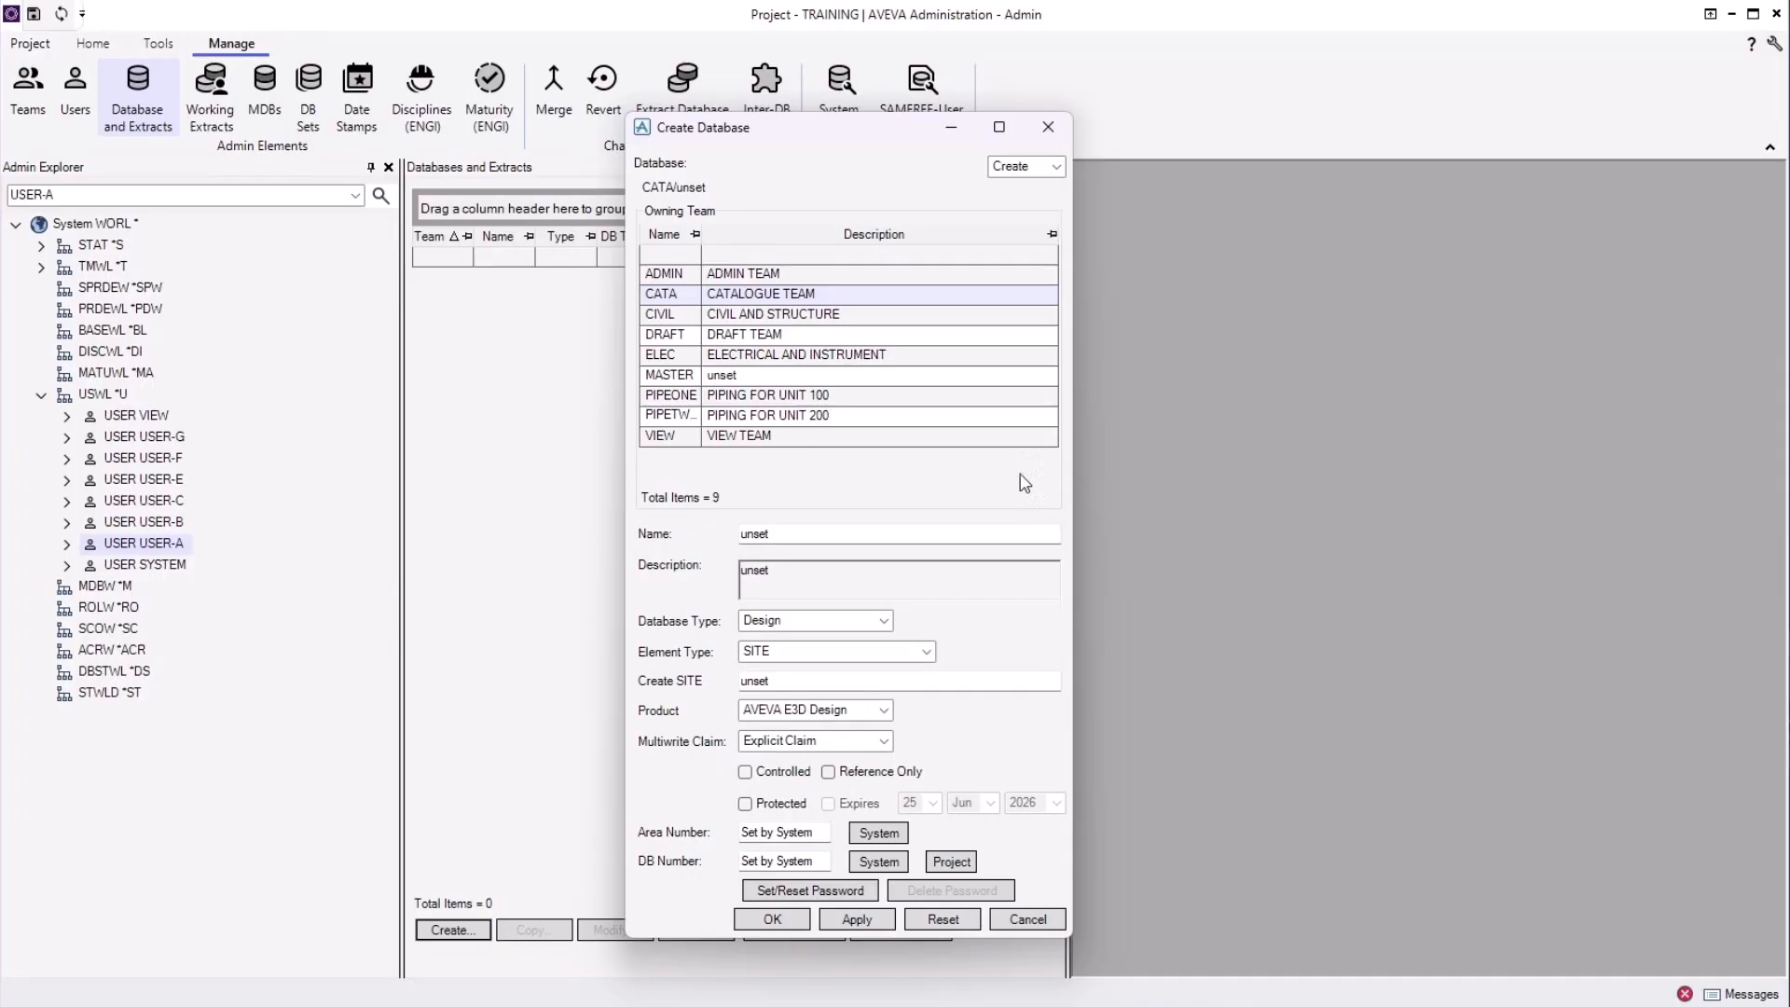
# Set PIPEONE as the owning team and name the new database PI-100.
pyautogui.click(993, 401)
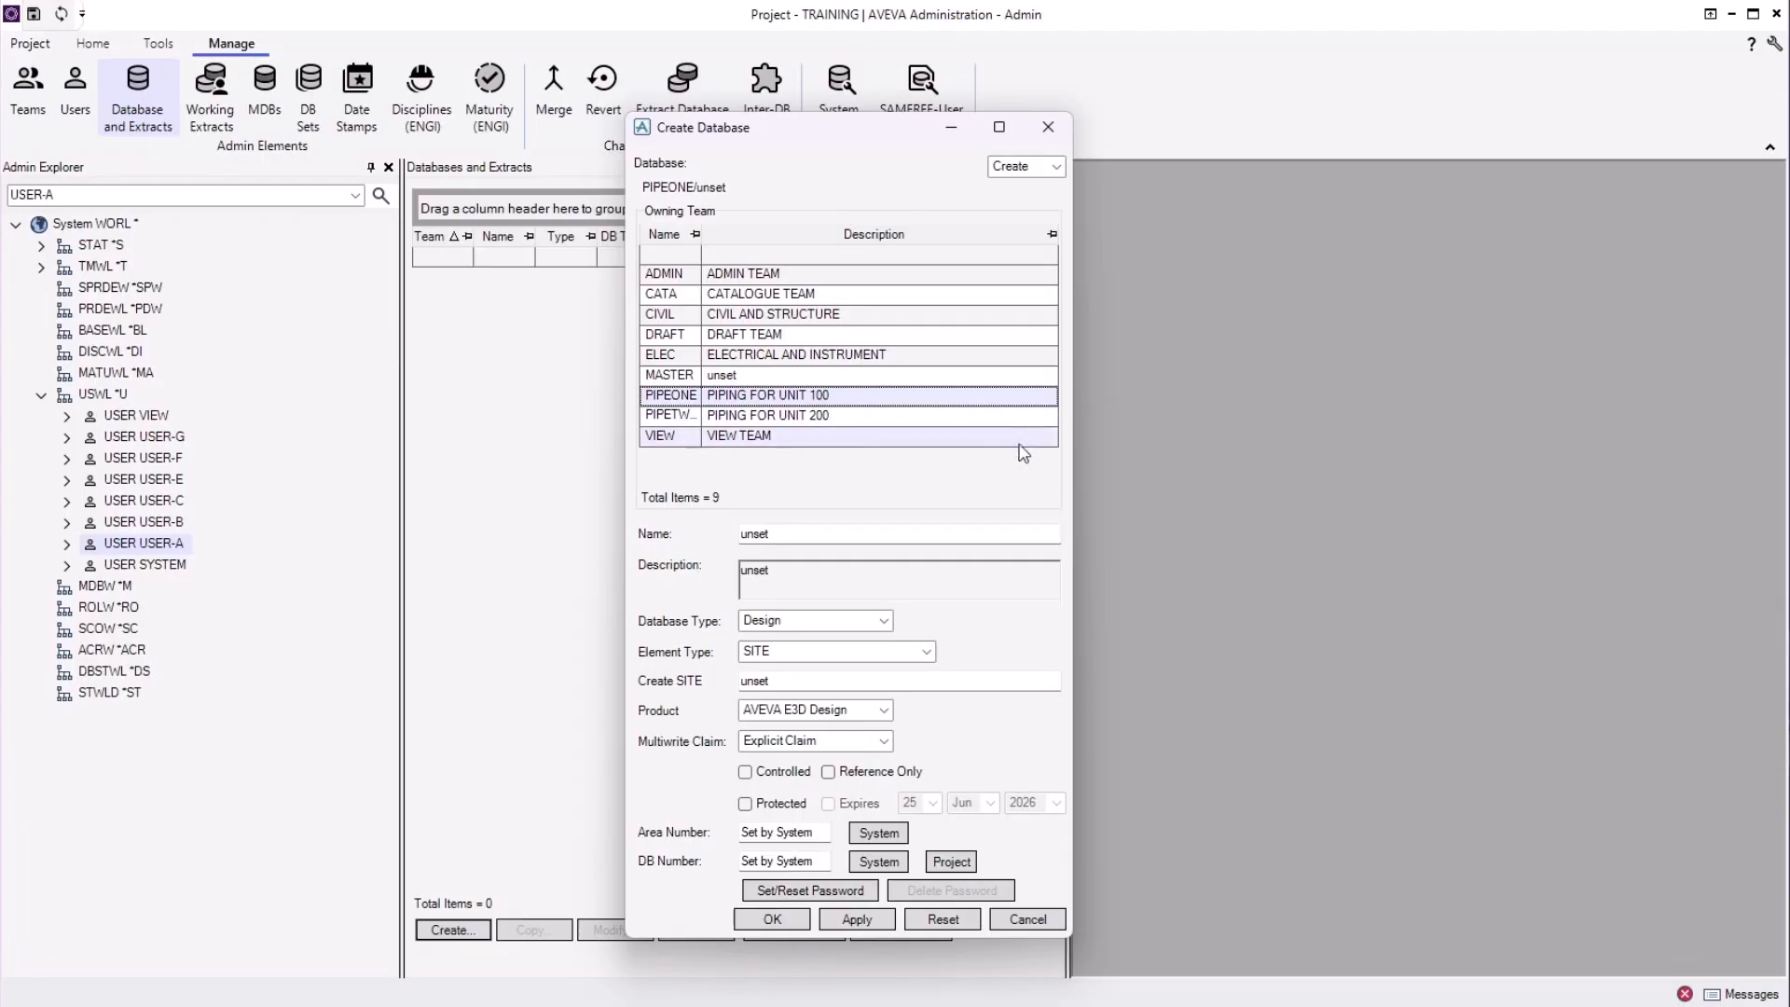
pyautogui.click(1009, 534)
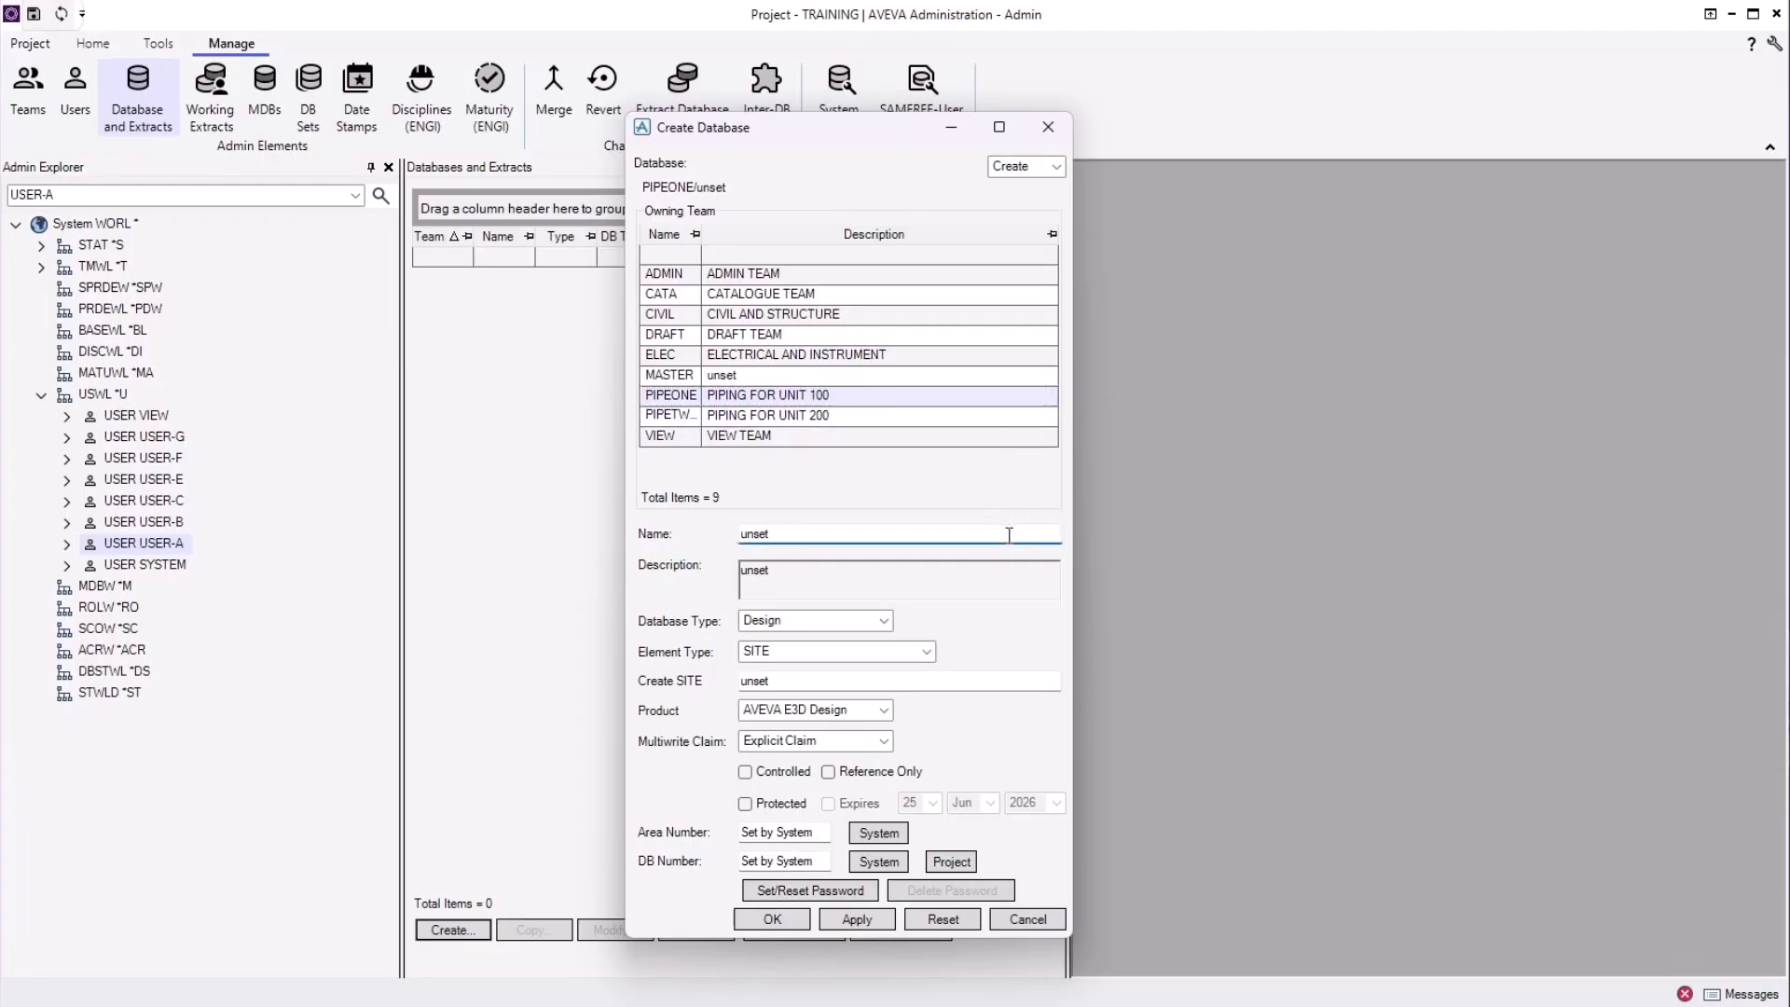
pyautogui.moveTo(1009, 534); pyautogui.dragTo(745, 537)
pyautogui.write('PI-100')
# Enter "DB FOR PIPING UNIT 100" as the database description.
pyautogui.moveTo(802, 583); pyautogui.dragTo(743, 591)
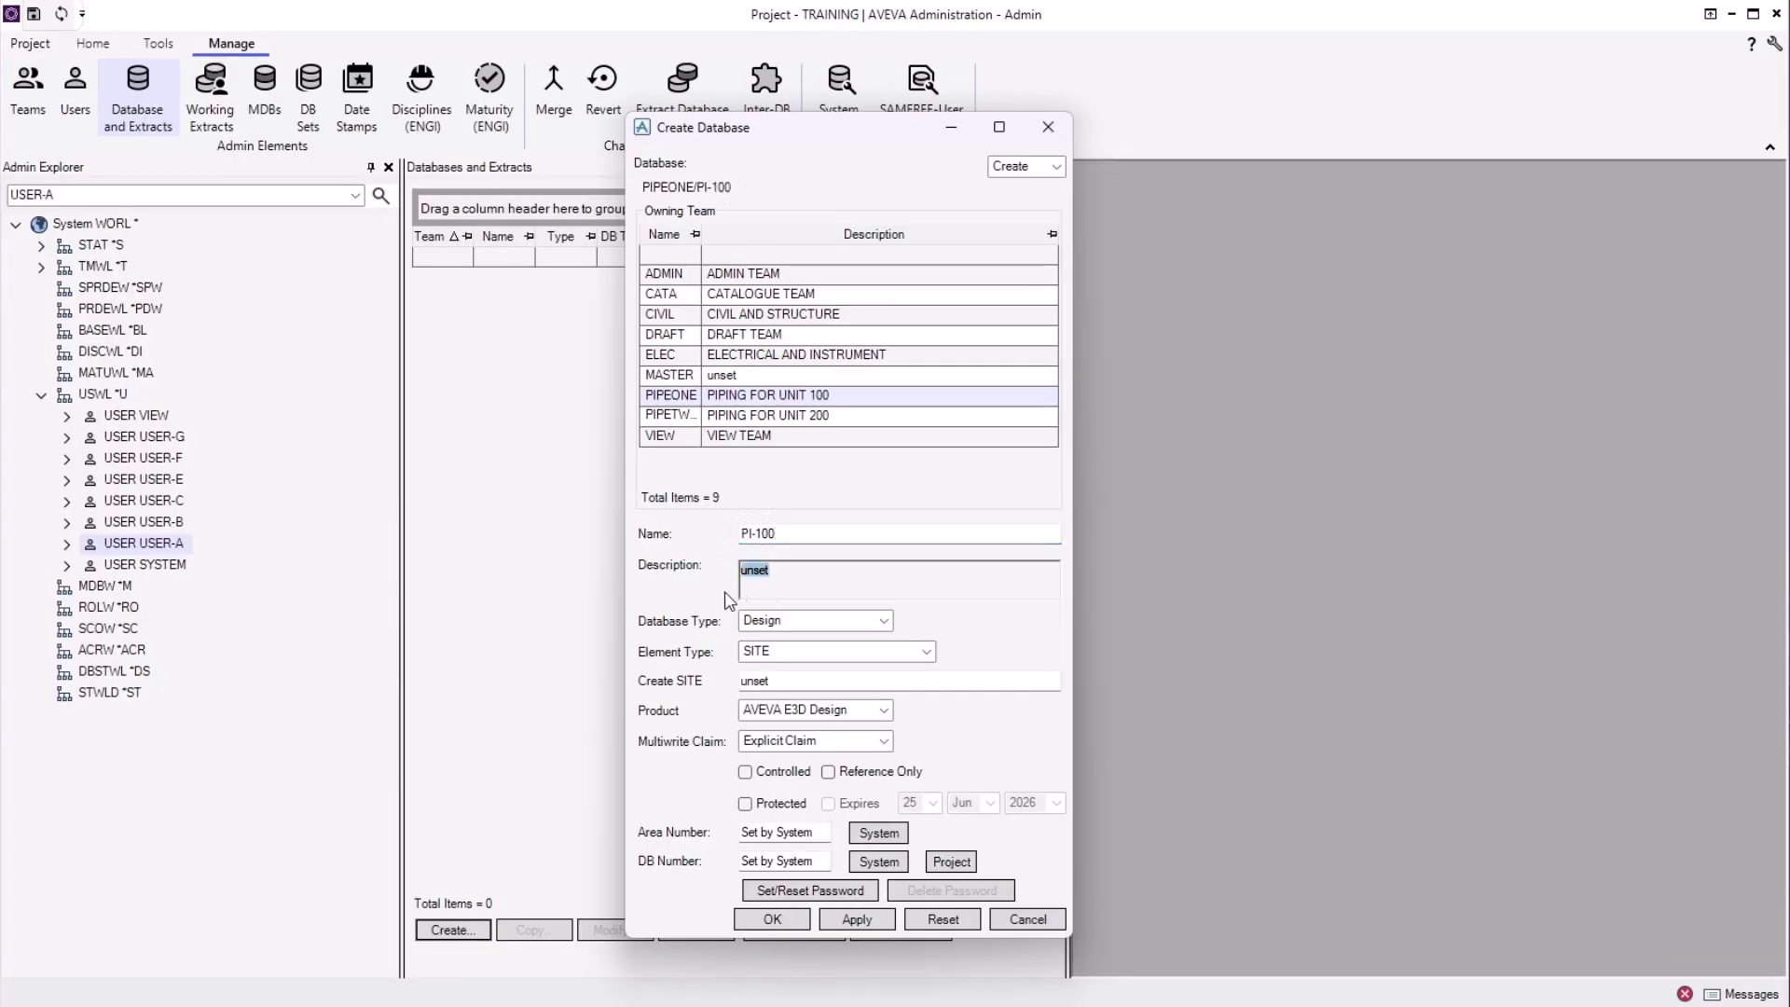
pyautogui.write('DB FOR P')
pyautogui.write('IPING UNIT')
pyautogui.write(' 1100')
pyautogui.press('BackSpace')
pyautogui.press('BackSpace')
pyautogui.press('BackSpace')
pyautogui.write('00')
# Choose Design as the database type and keep SITE as the element type.
pyautogui.click(884, 621)
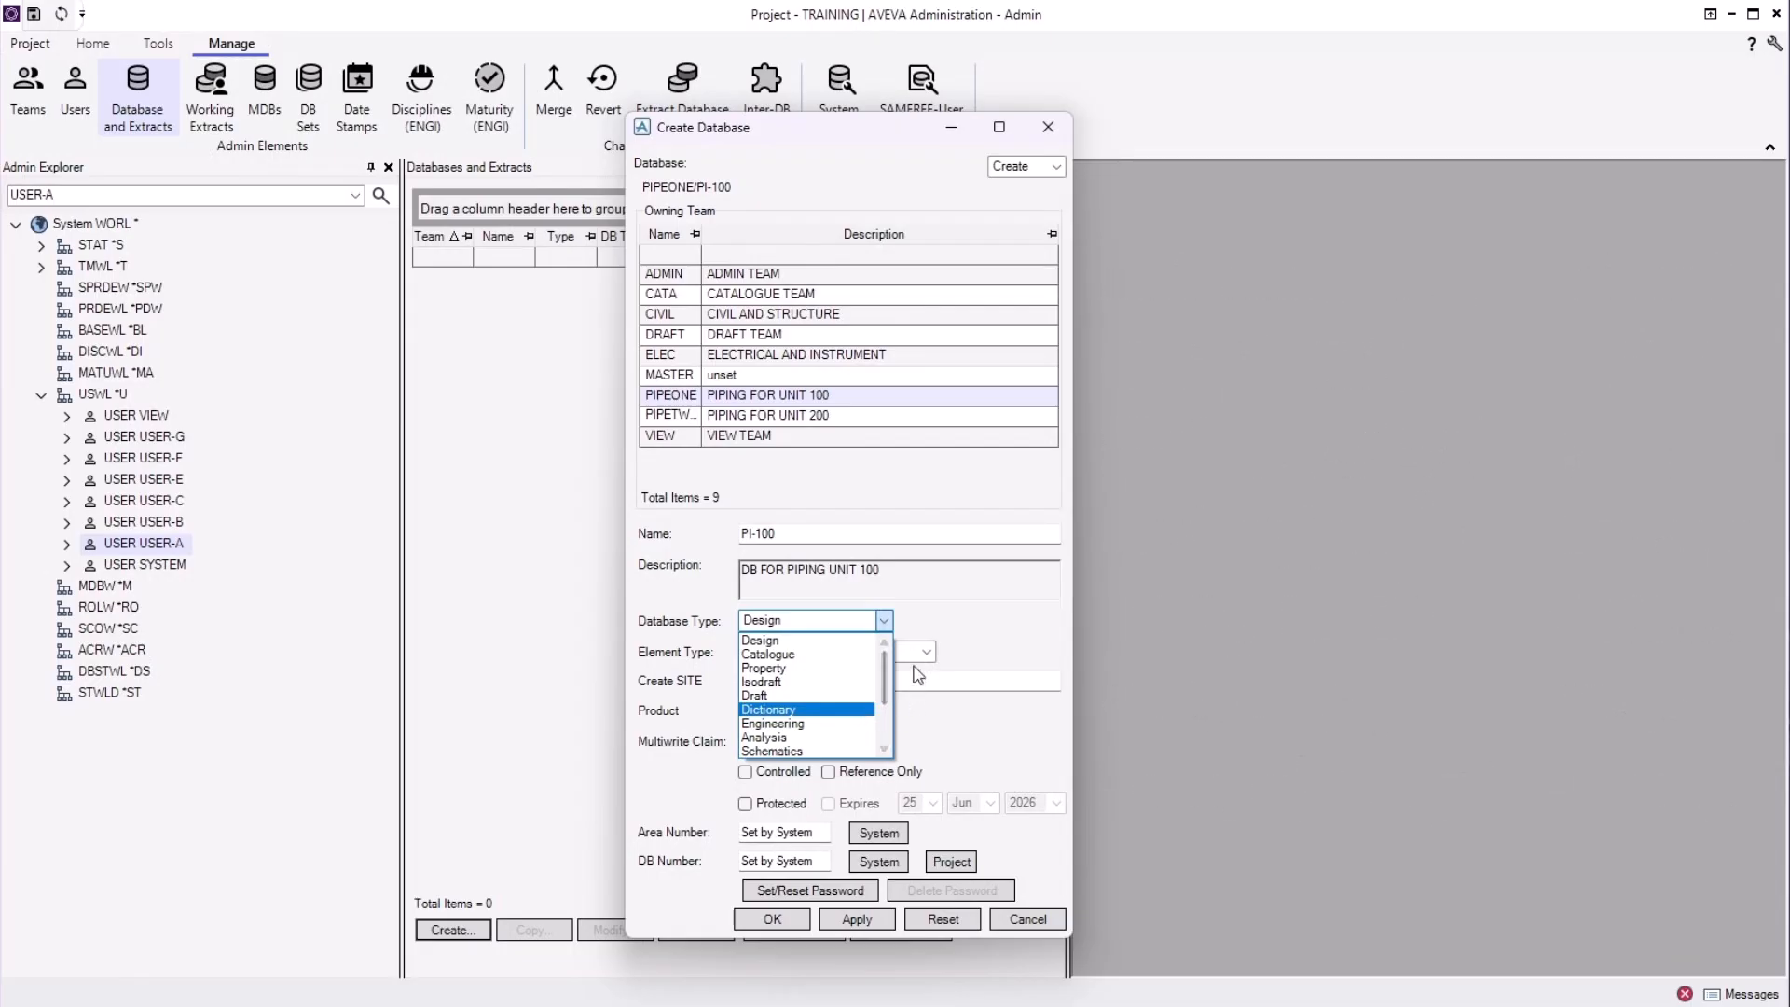
pyautogui.click(873, 641)
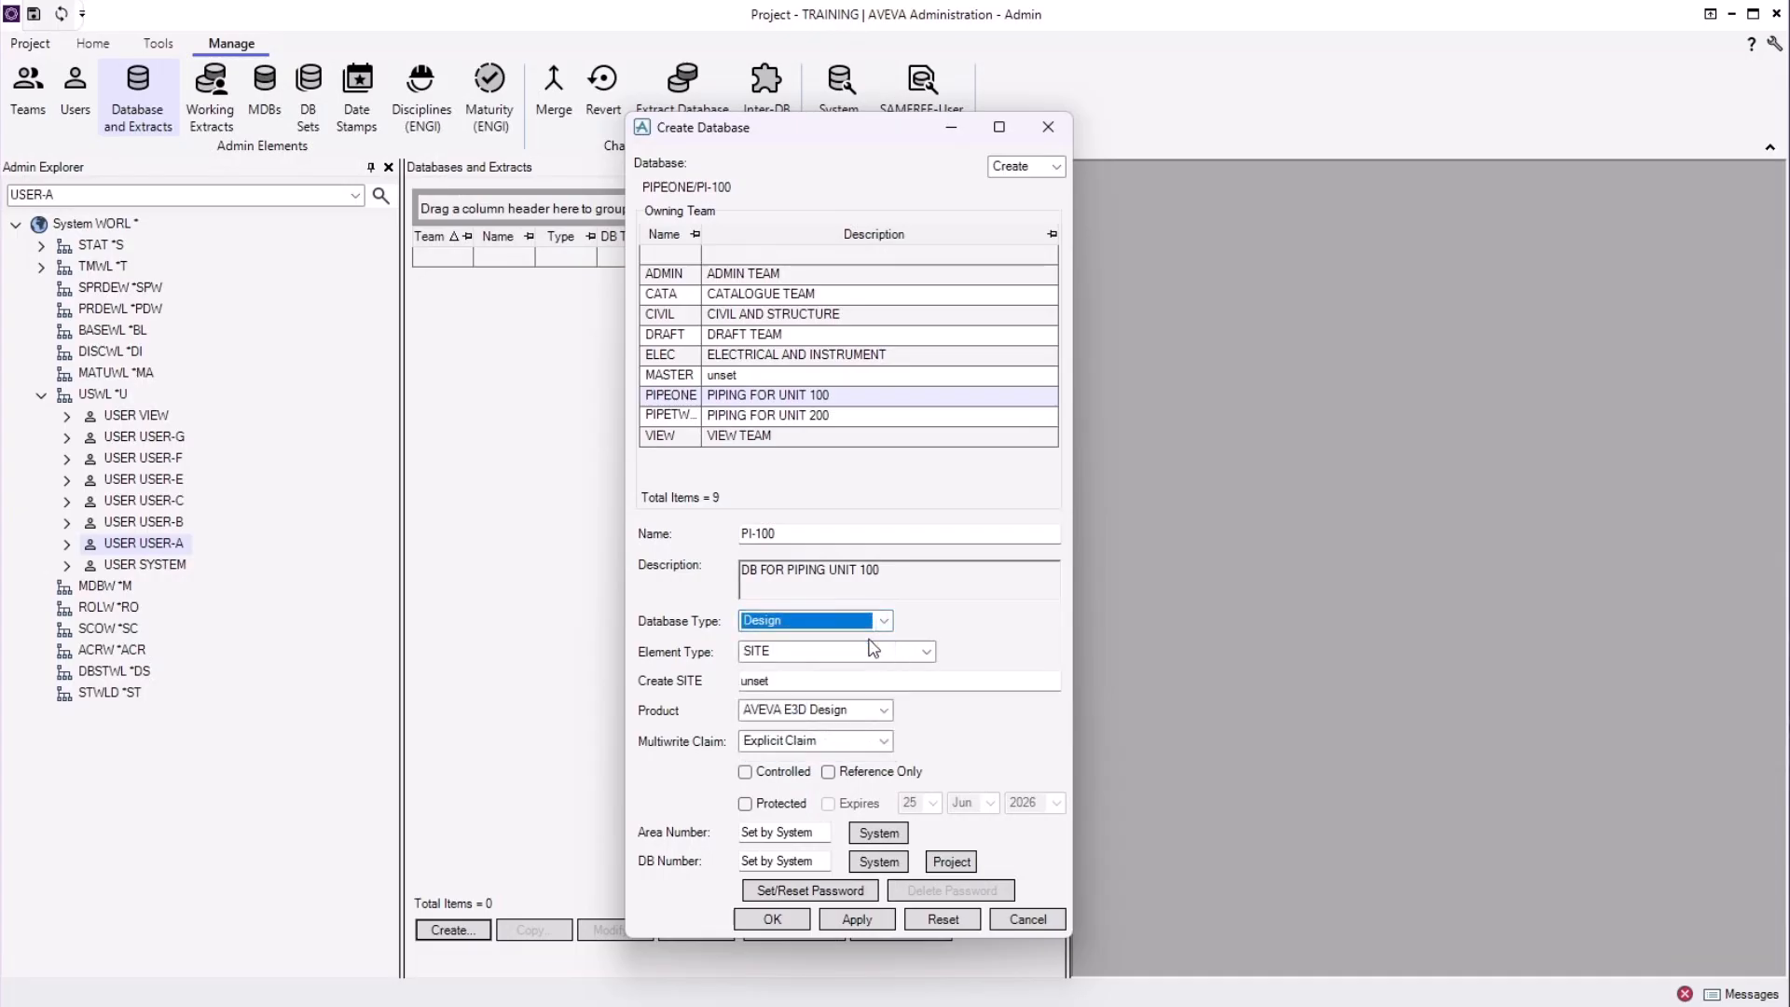
pyautogui.click(928, 652)
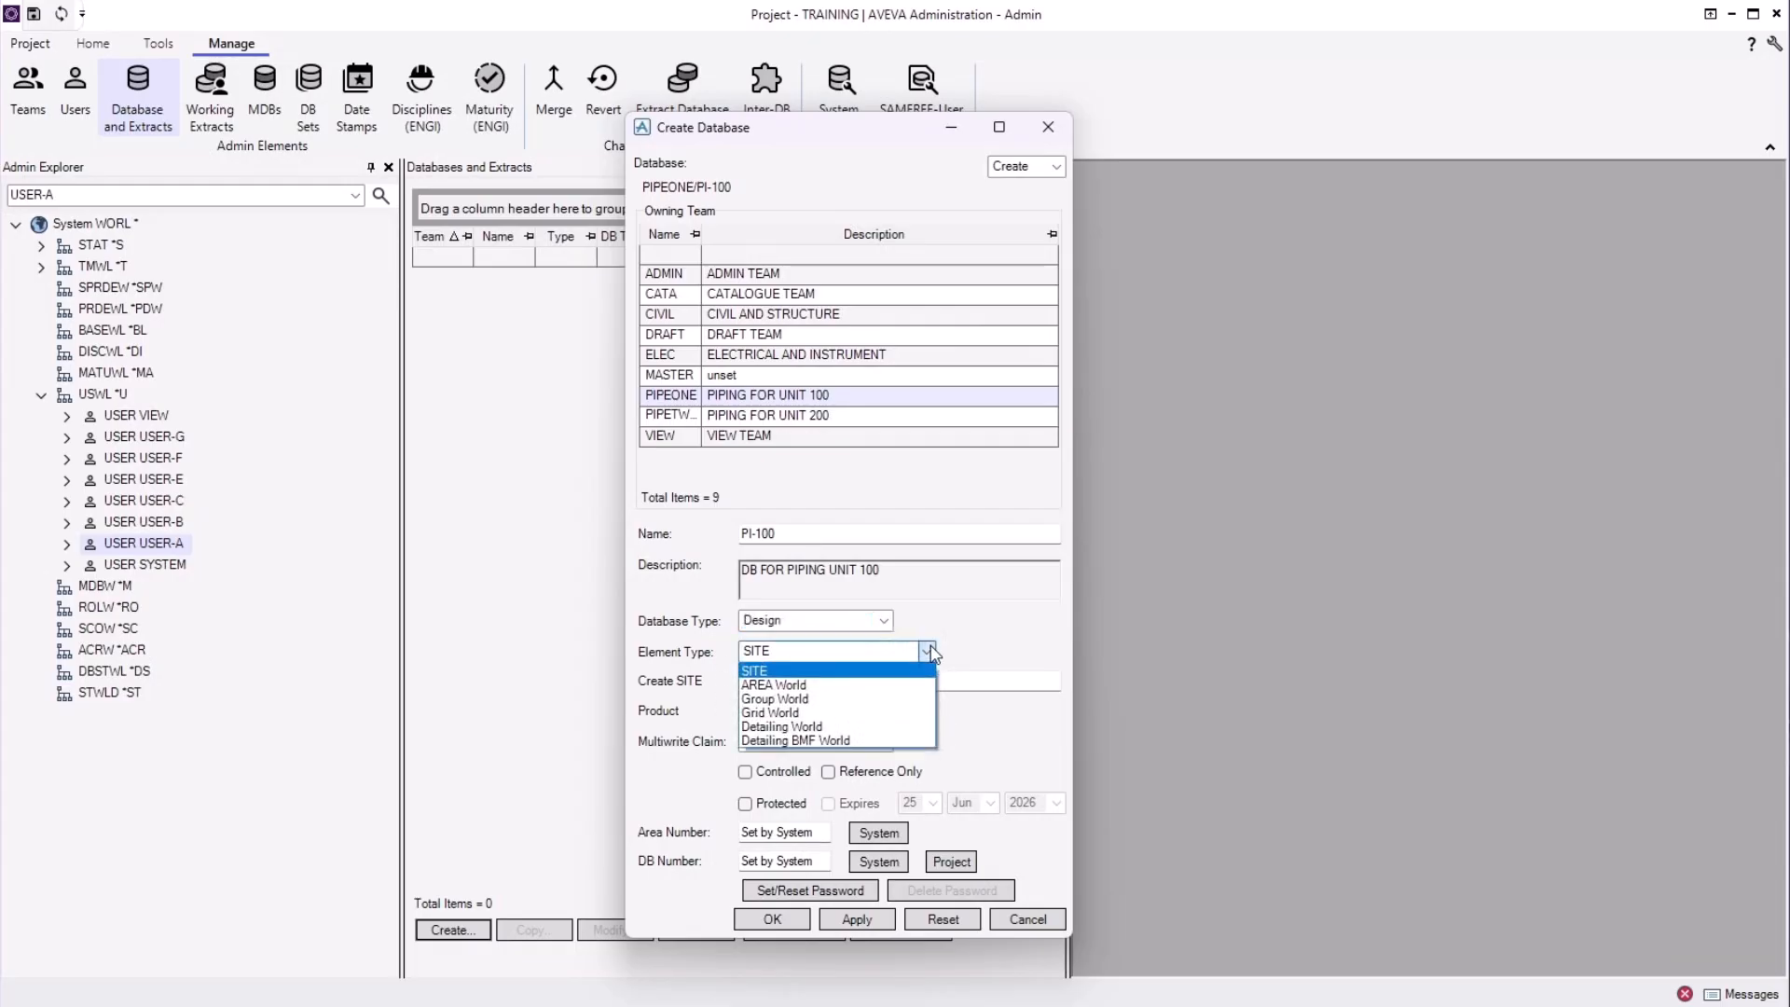
pyautogui.click(929, 651)
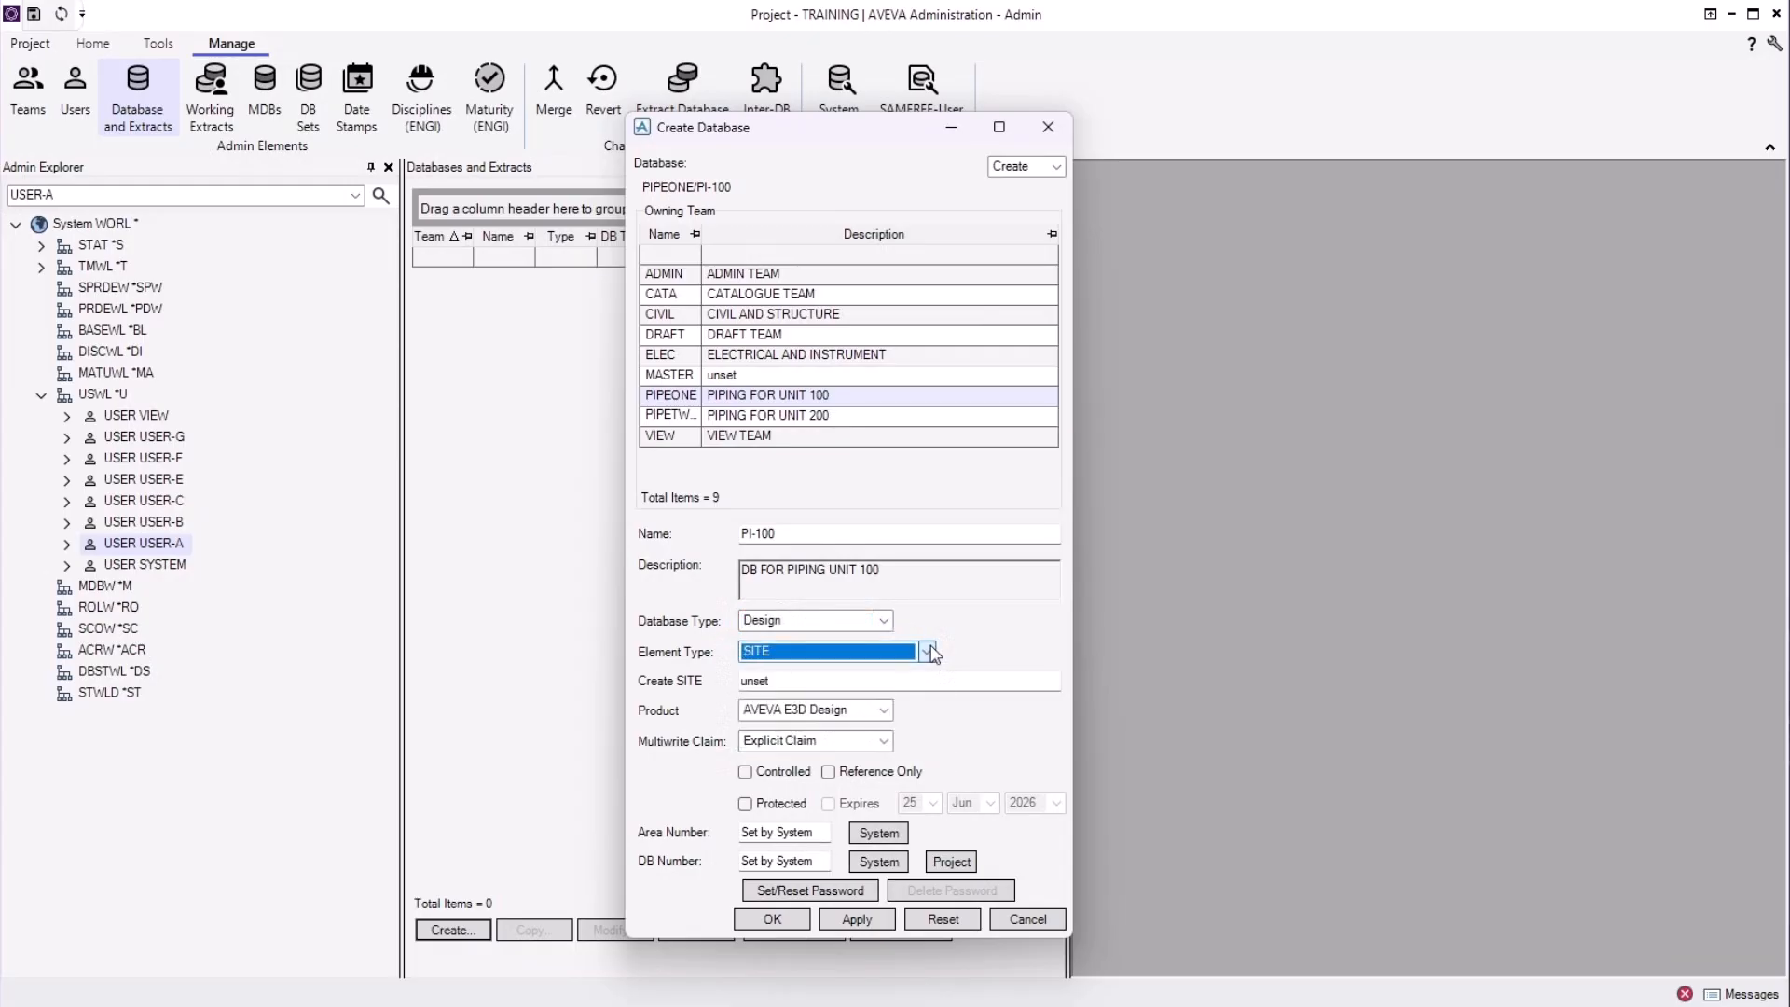
# Name the SITE element created with the database PI-100.
pyautogui.click(885, 681)
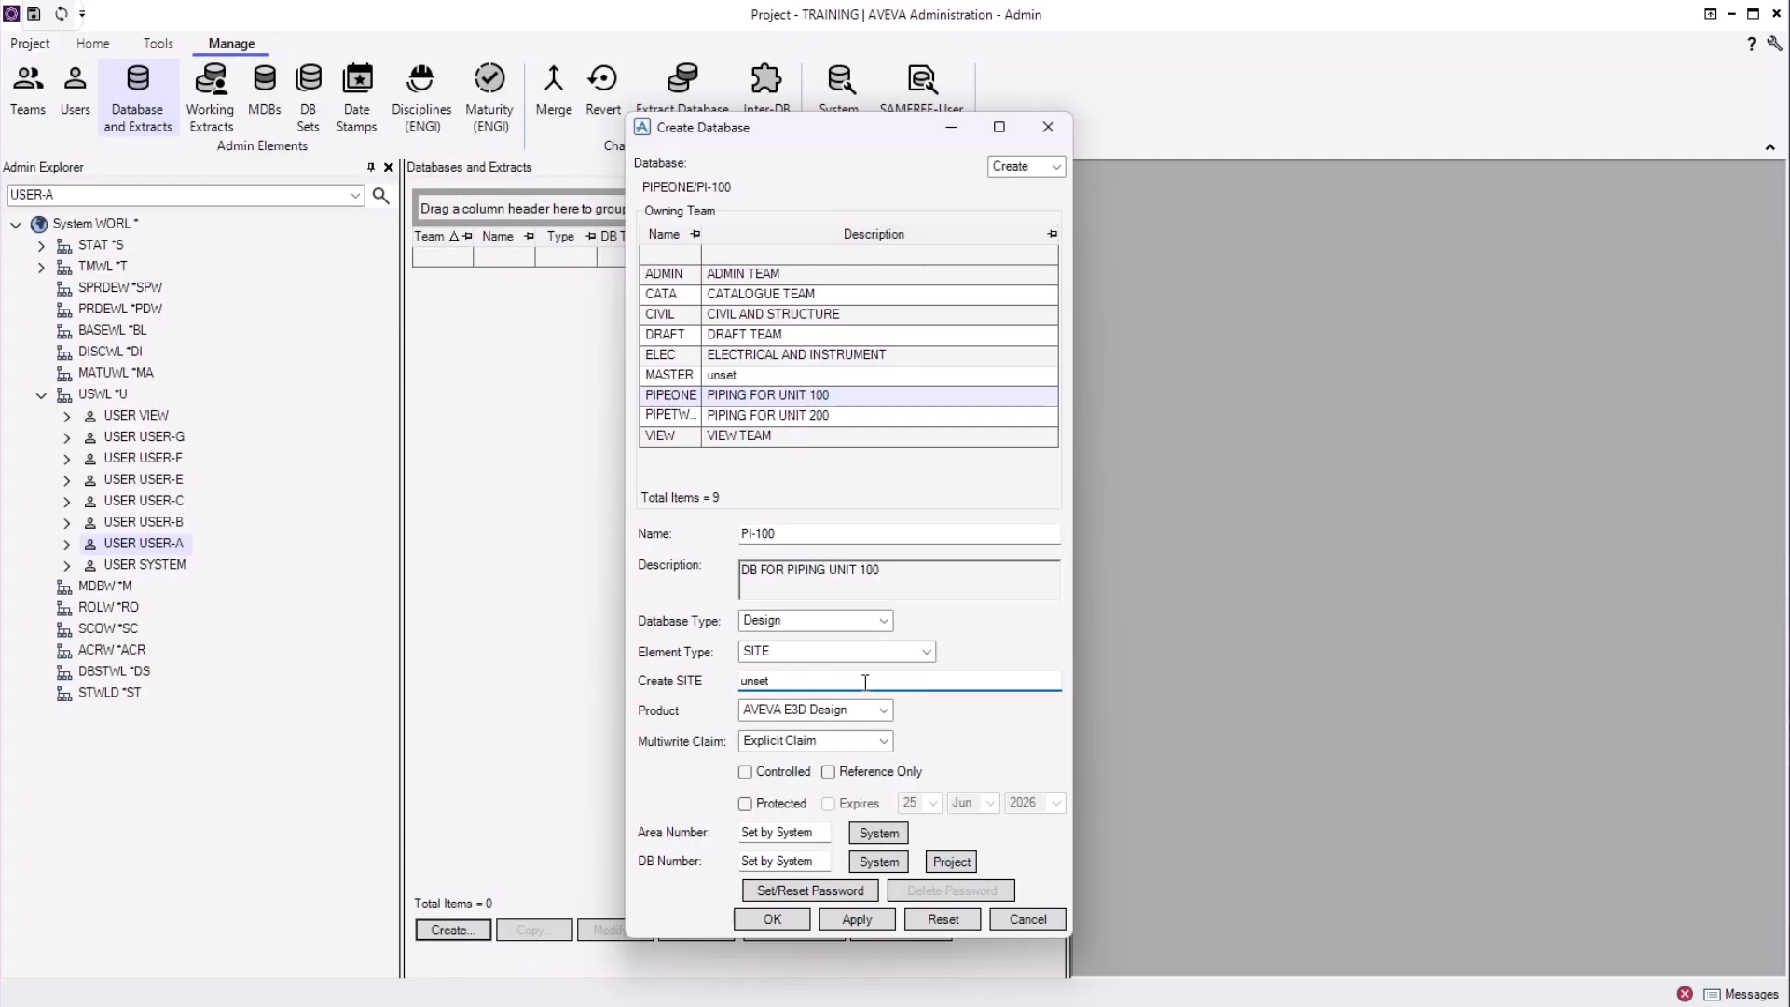
pyautogui.doubleClick(772, 682)
pyautogui.write('PI-100')
# Keep AVEVA E3D Design as the product and set the multiwrite claim to Implicit Claim.
pyautogui.click(883, 710)
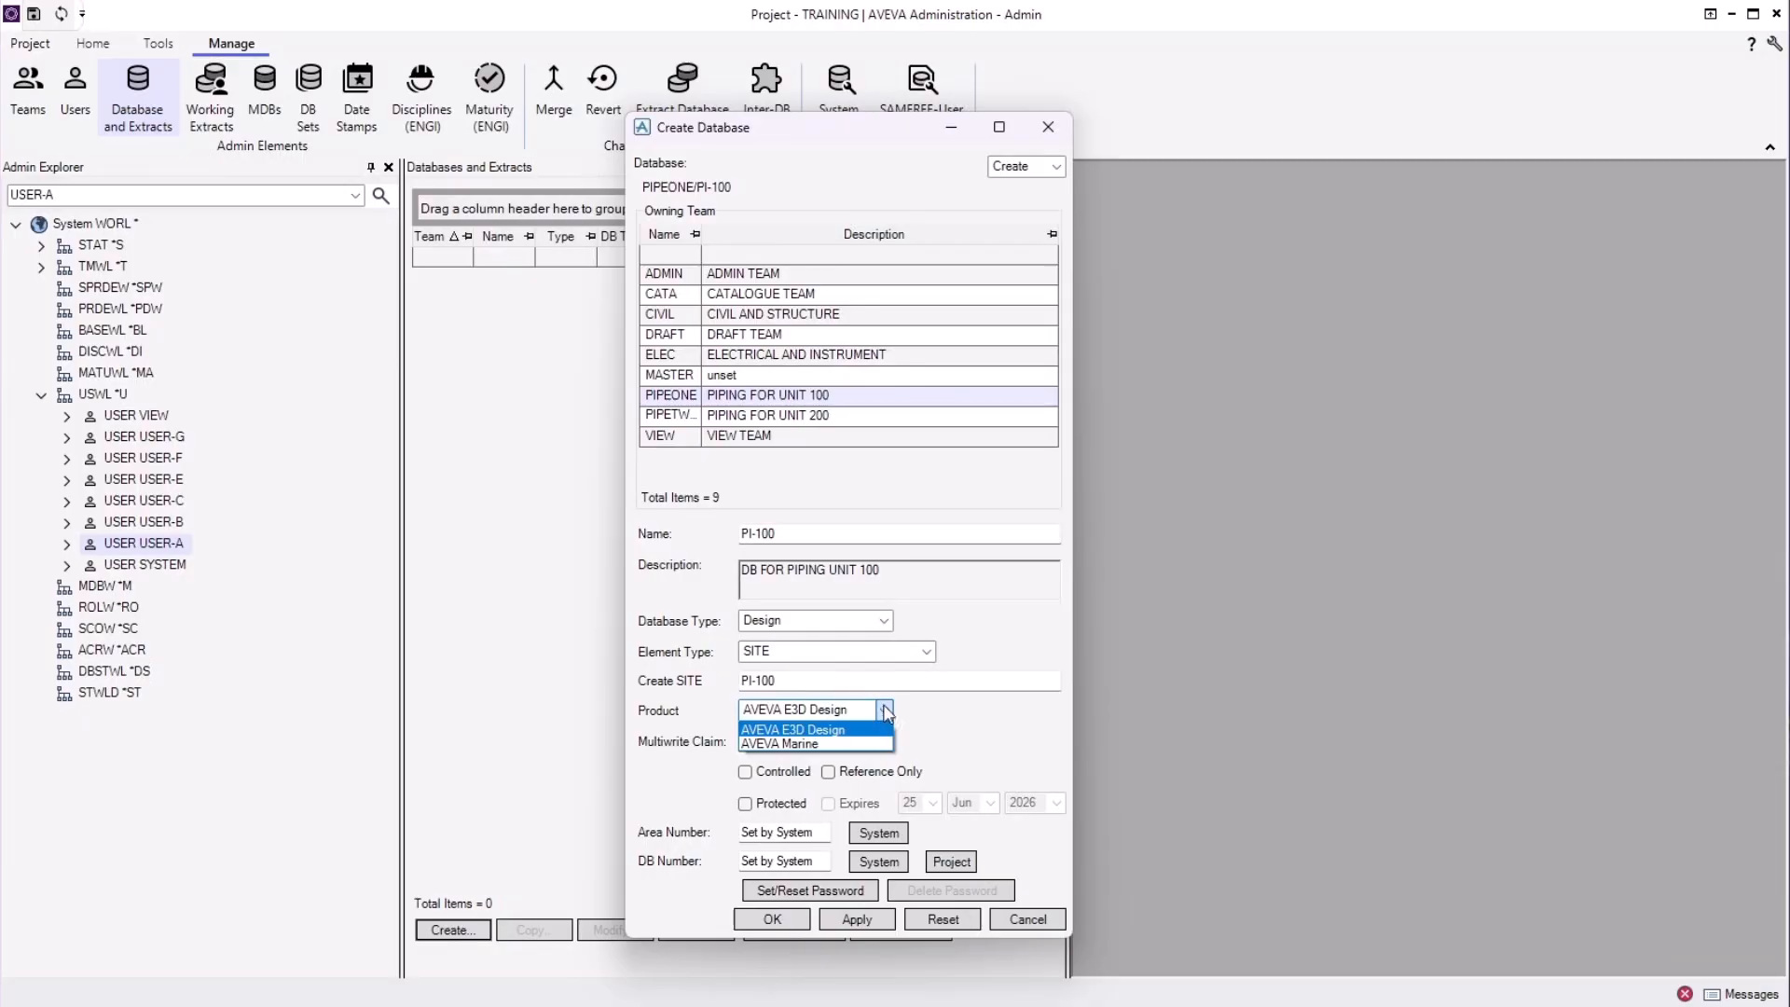
pyautogui.click(888, 712)
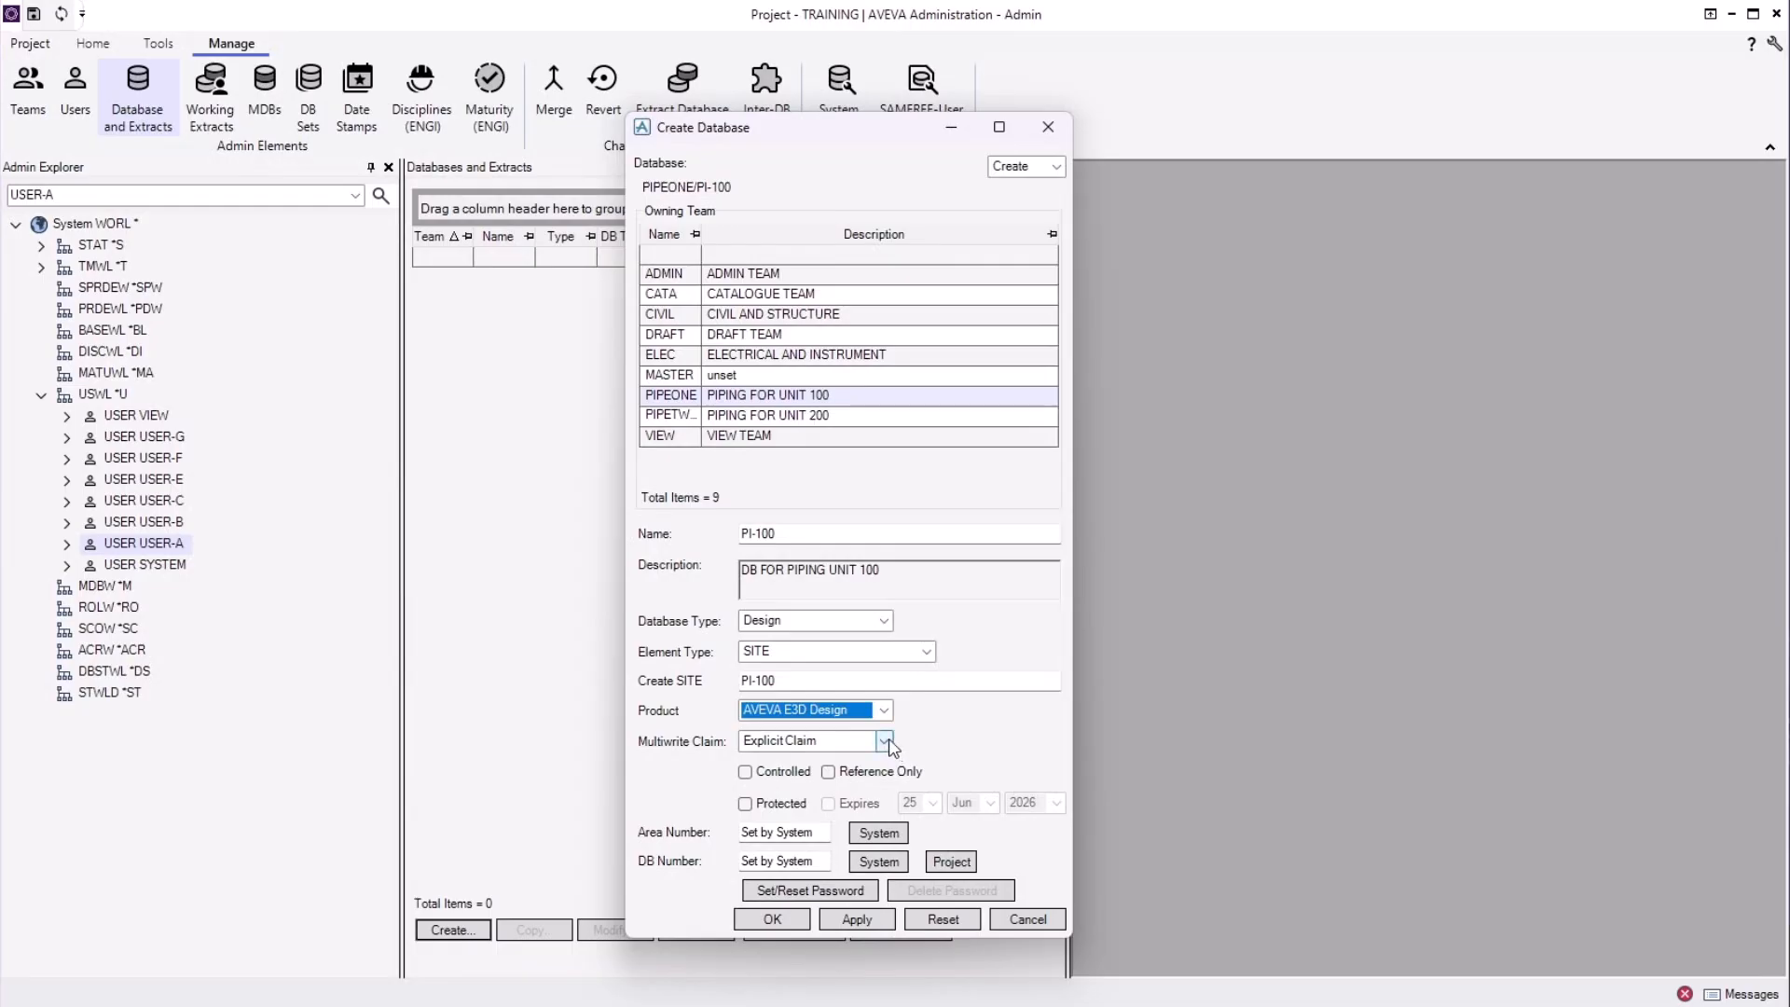
pyautogui.click(884, 741)
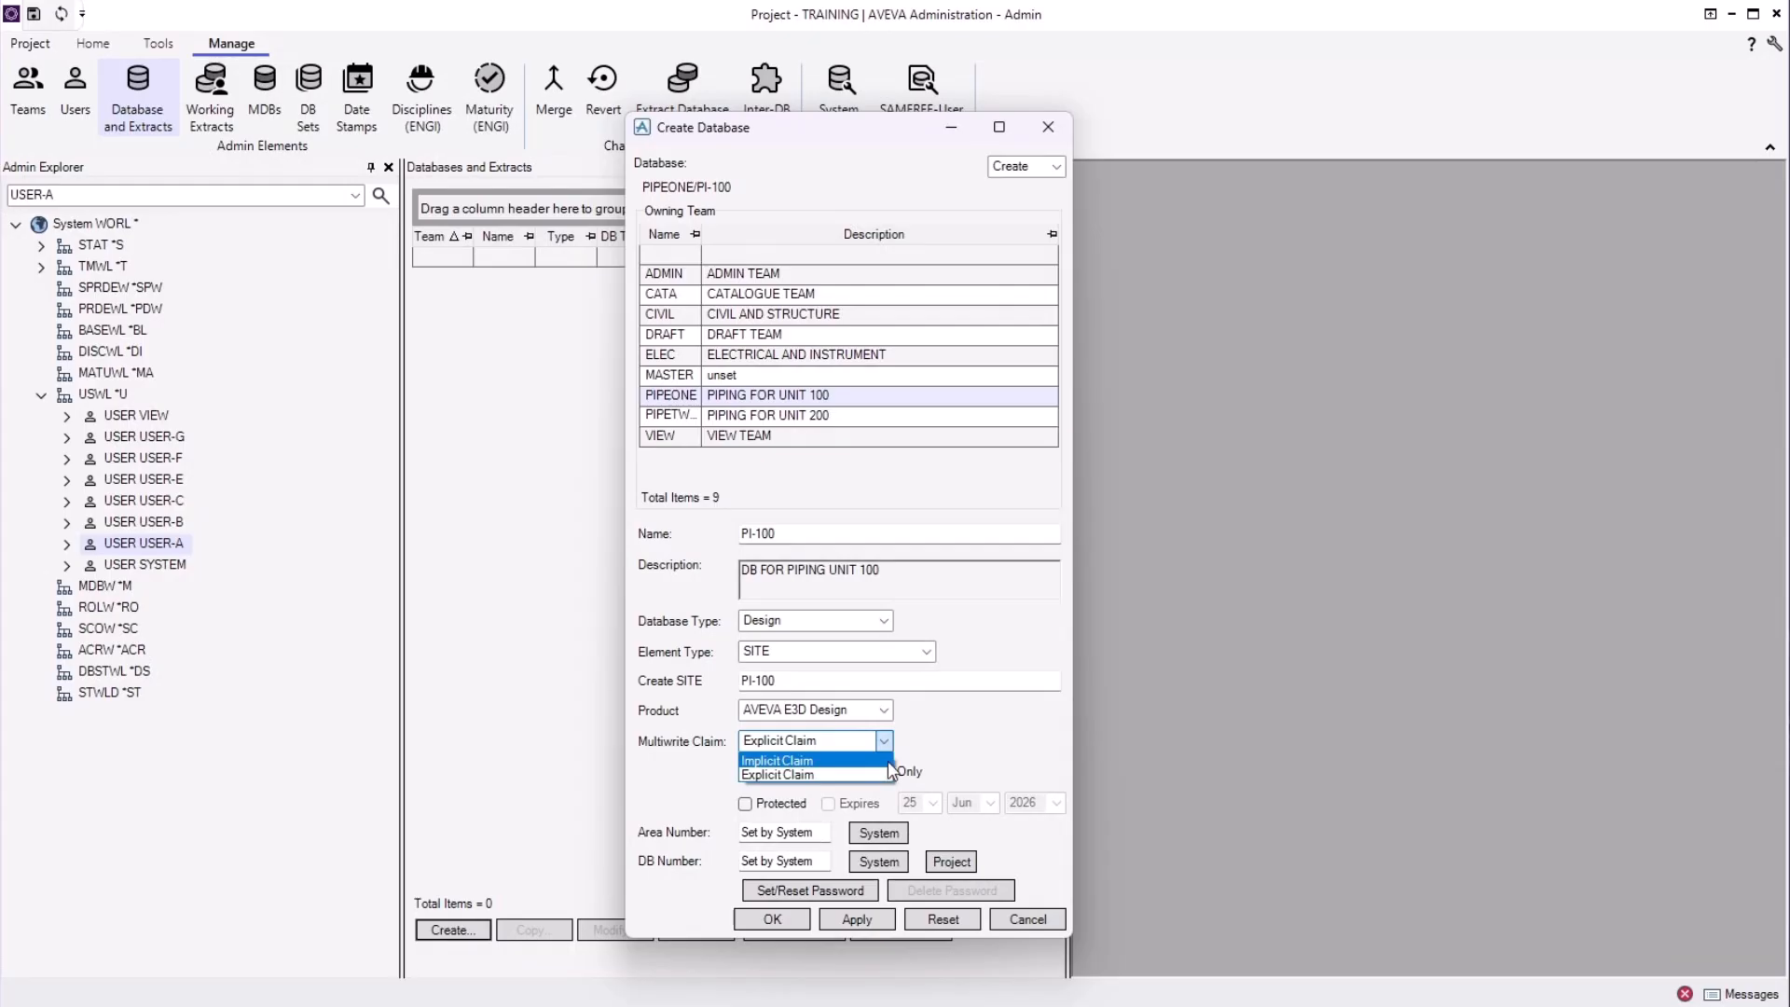
pyautogui.click(887, 761)
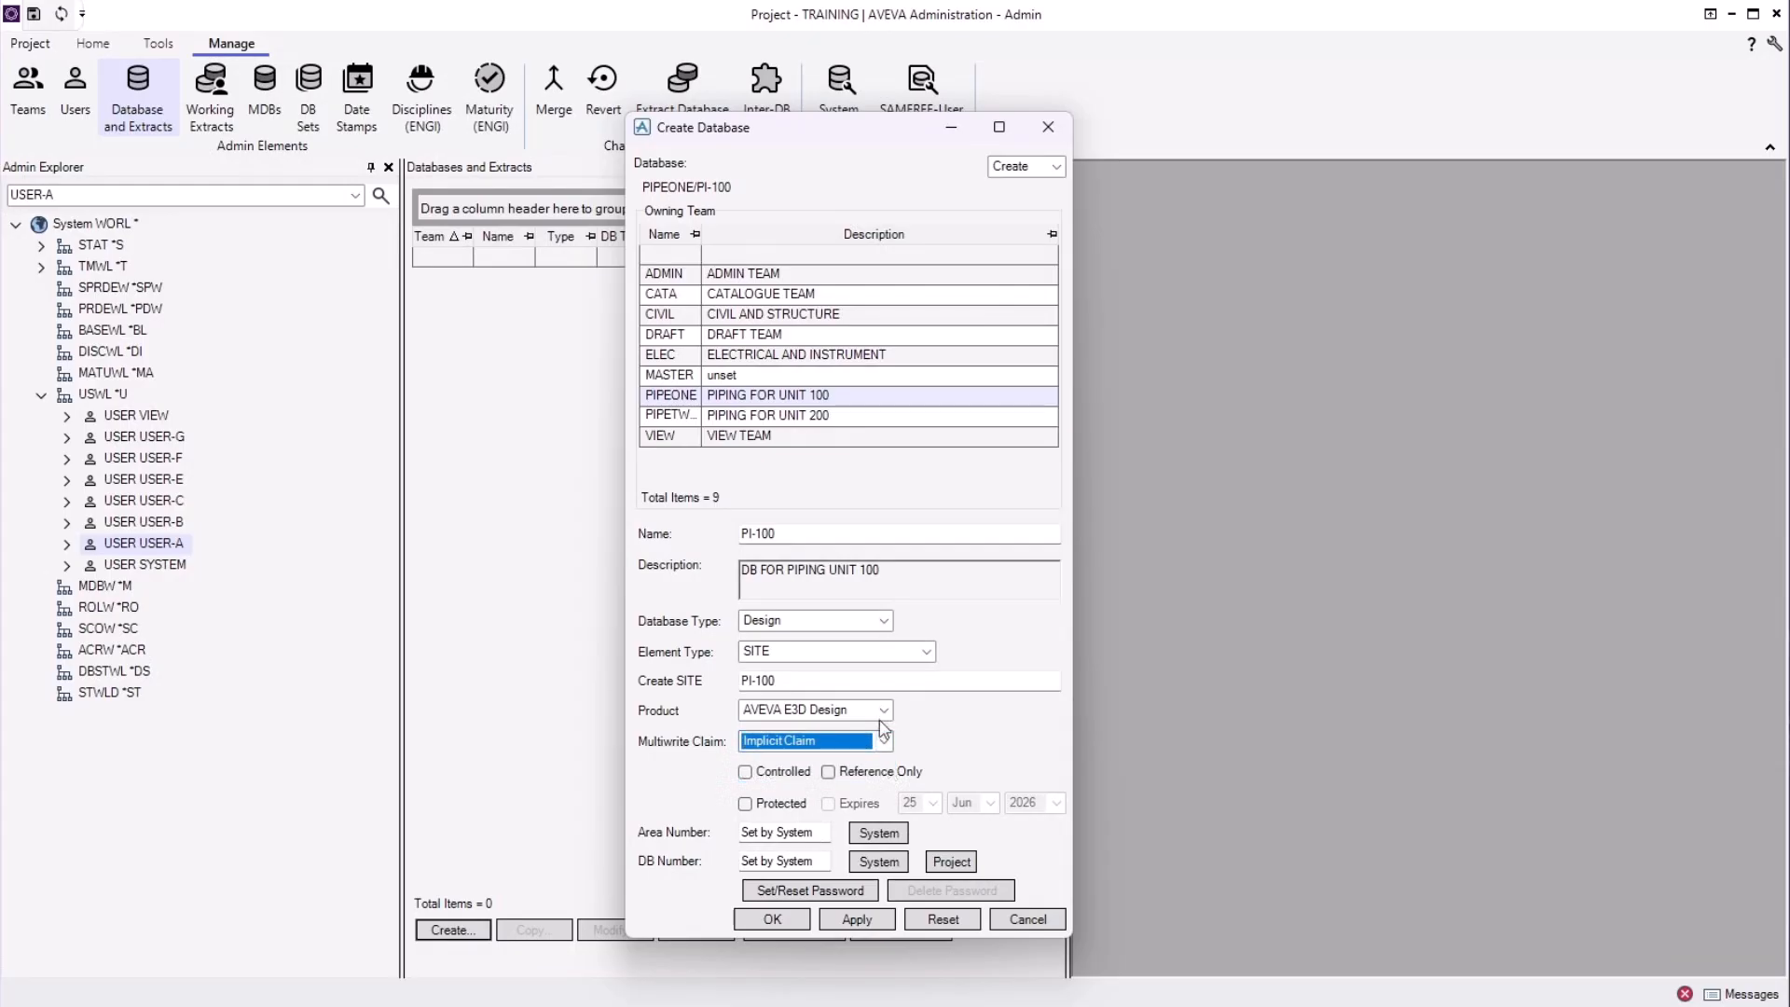
# Extend the database name to PI-100-IM and the SITE name to PI-100-IMPLICIT.
pyautogui.click(851, 532)
pyautogui.write('-IM')
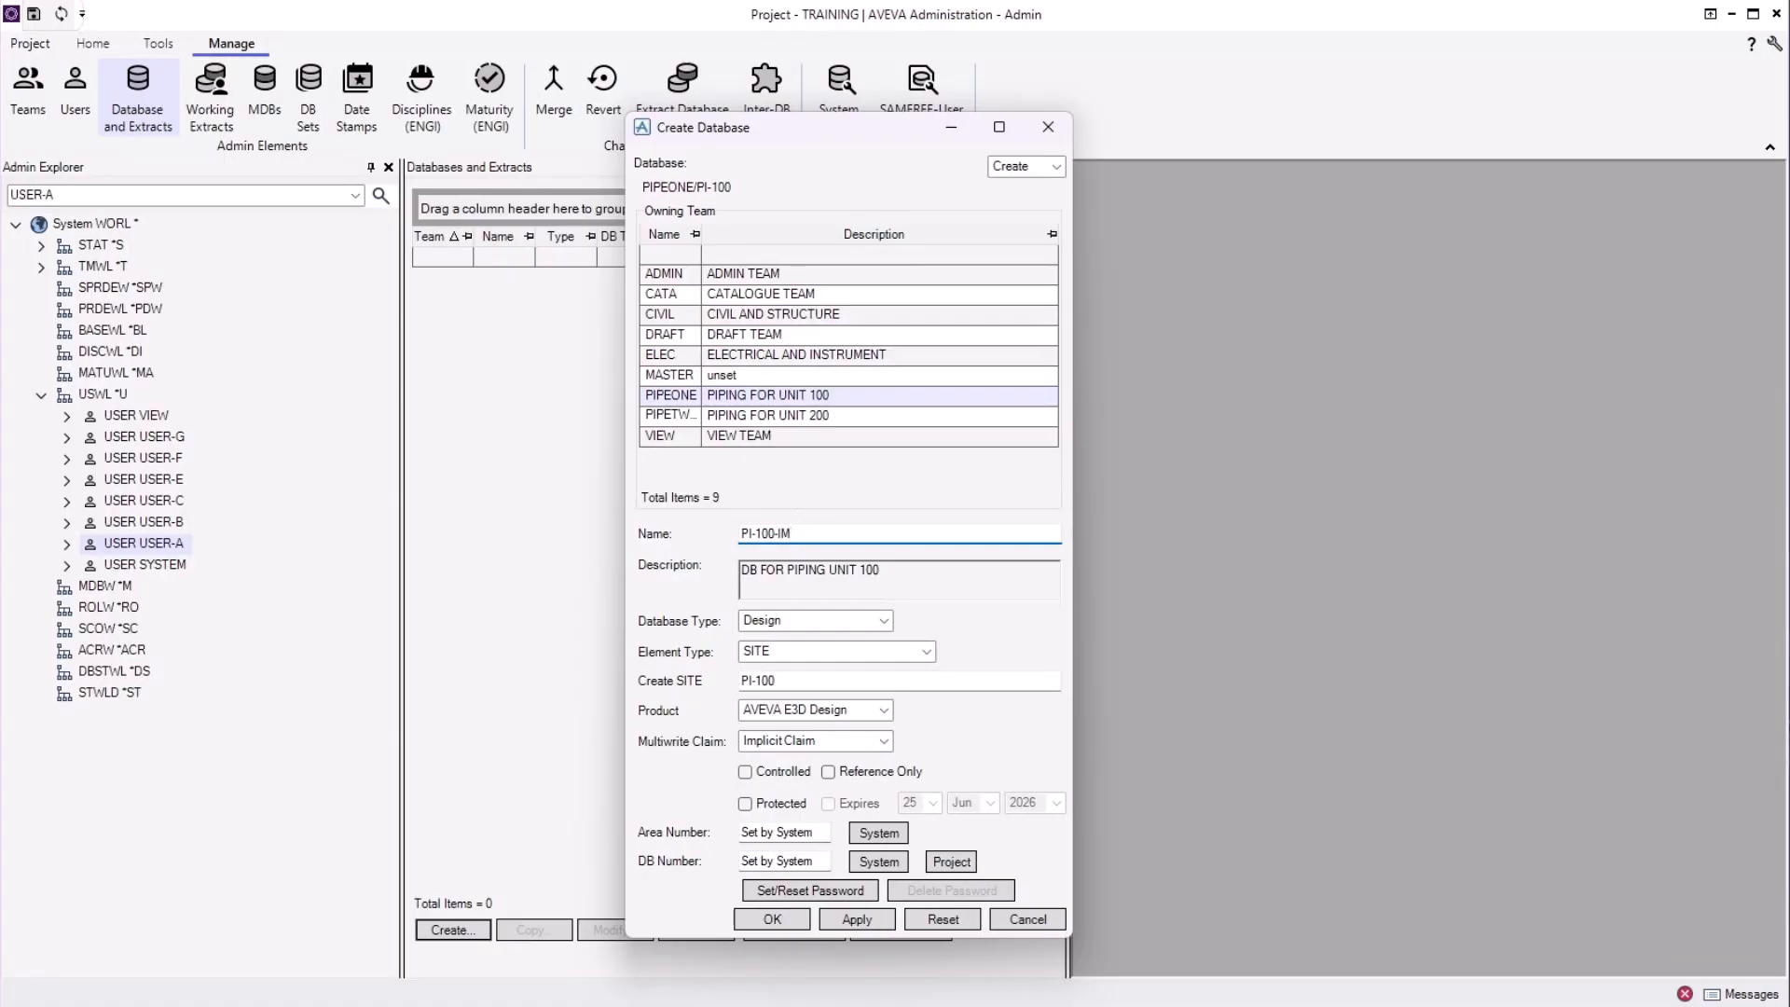
pyautogui.click(798, 680)
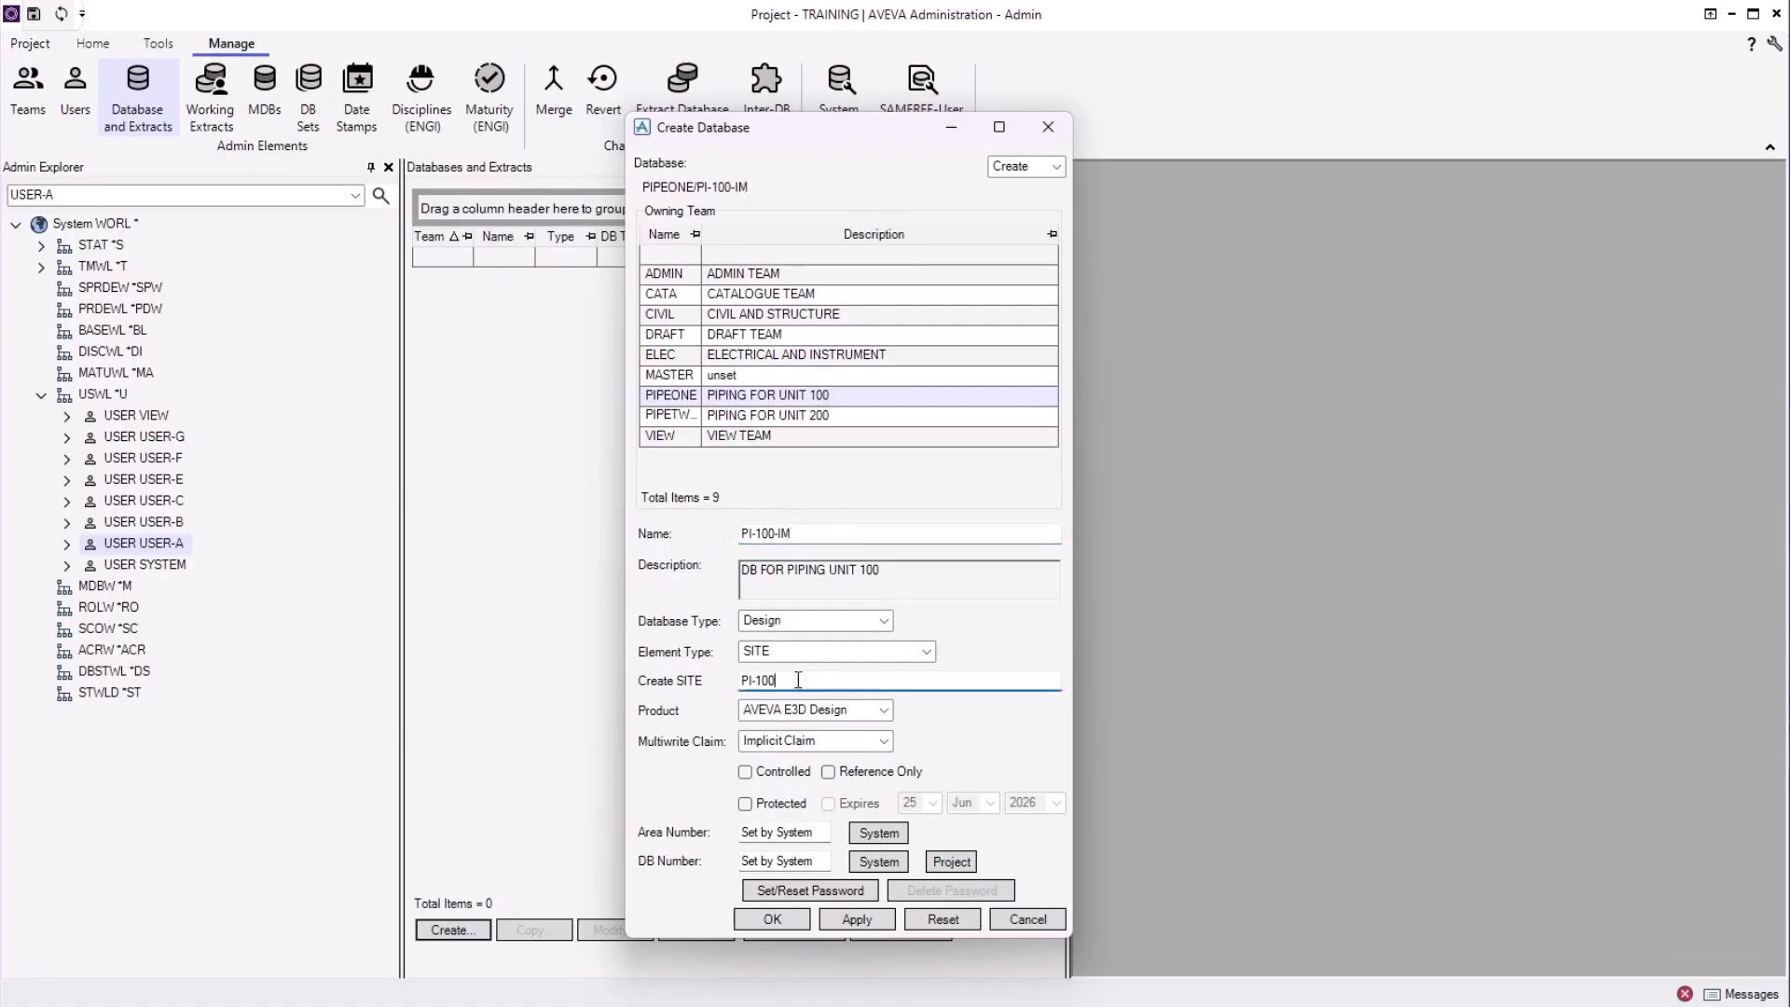
pyautogui.write('-IMPLICIT')
# Try out the Controlled, Reference Only, Protected and Expires options, switching each one back off.
pyautogui.click(795, 778)
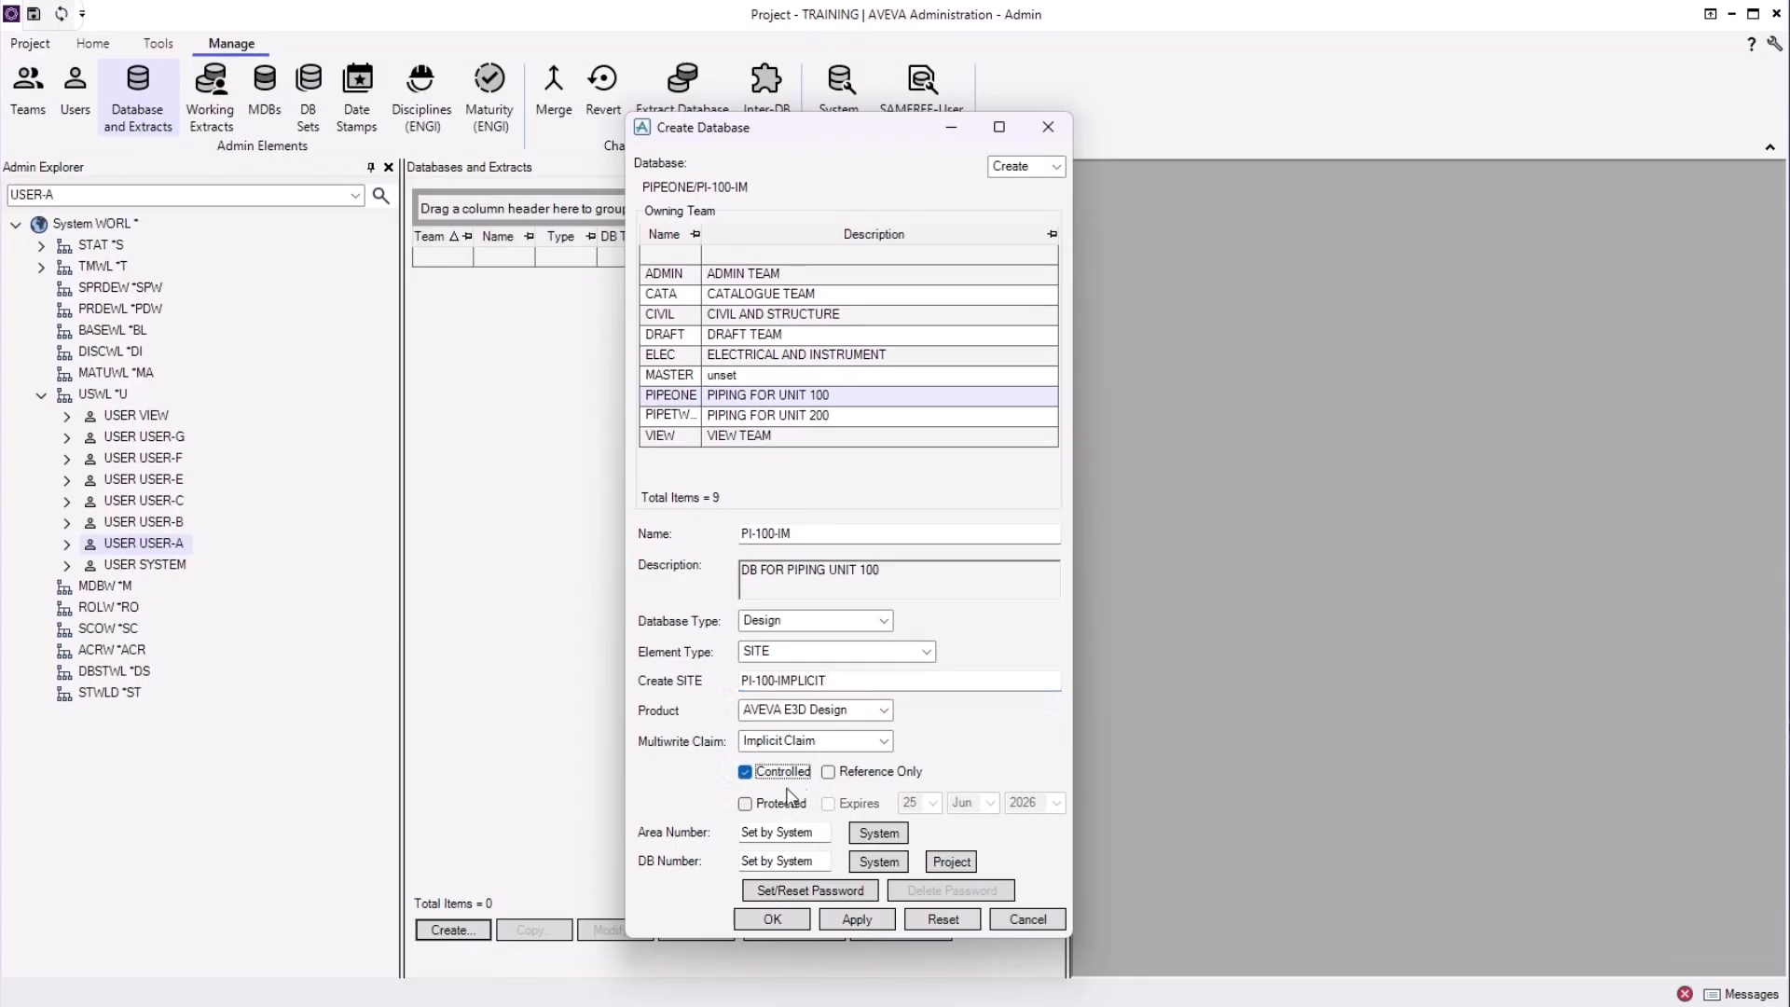
pyautogui.click(793, 778)
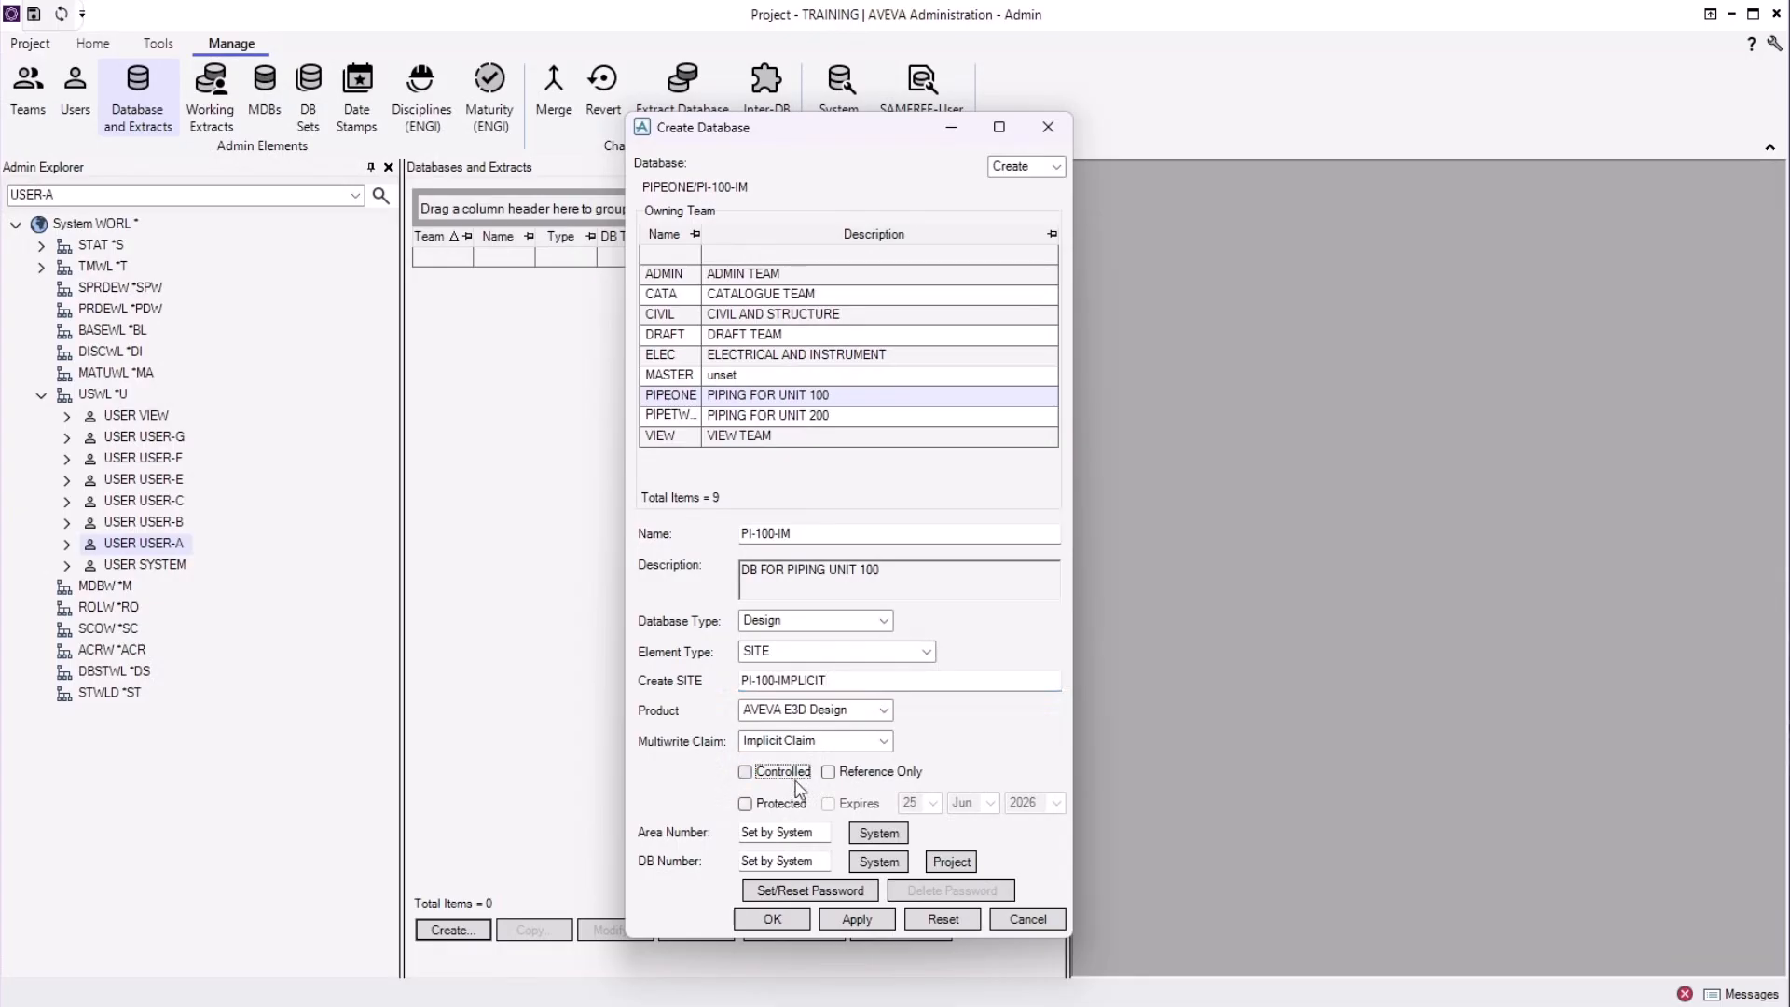
pyautogui.click(906, 774)
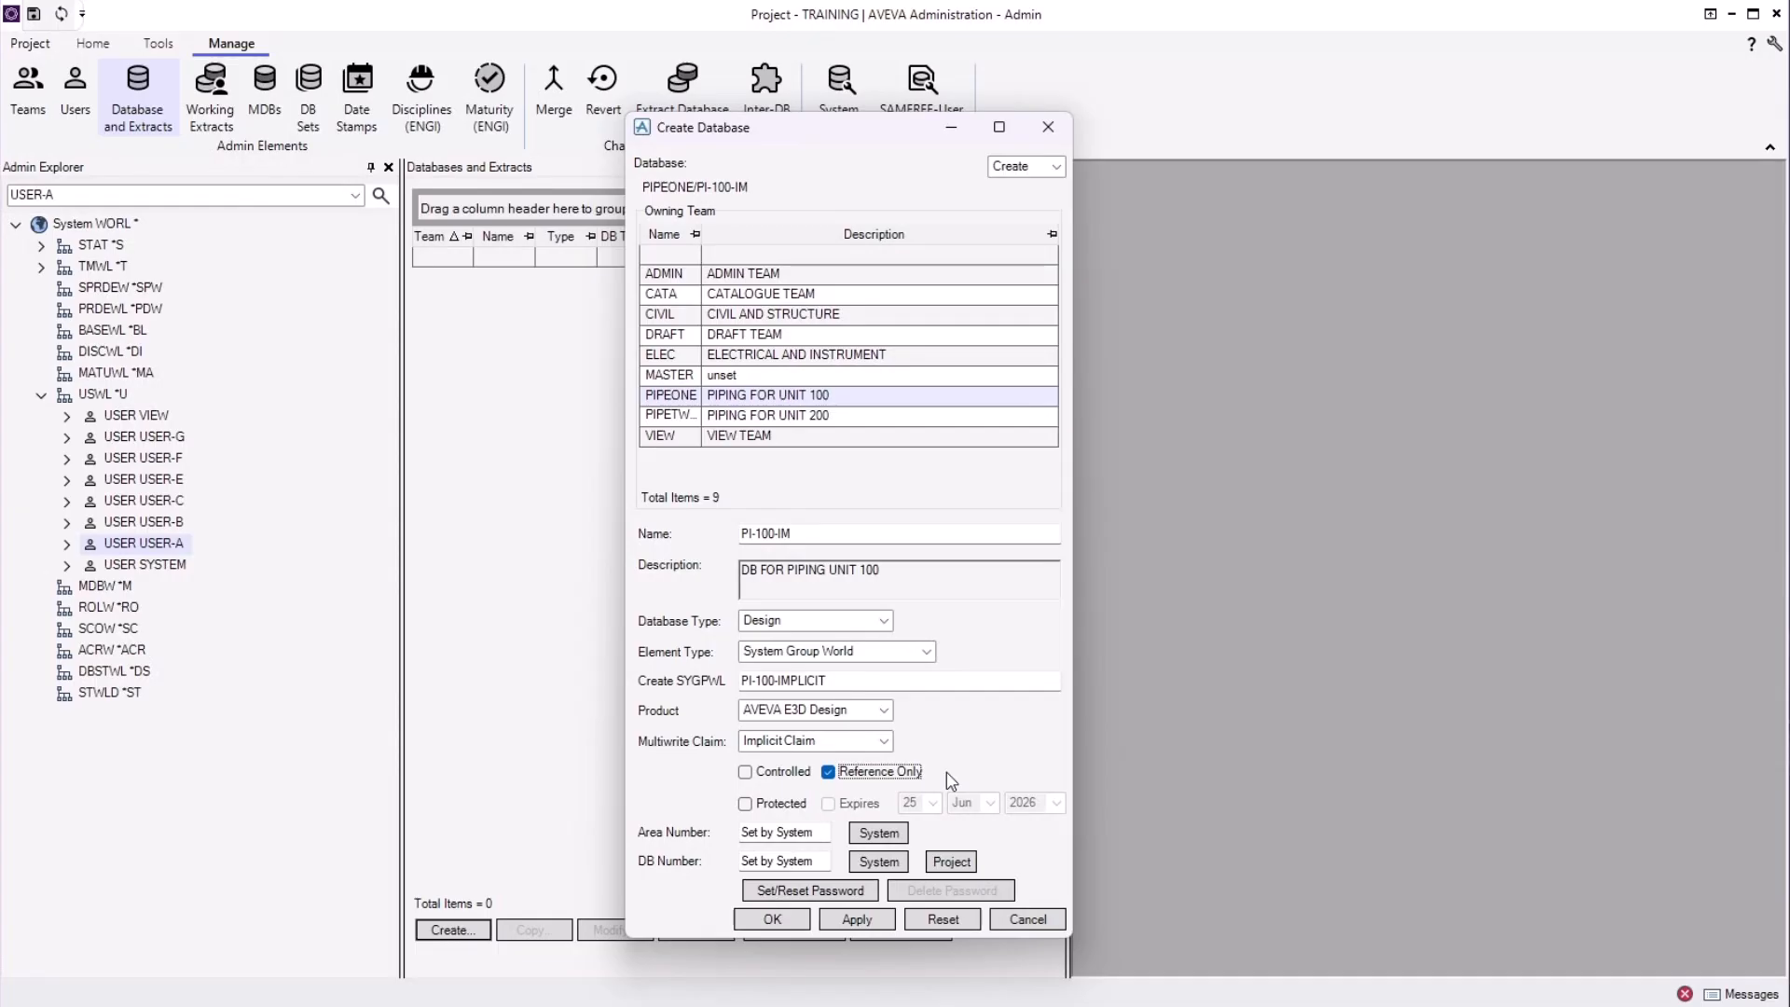
pyautogui.click(925, 774)
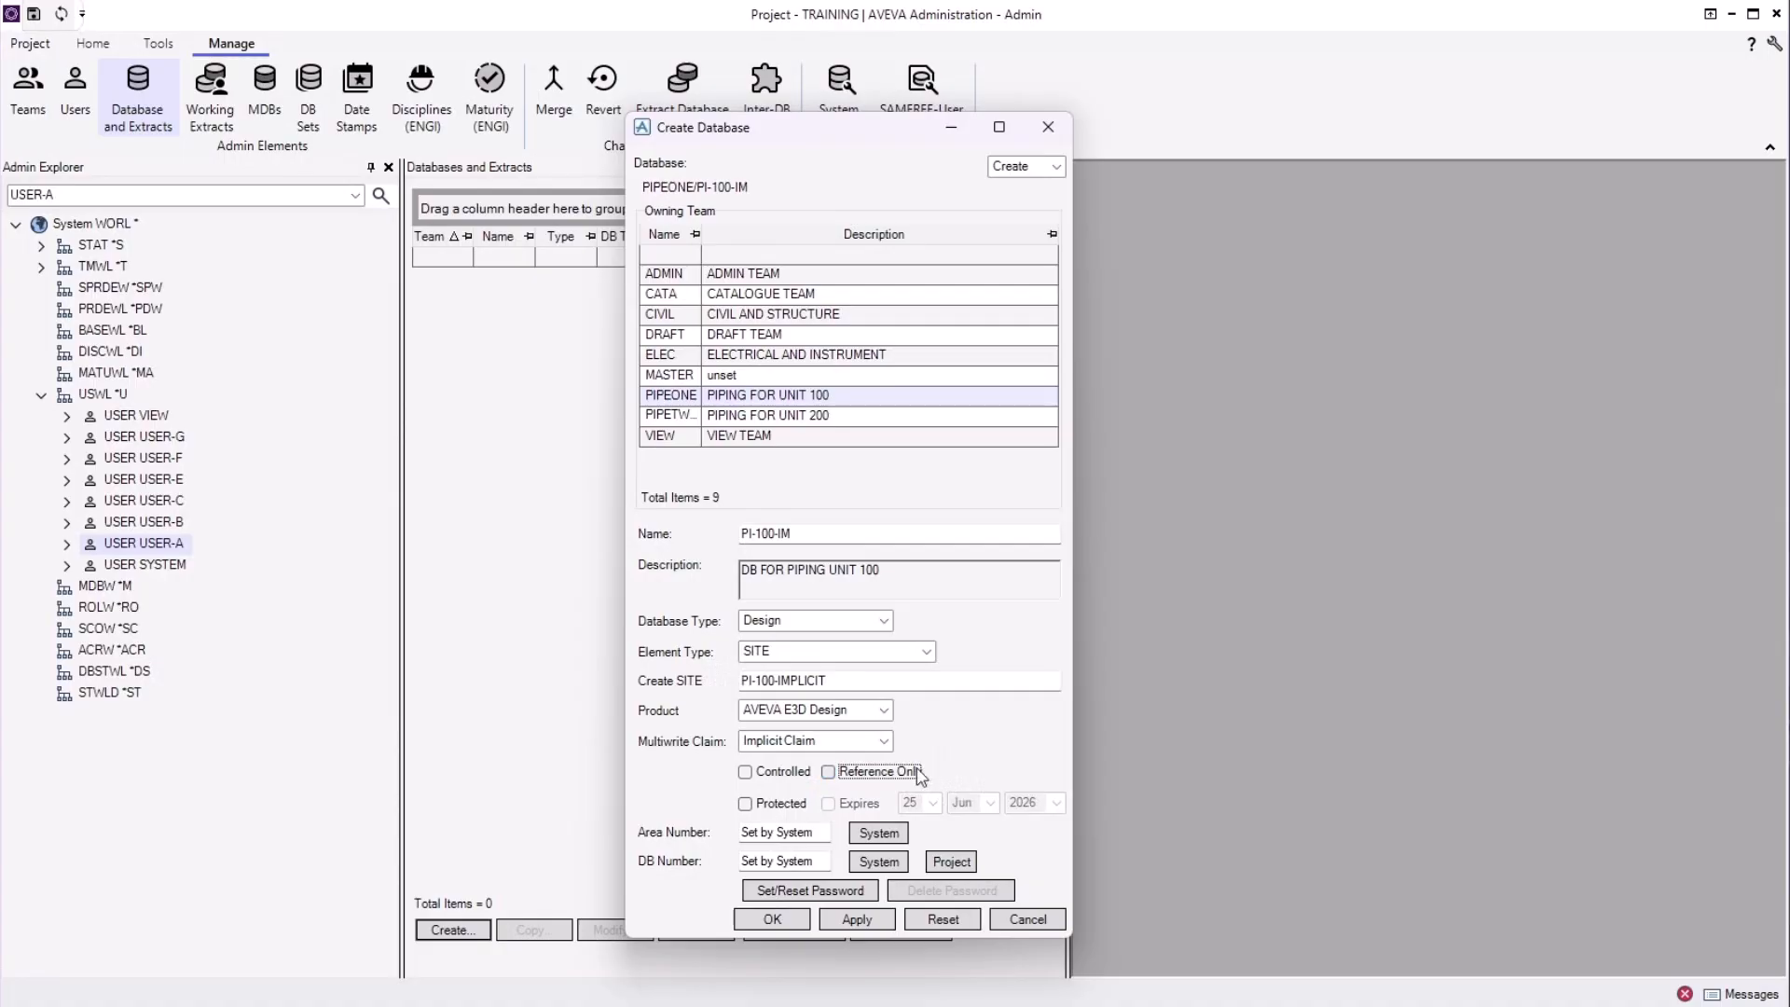
pyautogui.click(789, 808)
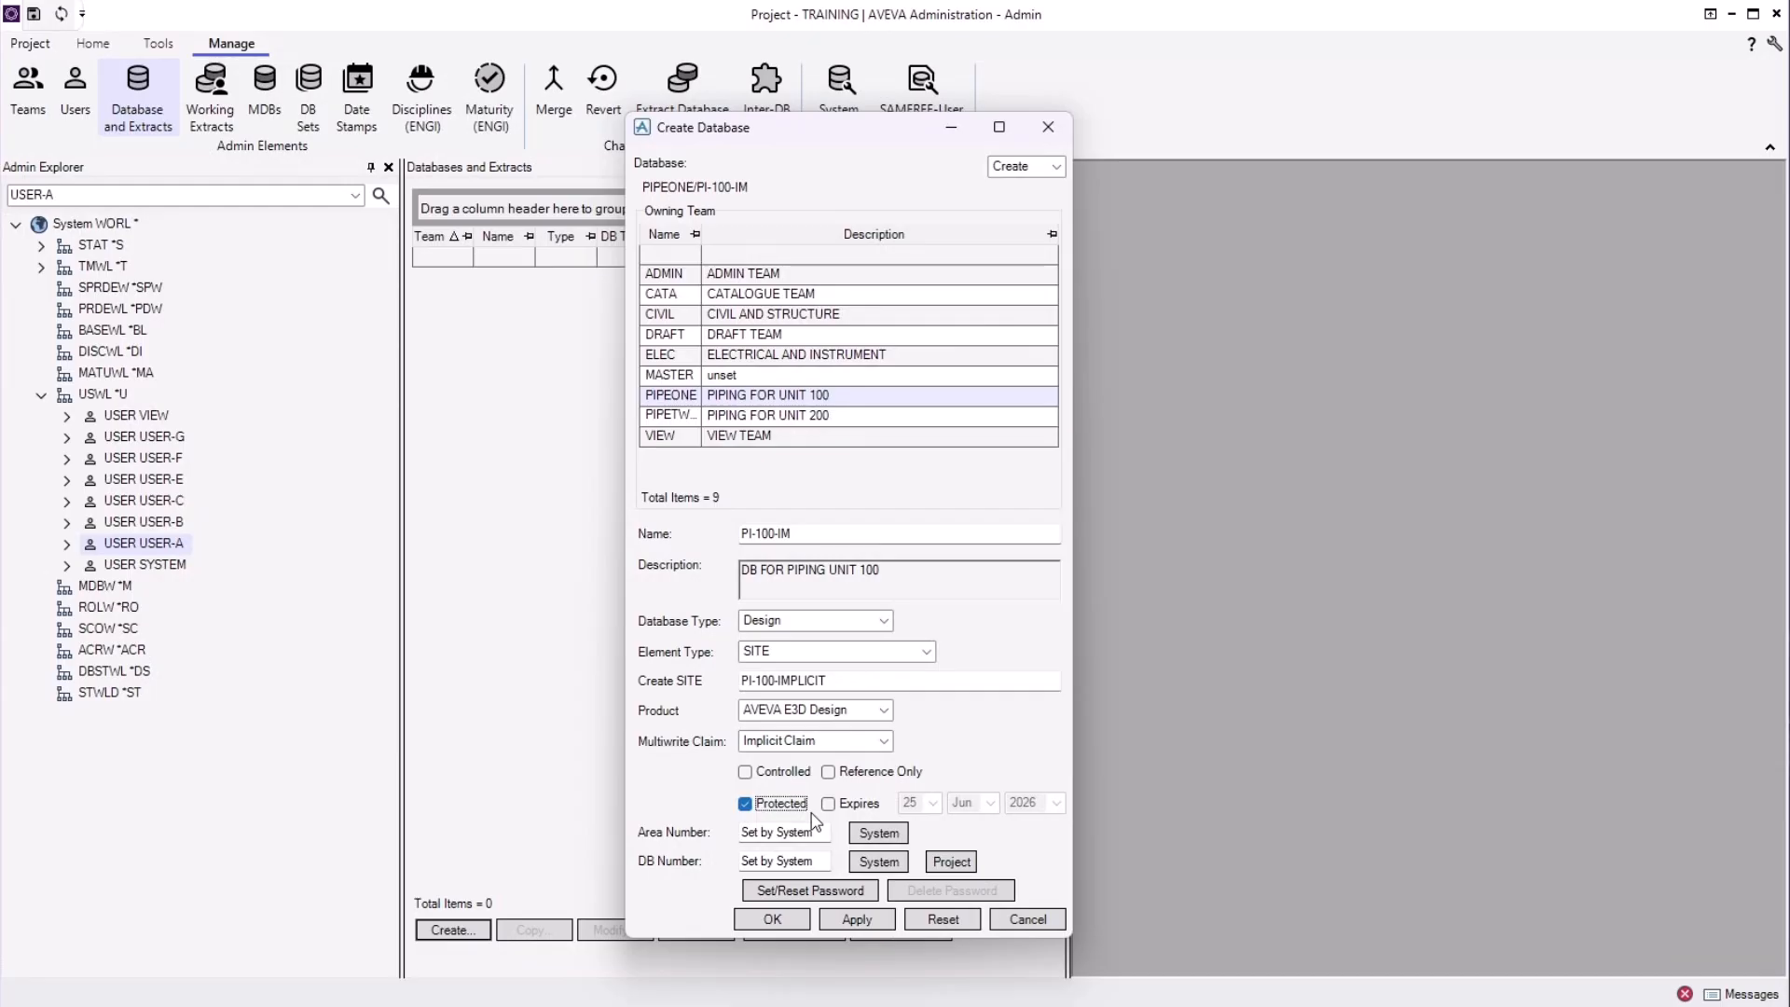
pyautogui.click(872, 808)
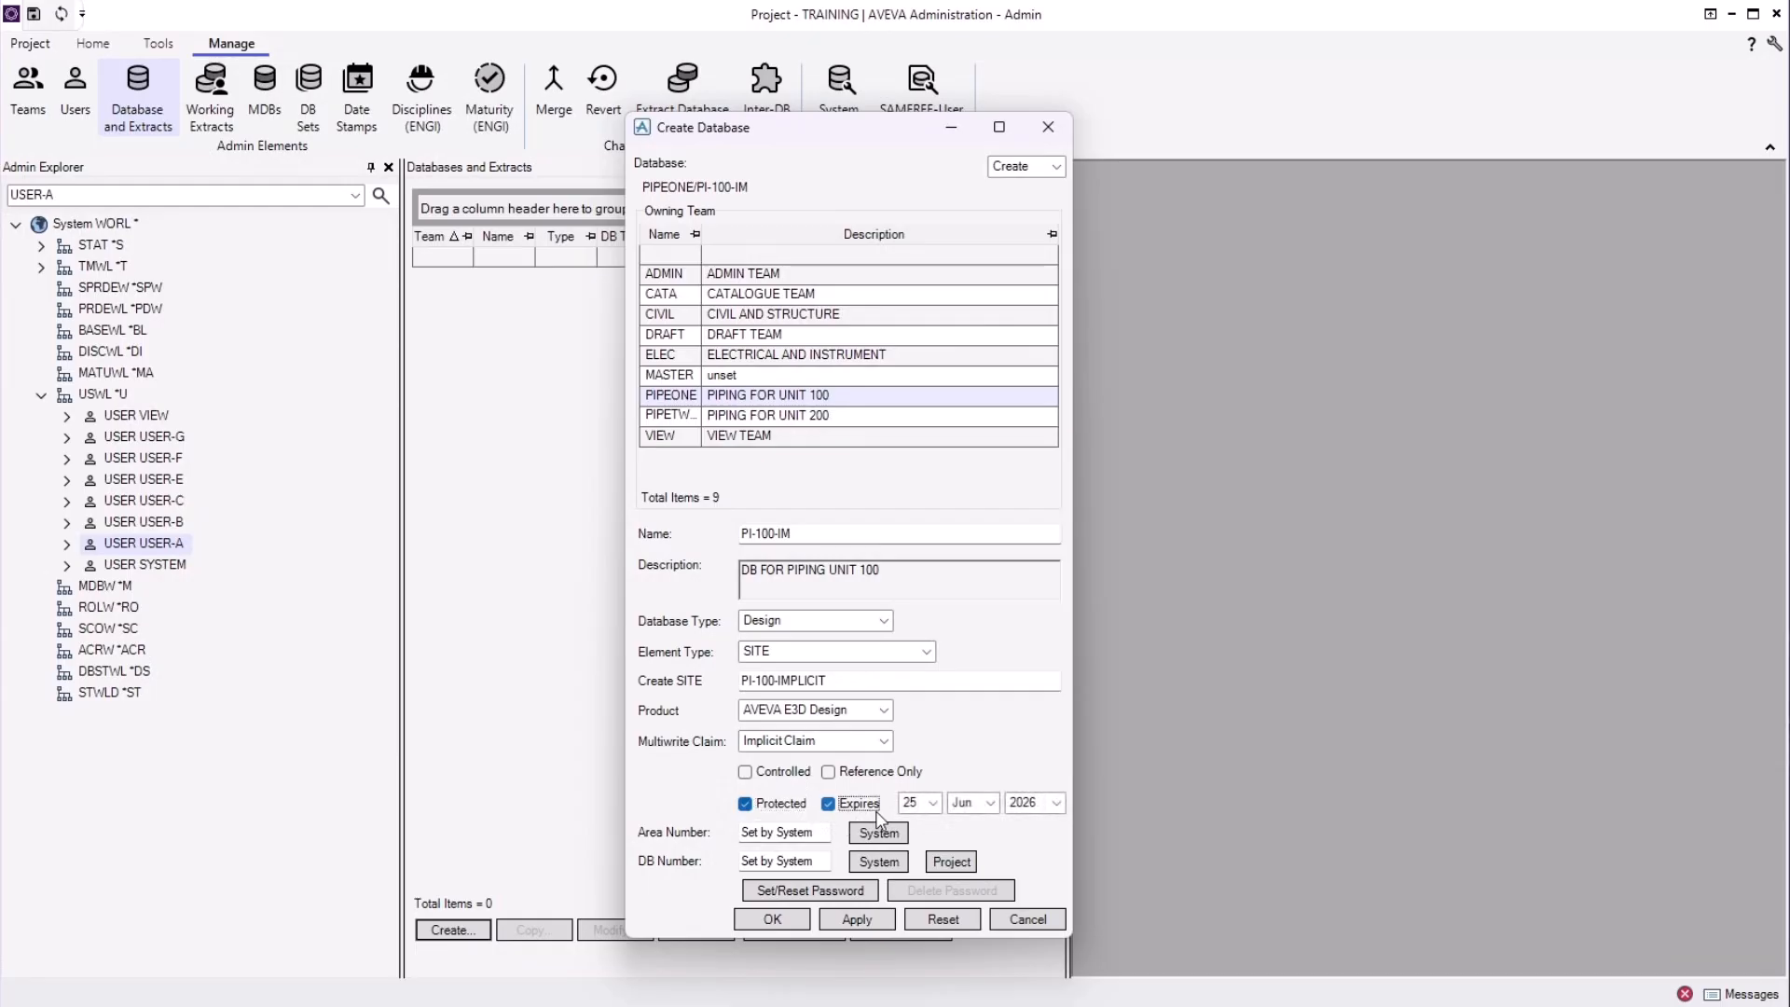
pyautogui.click(875, 807)
pyautogui.click(785, 808)
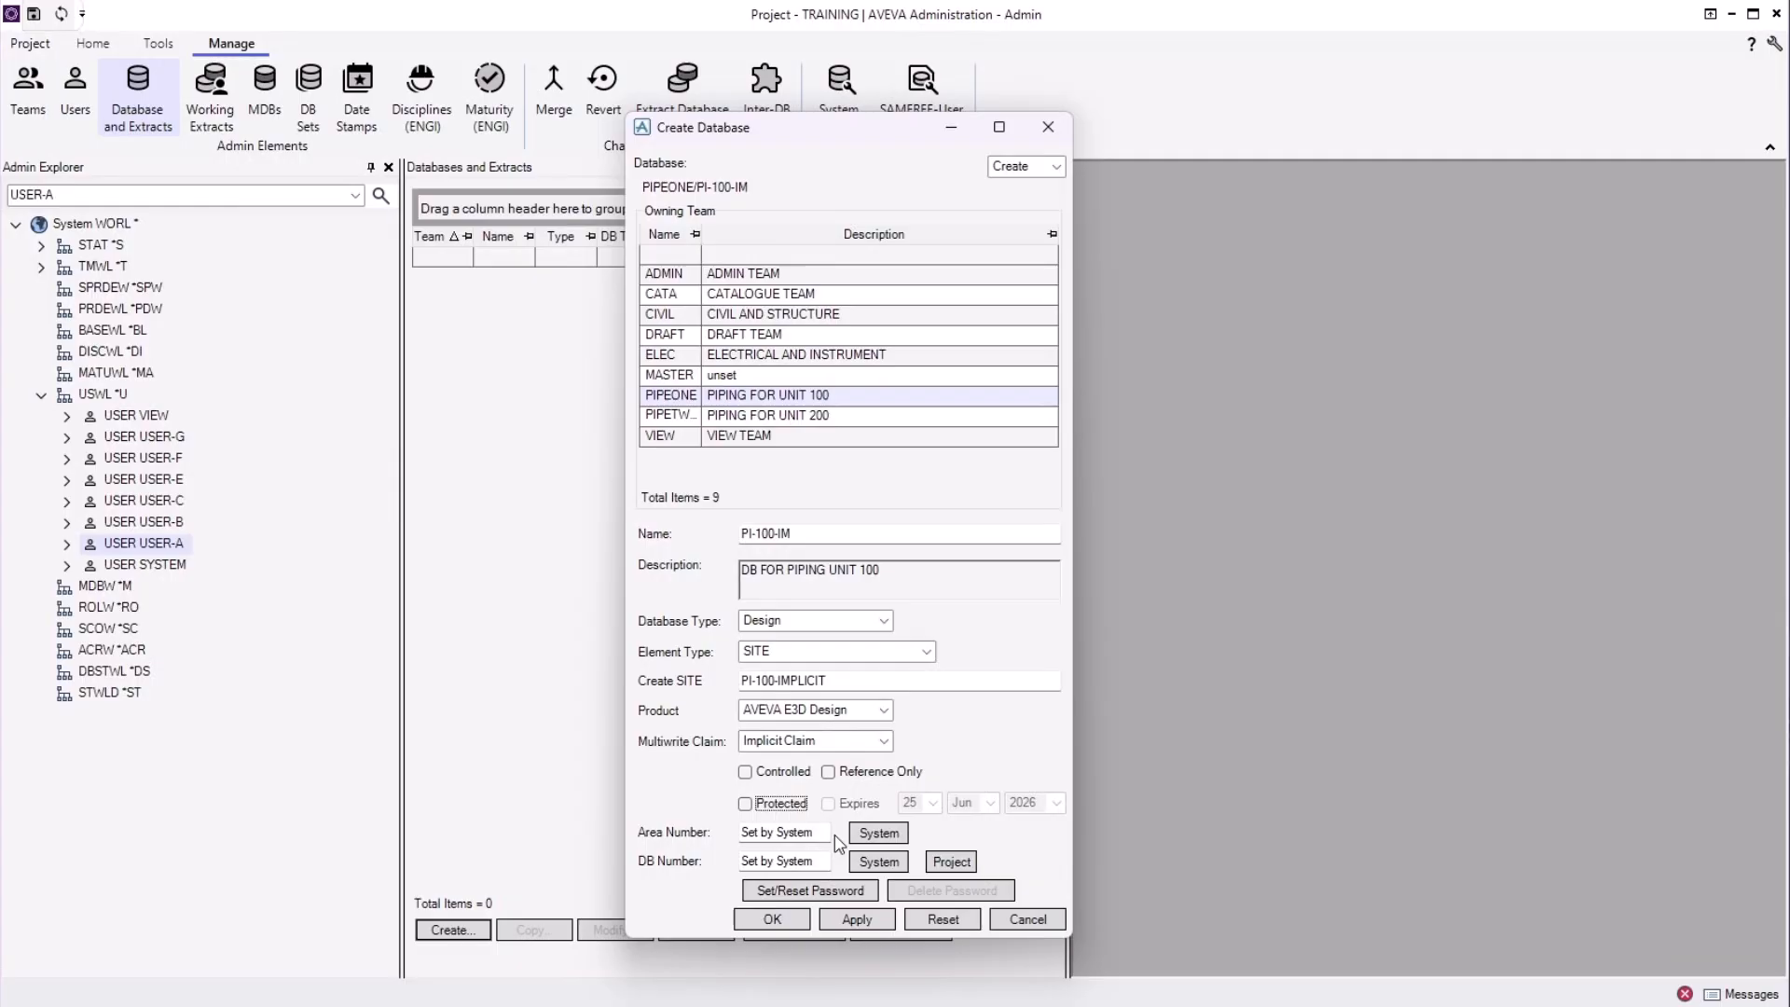
# Check the default system area number for the database.
pyautogui.click(878, 833)
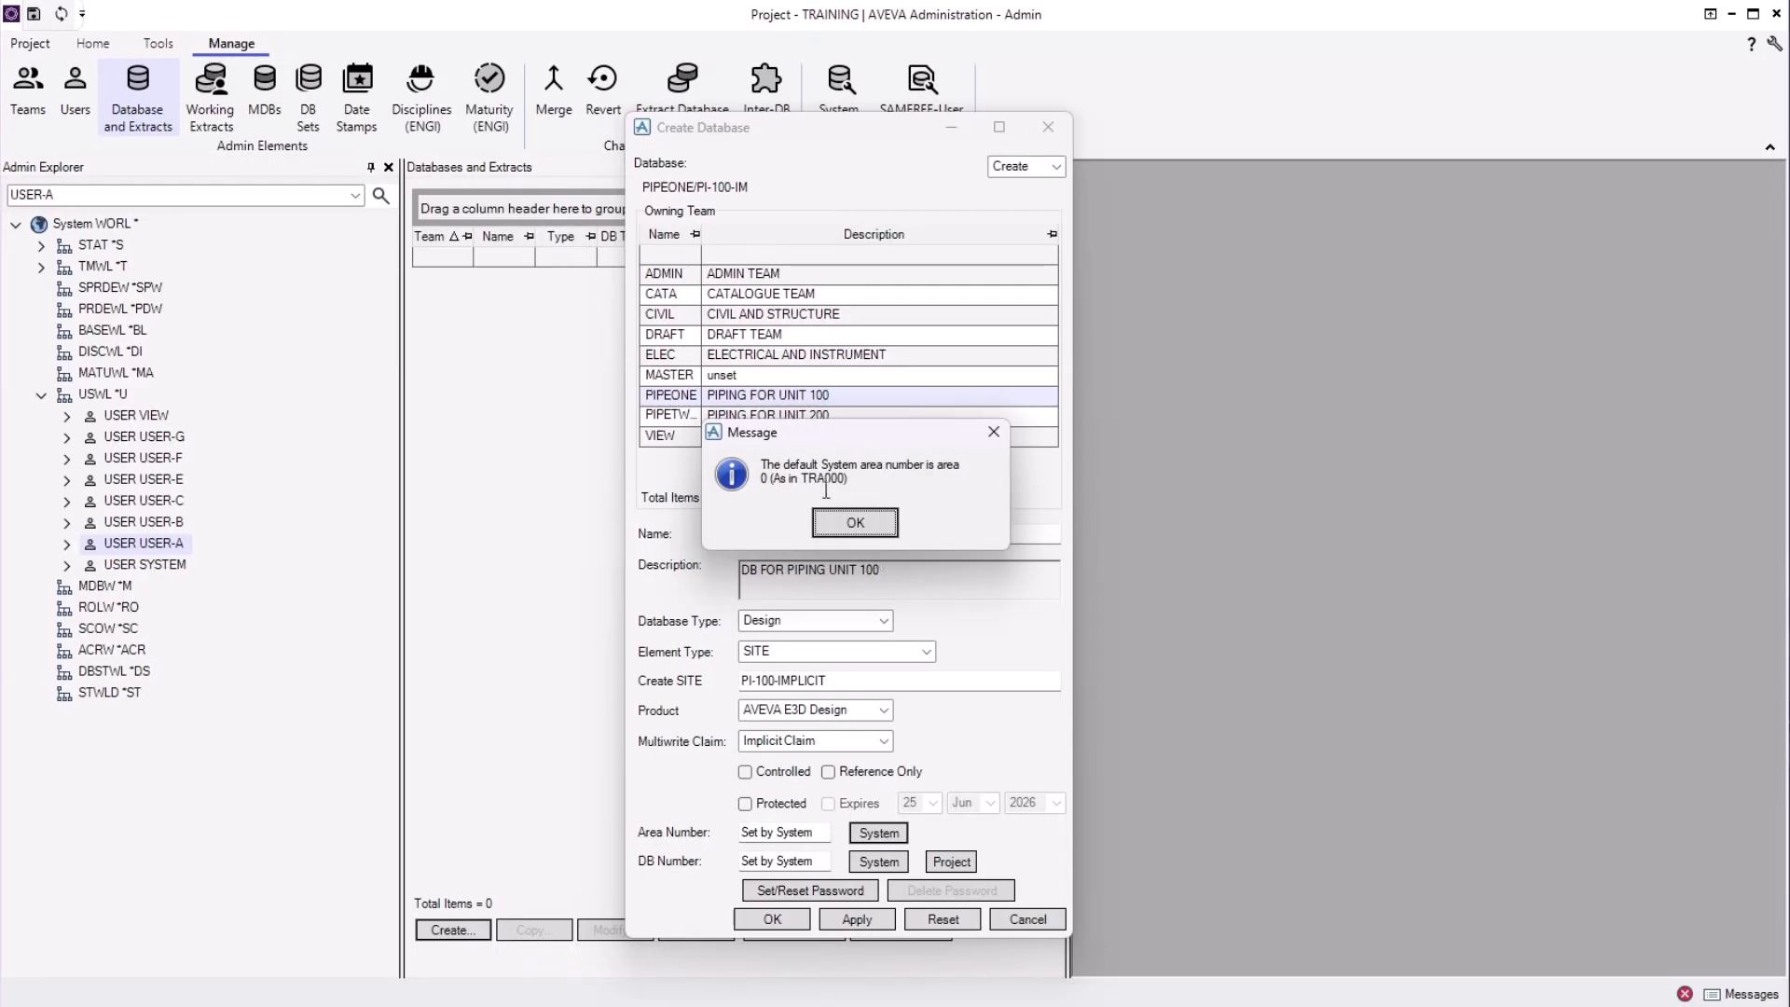
pyautogui.moveTo(771, 479); pyautogui.dragTo(873, 481)
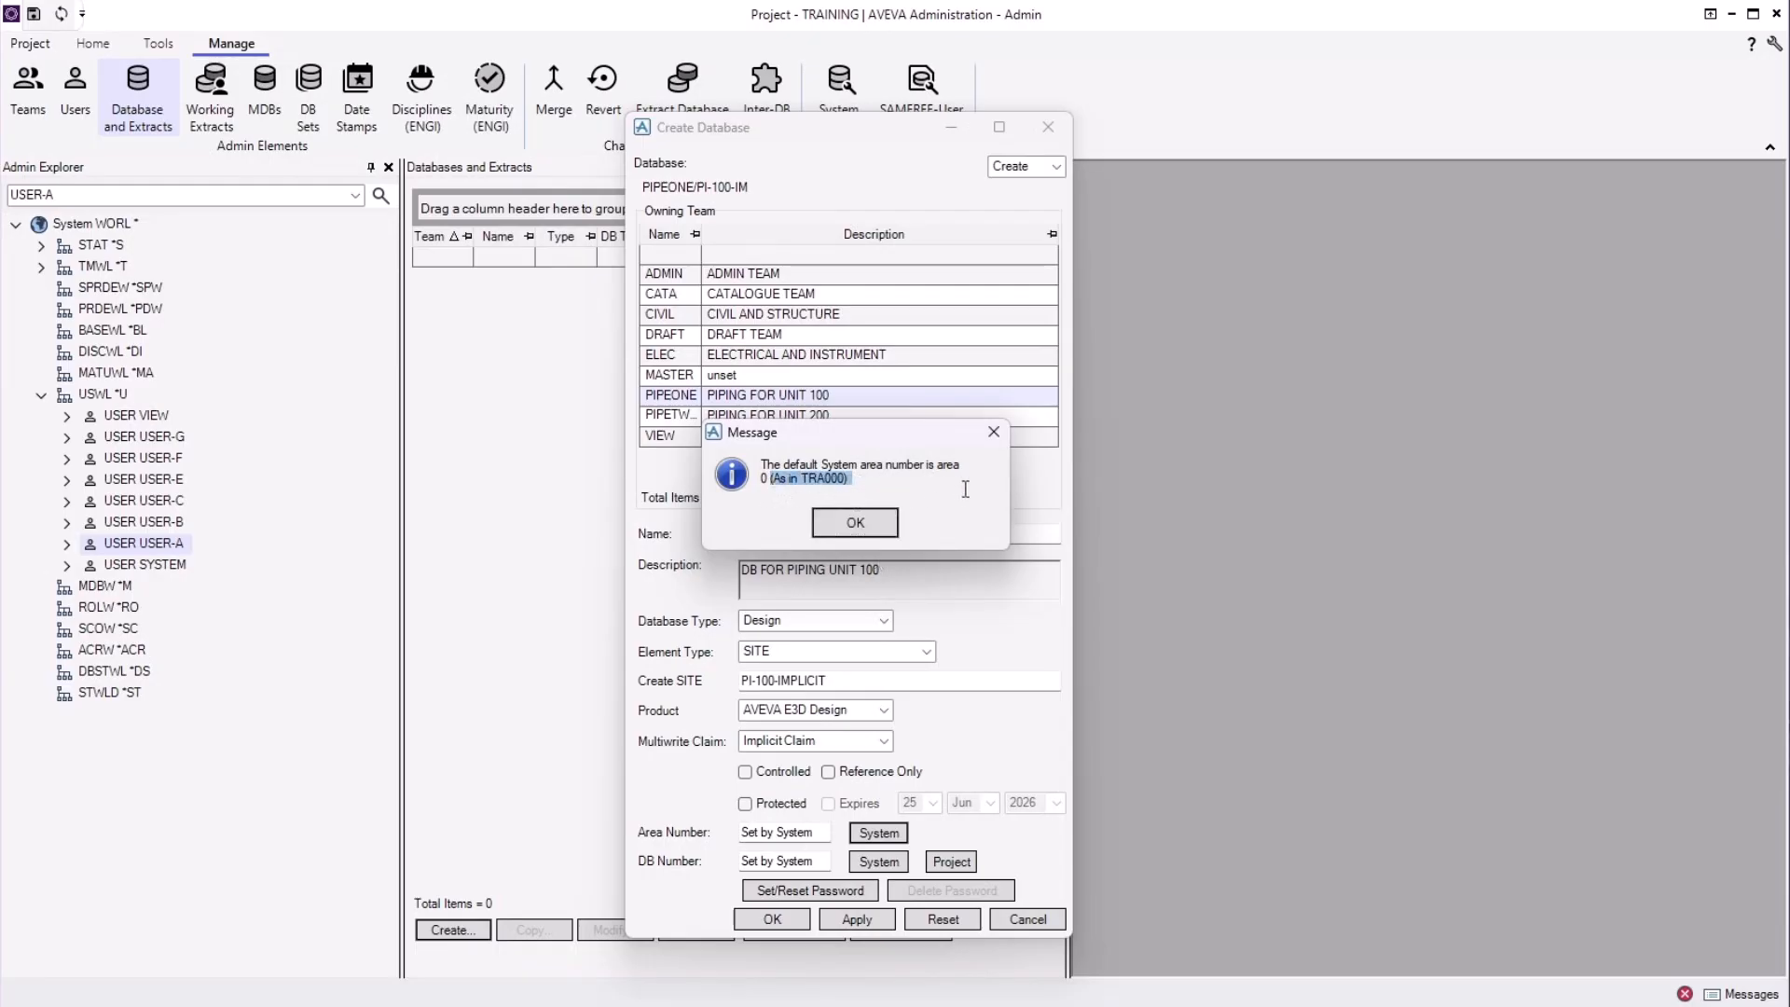
pyautogui.click(848, 525)
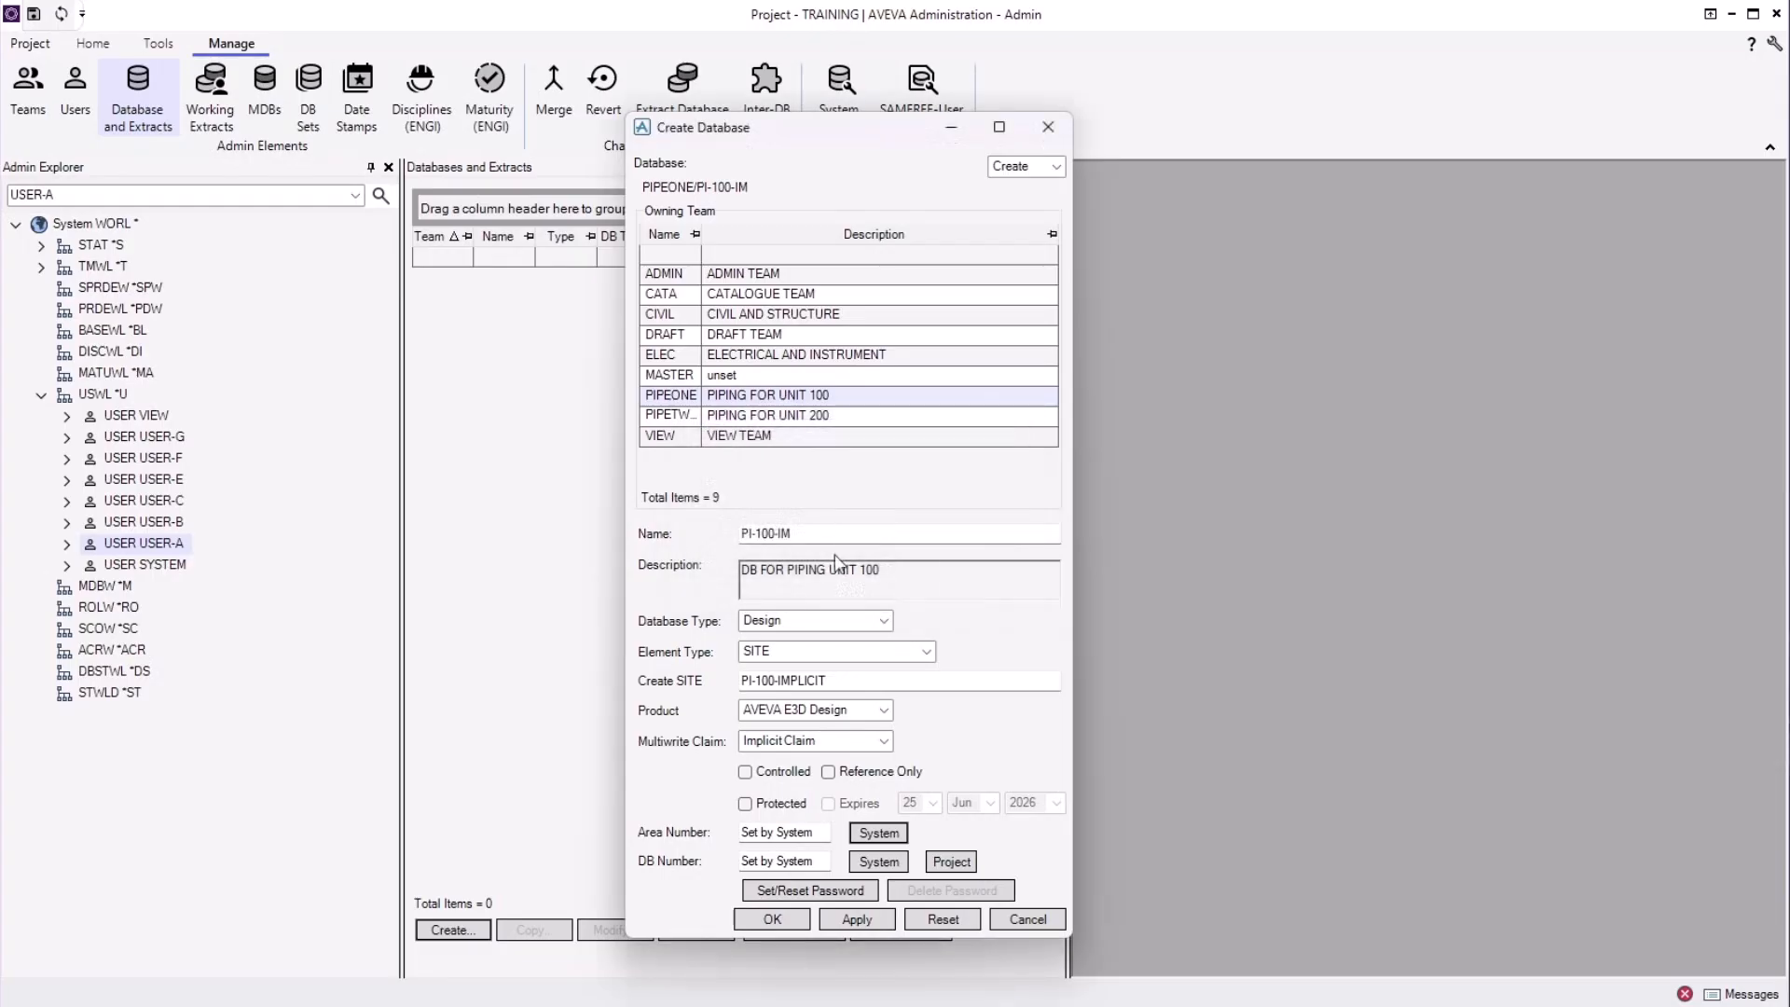
# Try to set the database's area number to 200.
pyautogui.moveTo(808, 832); pyautogui.dragTo(743, 840)
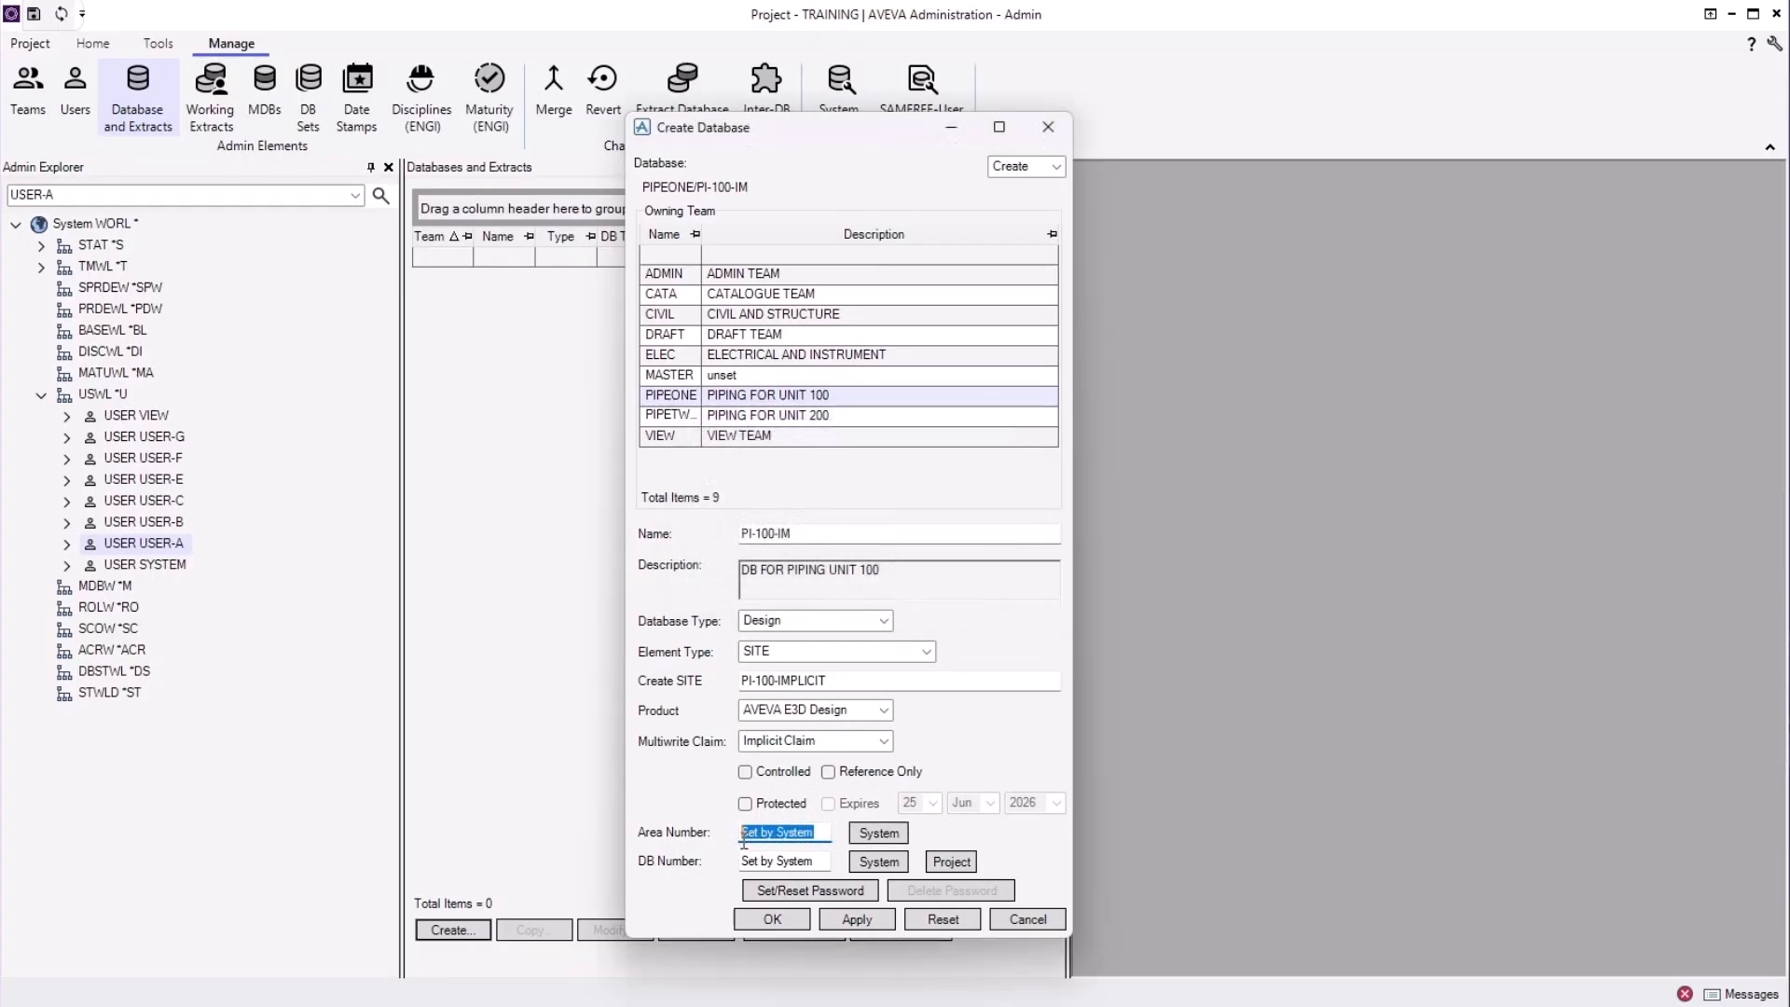
pyautogui.write('200')
pyautogui.click(822, 864)
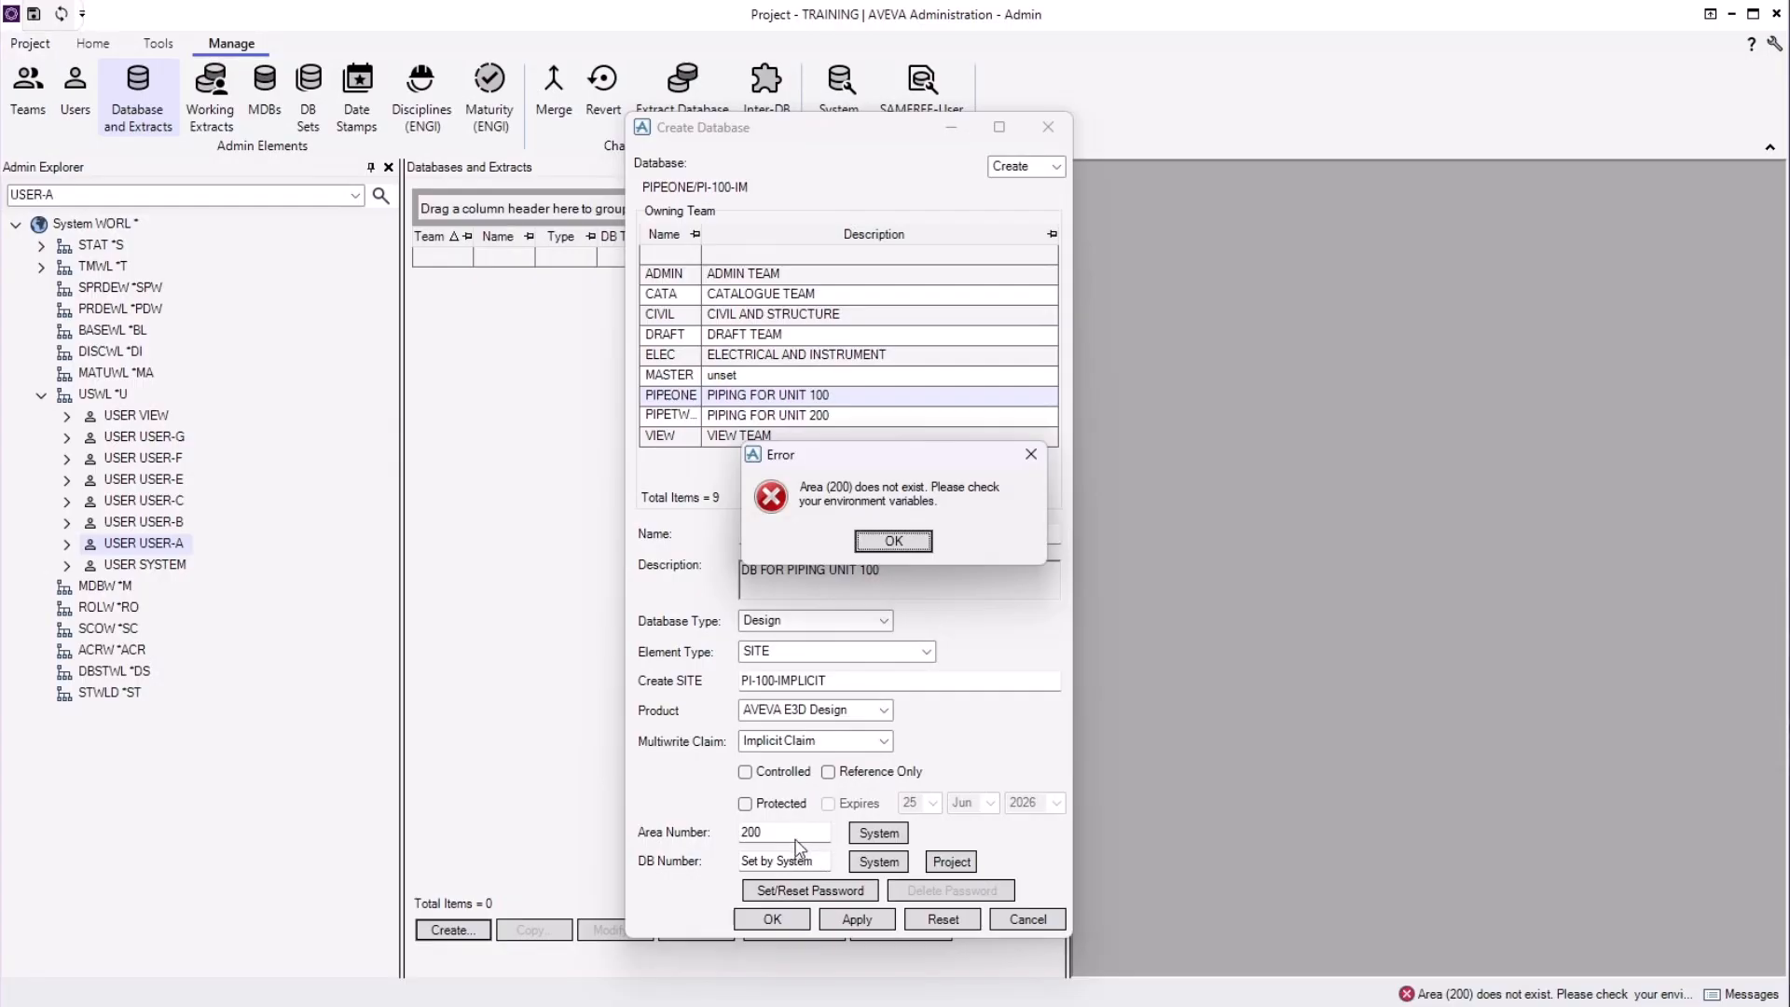
pyautogui.click(893, 542)
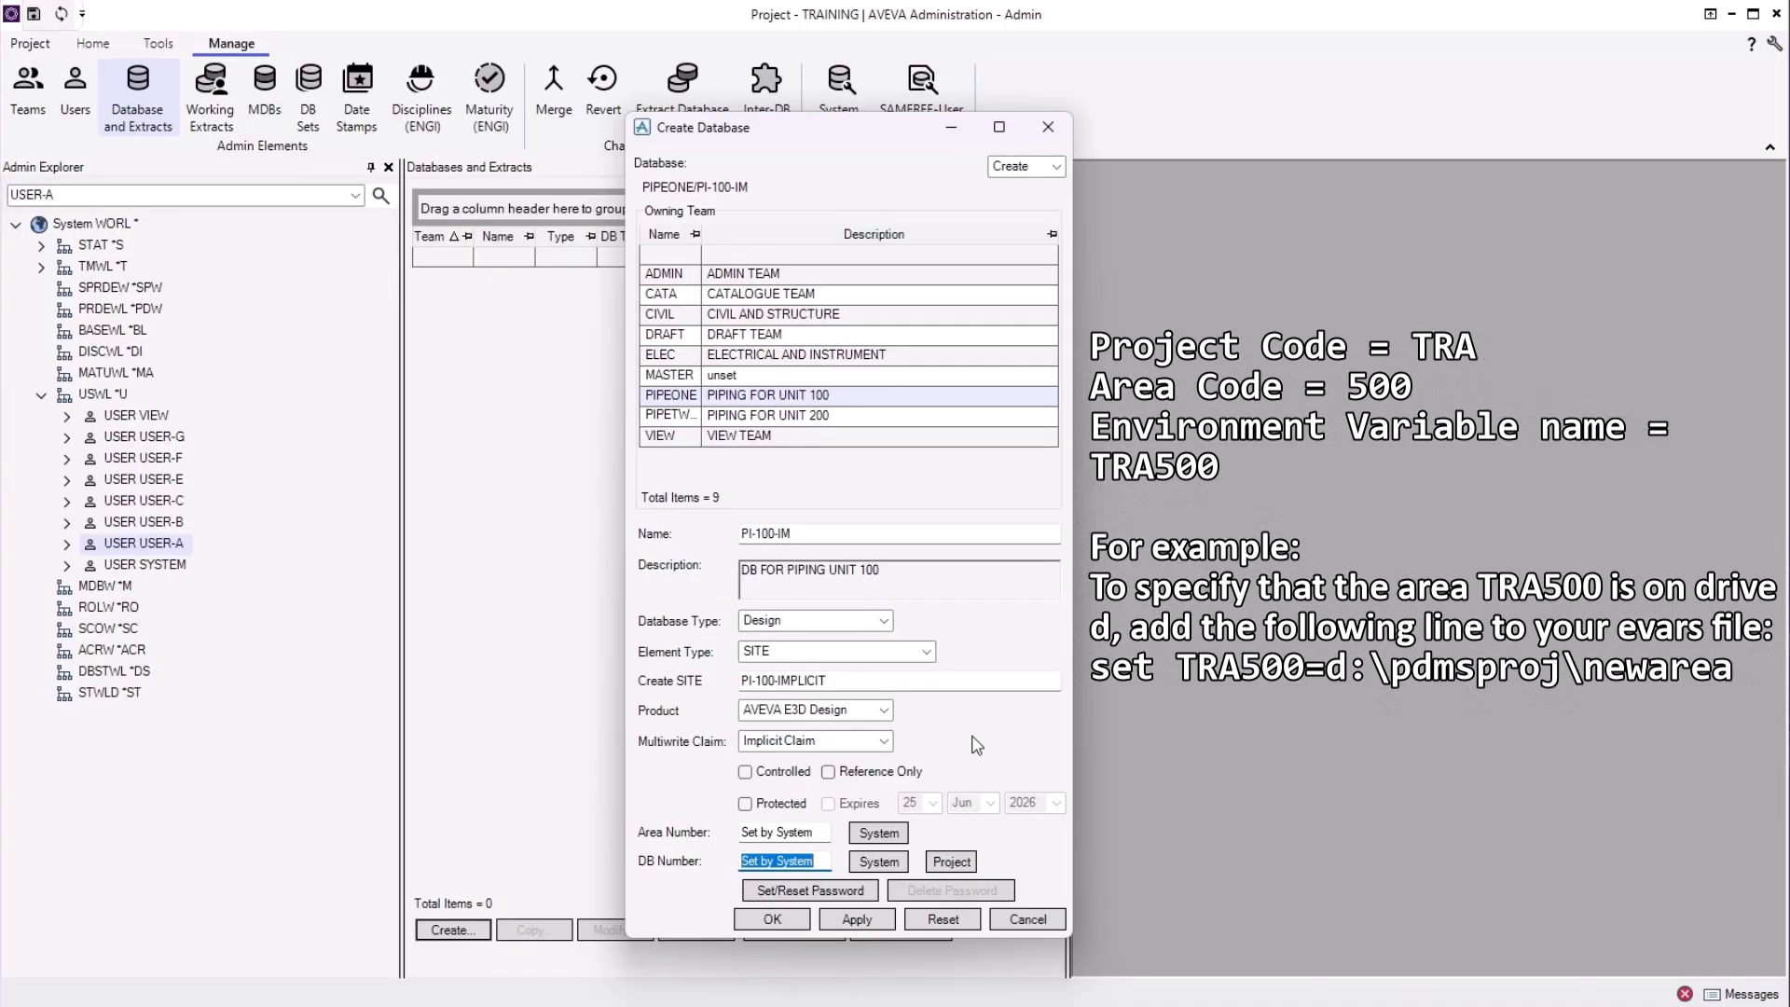
# Look up the next system-generated DB number, override it with 1111 and create the PI-100-IM database.
pyautogui.click(879, 862)
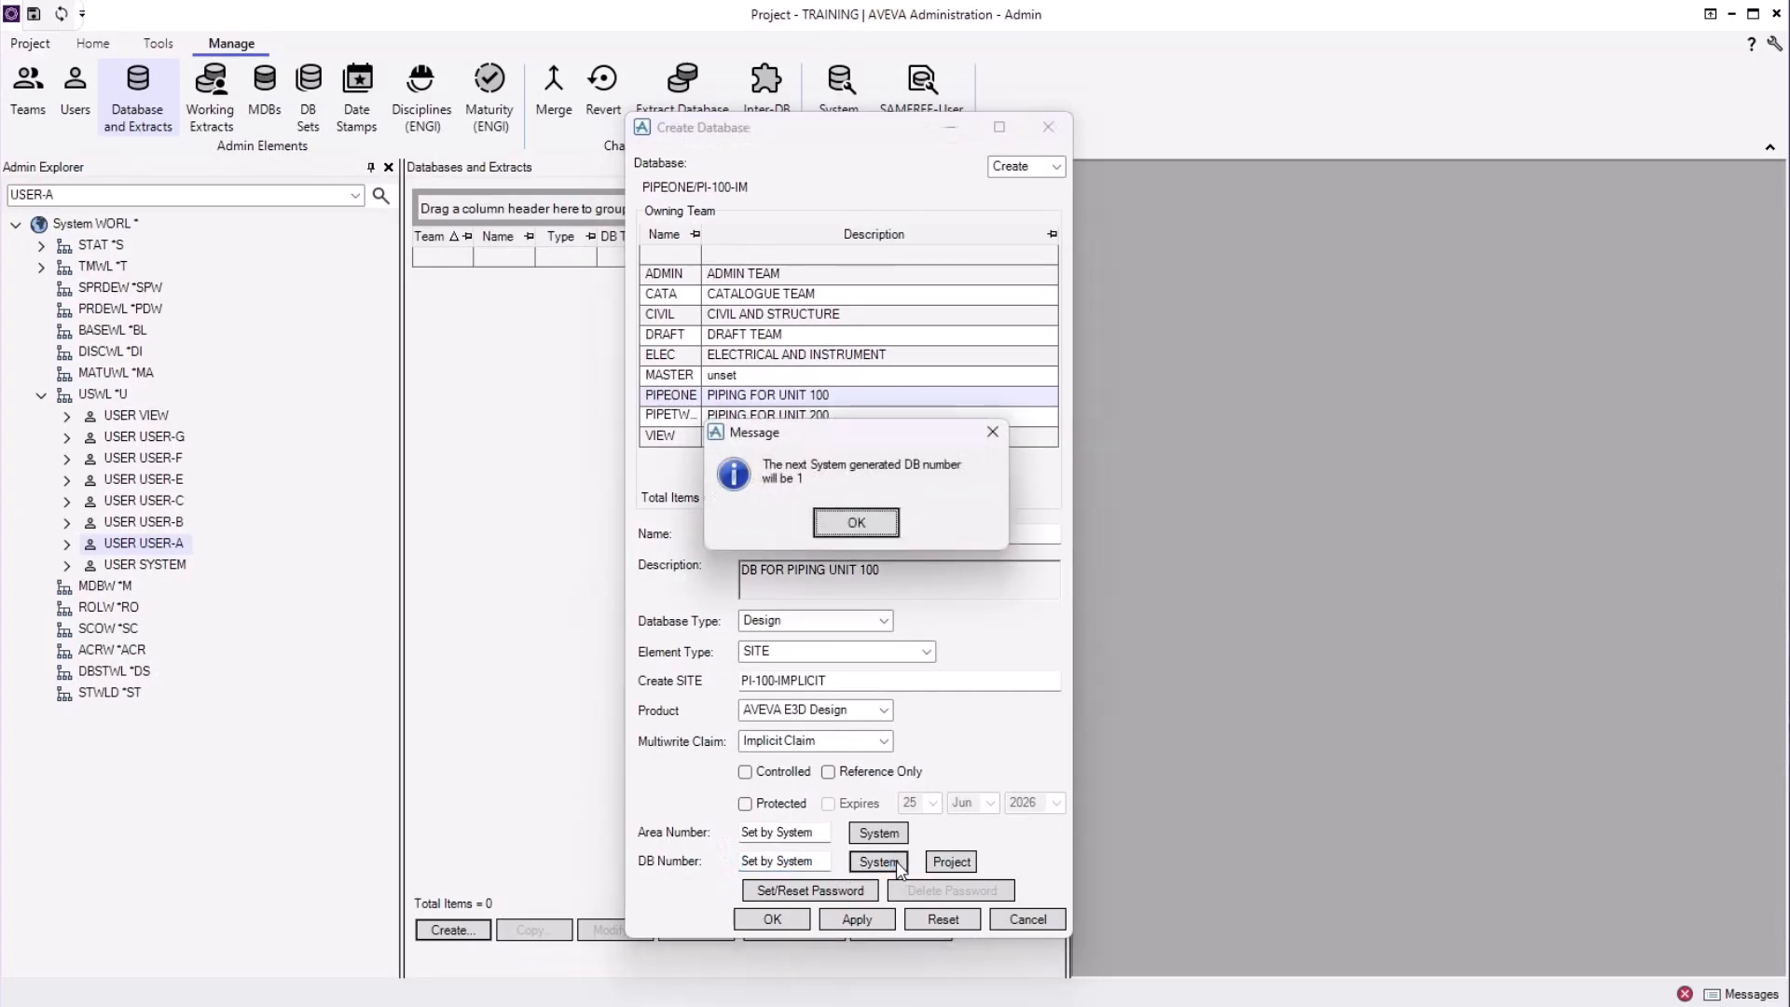
pyautogui.click(856, 523)
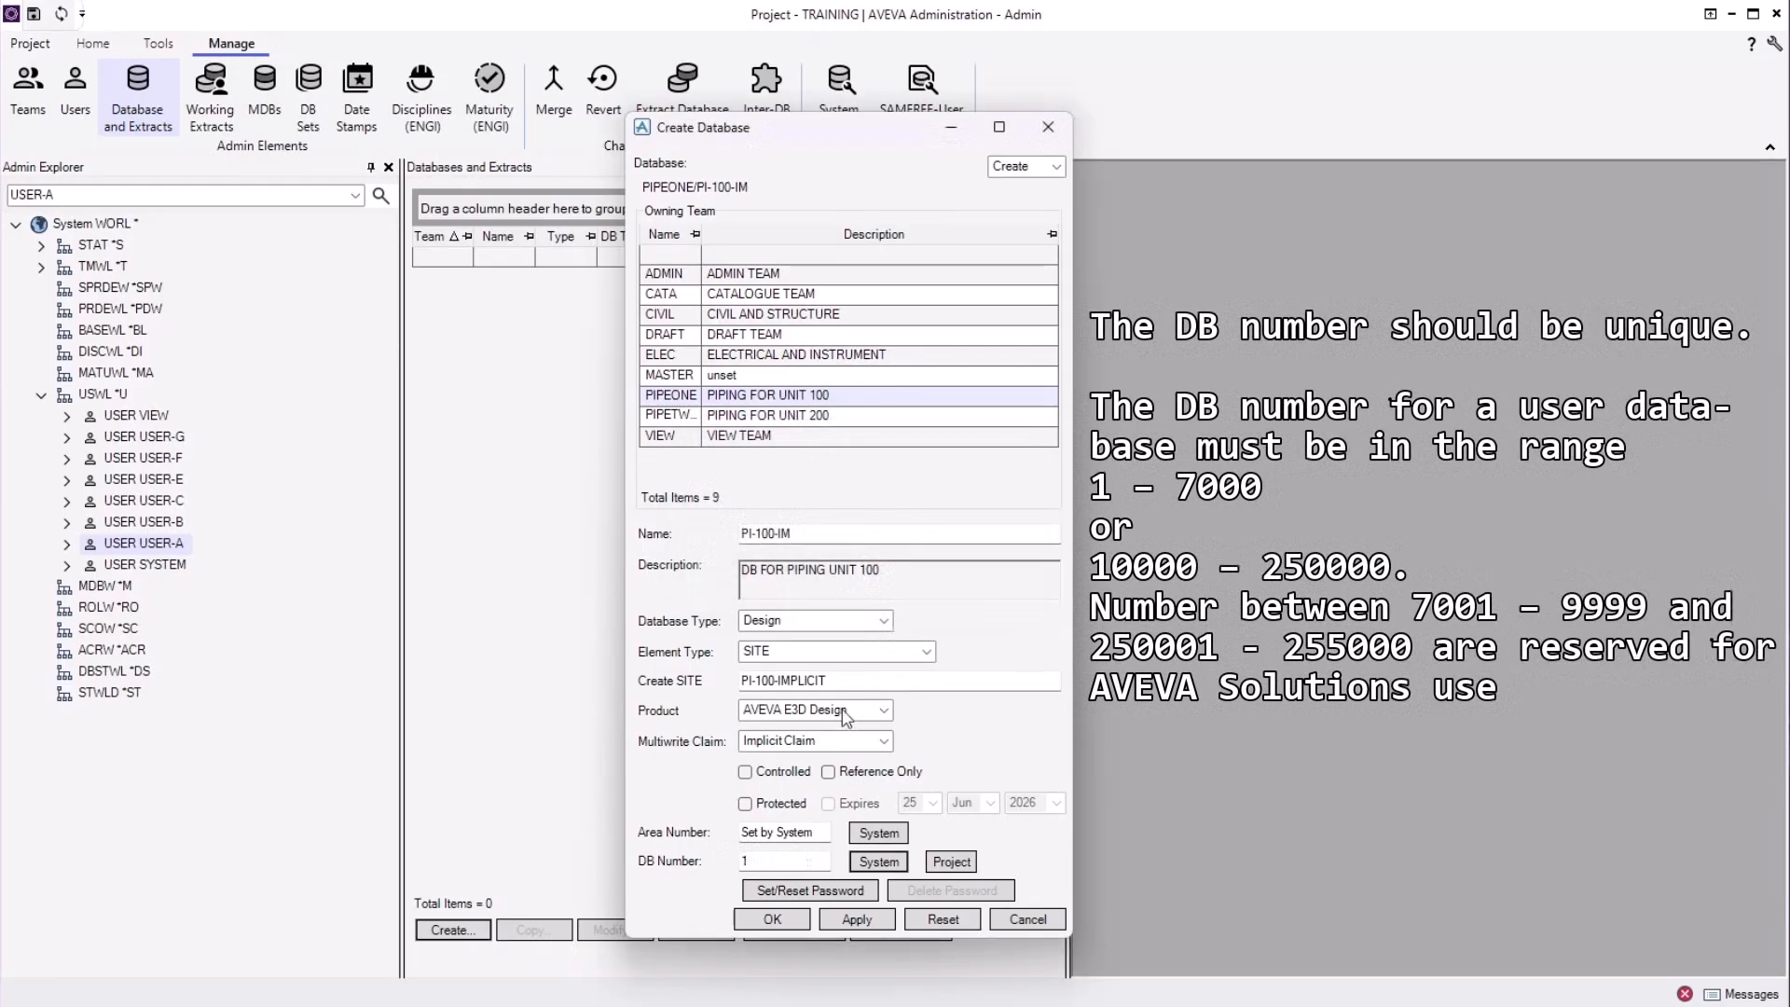
pyautogui.click(817, 865)
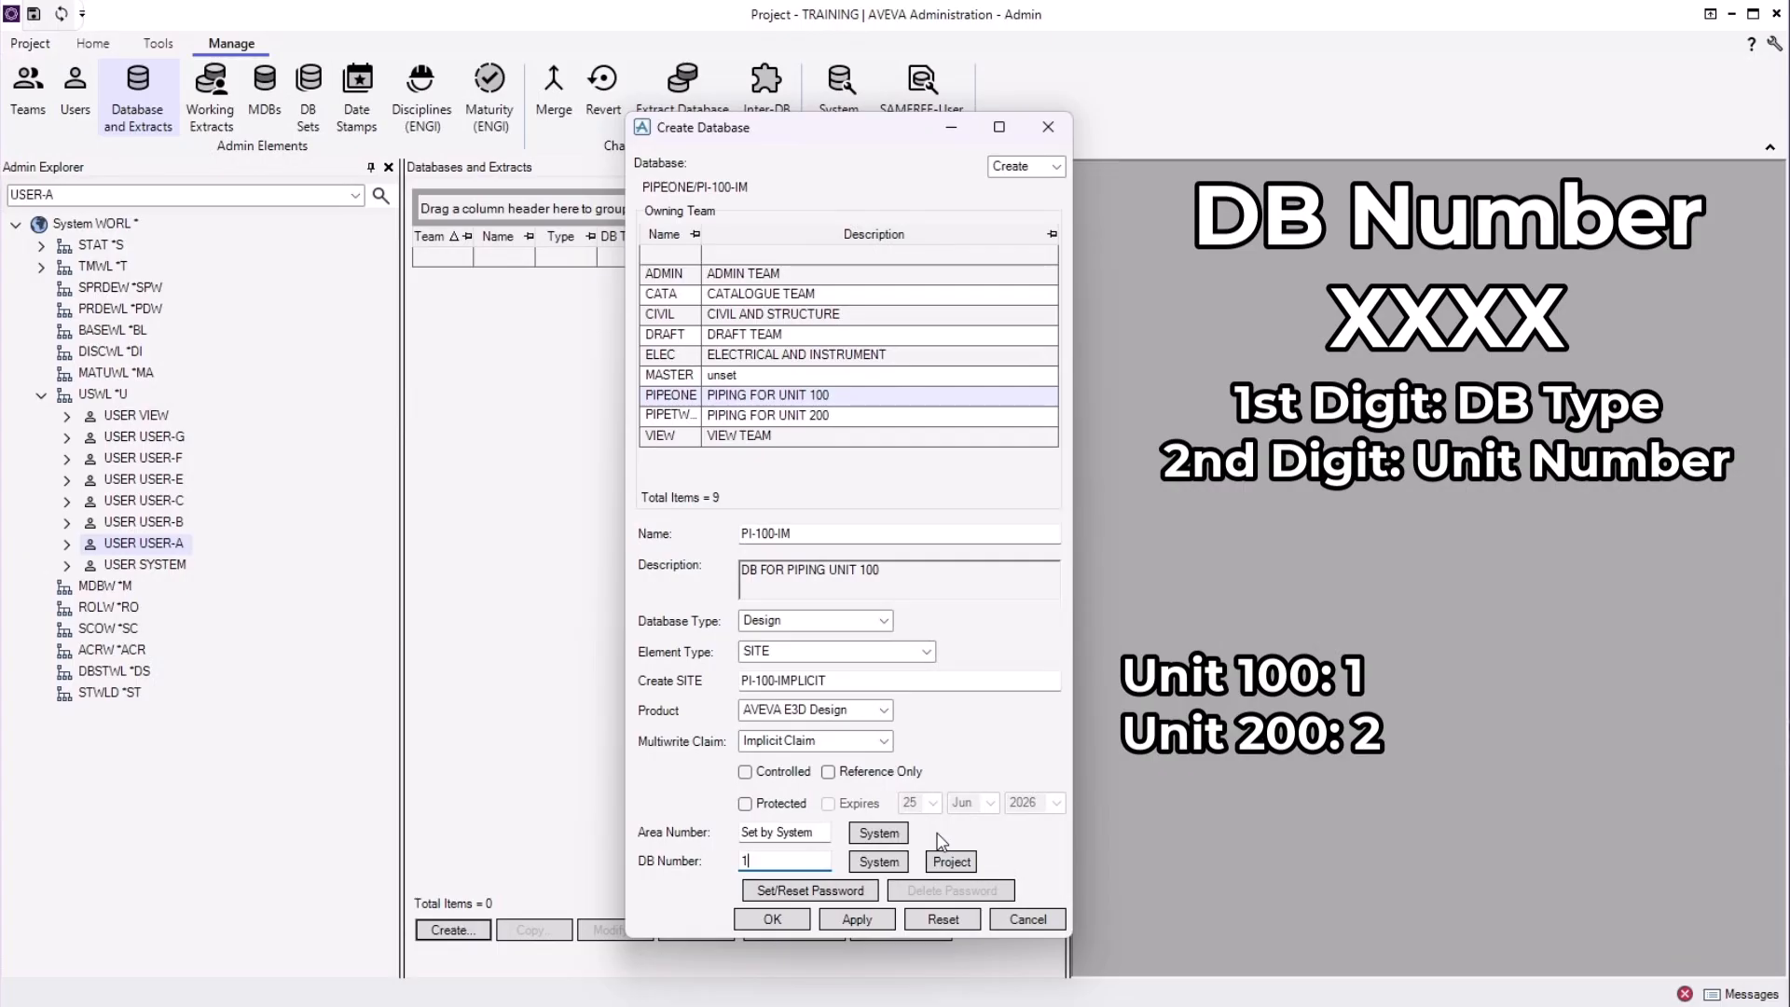
pyautogui.write('11')
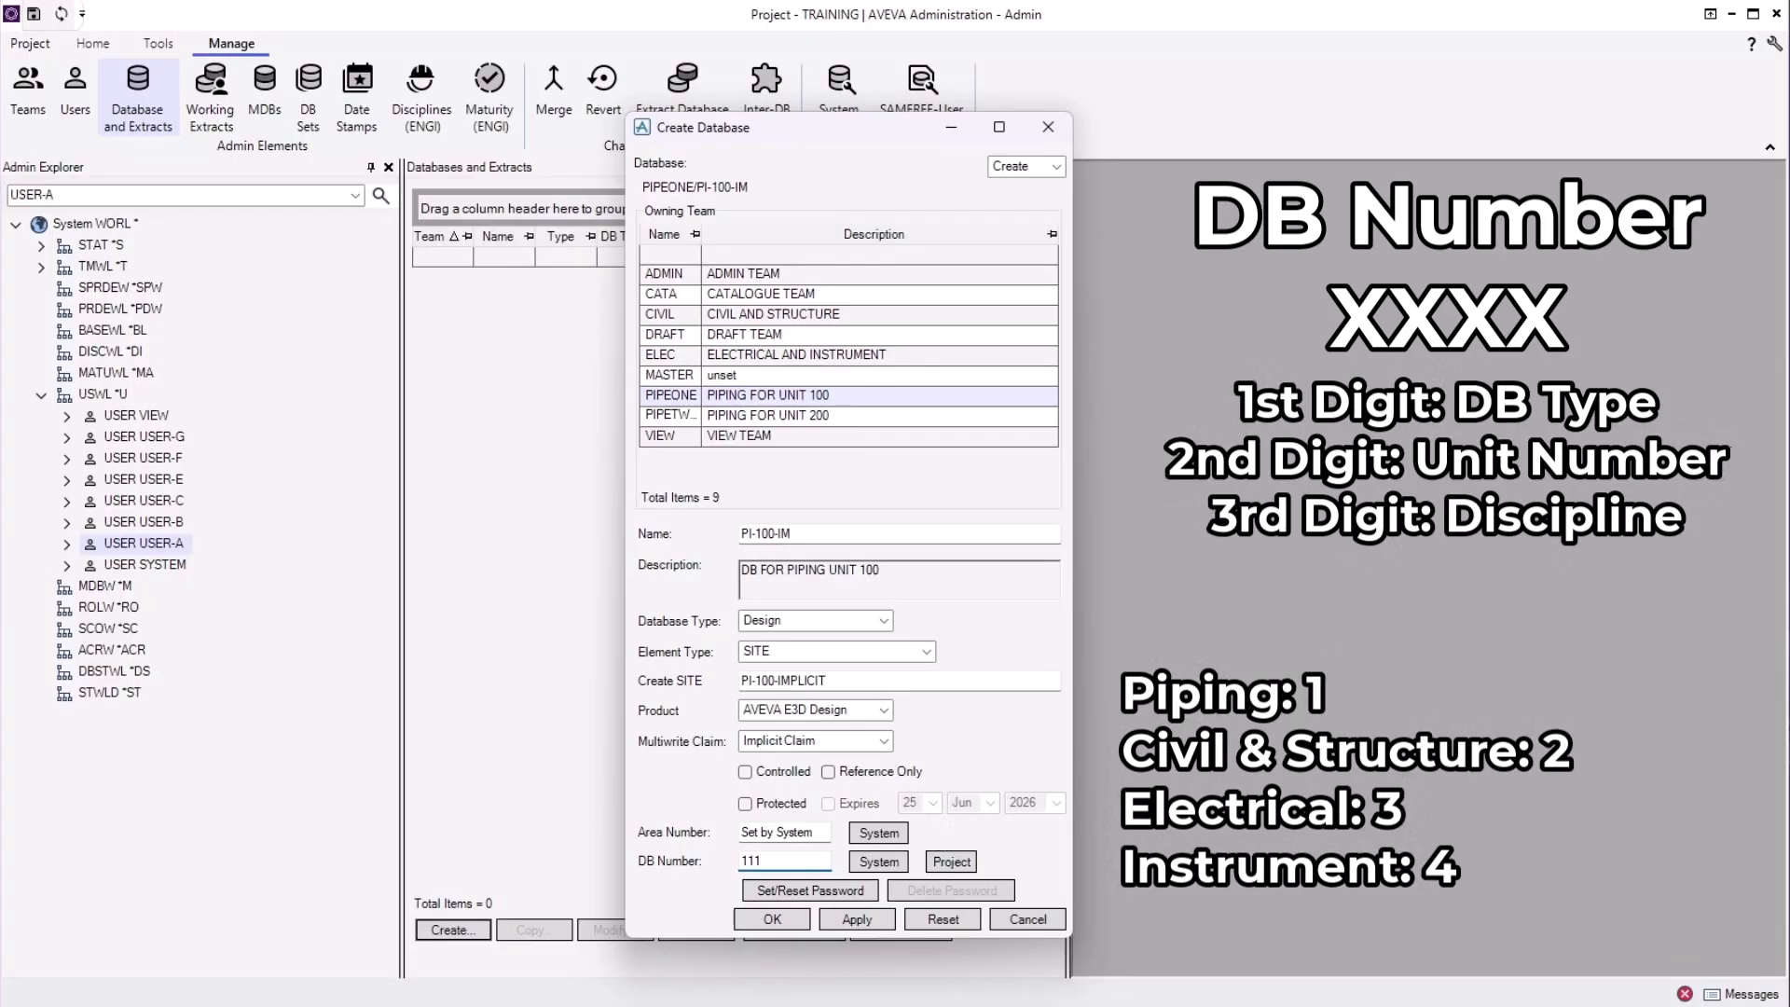
pyautogui.write('1')
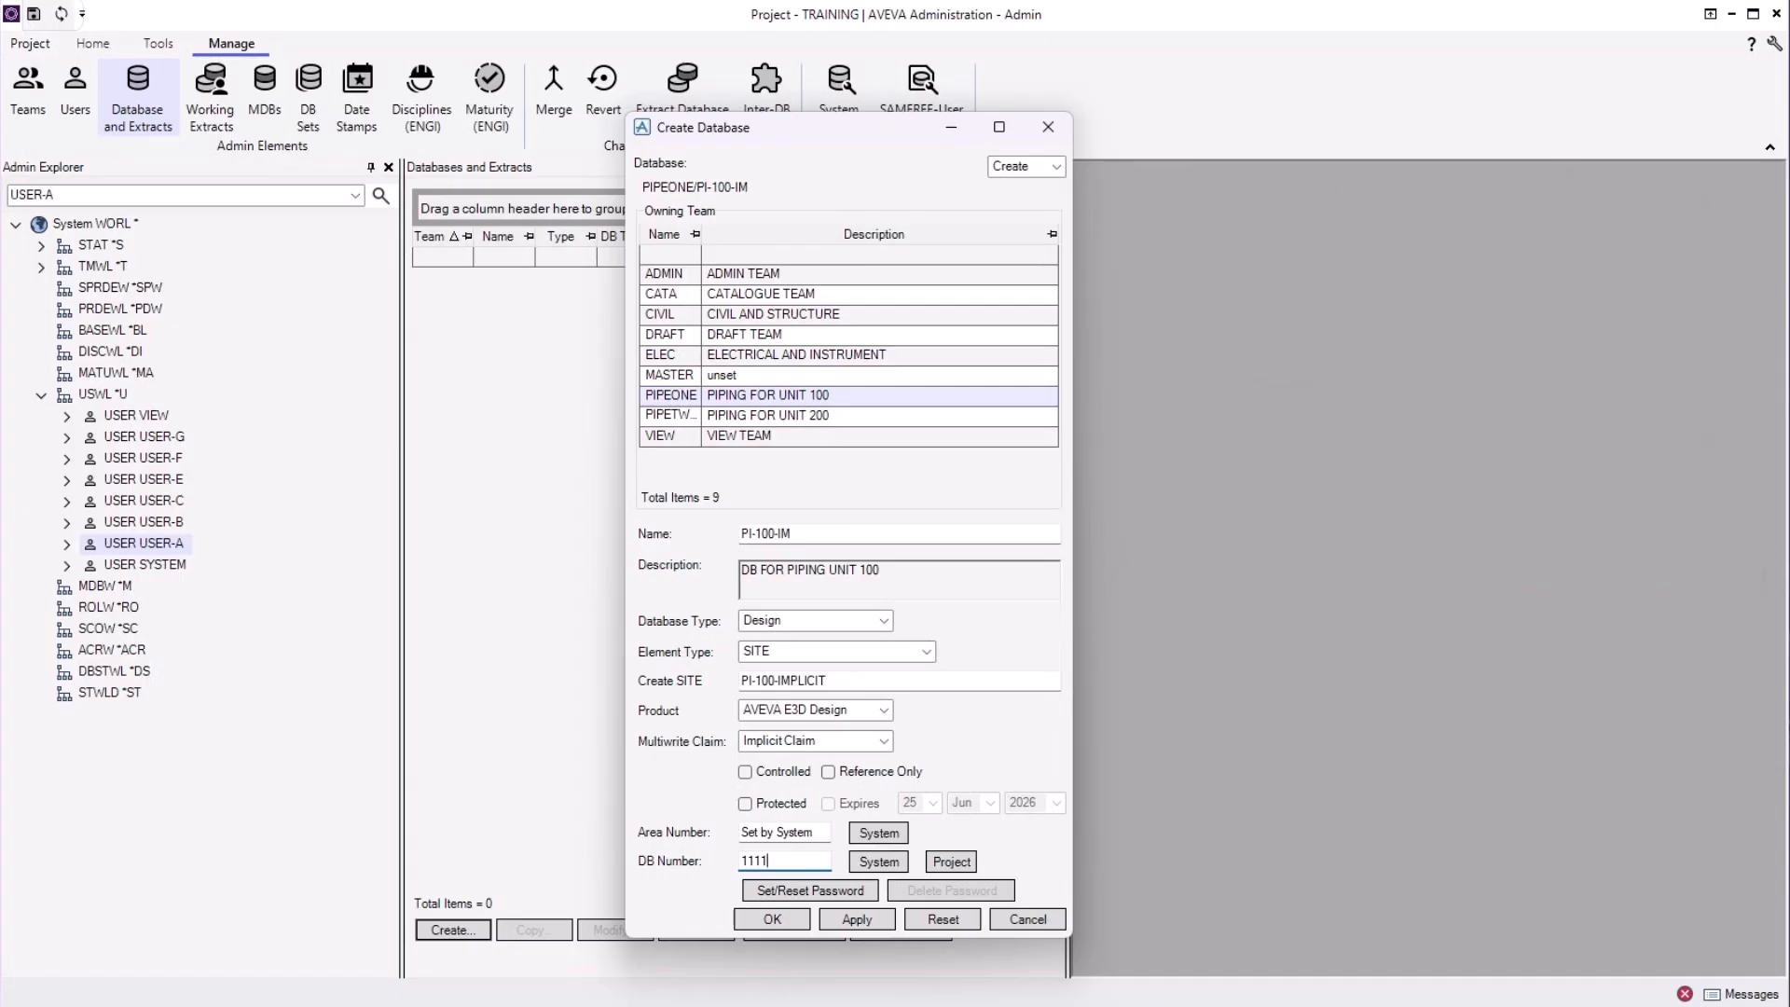
pyautogui.click(773, 919)
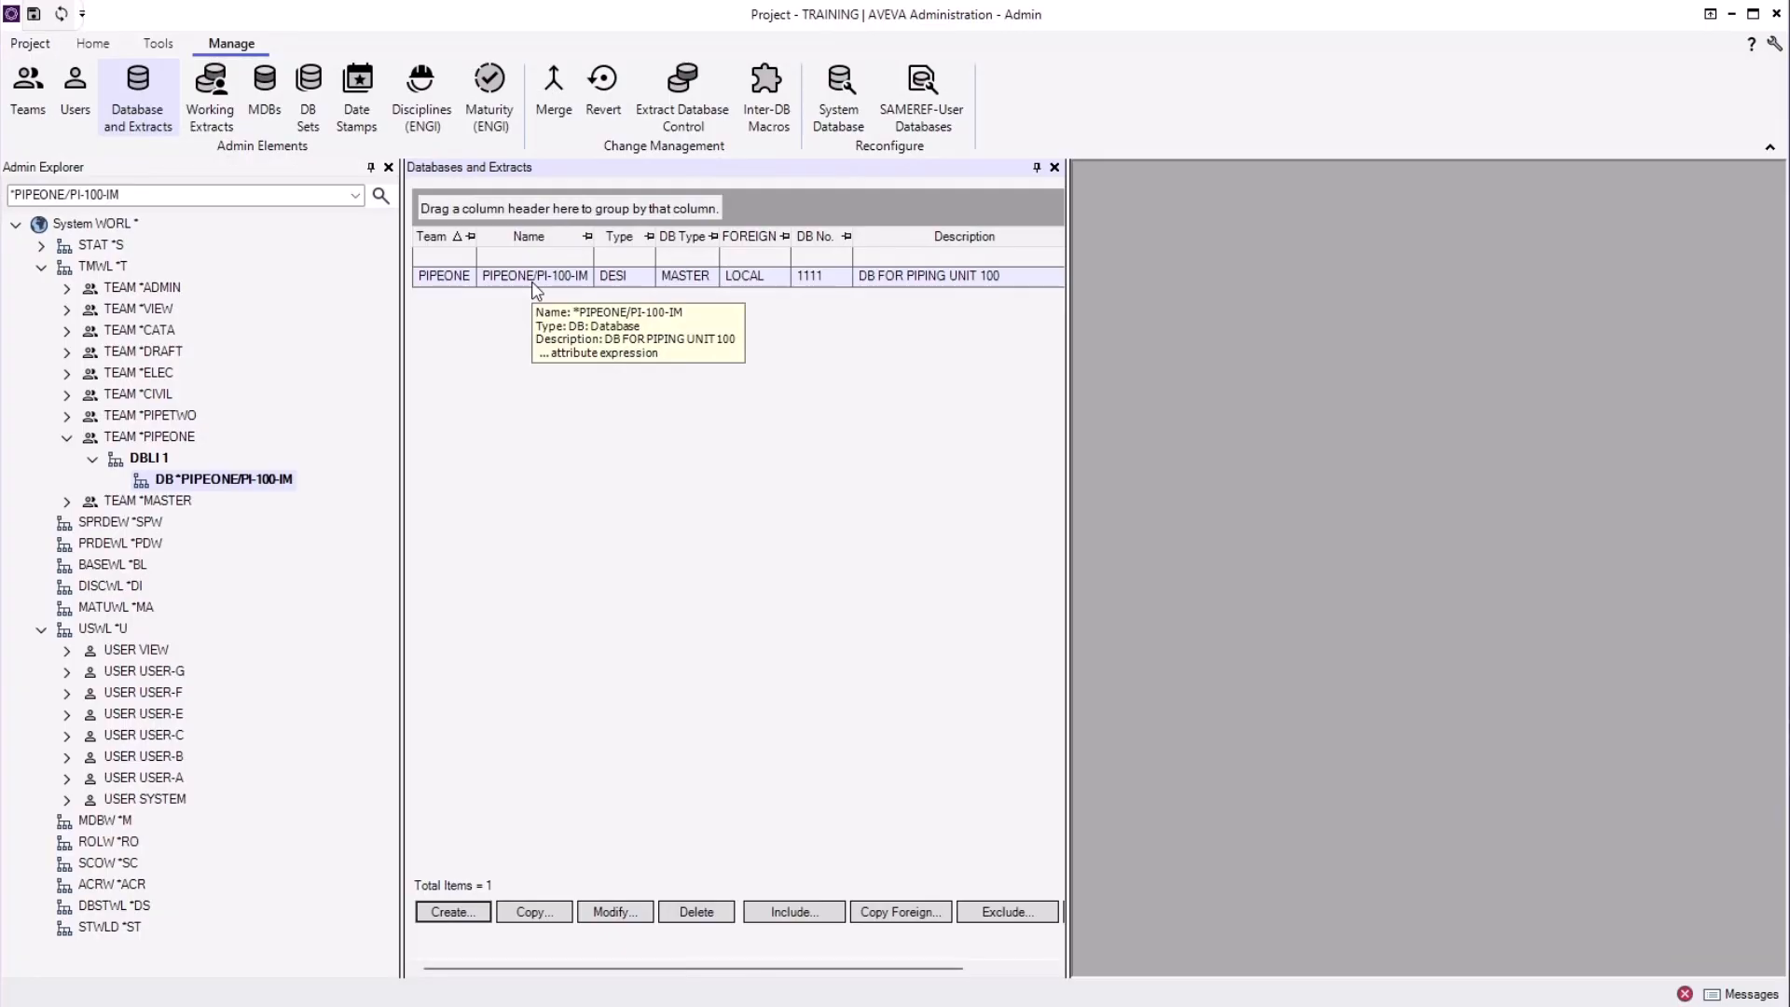
# Reassign the PI-100-IM database to the PIPETWO team and return it to PIPEONE.
pyautogui.click(608, 912)
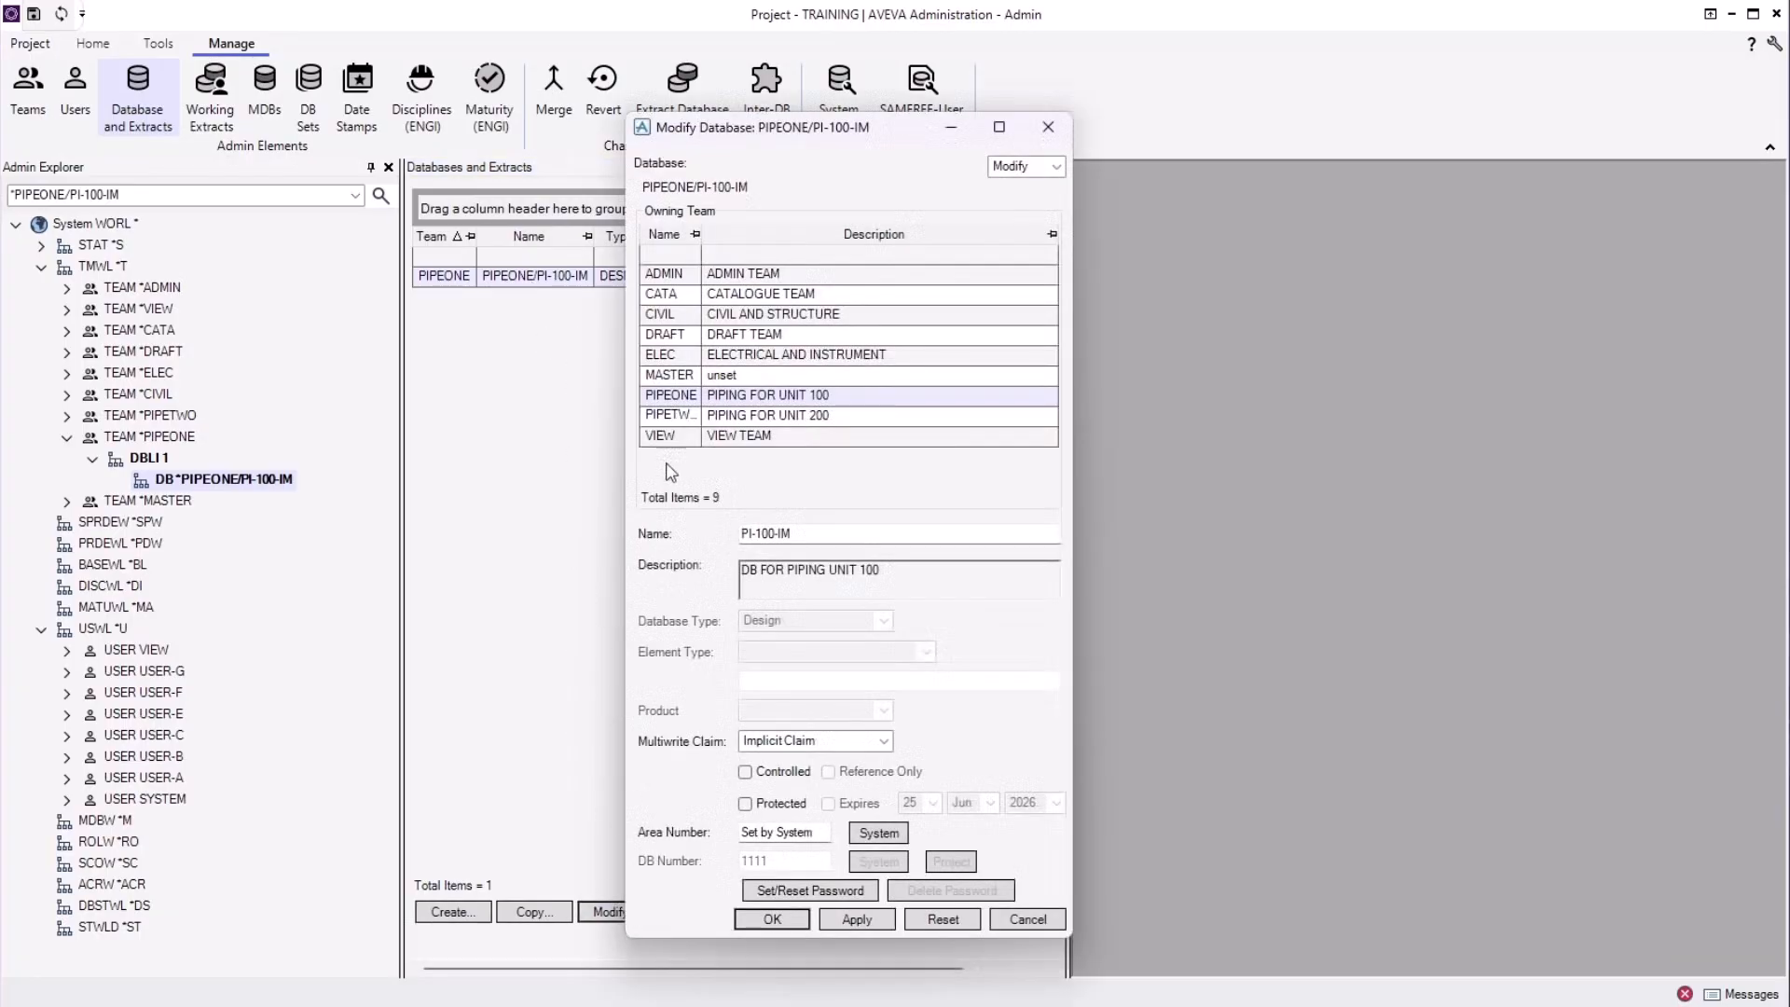
pyautogui.click(694, 422)
pyautogui.click(773, 919)
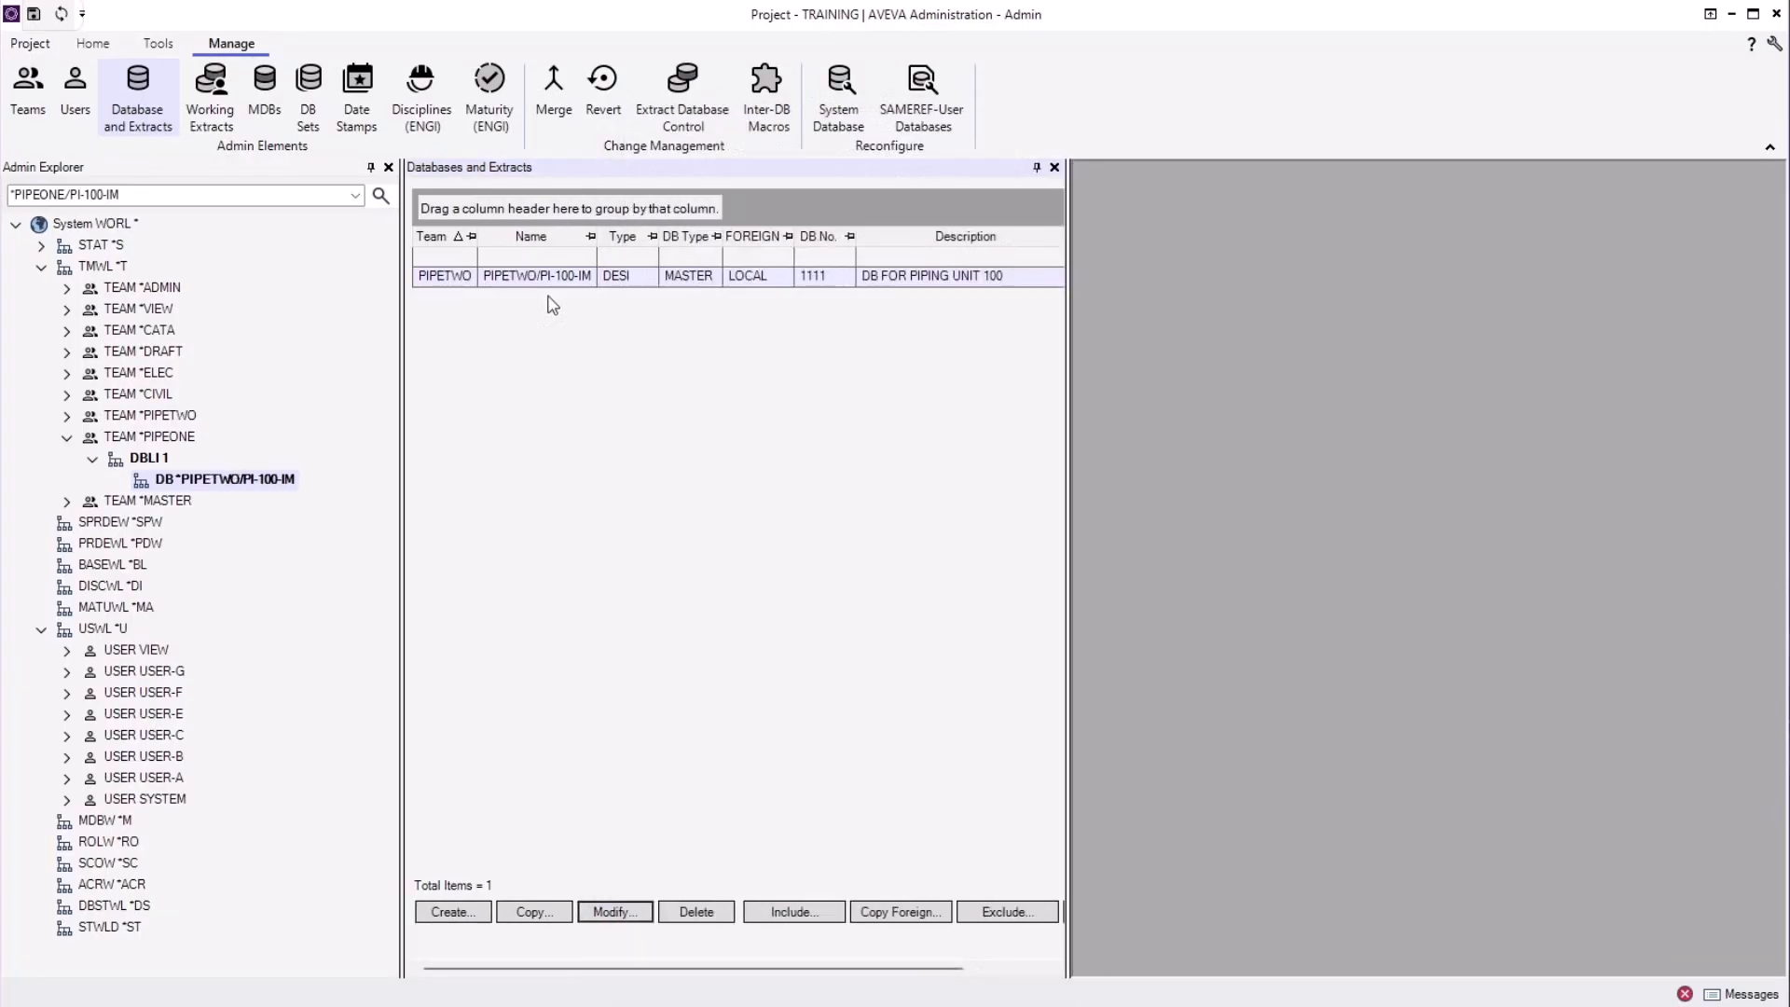
pyautogui.click(616, 912)
pyautogui.click(694, 399)
pyautogui.click(772, 919)
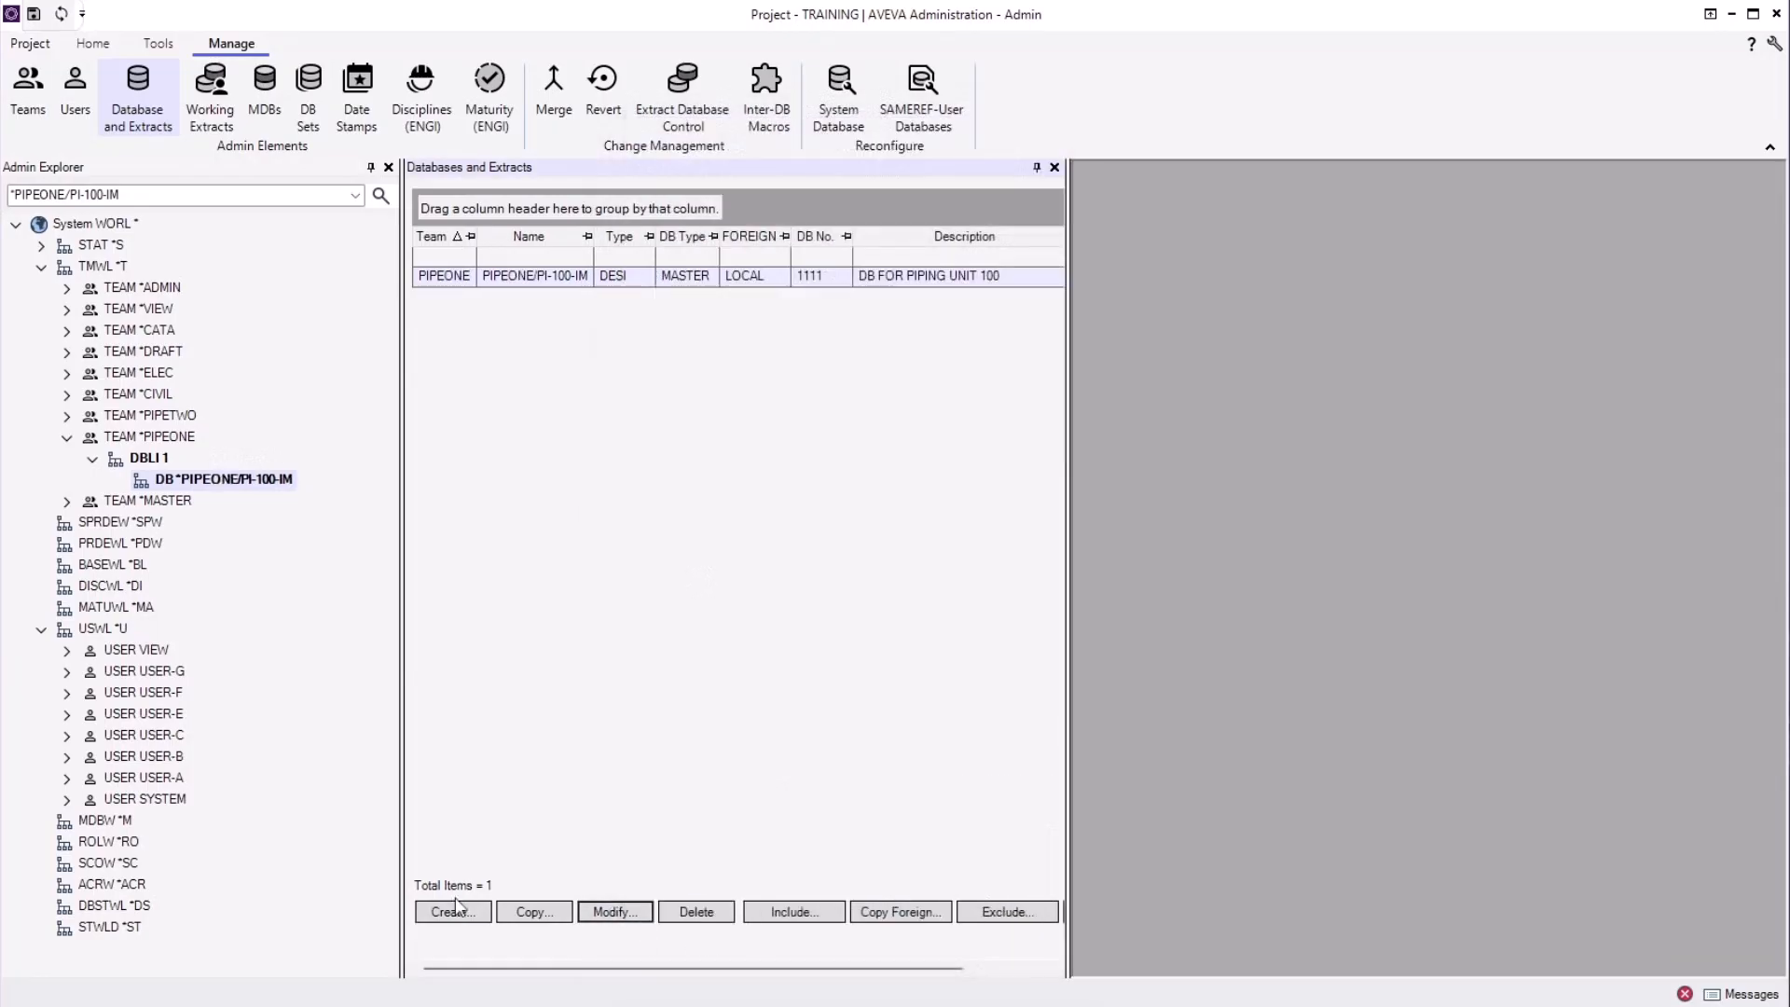
# Start a new PIPEONE master database named PI-100-EX, described as DB FOR EXPLICIT CLAIM, with the SITE PI-100-EXPLICIT.
pyautogui.click(513, 438)
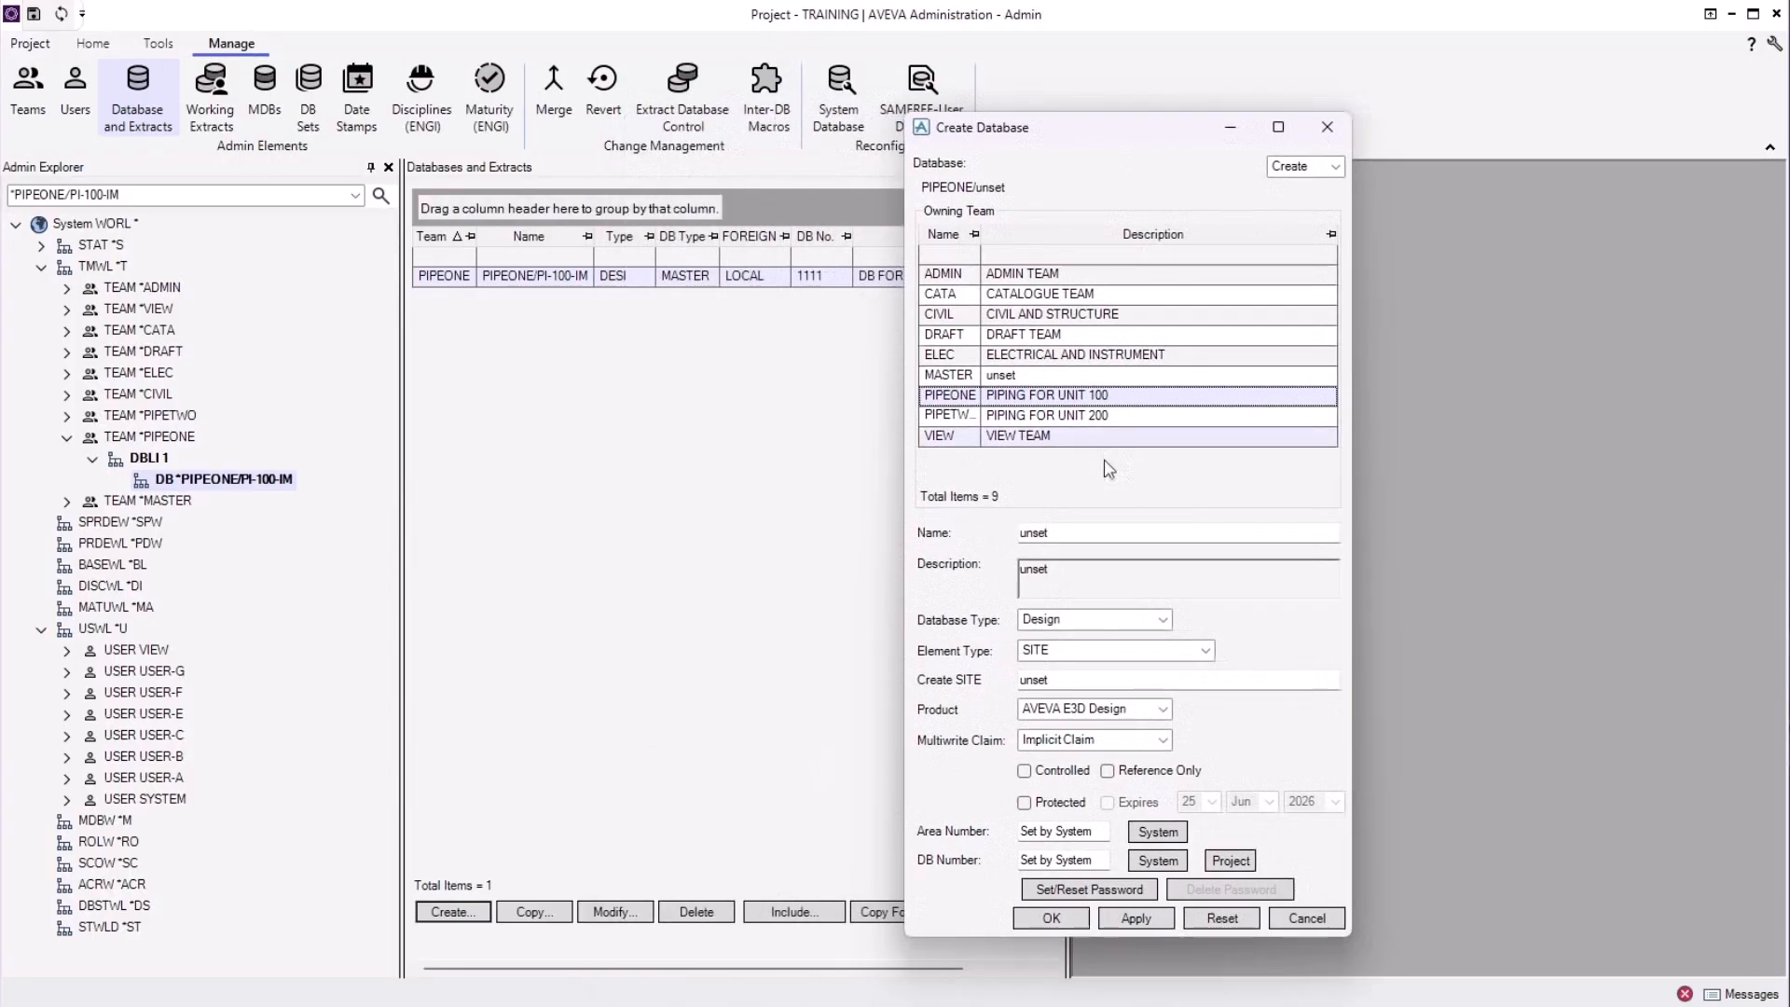
pyautogui.write('PI-100-EX')
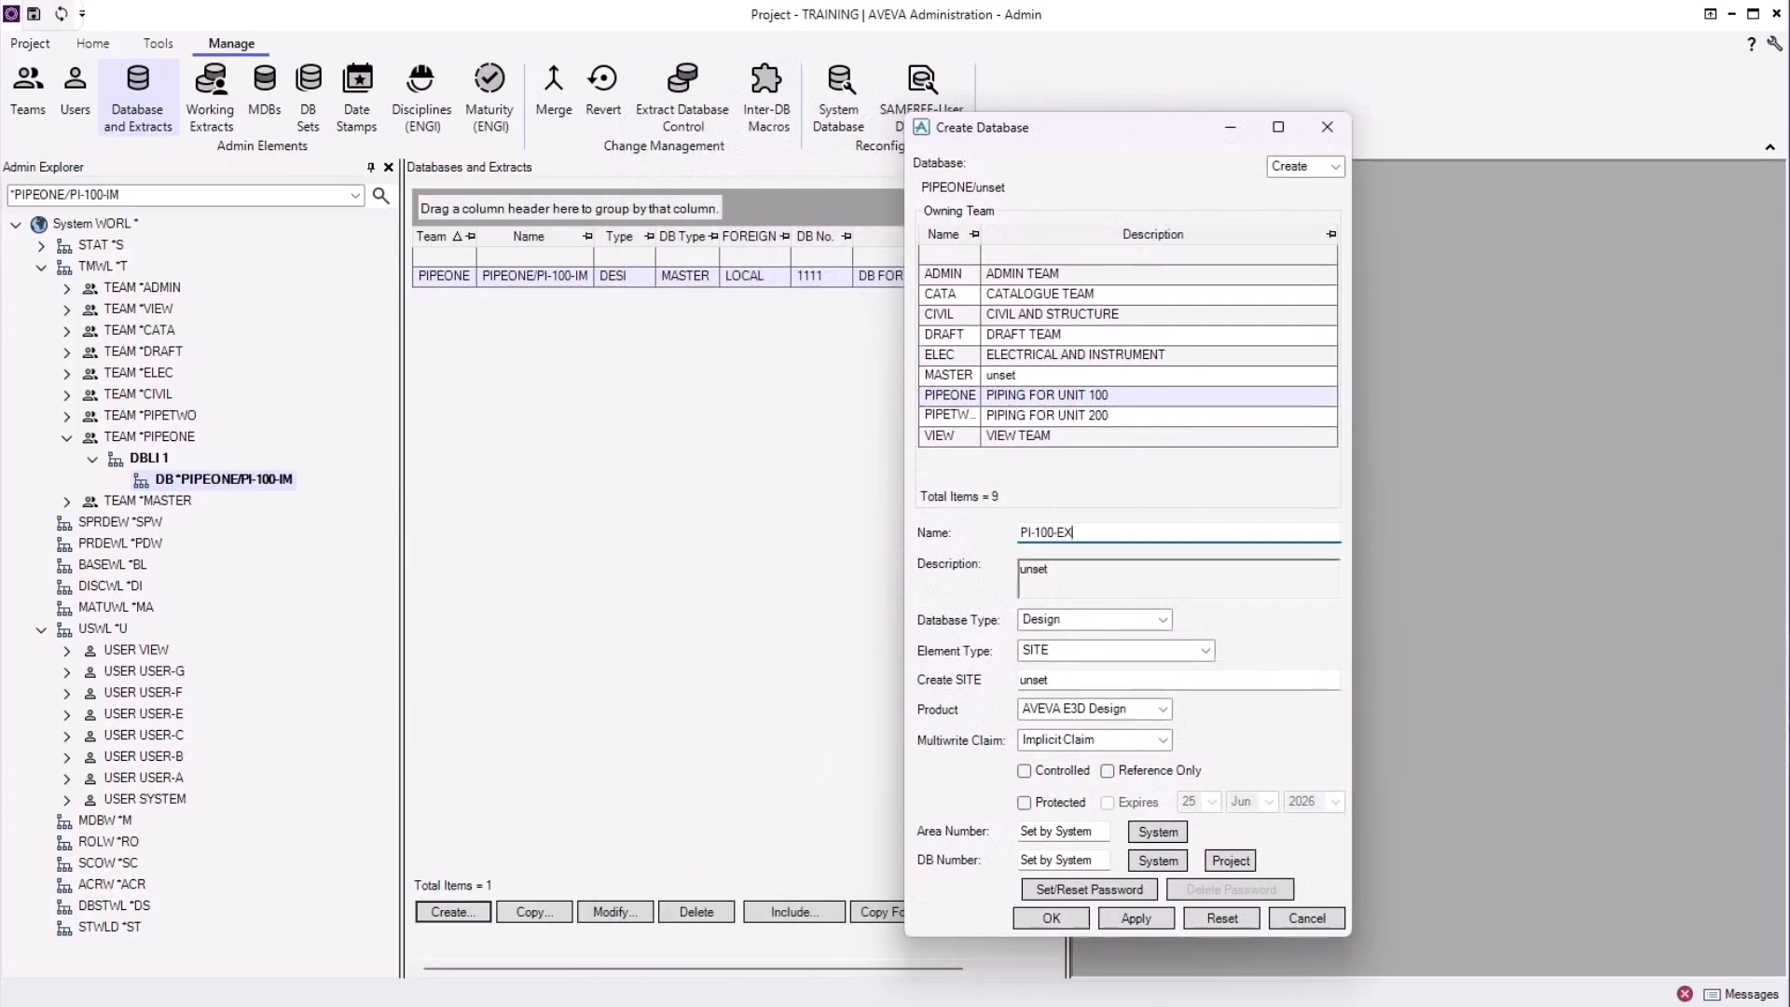
pyautogui.press('Tab')
pyautogui.write('DB FOR')
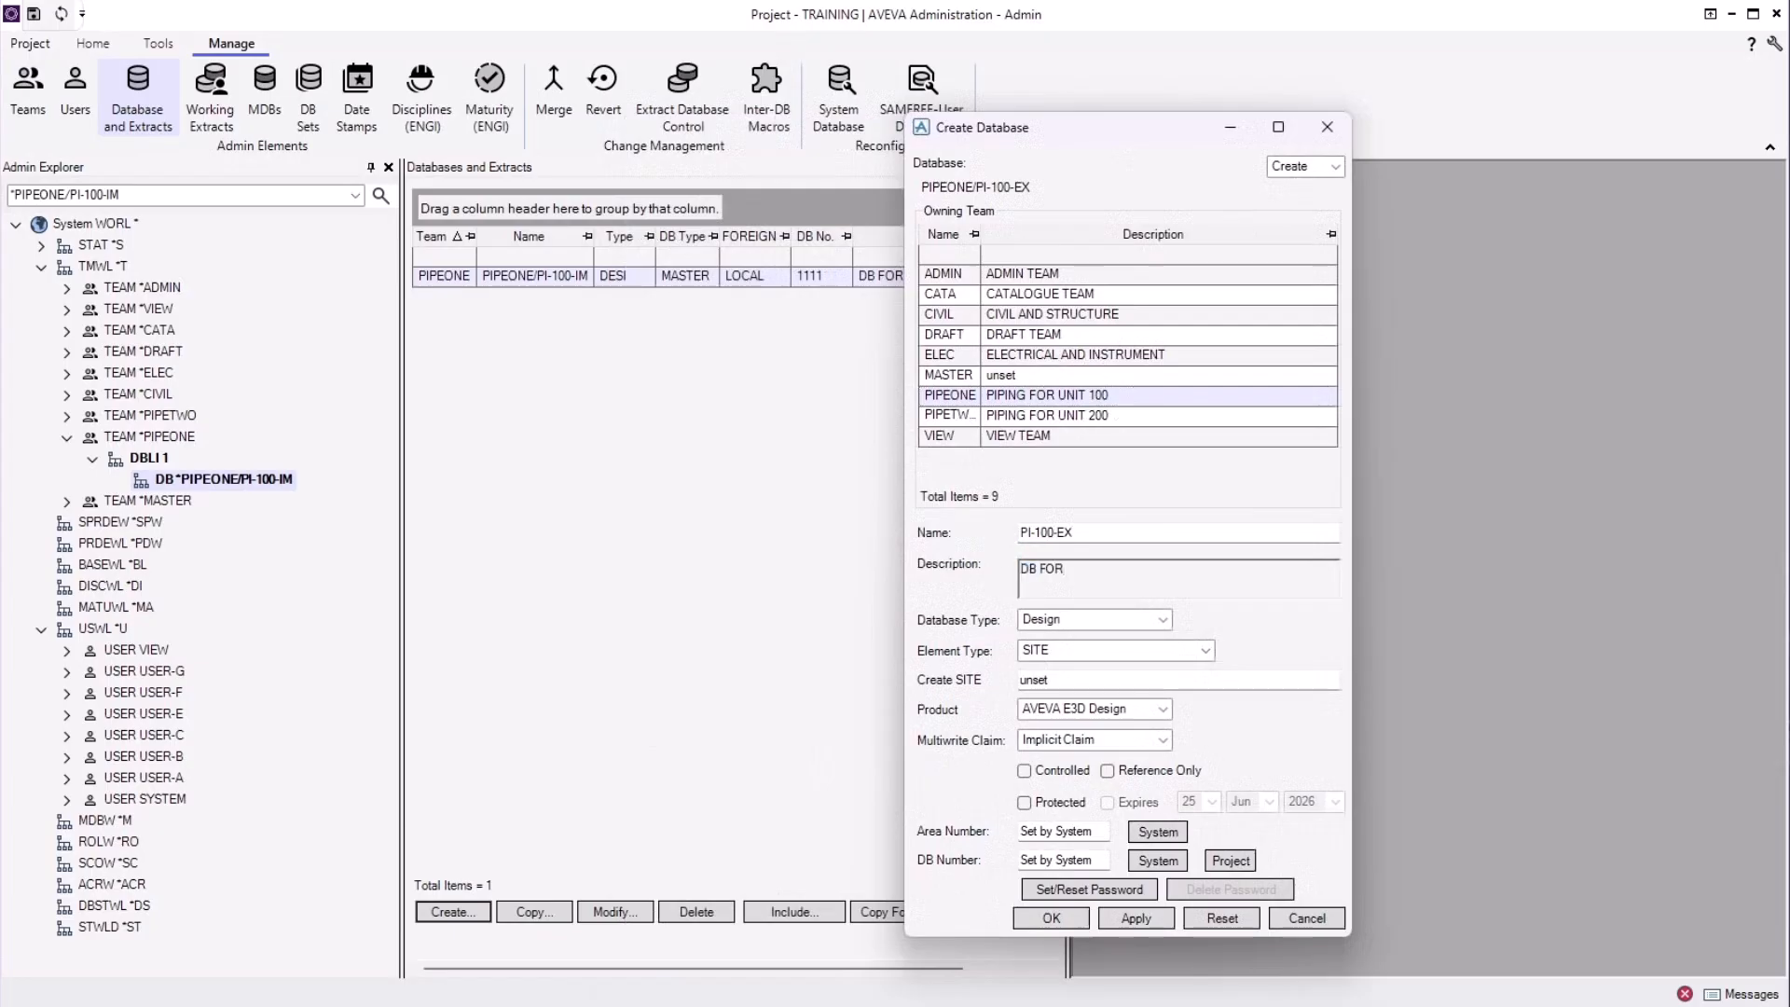
pyautogui.write(' EXPLICIT CLAIM')
pyautogui.click(1077, 680)
pyautogui.write('PI-100-EXPLICIT')
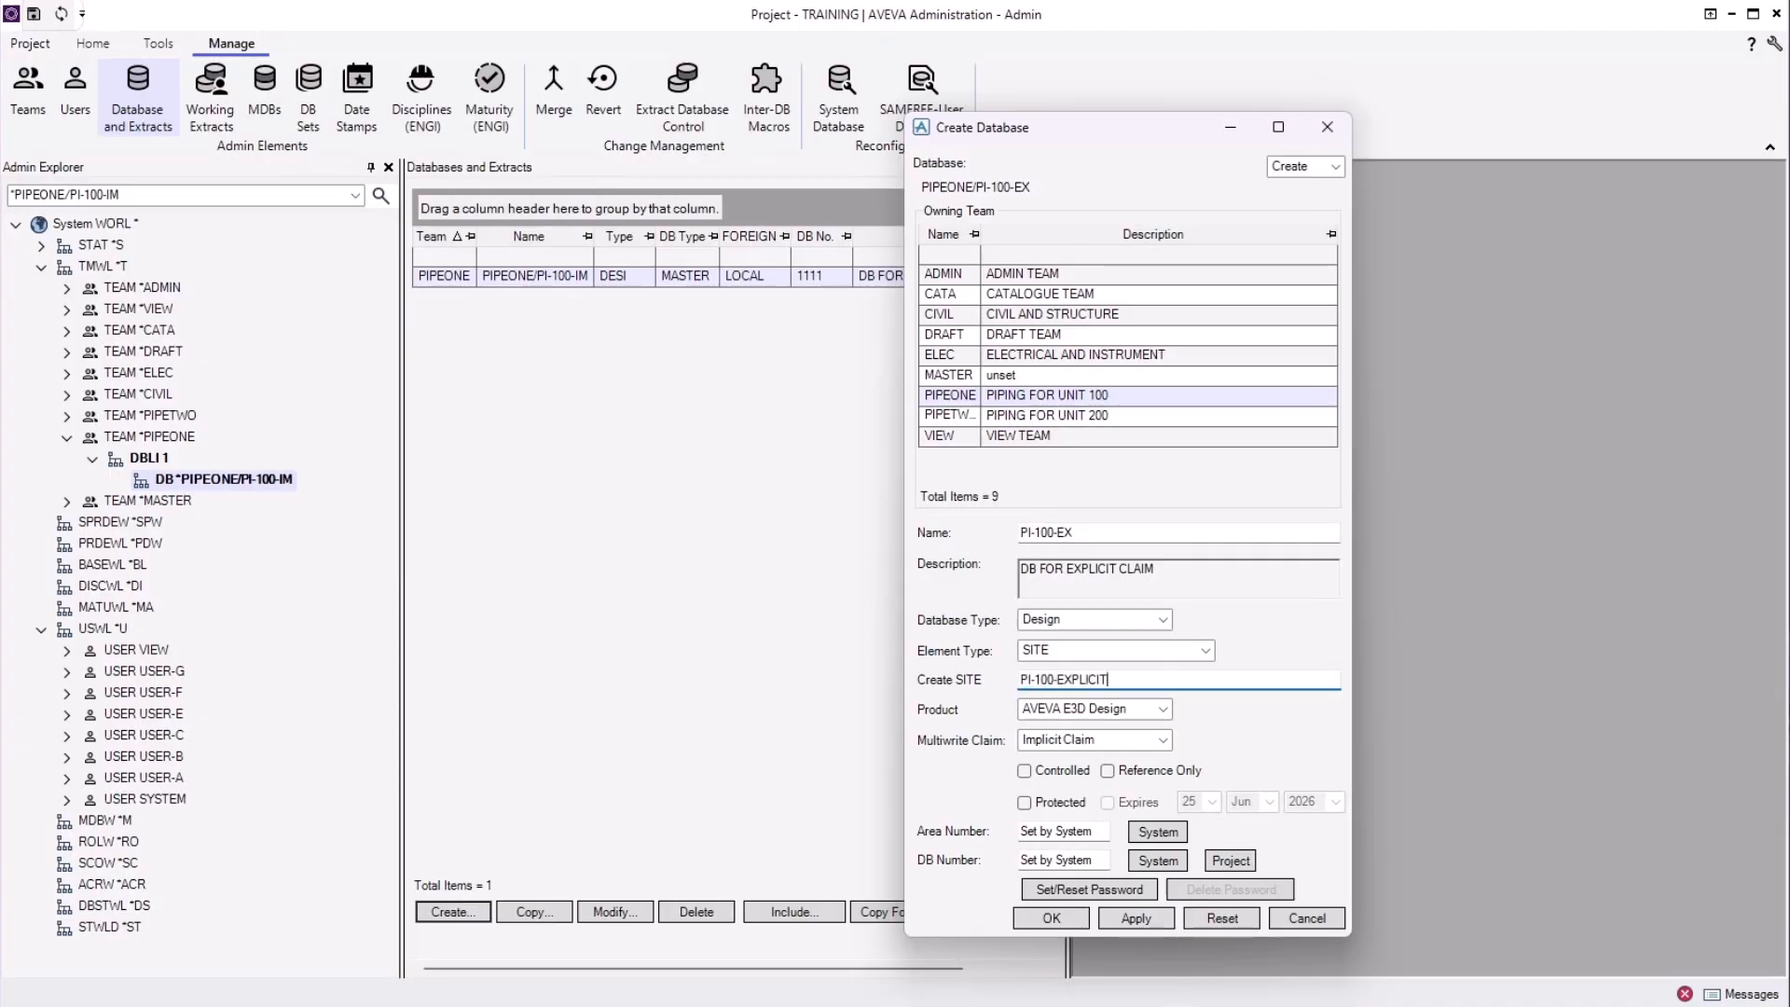
# Set the multiwrite claim to Explicit Claim and create the PI-100-EX database with DB number 1112.
pyautogui.click(1164, 741)
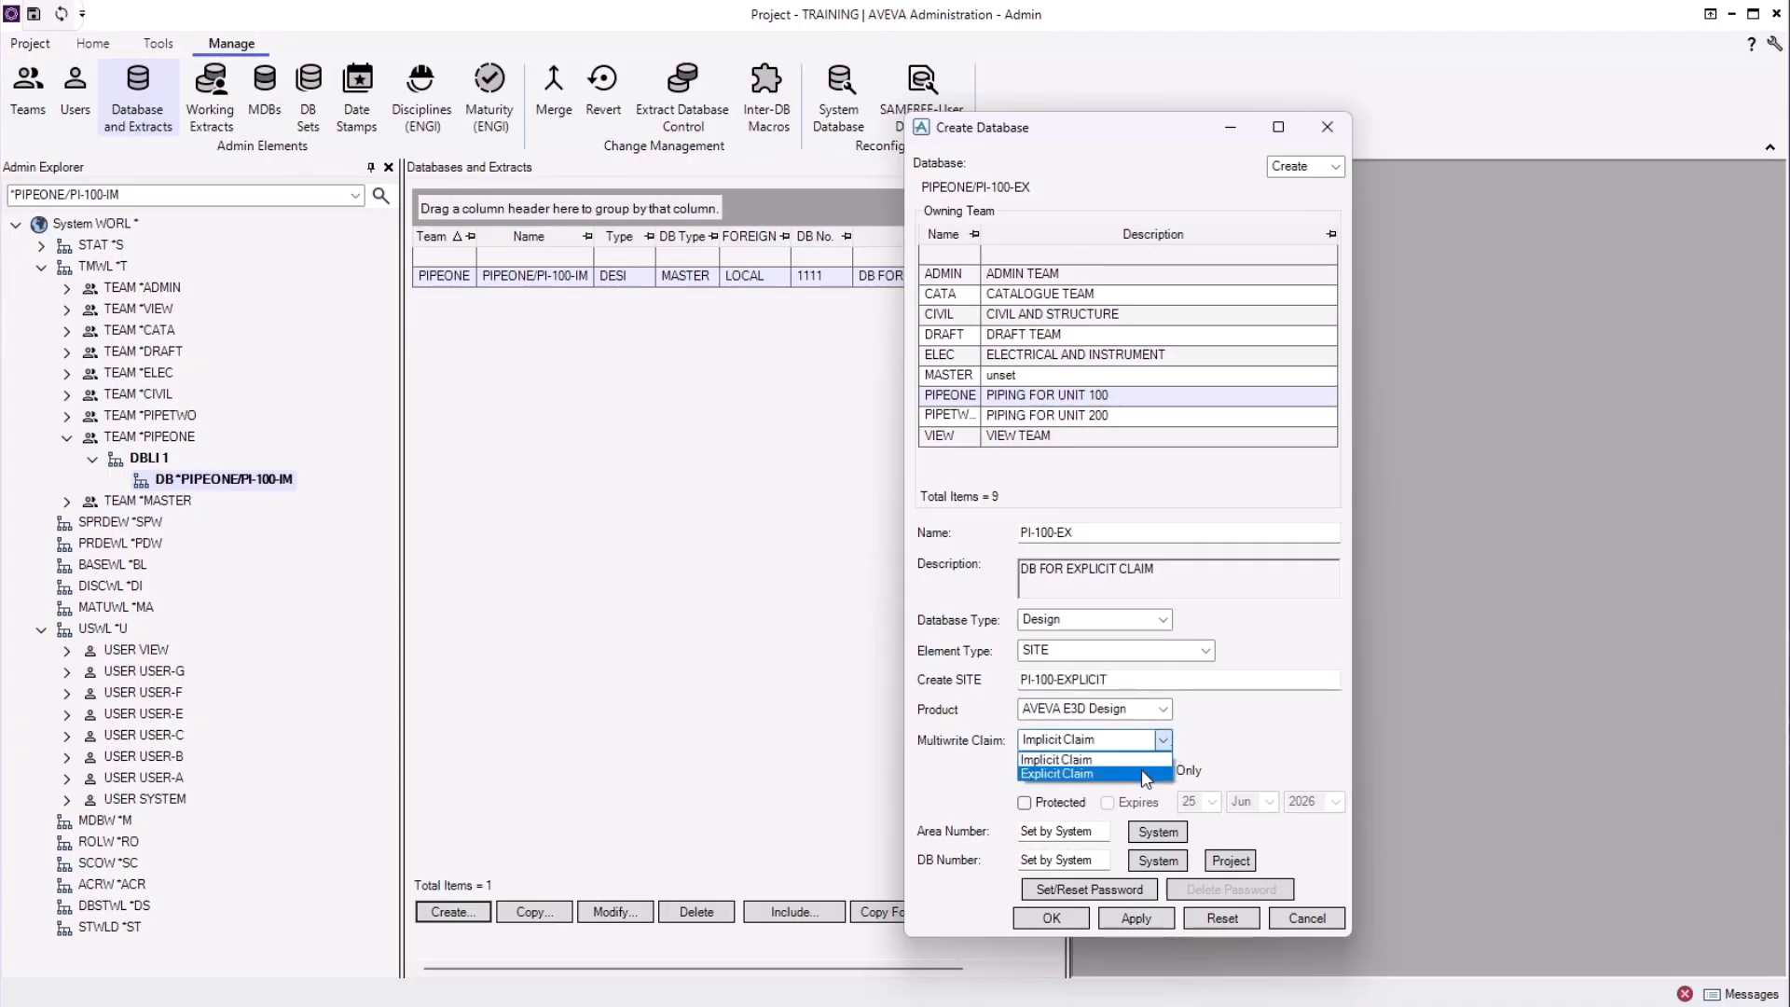
pyautogui.click(1082, 775)
pyautogui.click(1082, 860)
pyautogui.write('11')
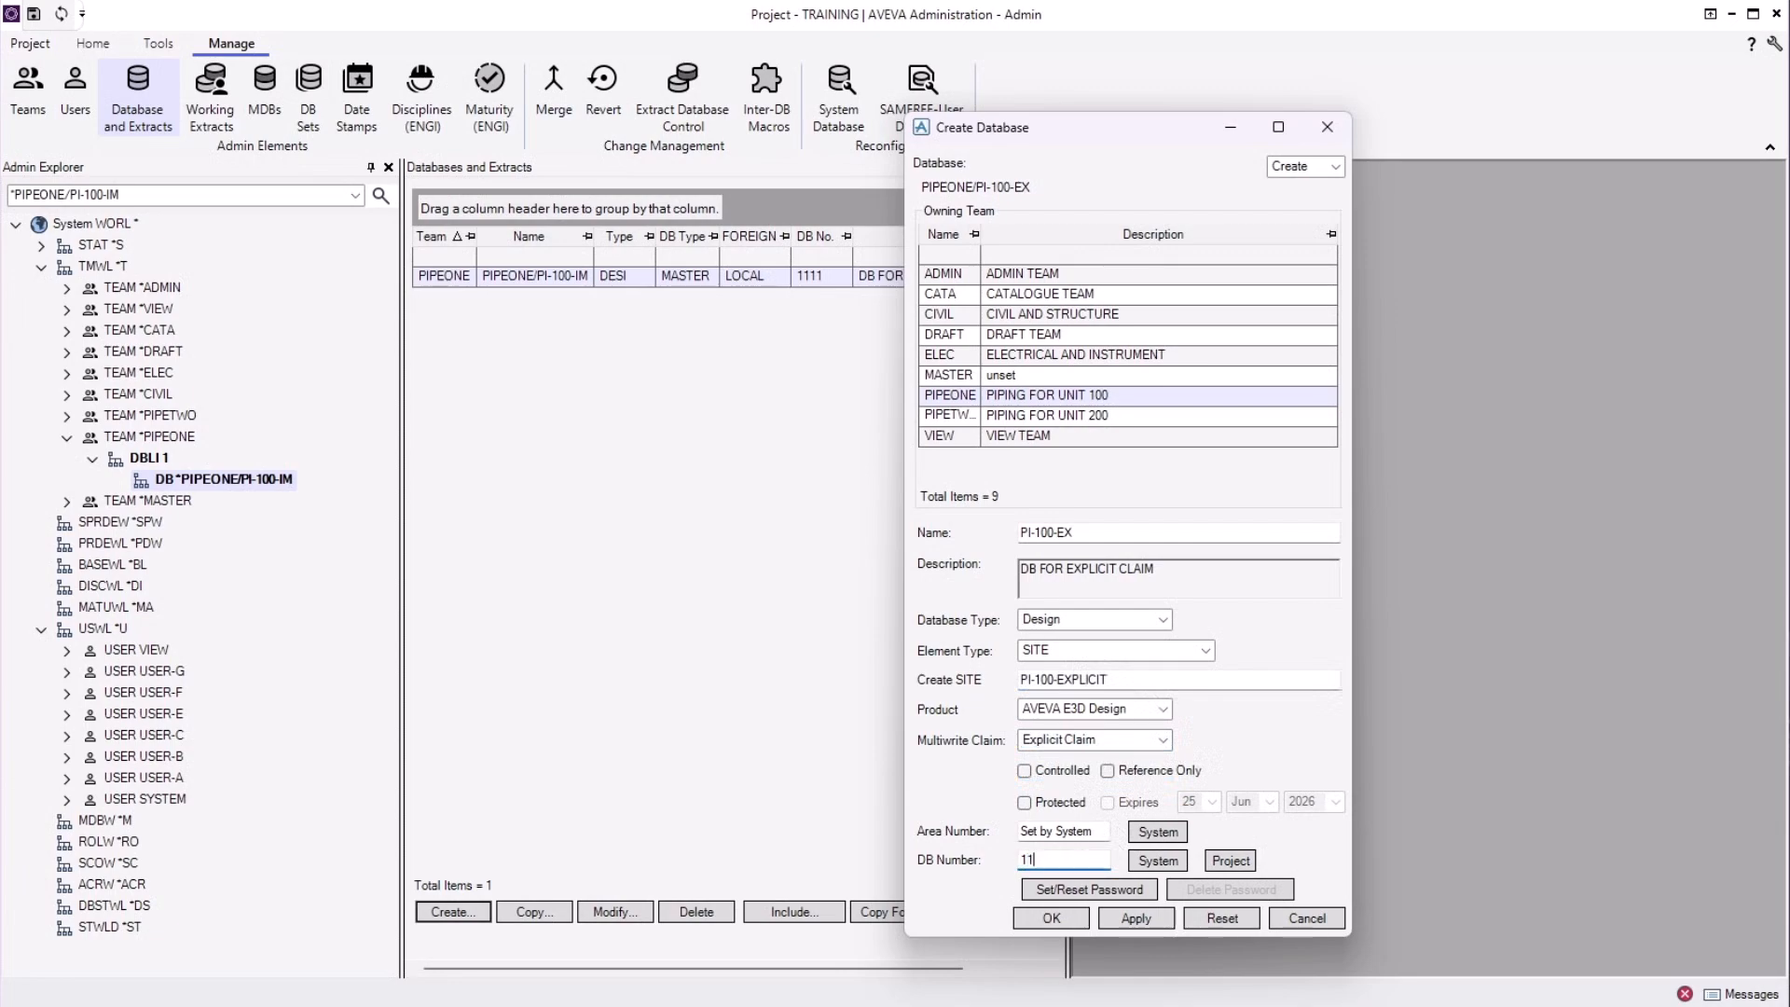
pyautogui.write('12')
pyautogui.click(1051, 919)
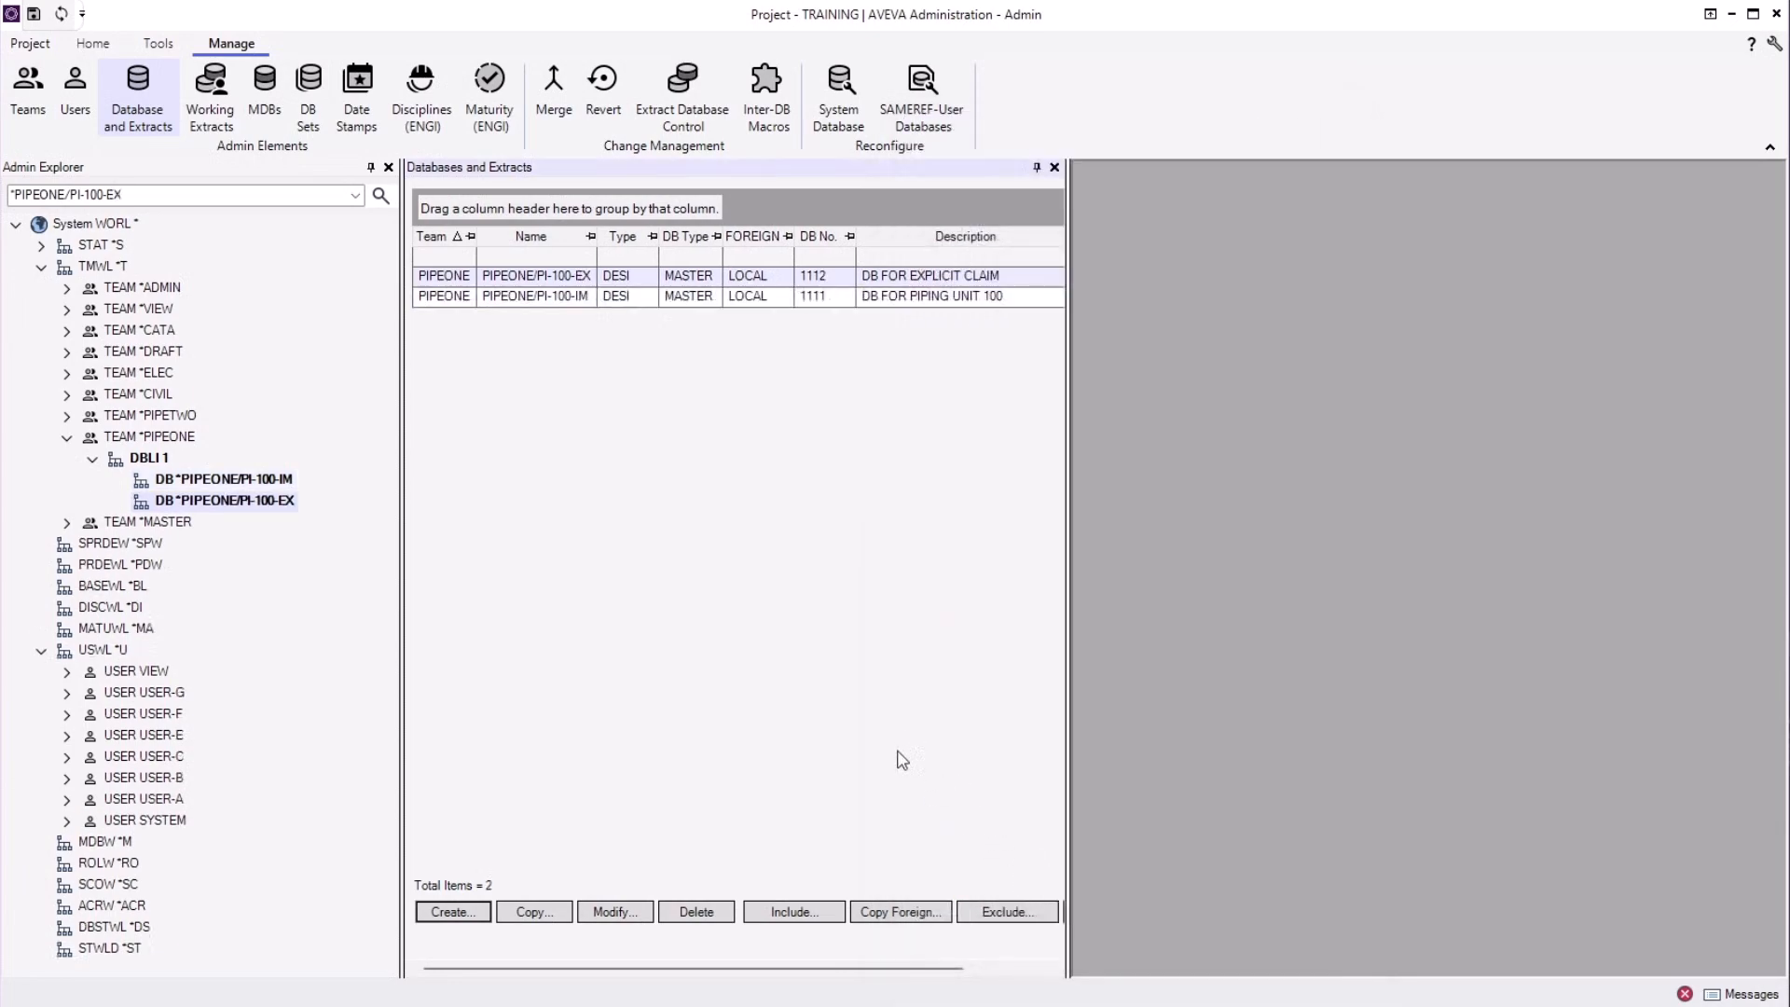
# Start a master database for the PIPETWO team named PI-200, described as DB FOR UNIT 200 PIPING, with the SITE PI-200.
pyautogui.click(454, 912)
pyautogui.click(564, 508)
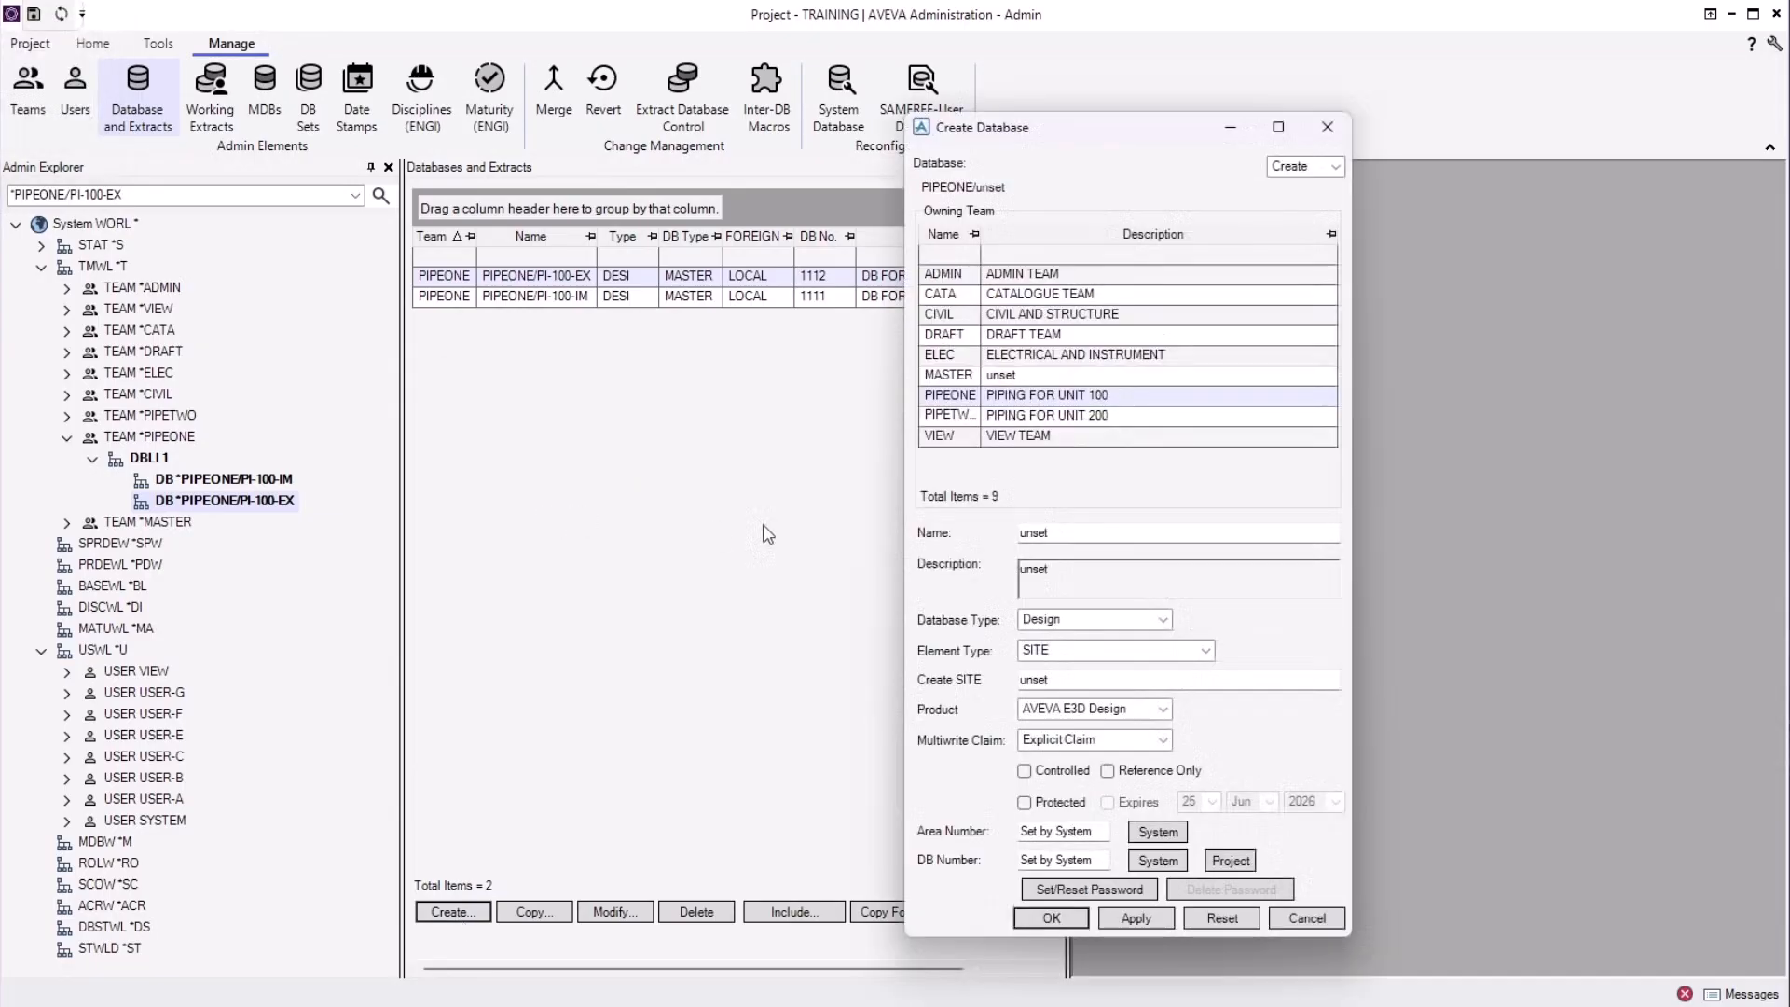
pyautogui.click(1035, 415)
pyautogui.moveTo(1093, 133); pyautogui.dragTo(1257, 135)
pyautogui.doubleClick(1200, 533)
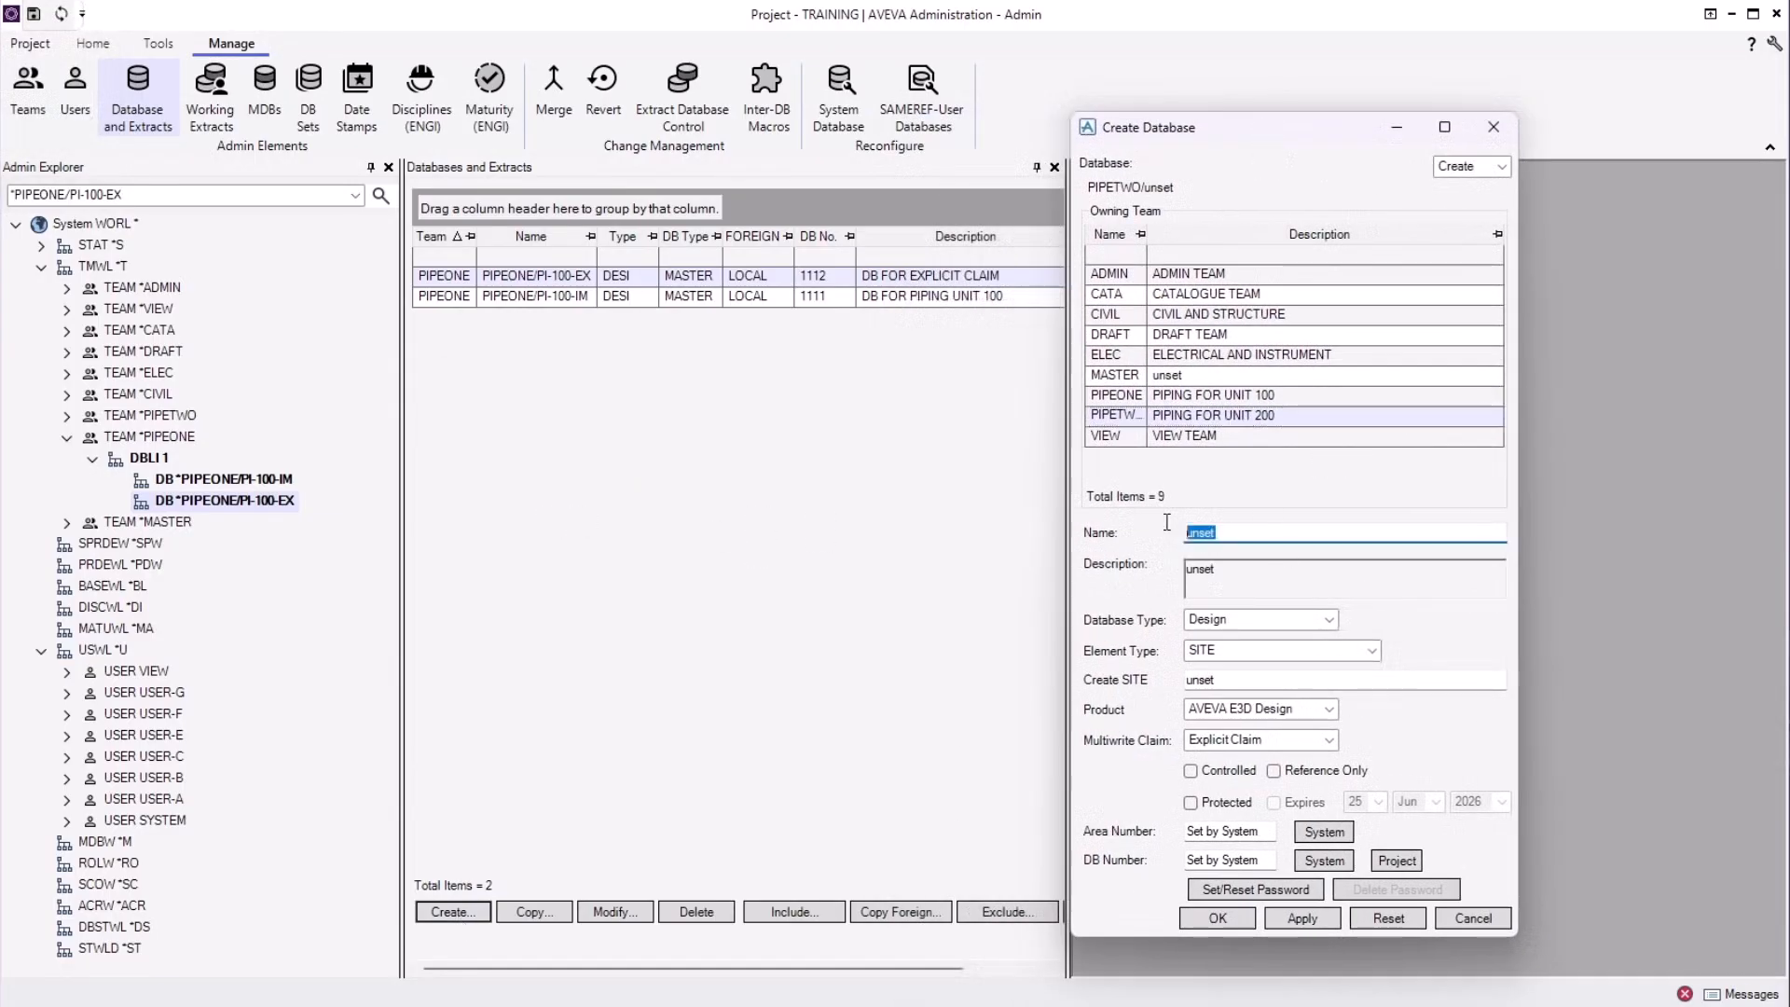
pyautogui.write('PI-200')
pyautogui.press('Tab')
pyautogui.write('DB')
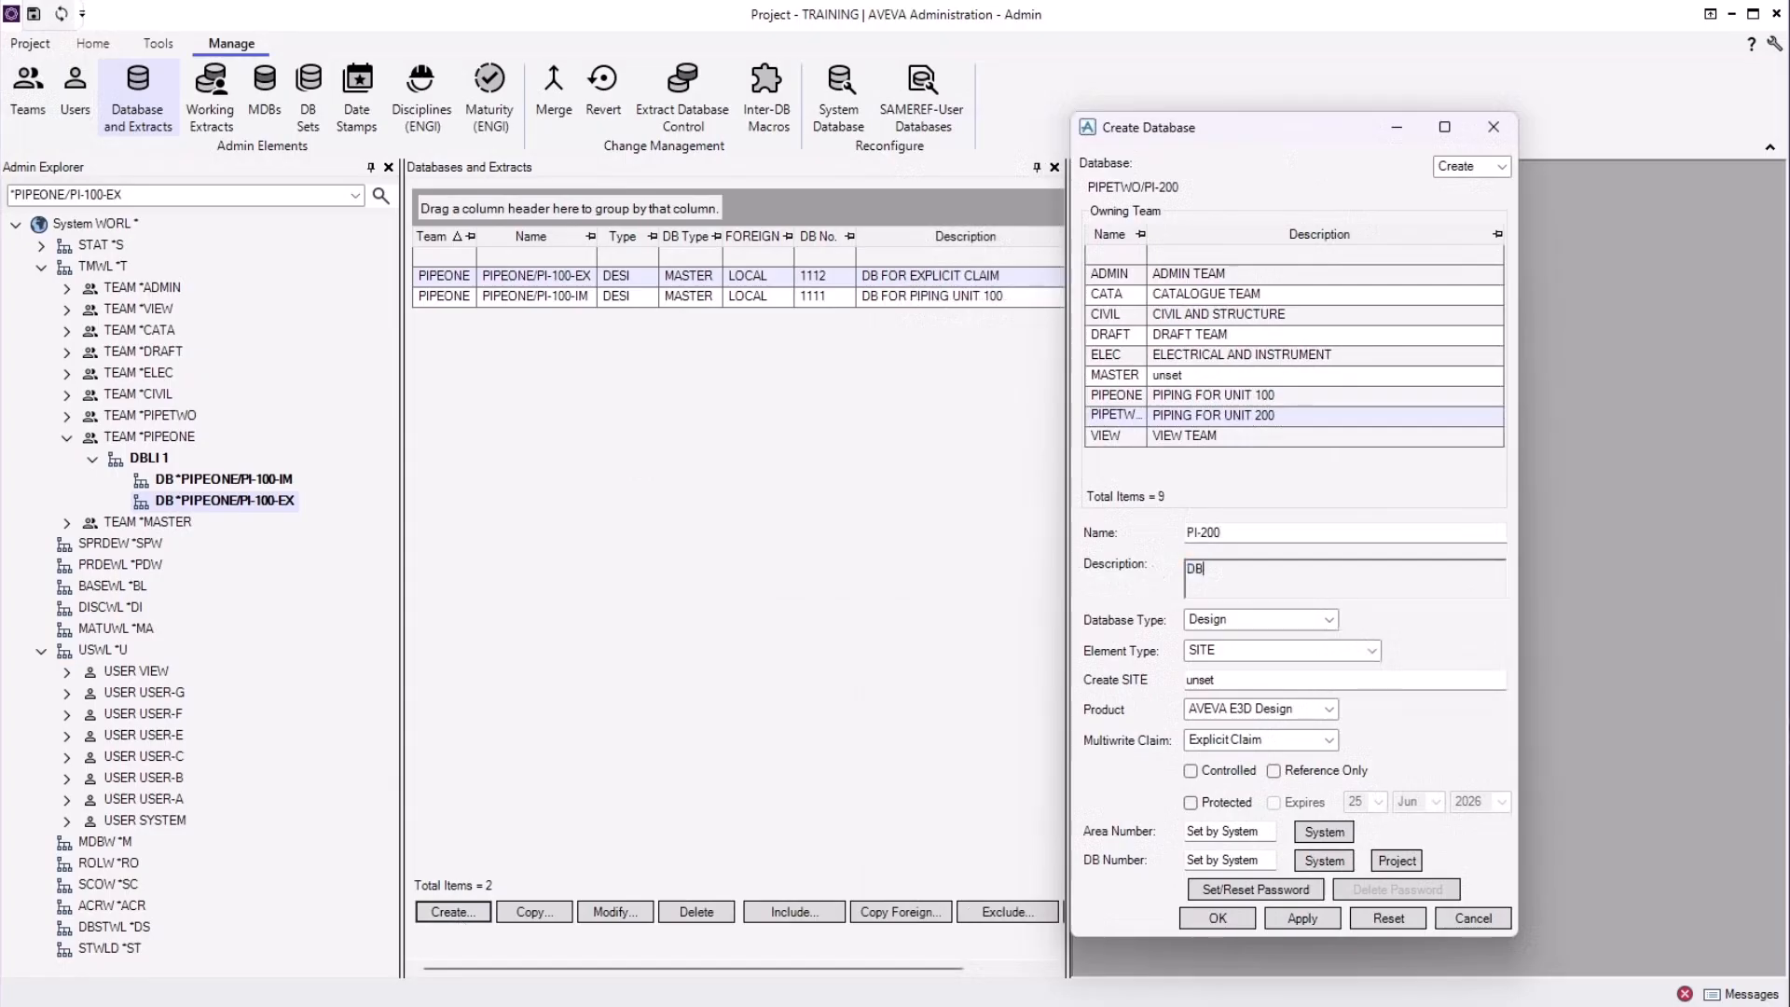
pyautogui.write(' FOR UNIT 200 PIPING')
pyautogui.doubleClick(1201, 680)
pyautogui.write('PI-200')
# Set the multiwrite claim to Implicit Claim and create the PI-200 database with DB number 1211.
pyautogui.click(1329, 740)
pyautogui.click(1301, 766)
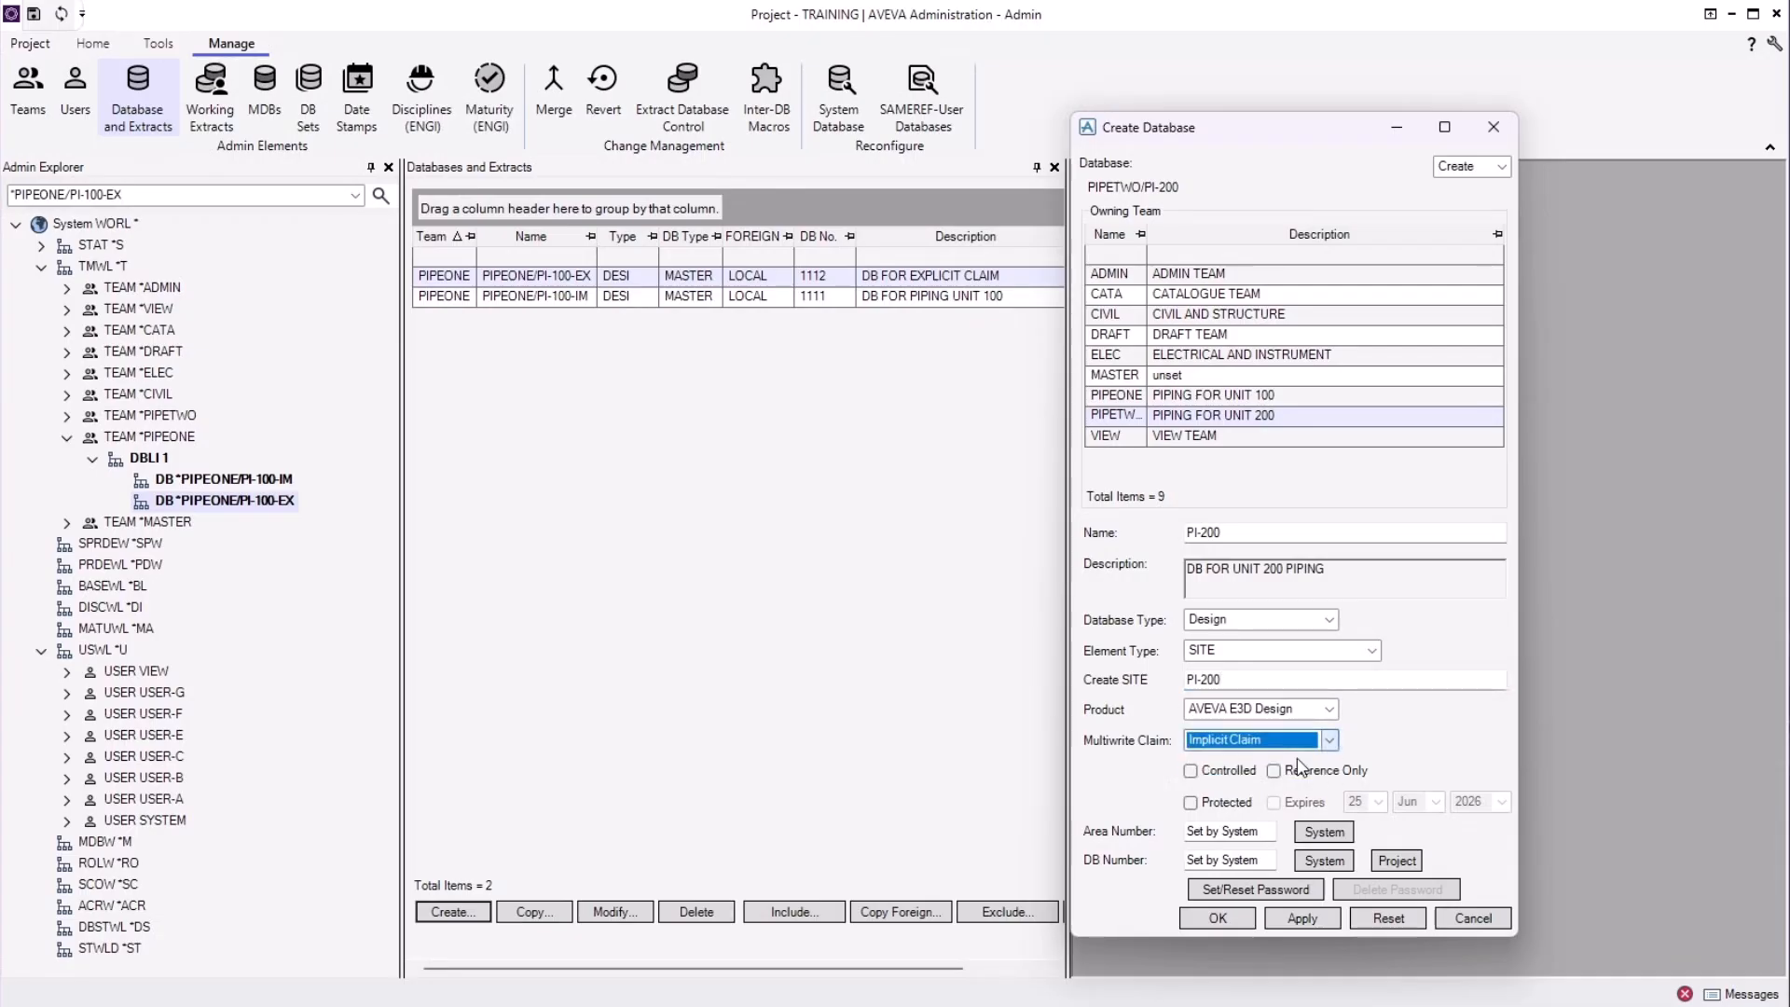
pyautogui.click(1230, 859)
pyautogui.write('1211')
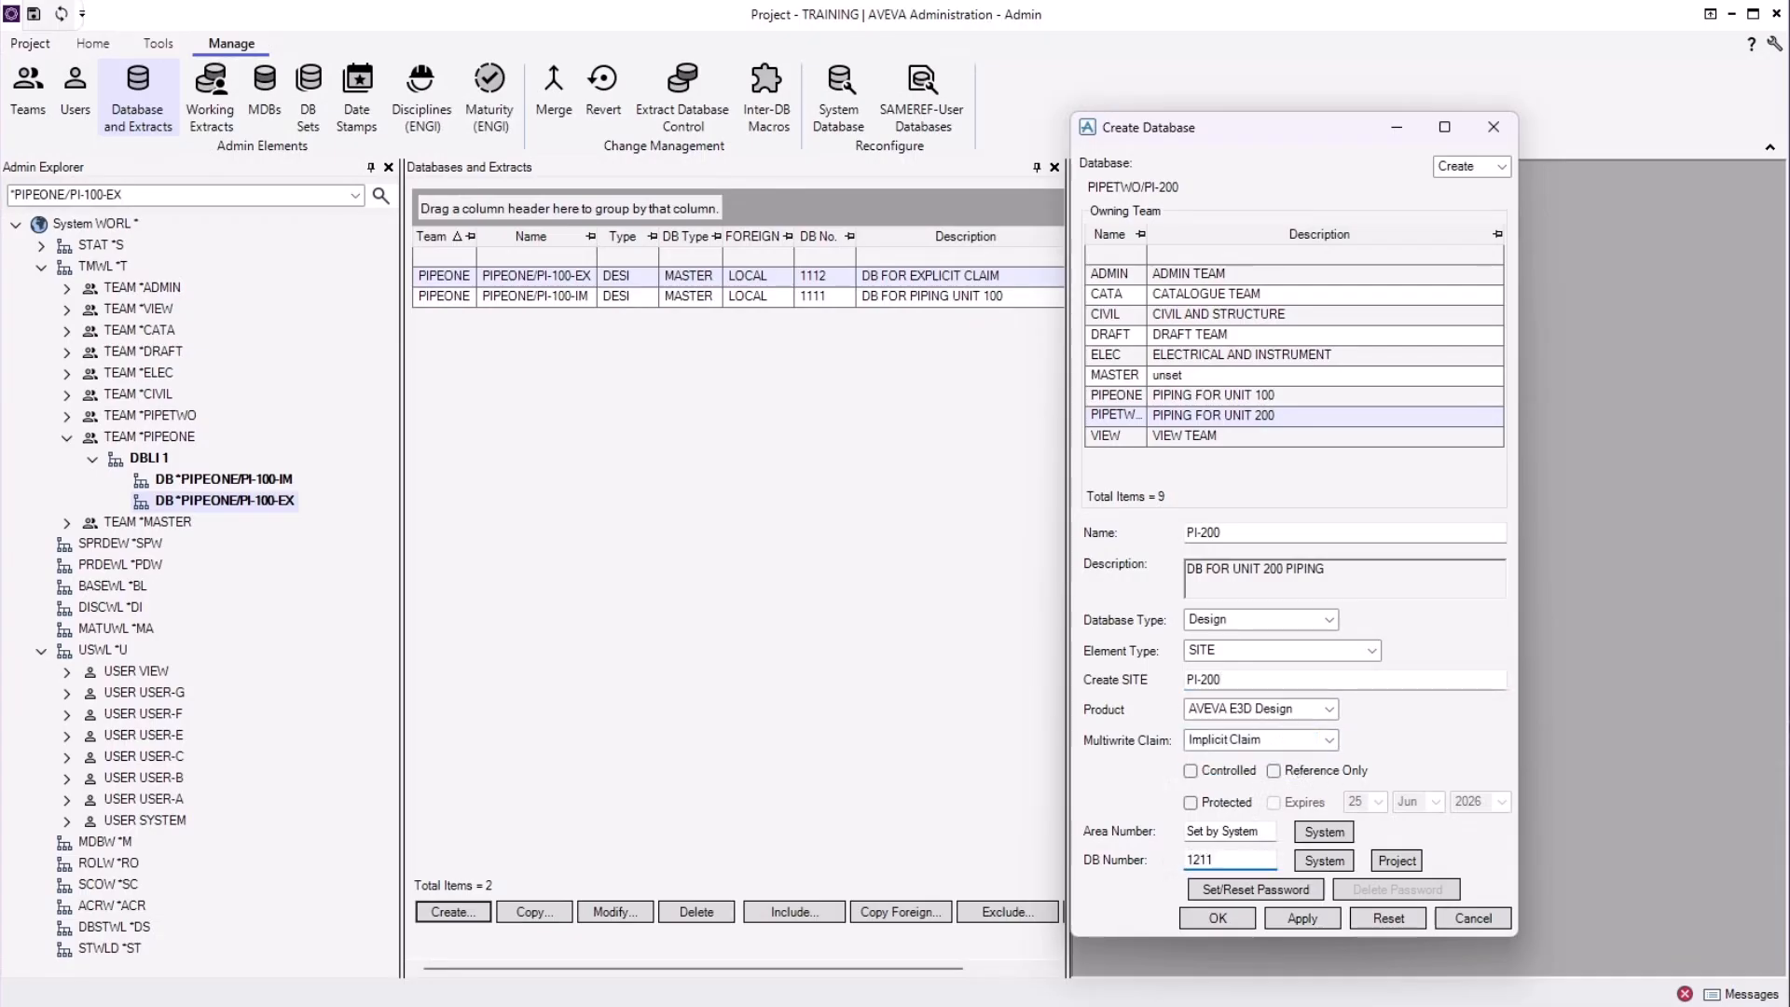
pyautogui.click(1213, 918)
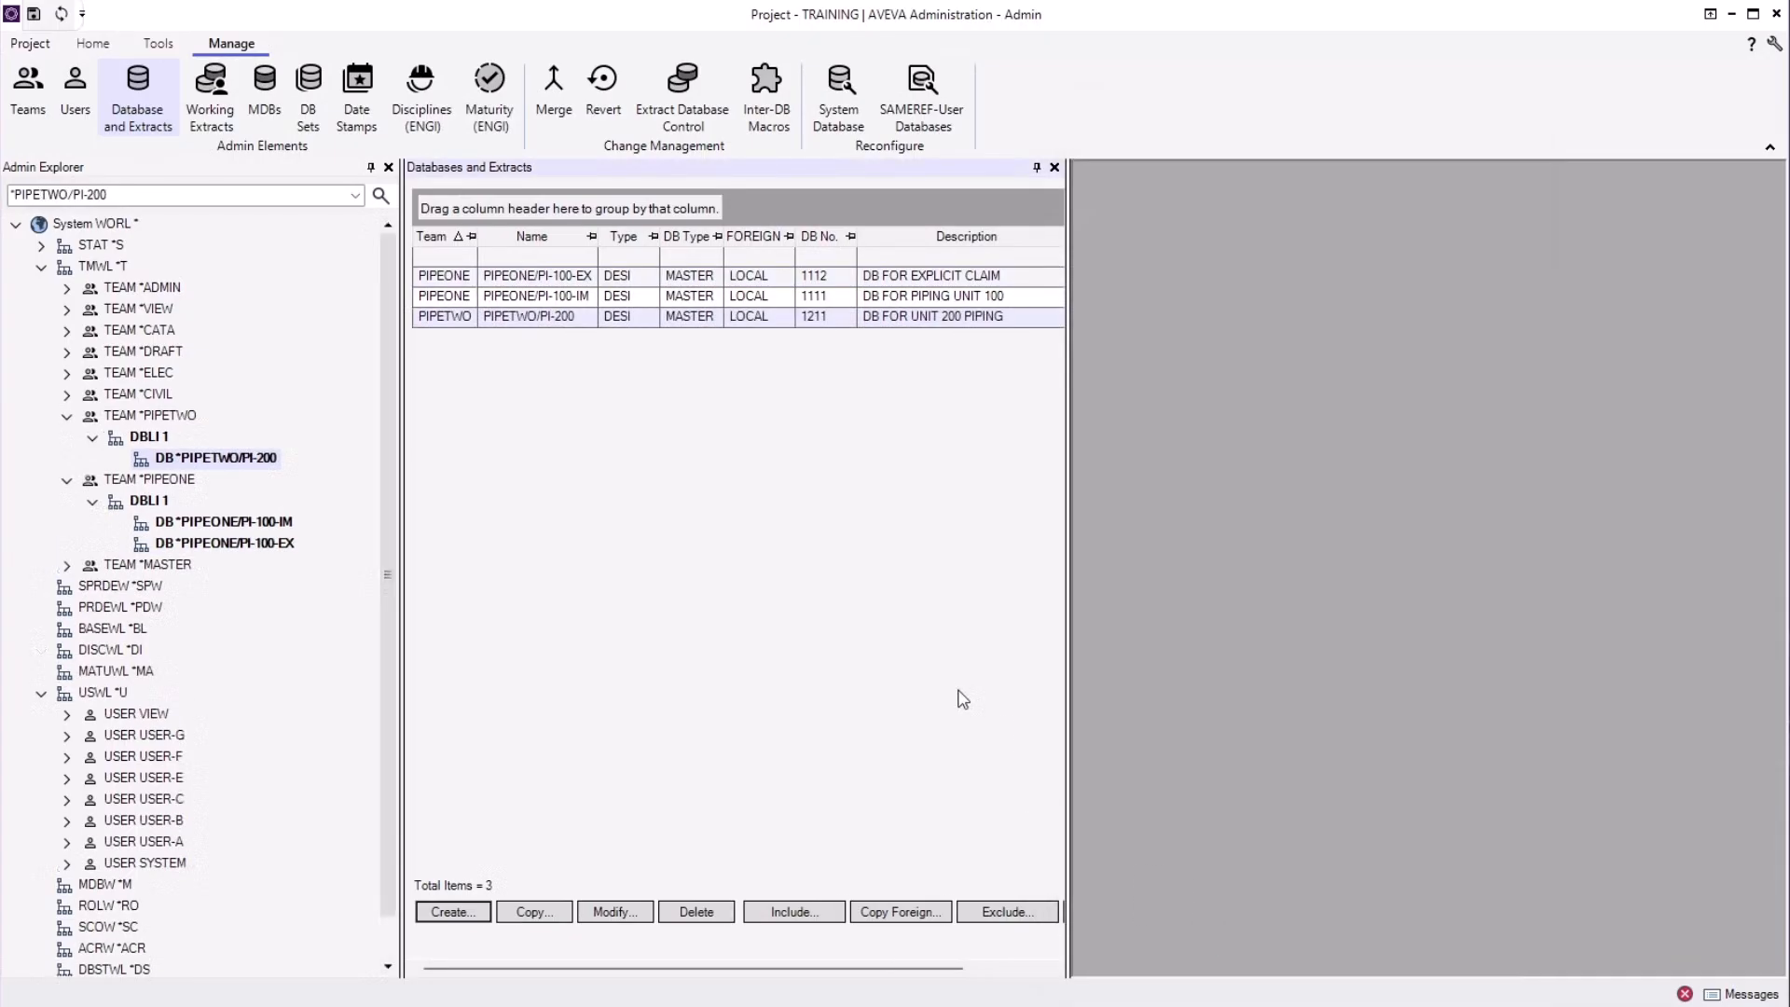
# Start a master database for the CATA team named CATA-PI with the description DB FOR PIPING CATALOGUE.
pyautogui.click(445, 913)
pyautogui.click(511, 409)
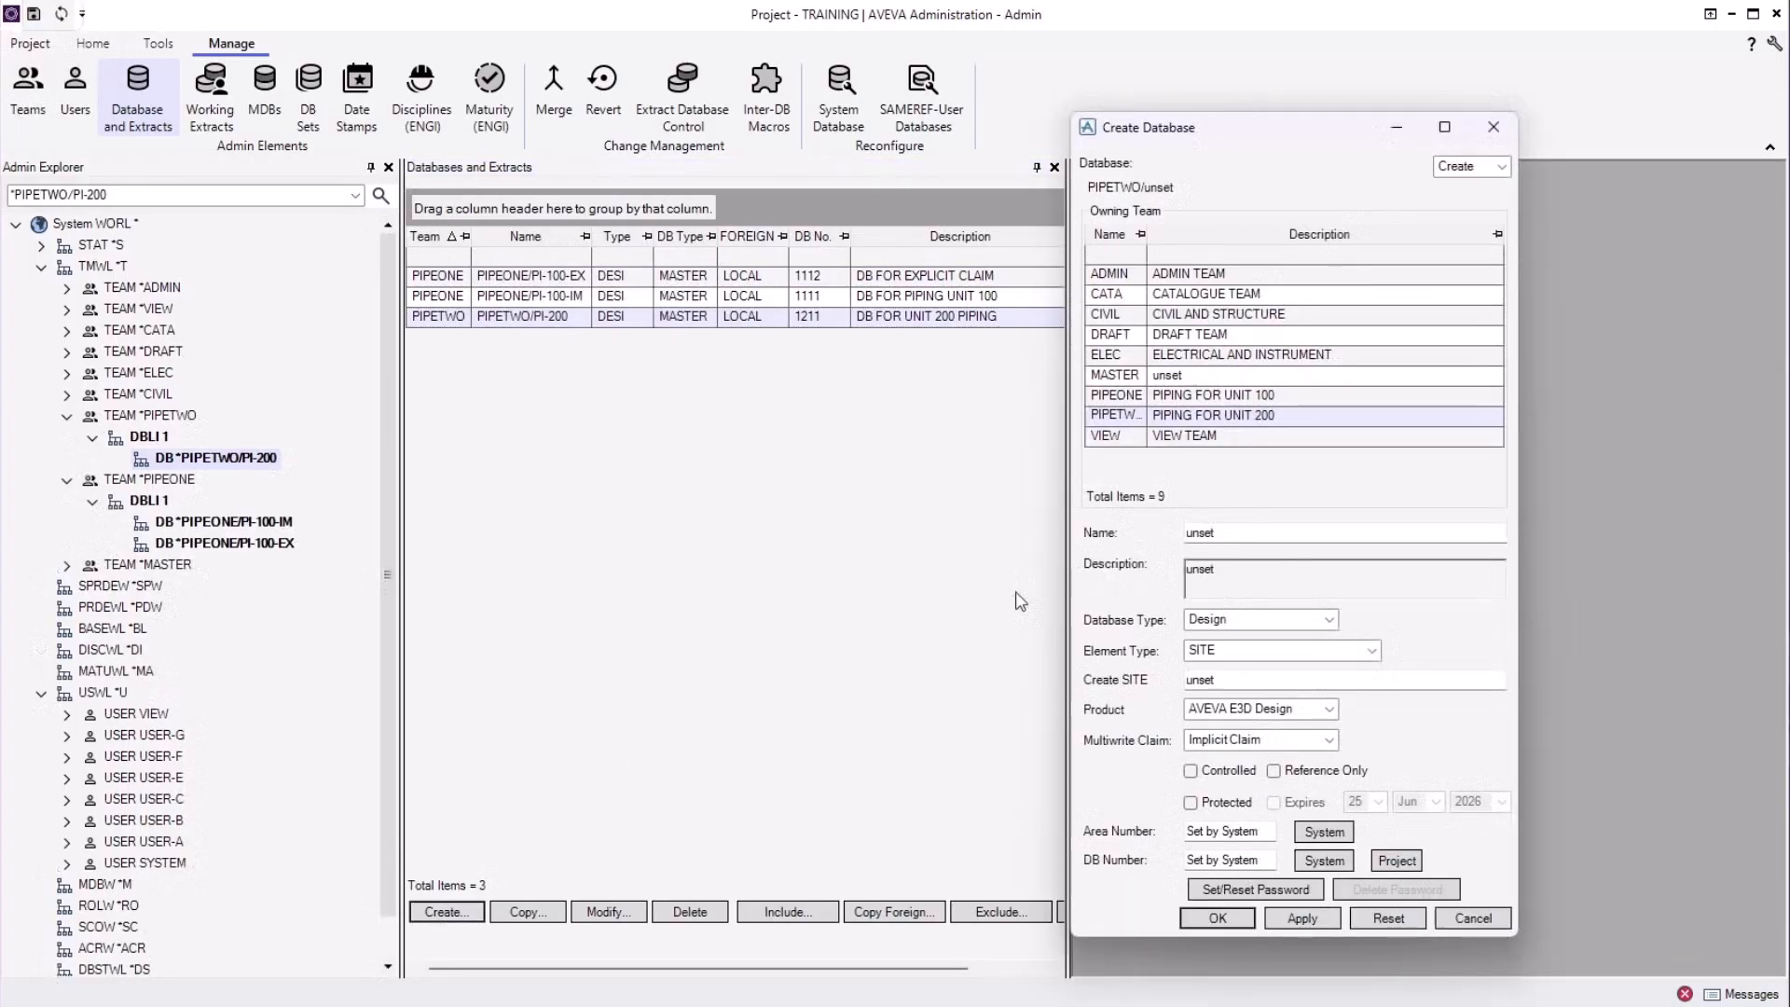
pyautogui.click(1212, 295)
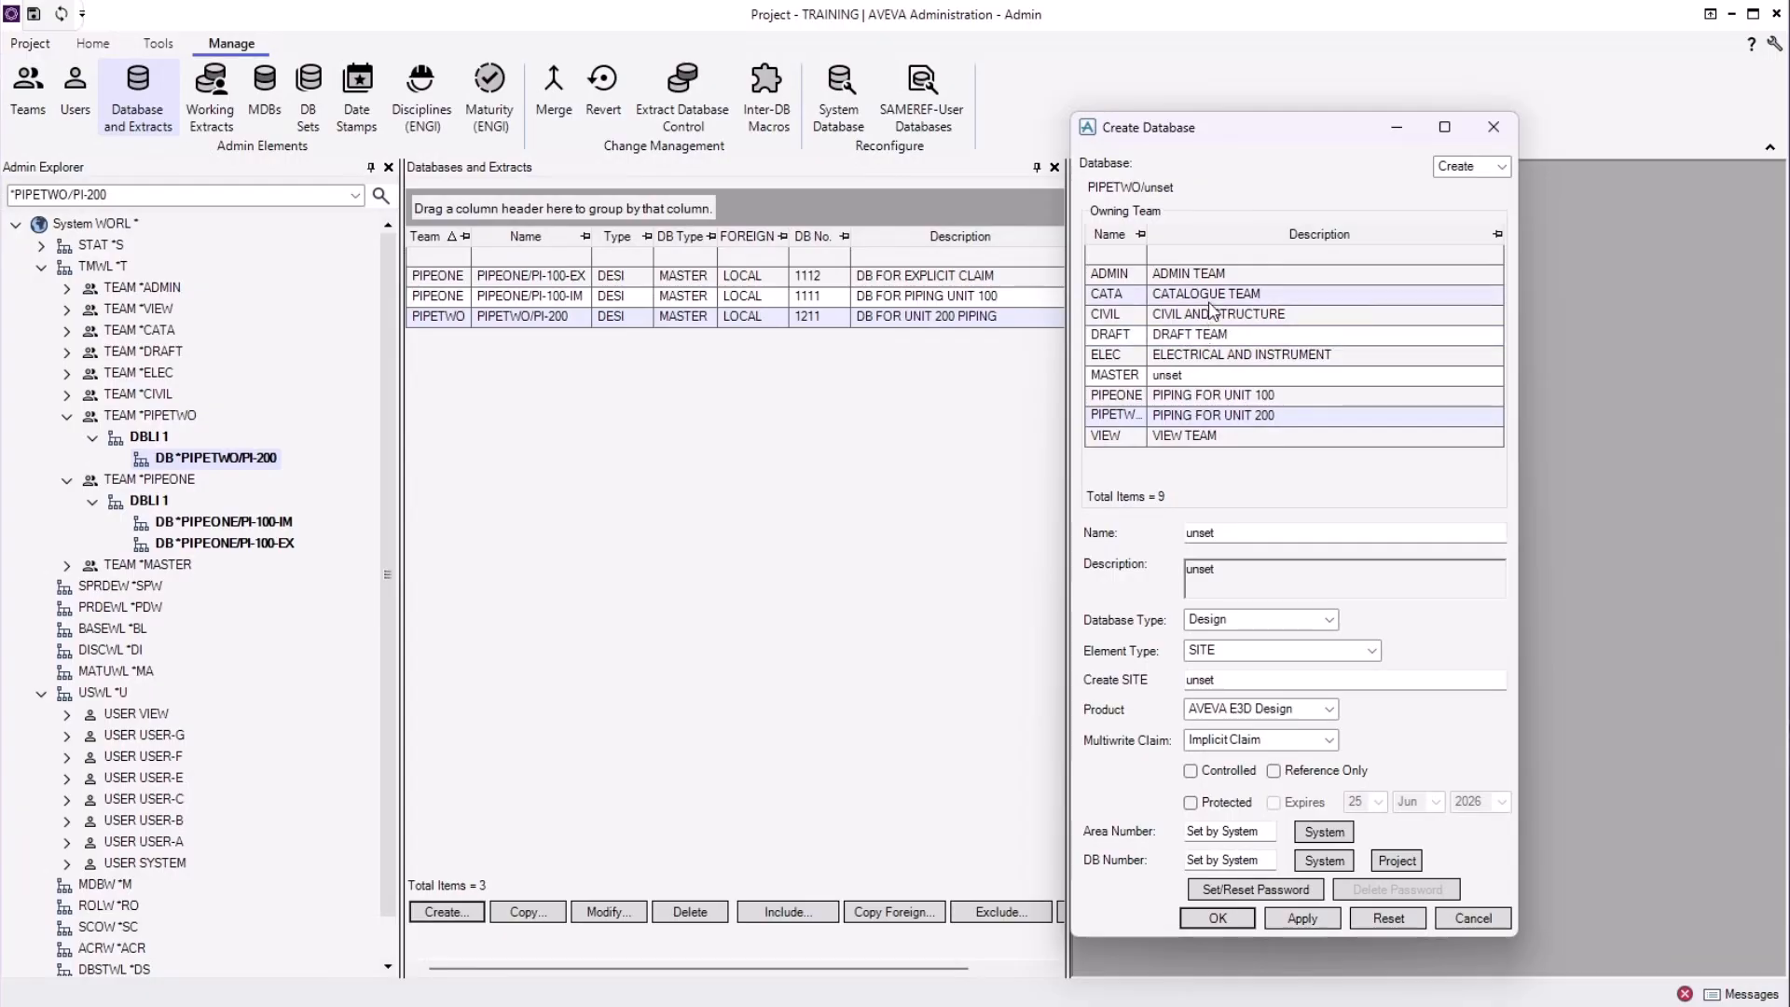
pyautogui.doubleClick(1266, 537)
pyautogui.write('CATA-PI')
pyautogui.press('Tab')
pyautogui.write('DB ')
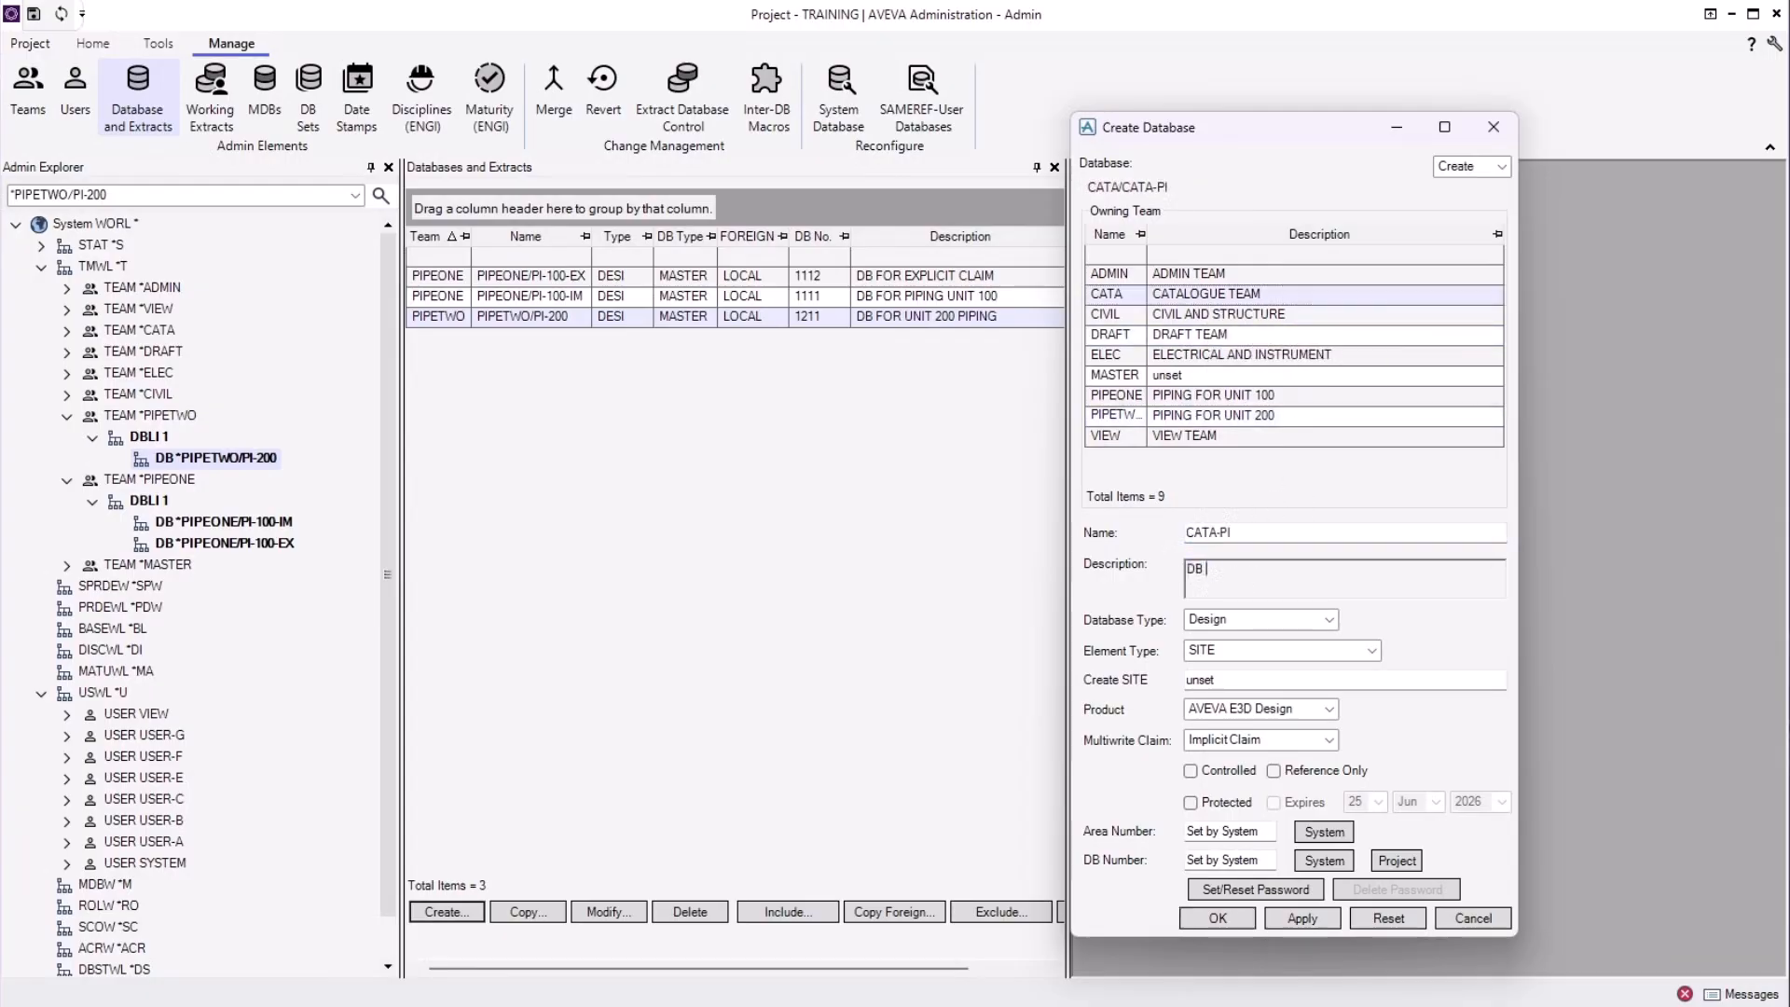
pyautogui.write('FOR PIPING CATALOGUE')
# Set the database type to Catalogue and the element type to Specification World named TRA-SPEC, keeping the AVEVA Catalogue product.
pyautogui.click(1329, 621)
pyautogui.click(1301, 656)
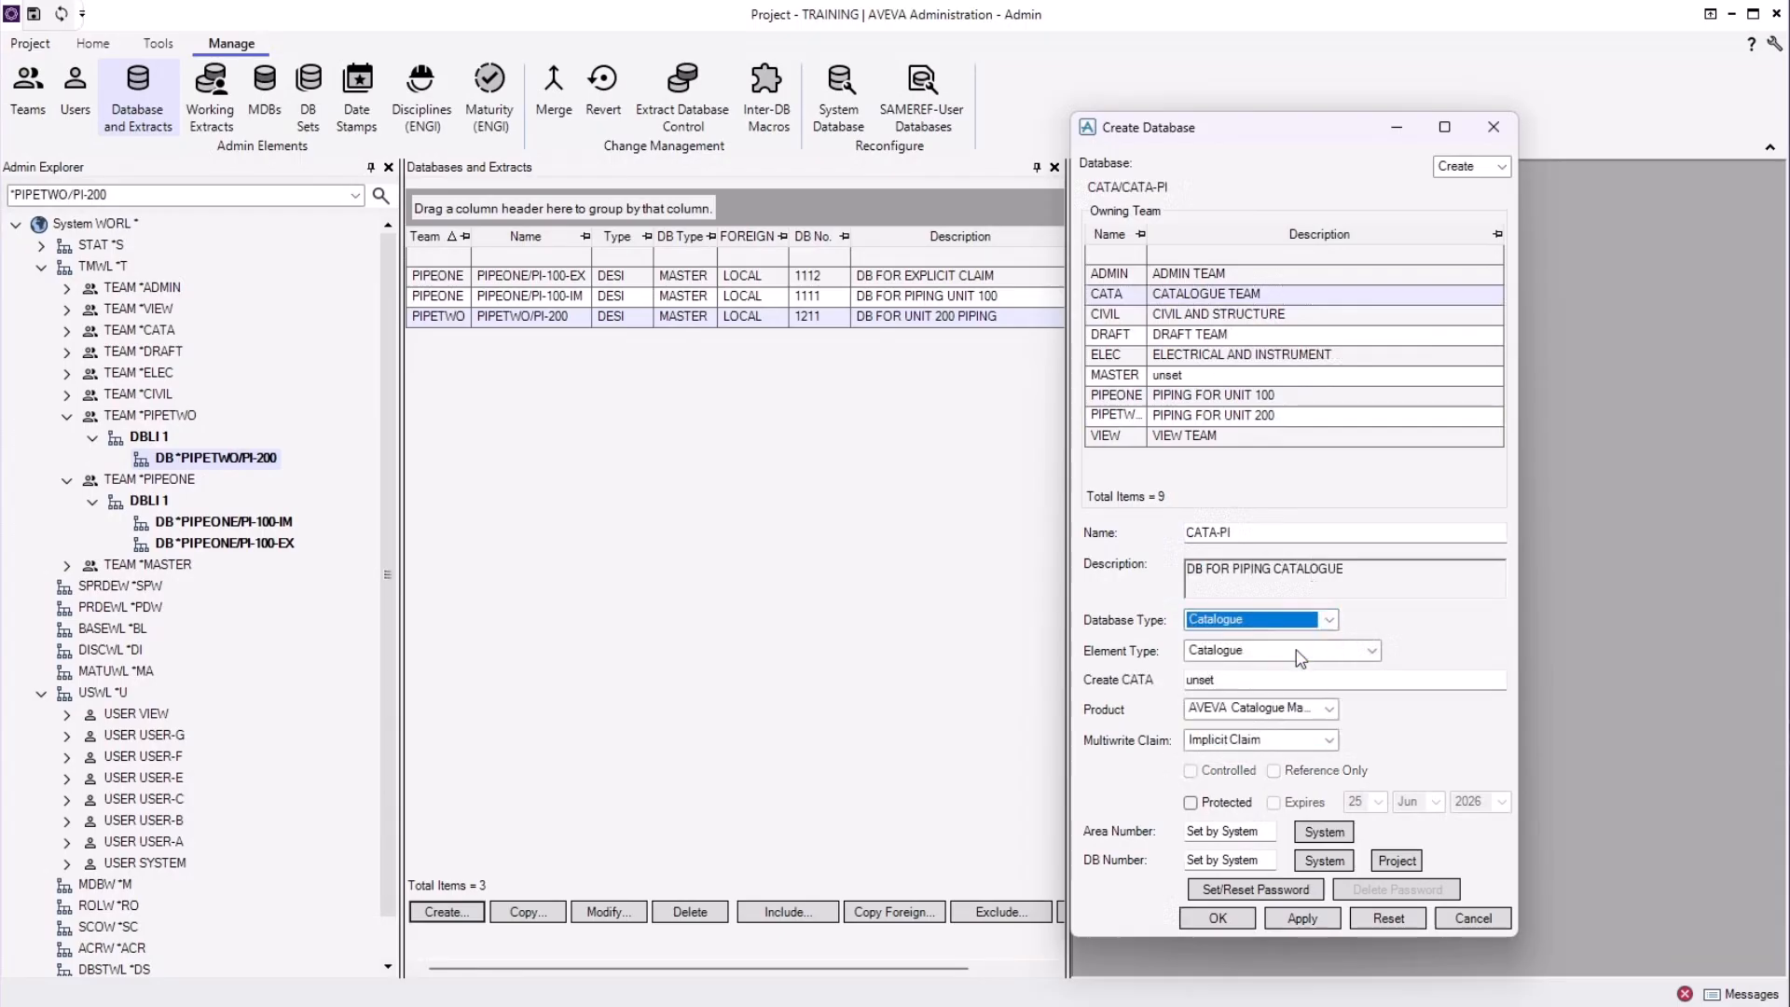
pyautogui.click(1298, 651)
pyautogui.click(1271, 686)
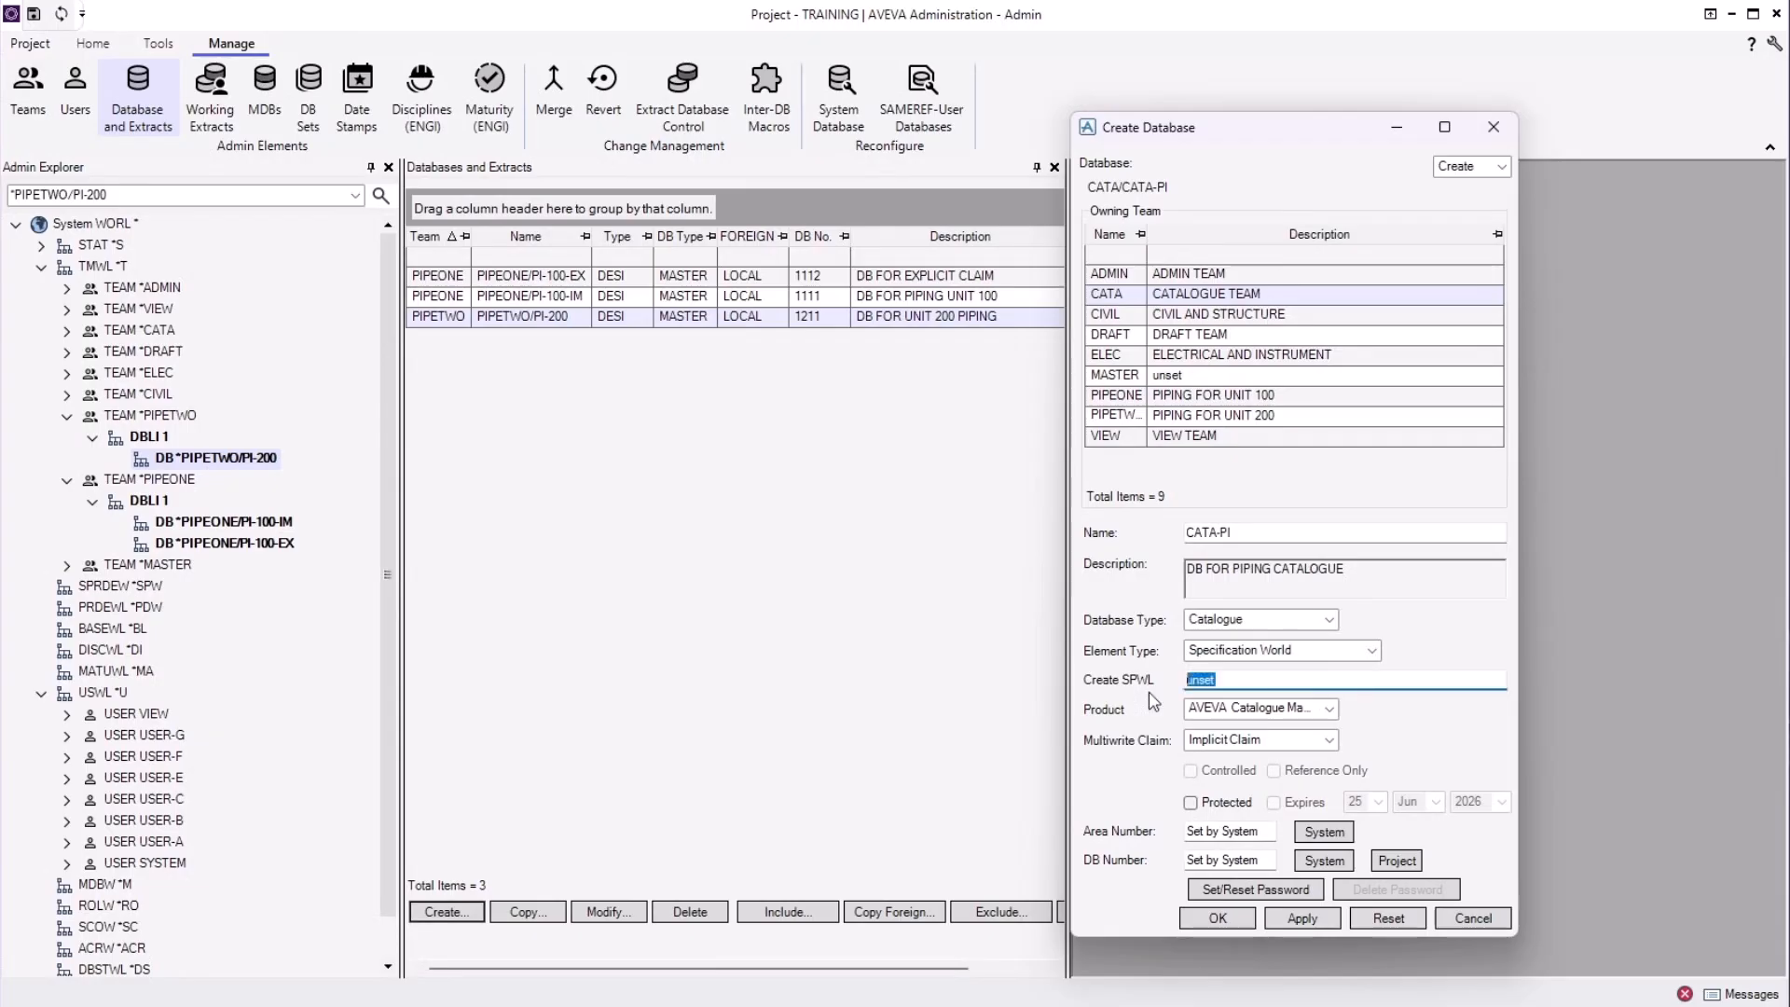
pyautogui.write('TRA-SPEC')
pyautogui.click(1330, 710)
pyautogui.click(1348, 730)
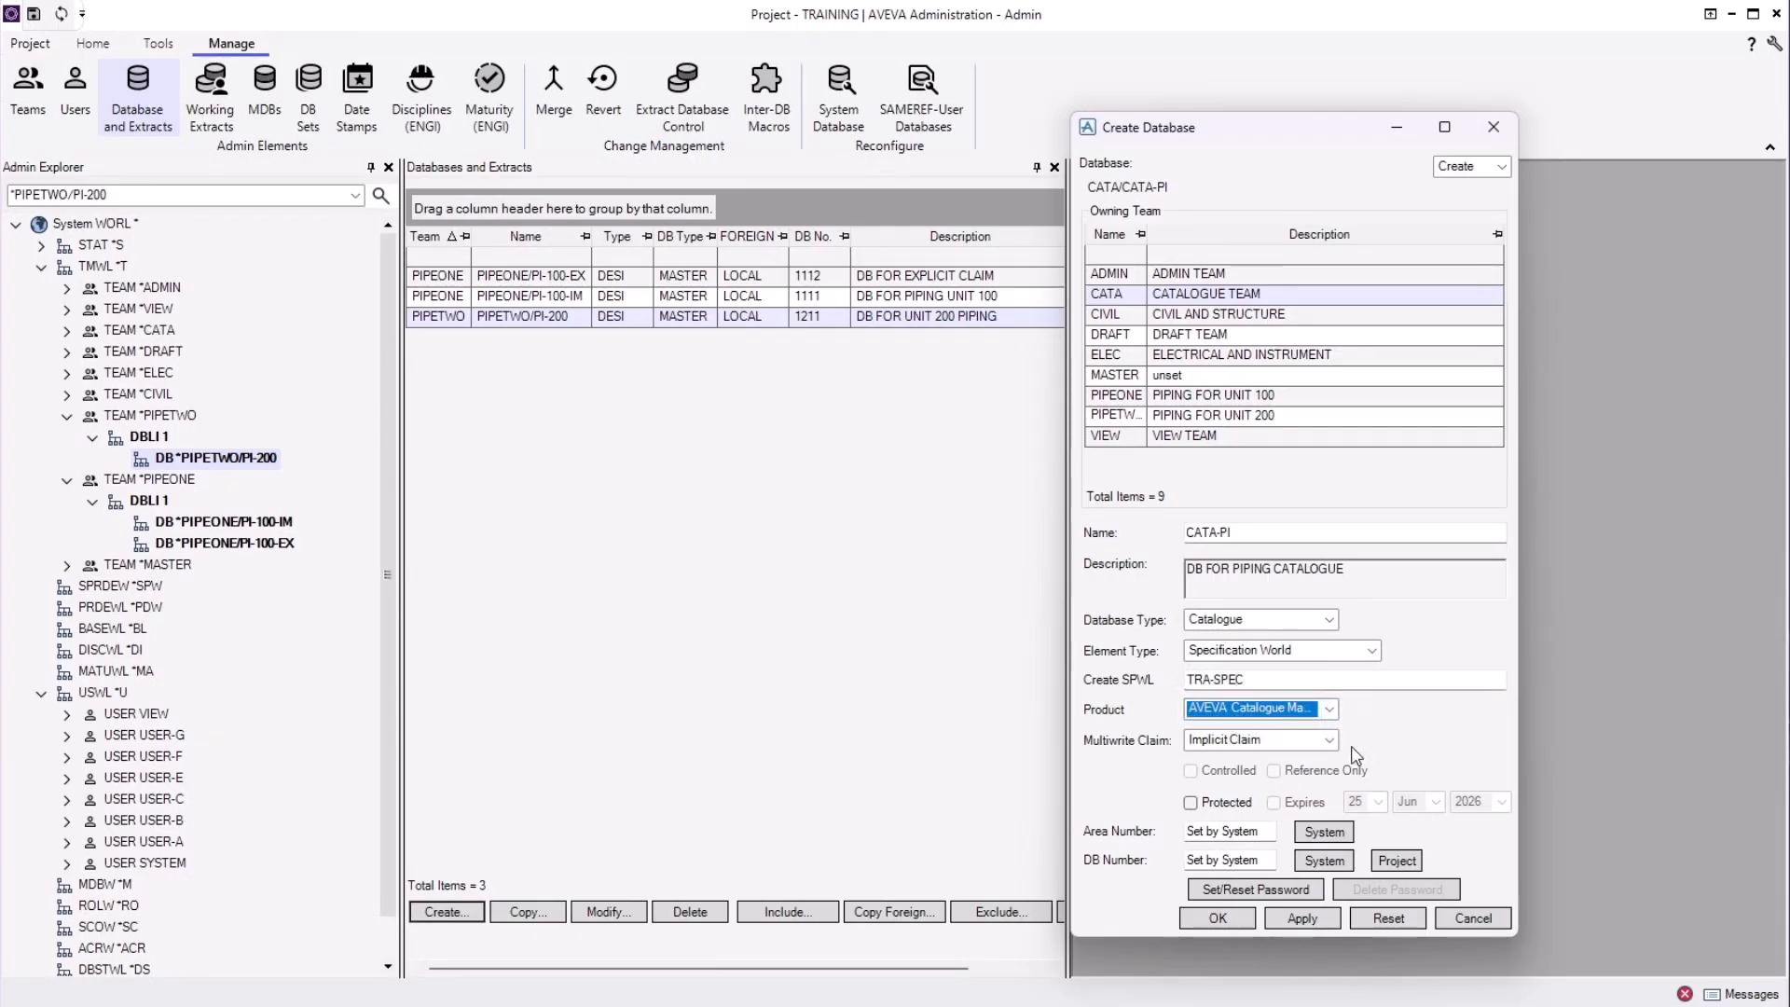
# Create the CATA-PI database with DB number 6011 and save the work.
pyautogui.moveTo(1264, 860); pyautogui.dragTo(1161, 873)
pyautogui.write('60')
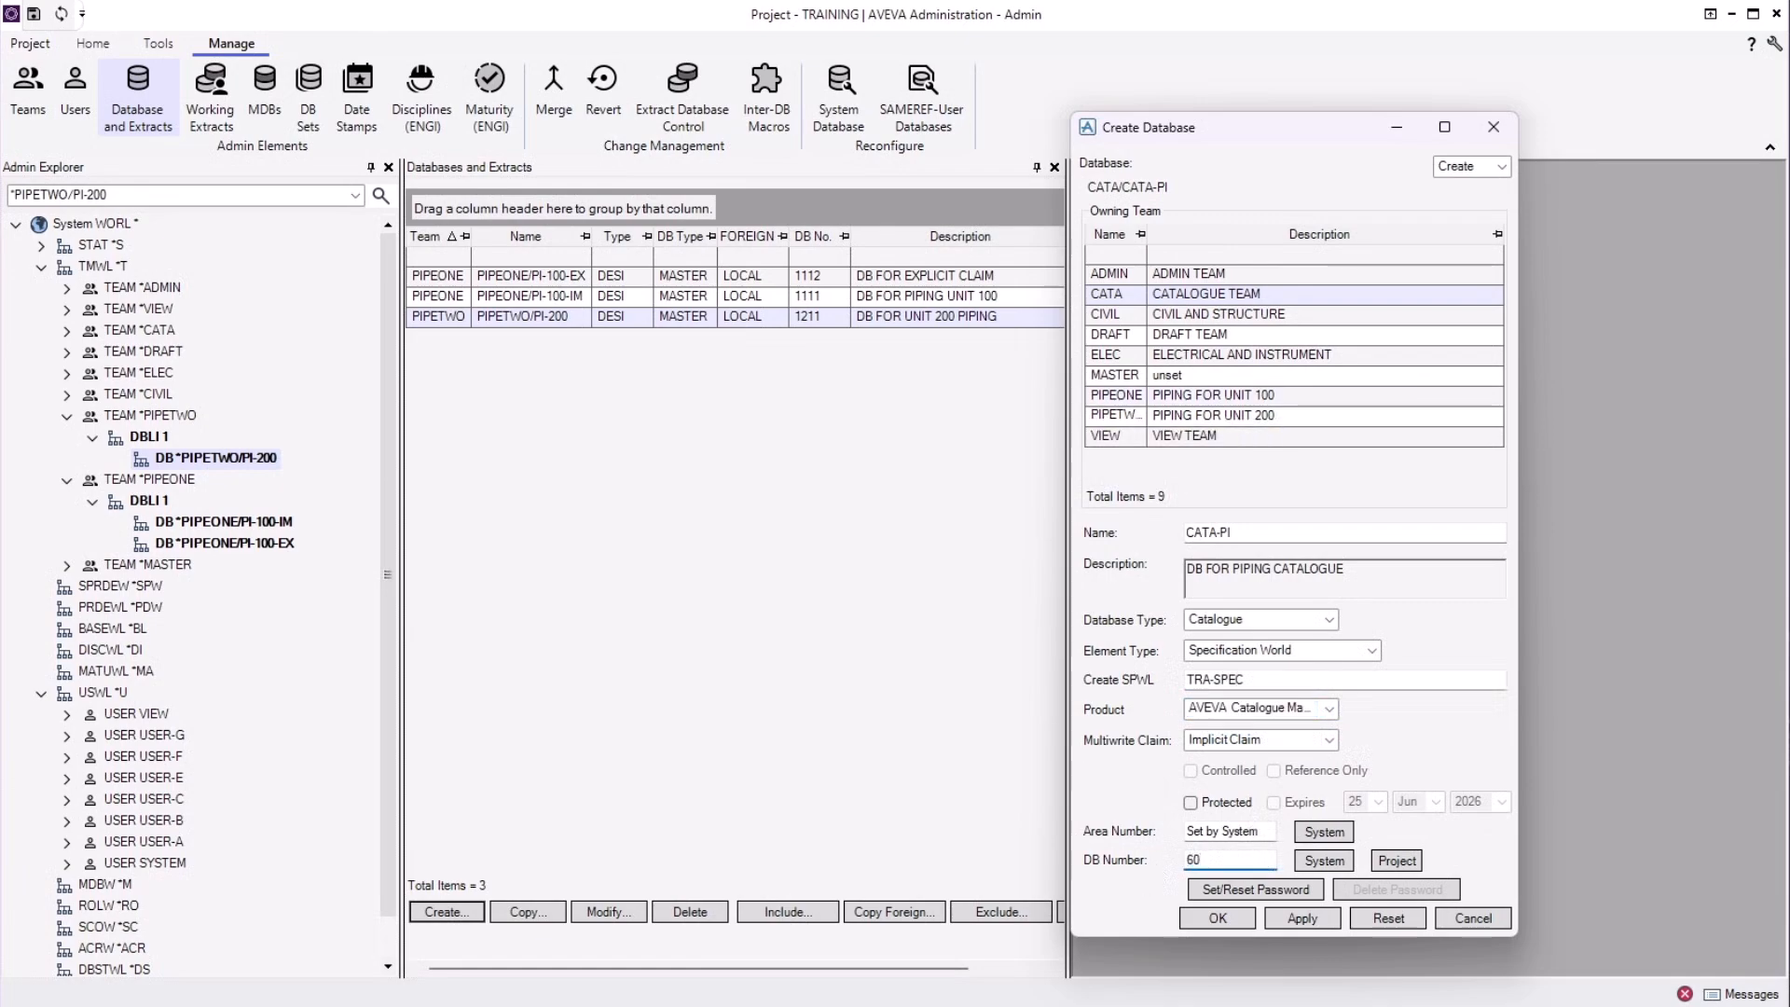
pyautogui.write('11')
pyautogui.click(1237, 922)
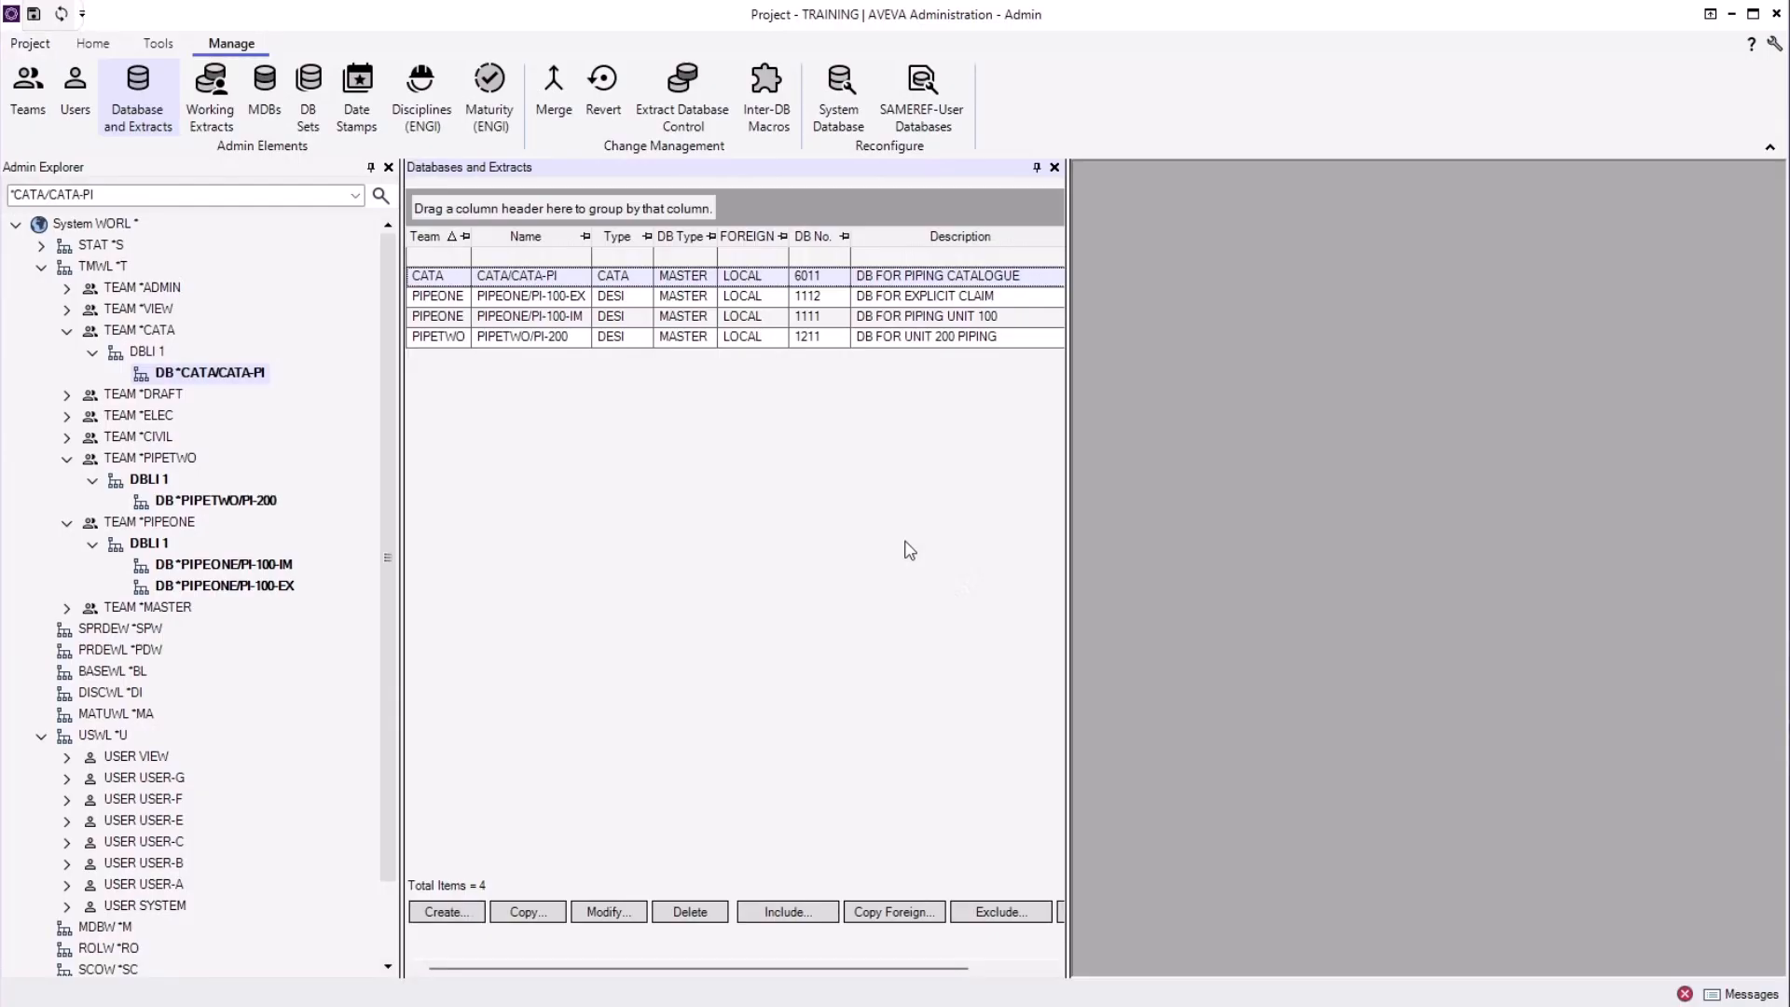
pyautogui.click(34, 14)
pyautogui.click(801, 525)
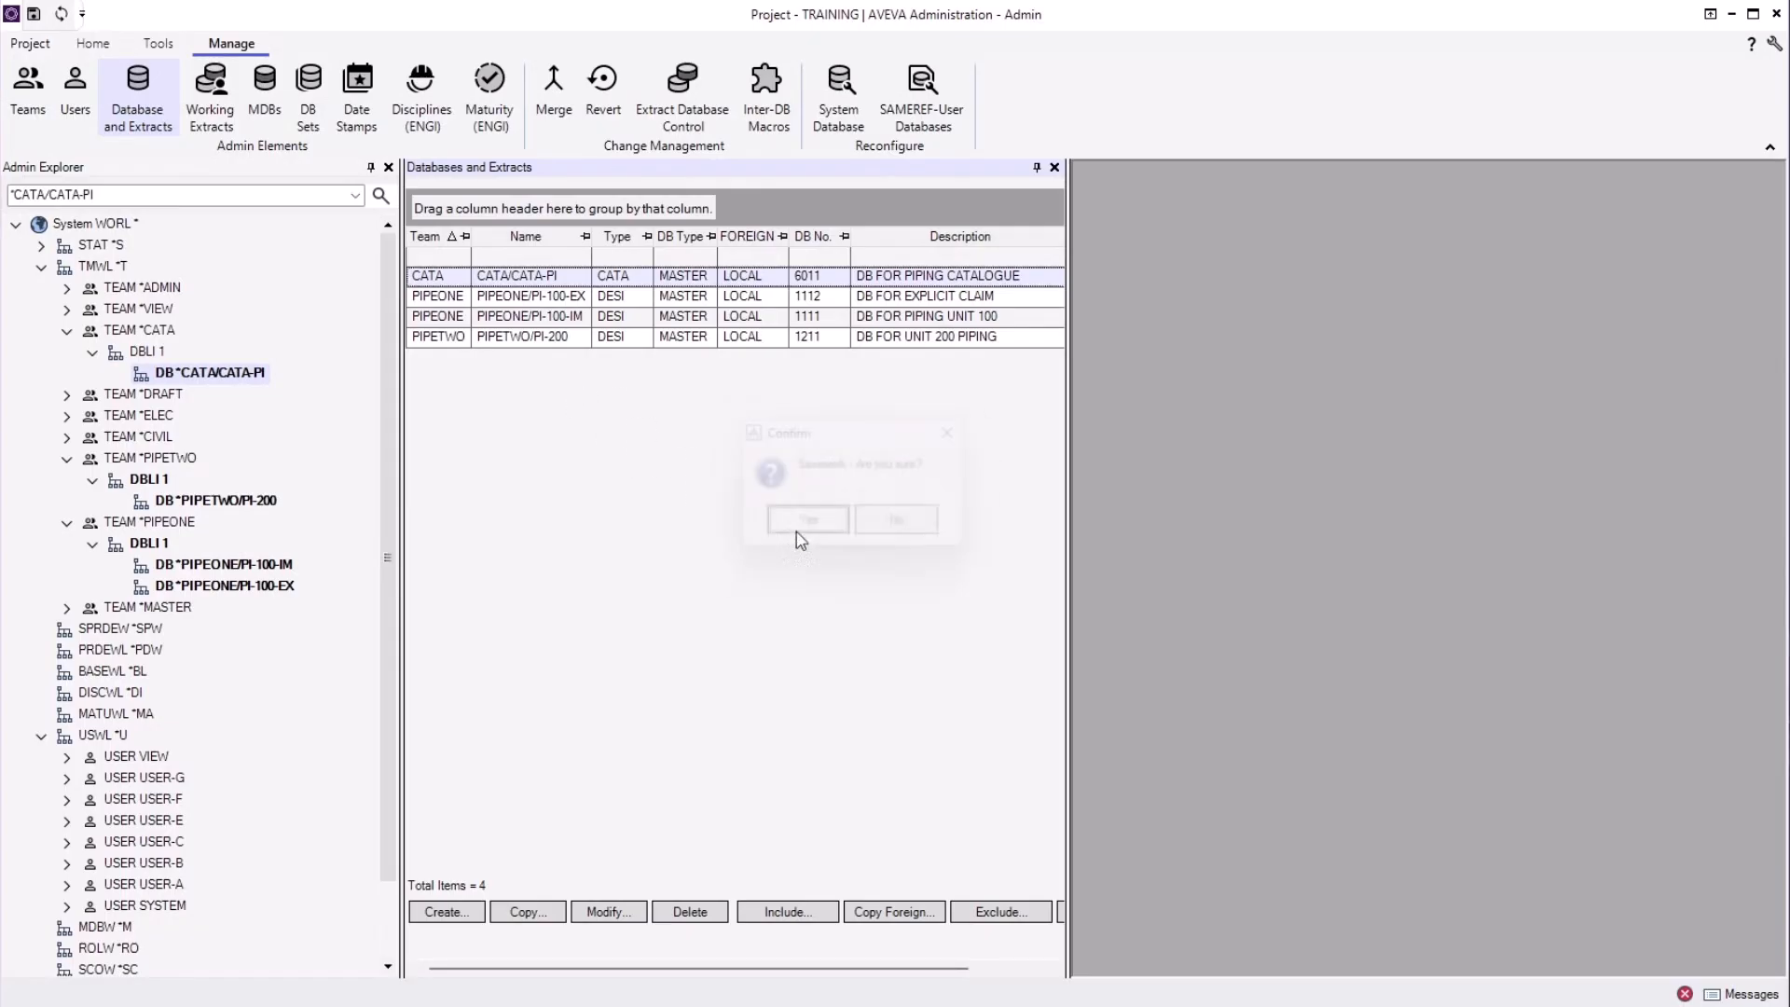
# Switch to AVEVA E3D Design, enter the account password for the TRAINING project and check the available MDBs.
pyautogui.click(1733, 15)
pyautogui.doubleClick(1003, 606)
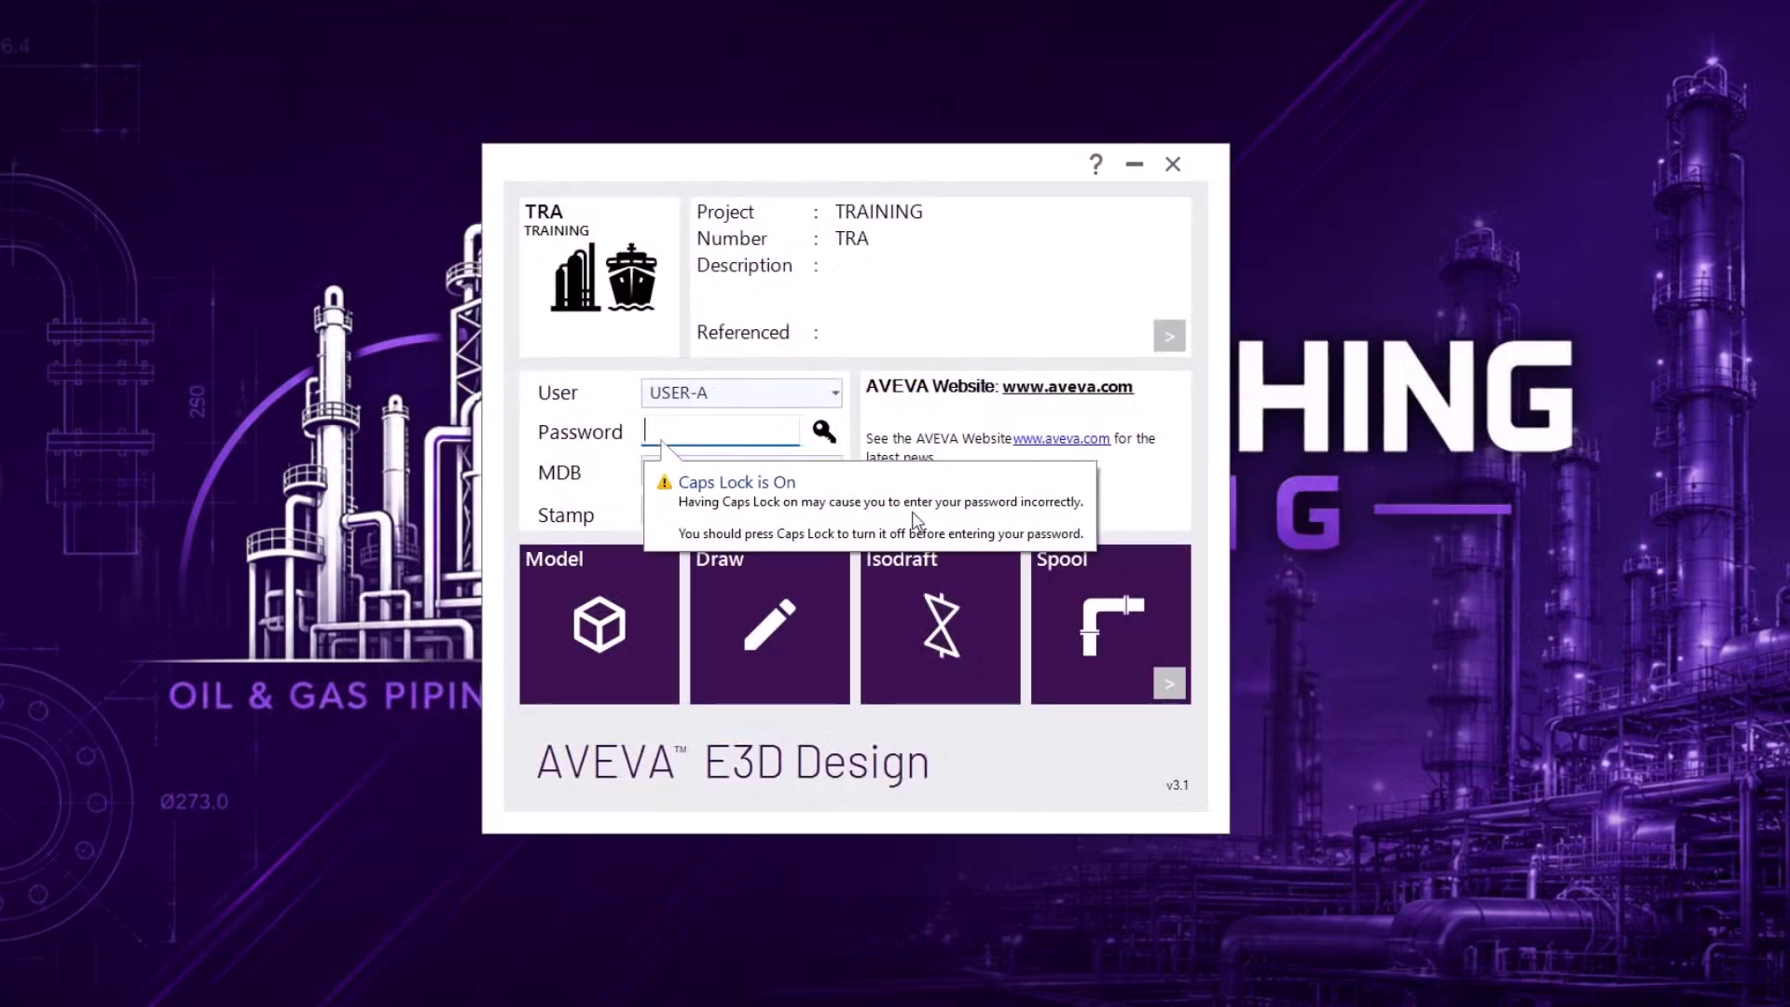
pyautogui.write('***')
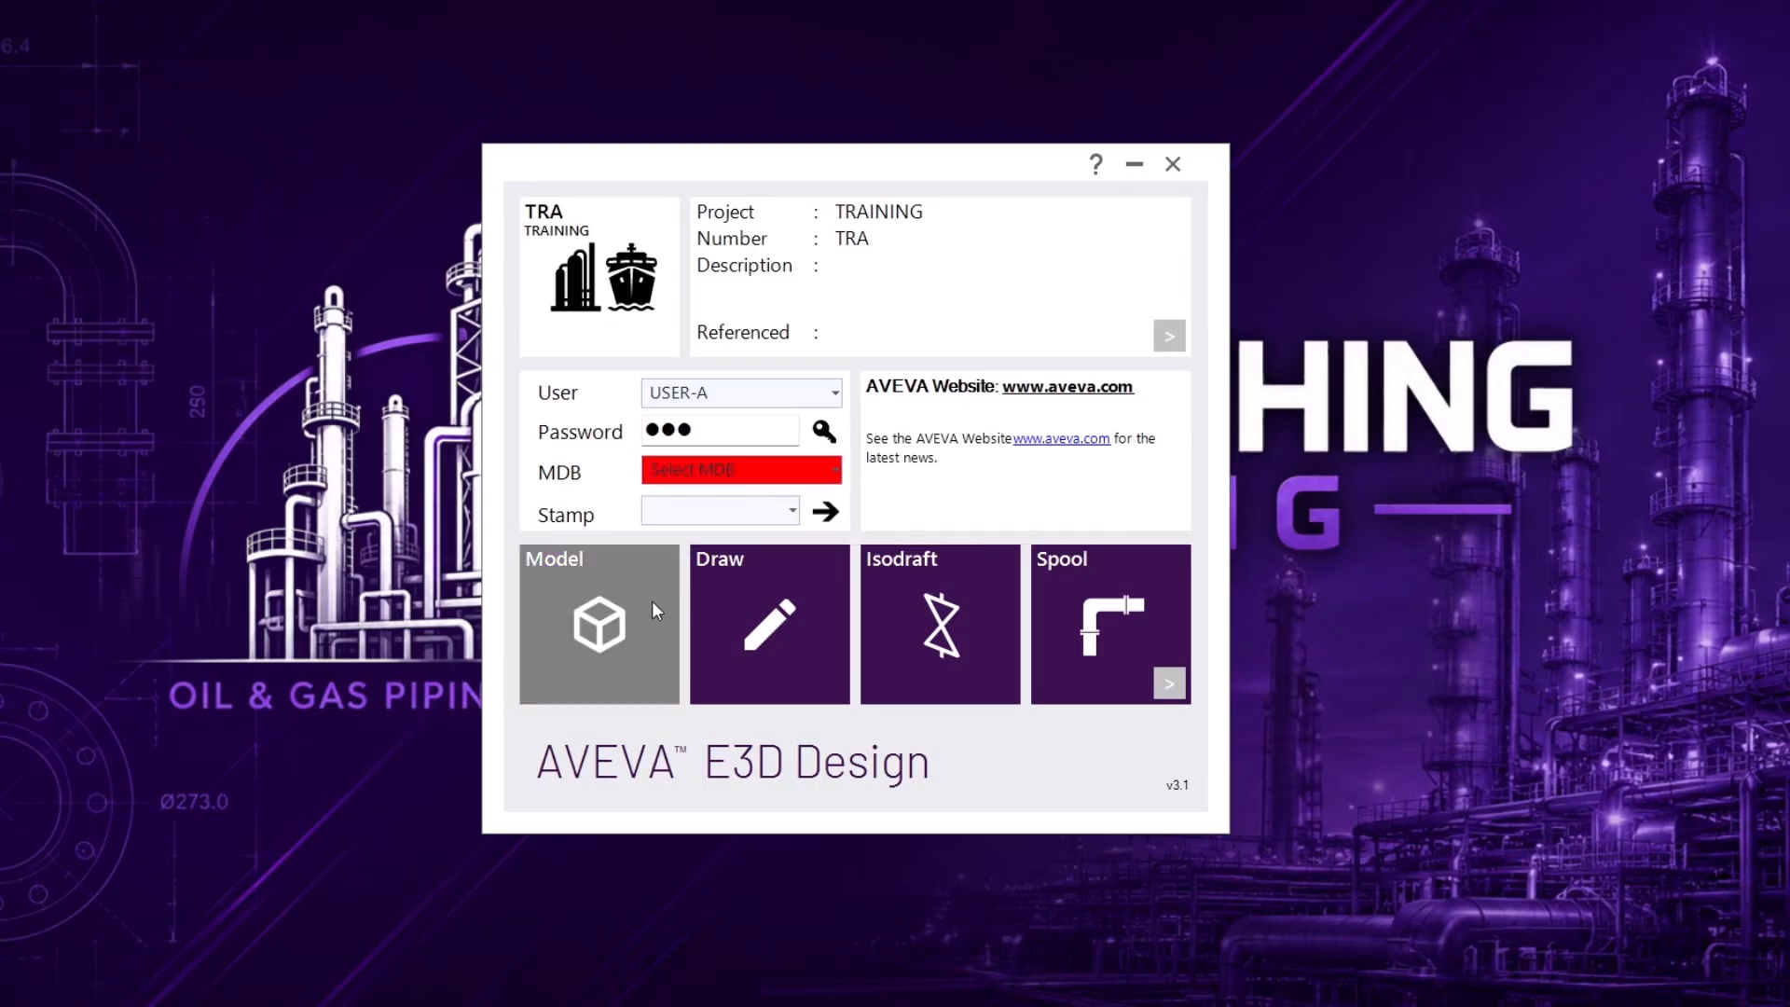
pyautogui.click(835, 470)
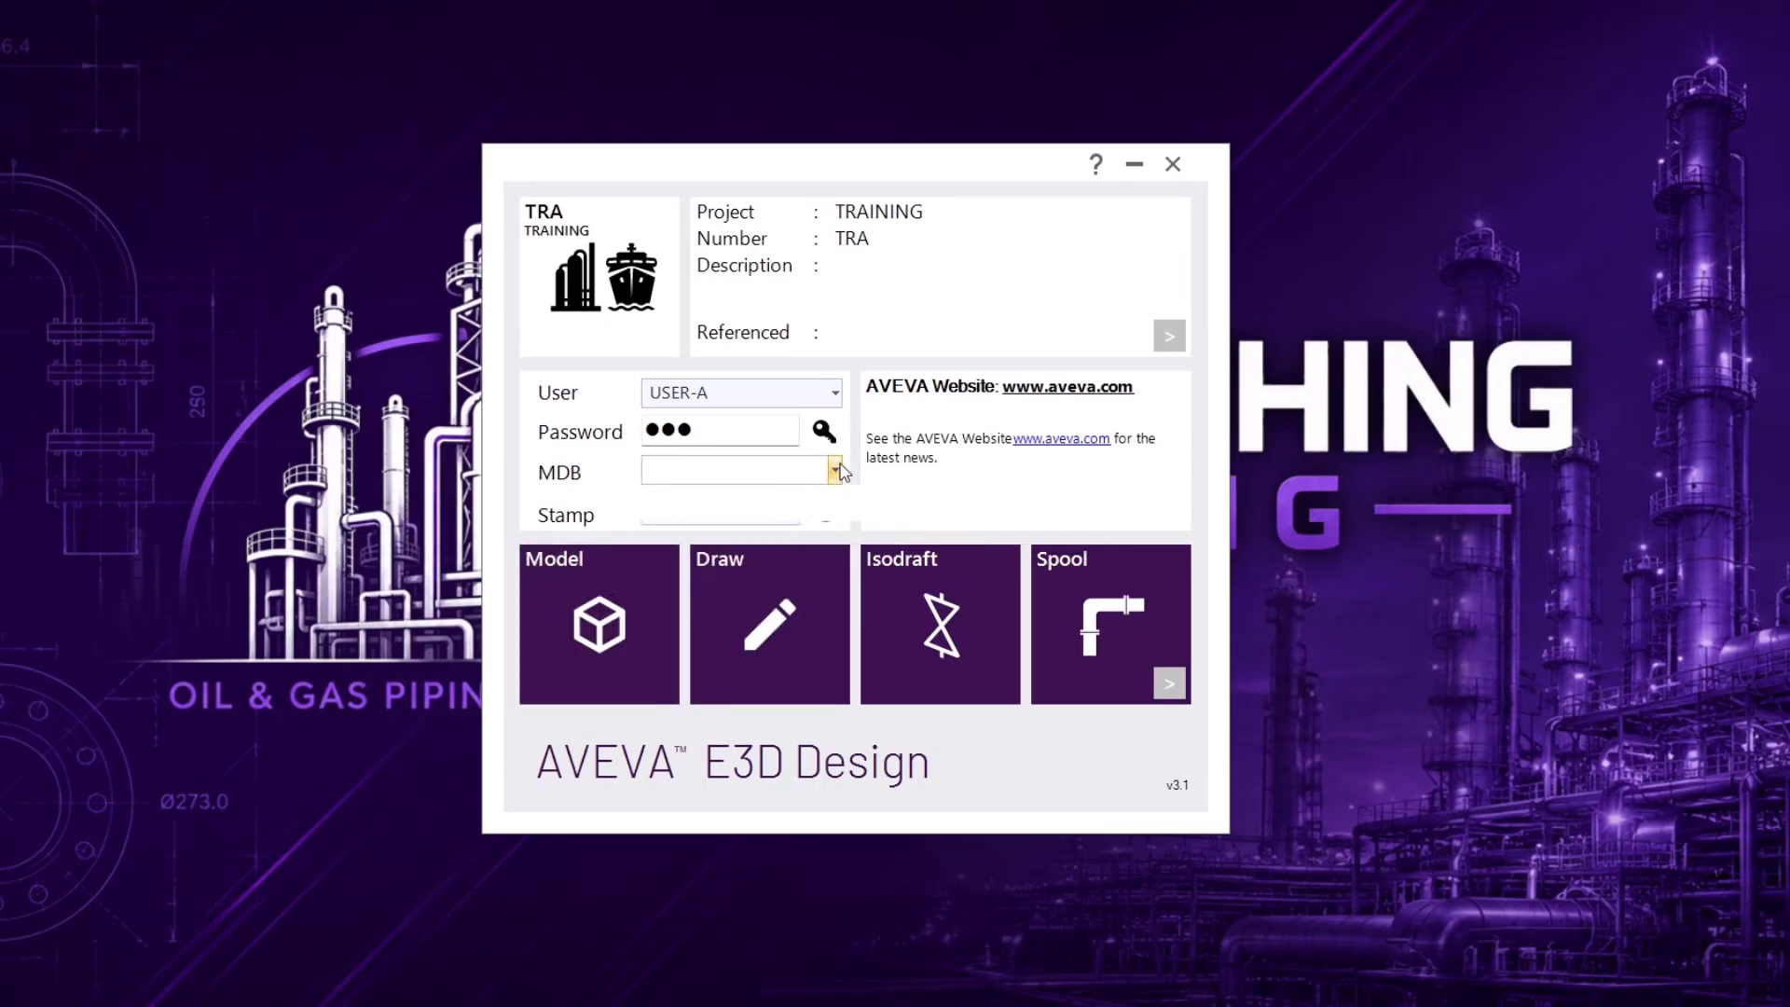
pyautogui.click(1172, 168)
pyautogui.click(1173, 167)
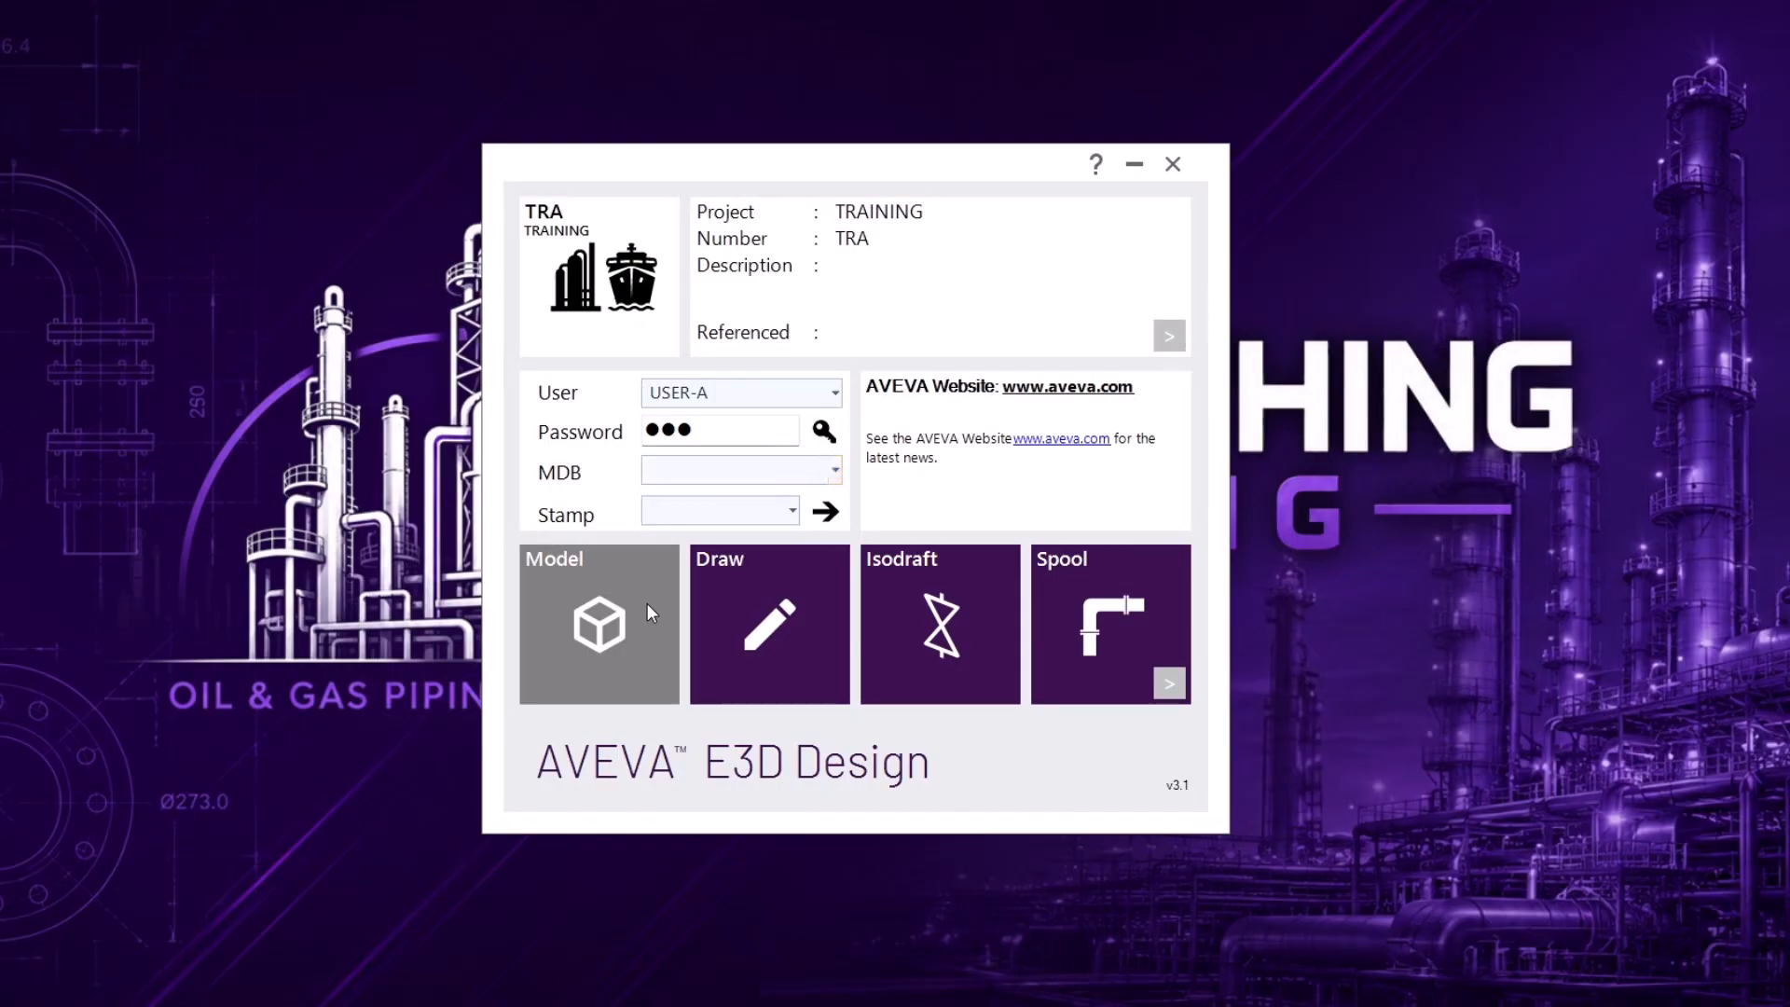
# Try to start the Model module without an MDB, recheck the MDB list, and close the login window.
pyautogui.click(647, 603)
pyautogui.click(836, 470)
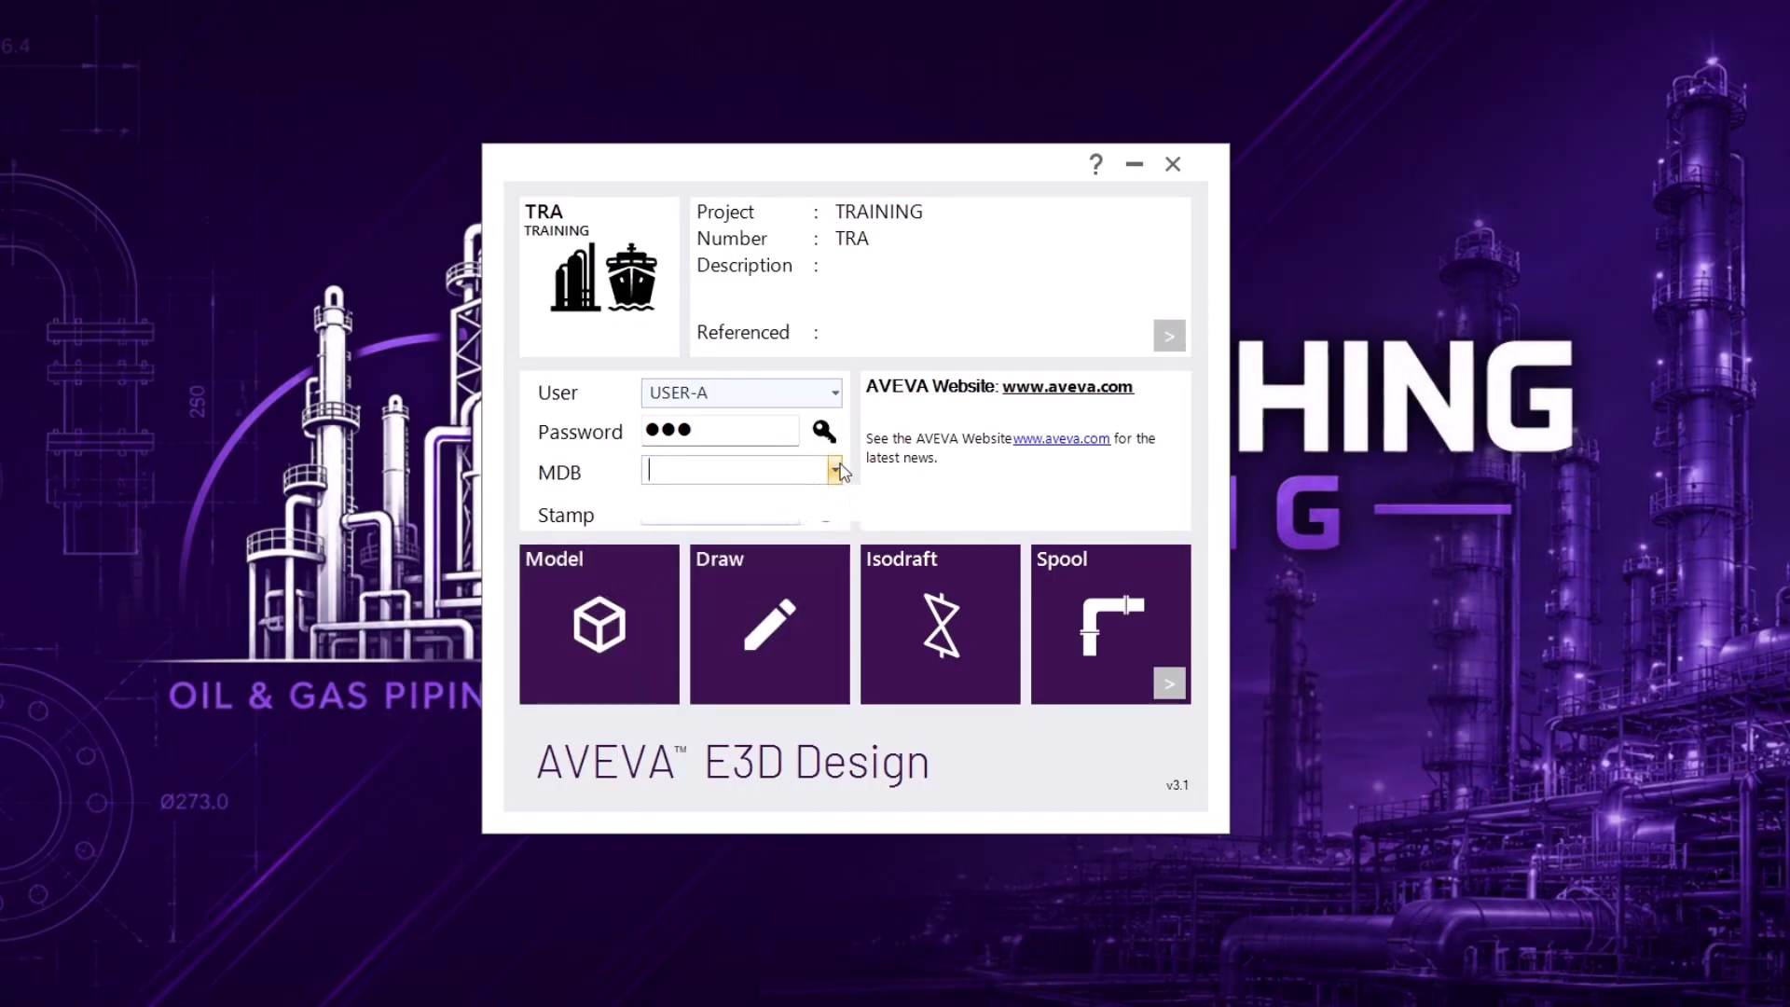
pyautogui.click(1172, 163)
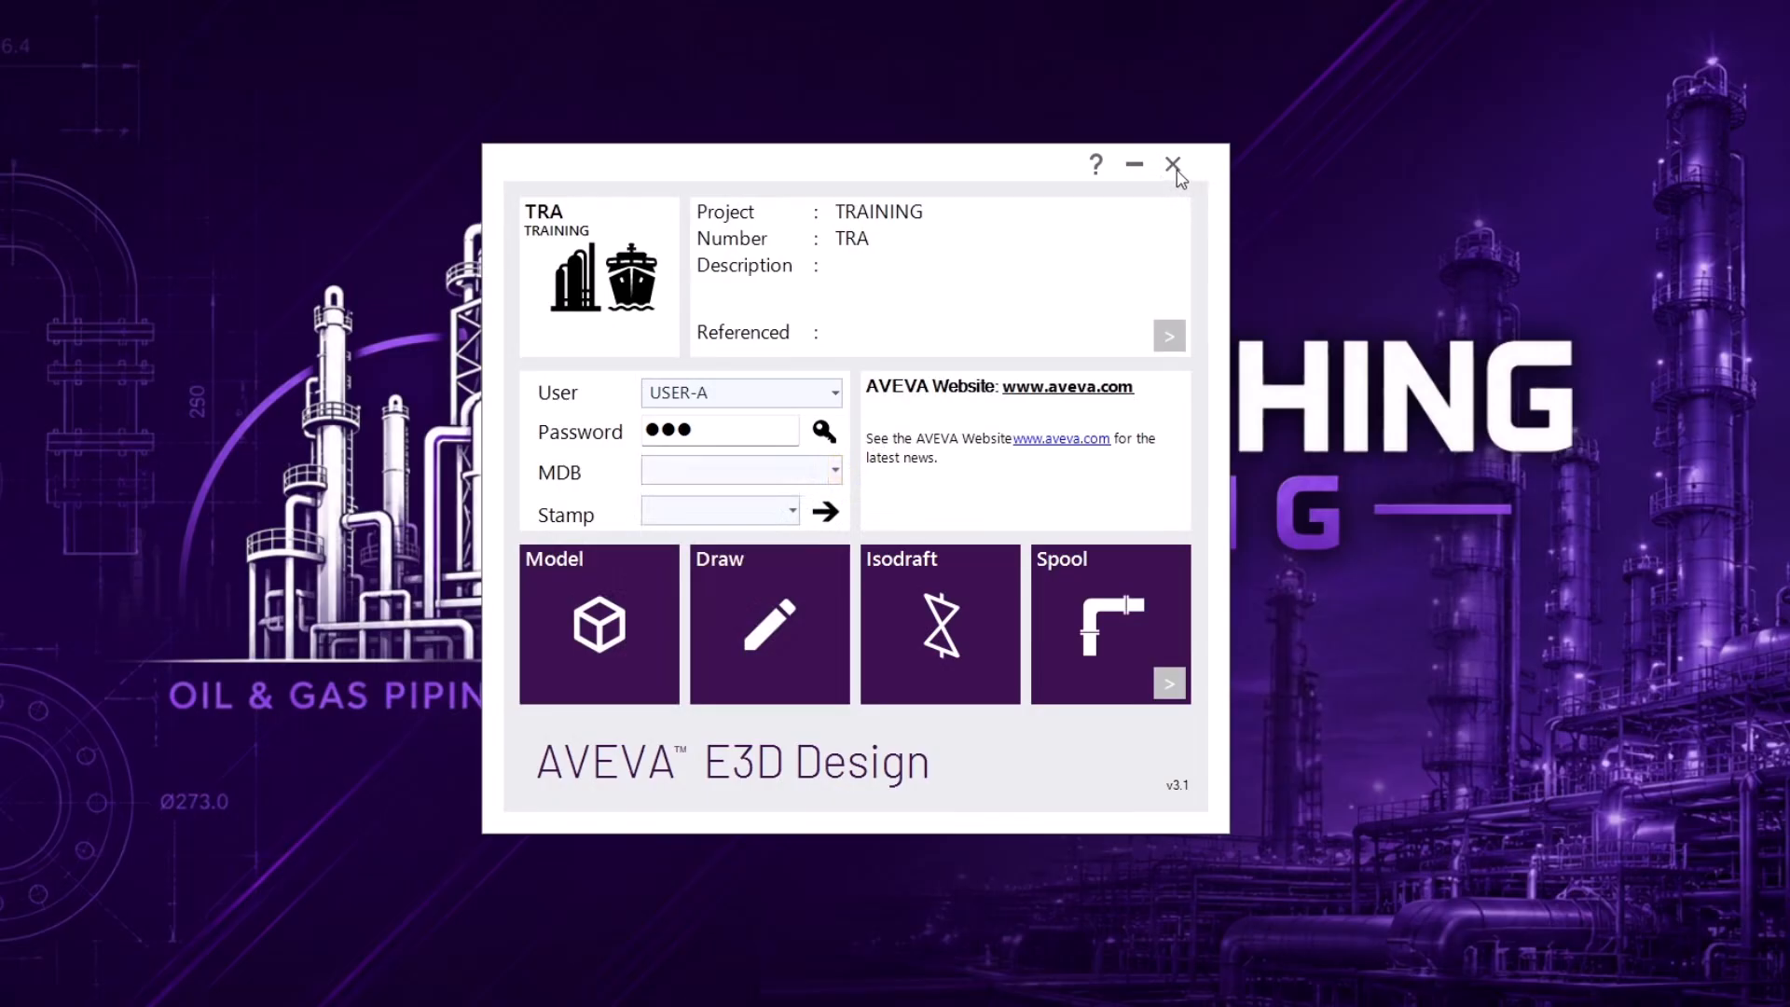
pyautogui.click(1174, 166)
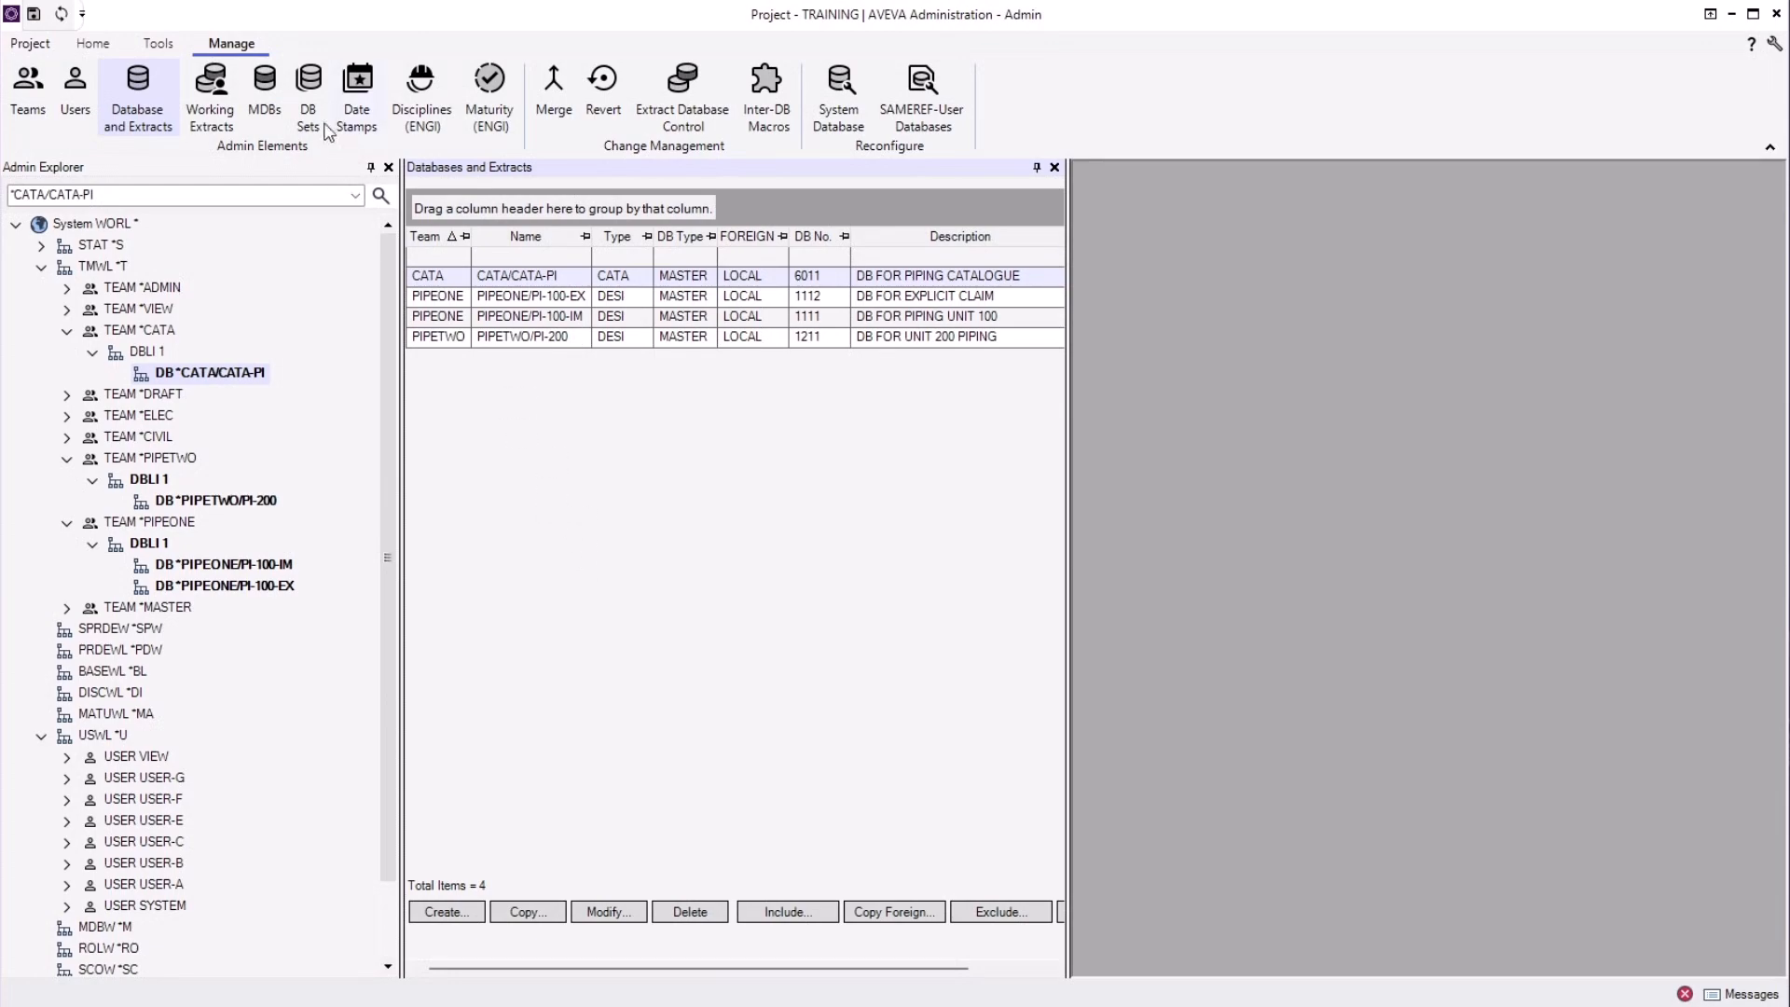
# In AVEVA Administration, start a new multiple database named ALL with the description ALL DBs.
pyautogui.click(267, 89)
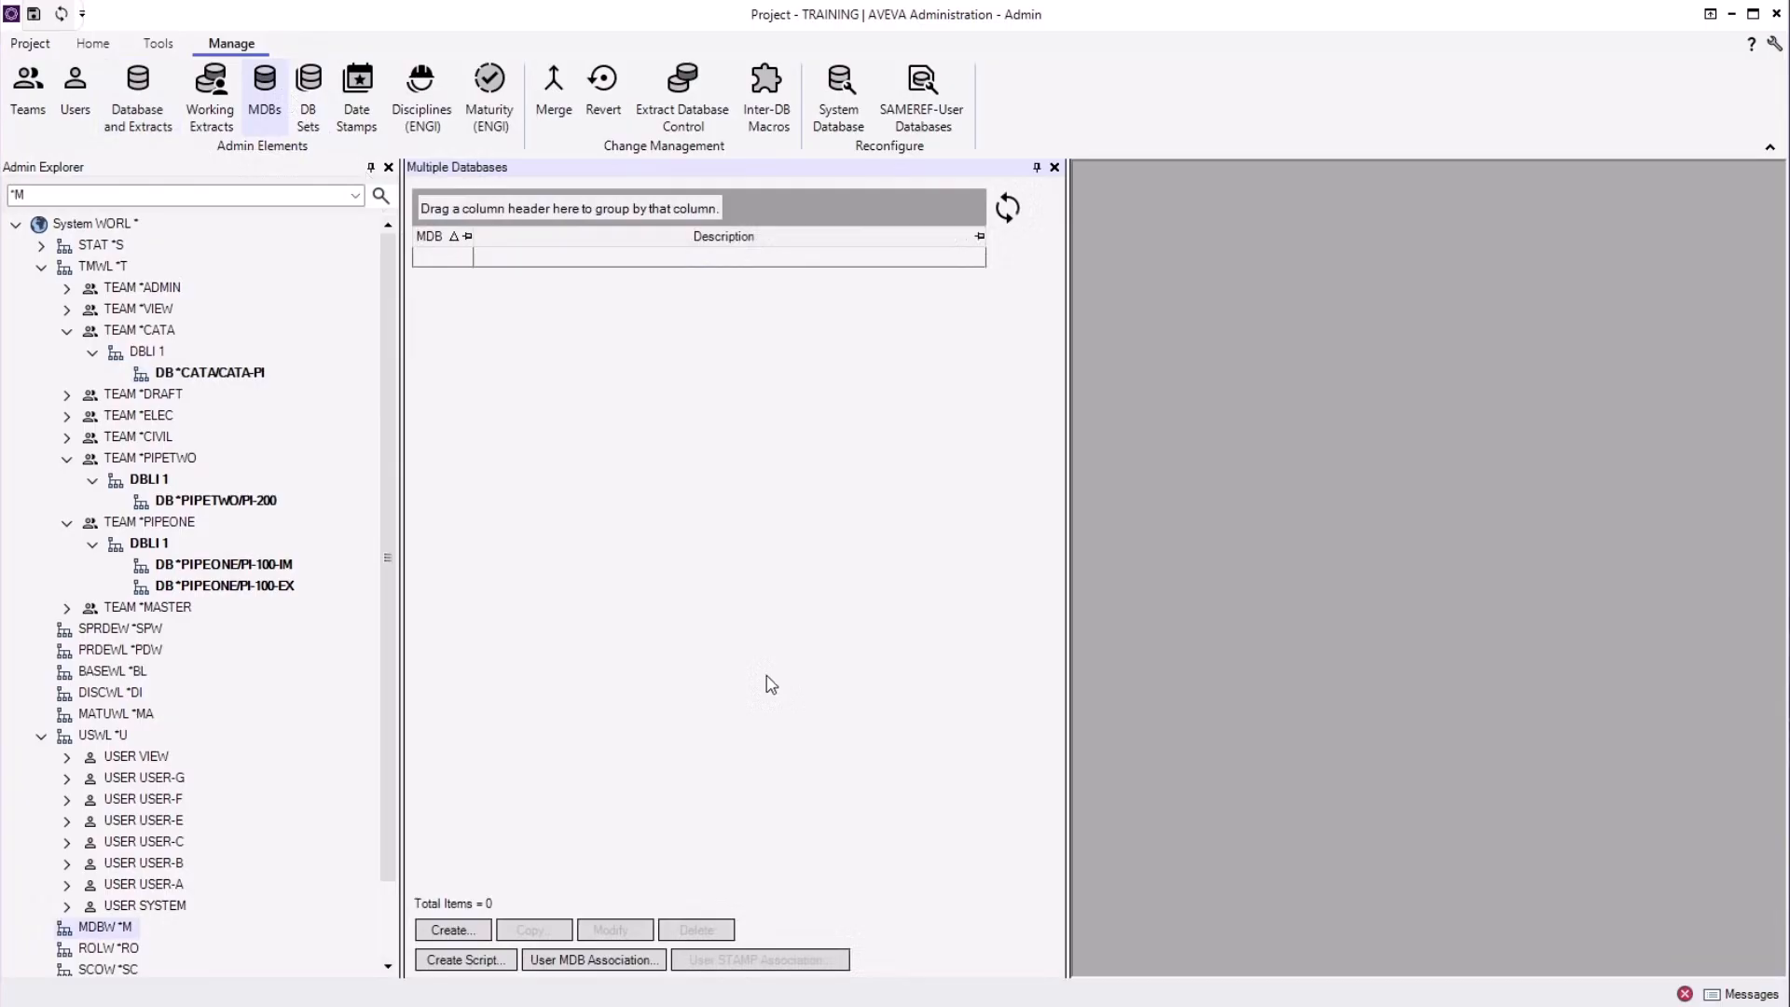
pyautogui.click(475, 936)
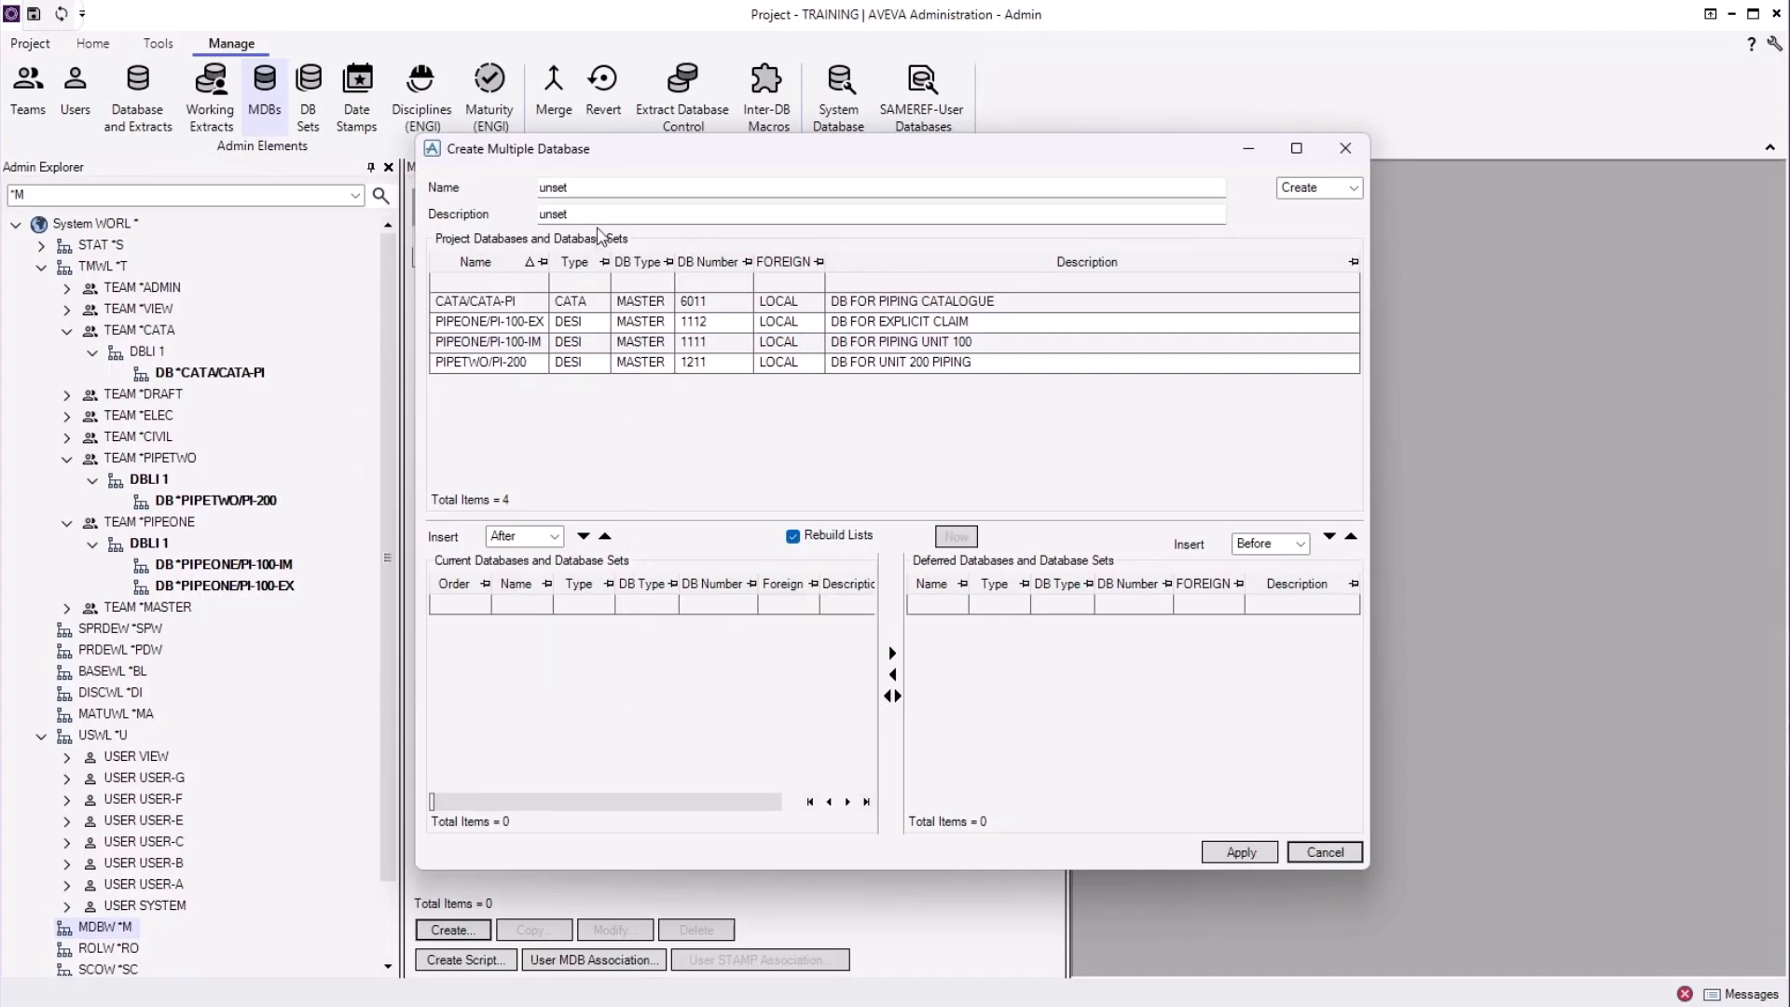
pyautogui.moveTo(587, 187); pyautogui.dragTo(529, 185)
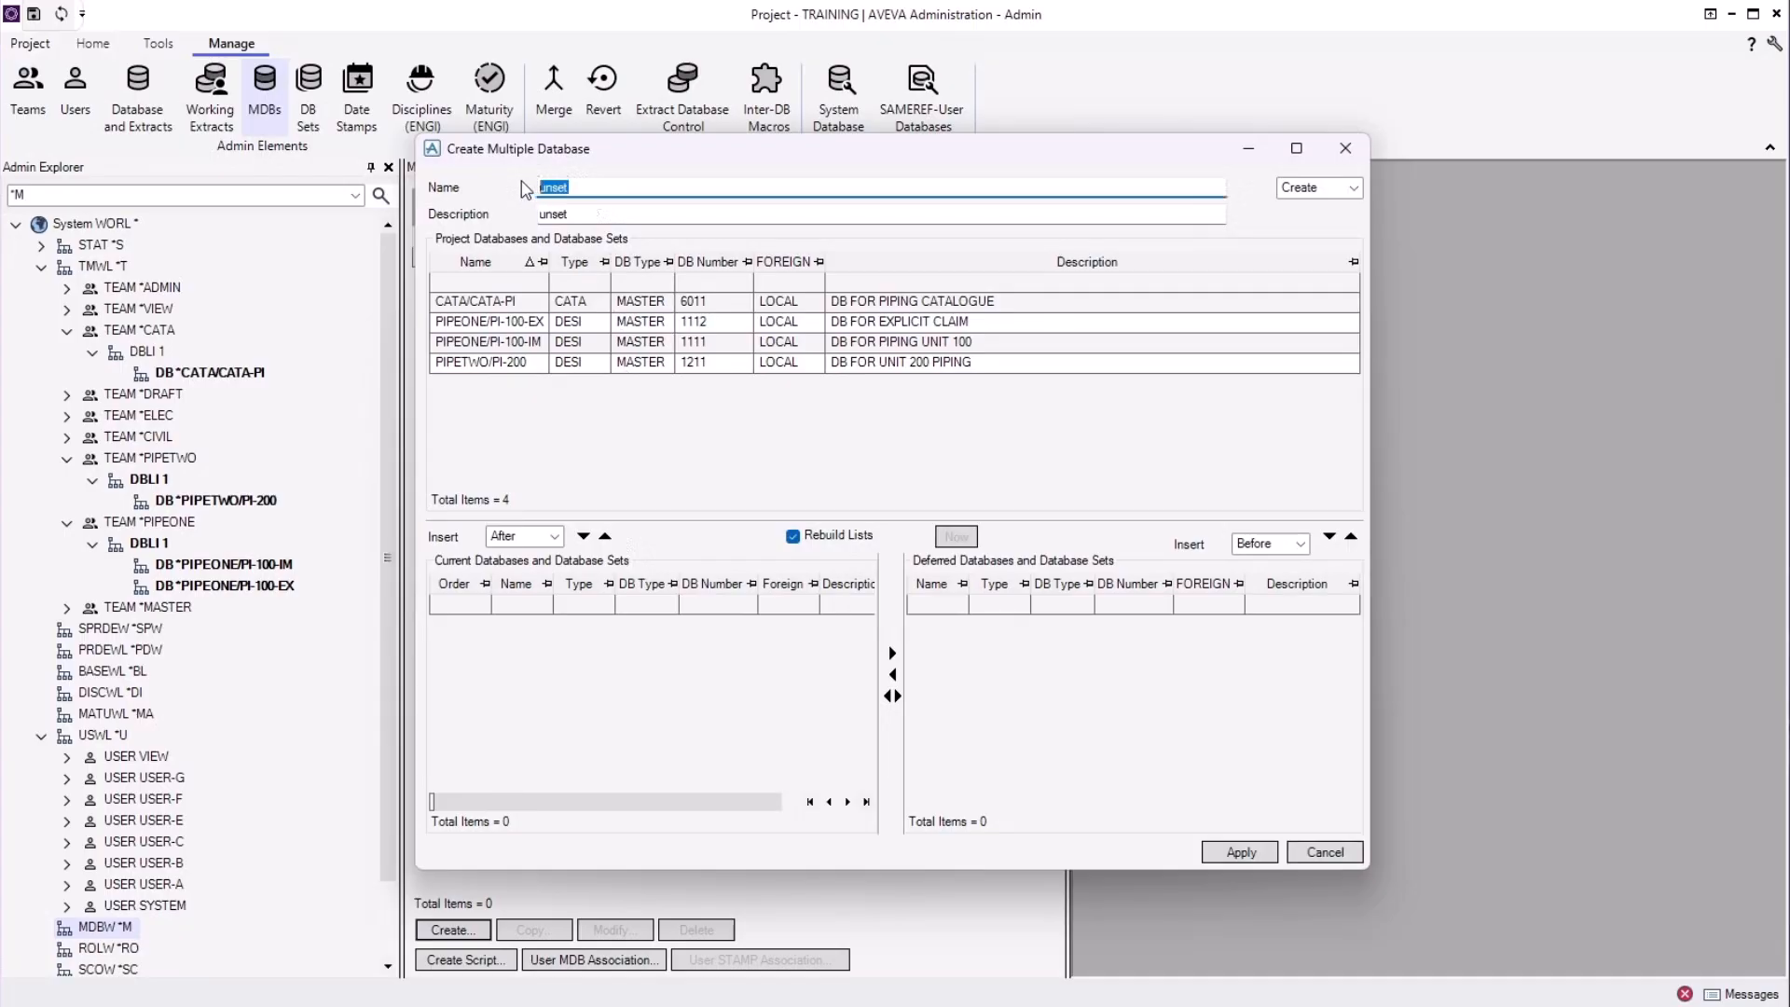
pyautogui.write('ALL')
pyautogui.press('Tab')
pyautogui.write('ALL DB')
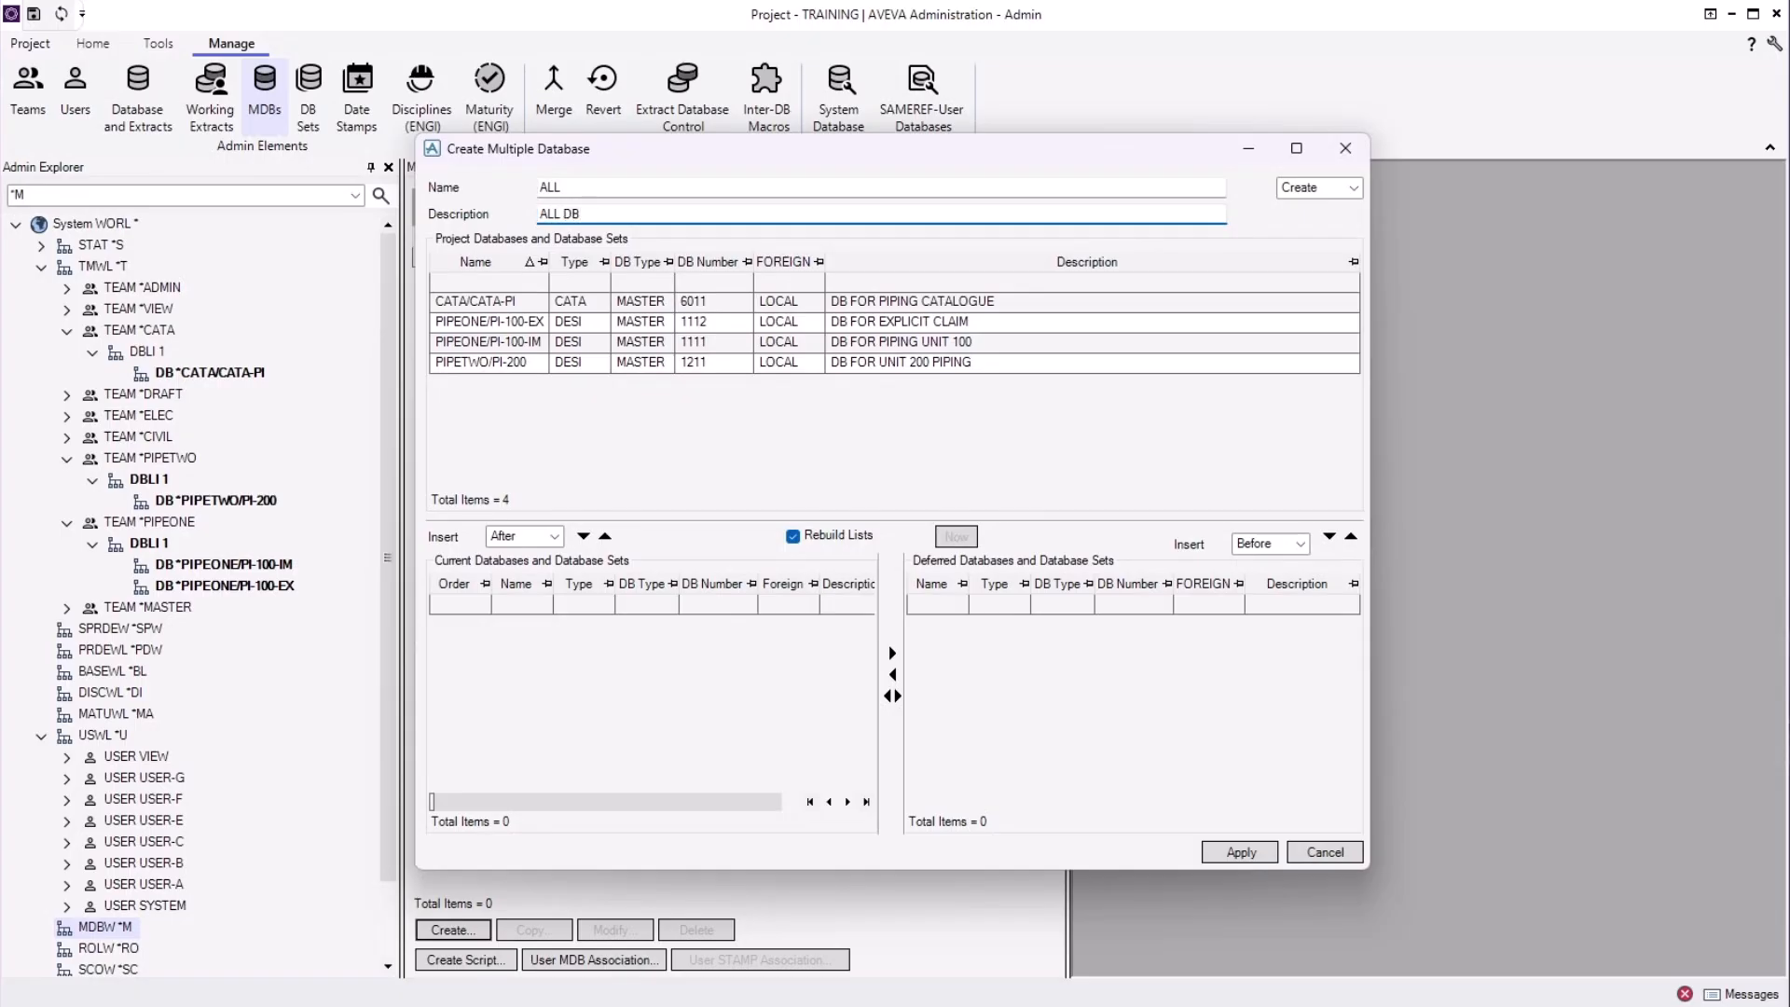
pyautogui.write('s')
# Add all four project databases, from CATA/CATA-PI to PIPETWO/PI-200, to the current databases and widen the dialog to show their descriptions.
pyautogui.click(697, 304)
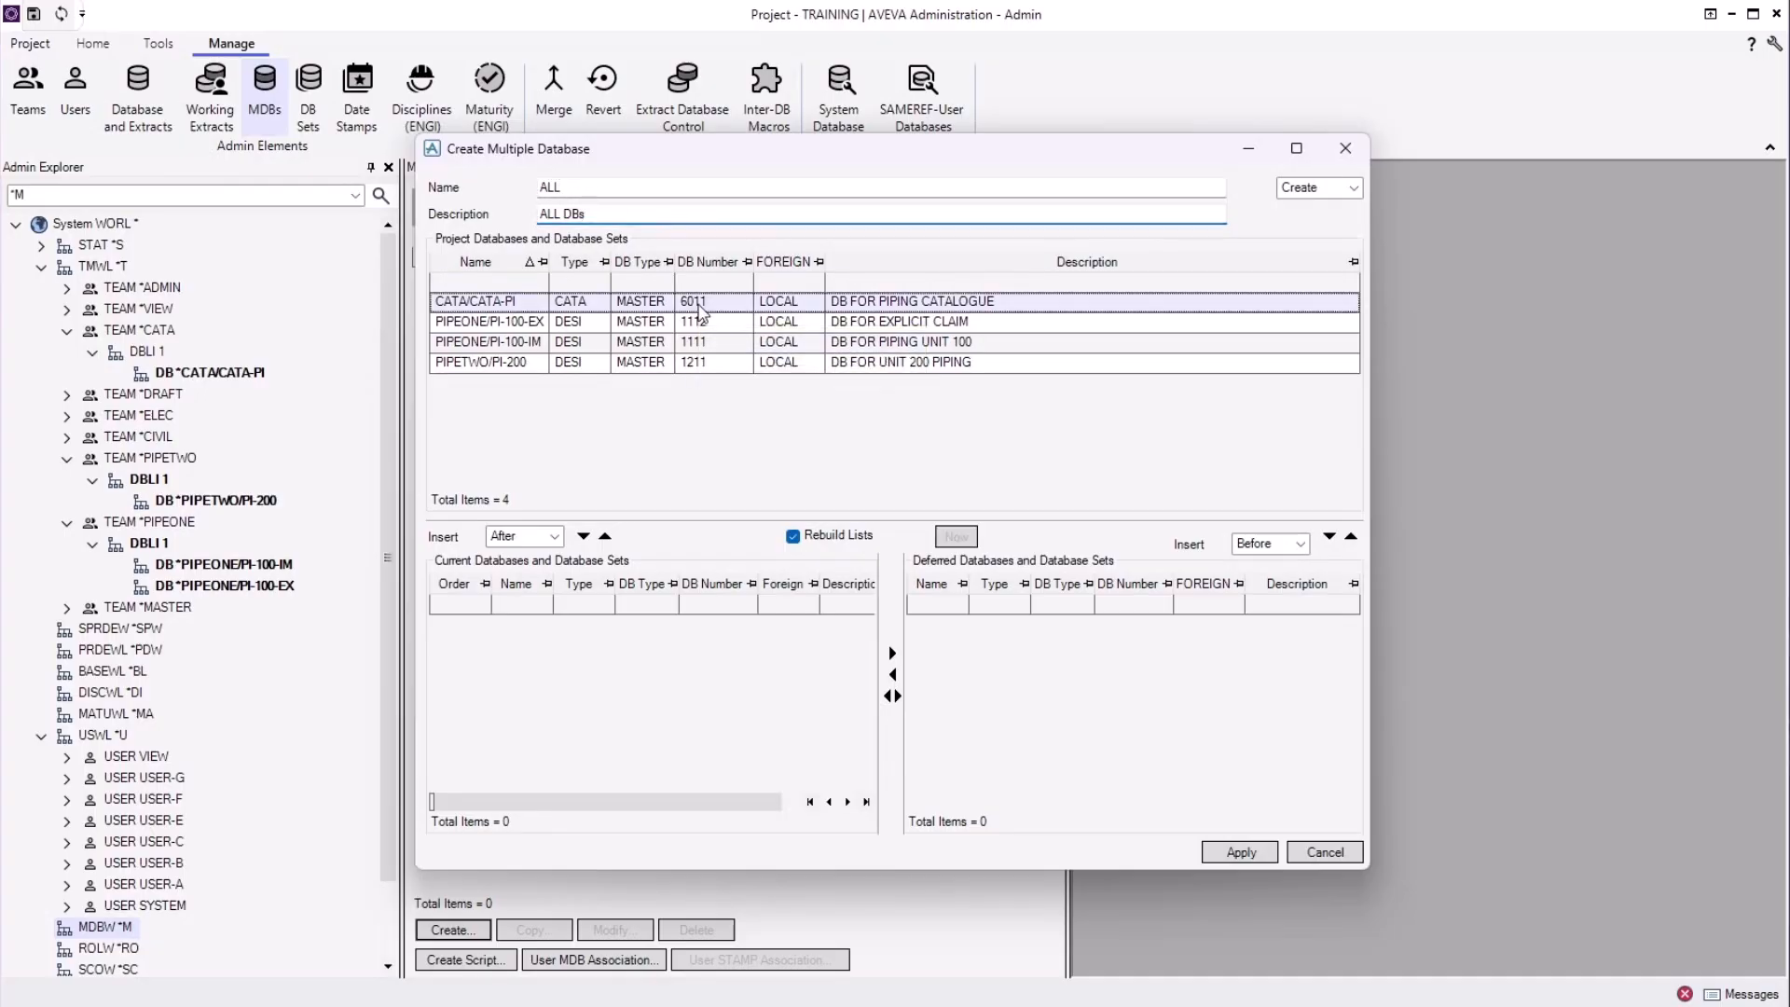
pyautogui.keyDown('shift'); pyautogui.click(712, 363); pyautogui.keyUp('shift')
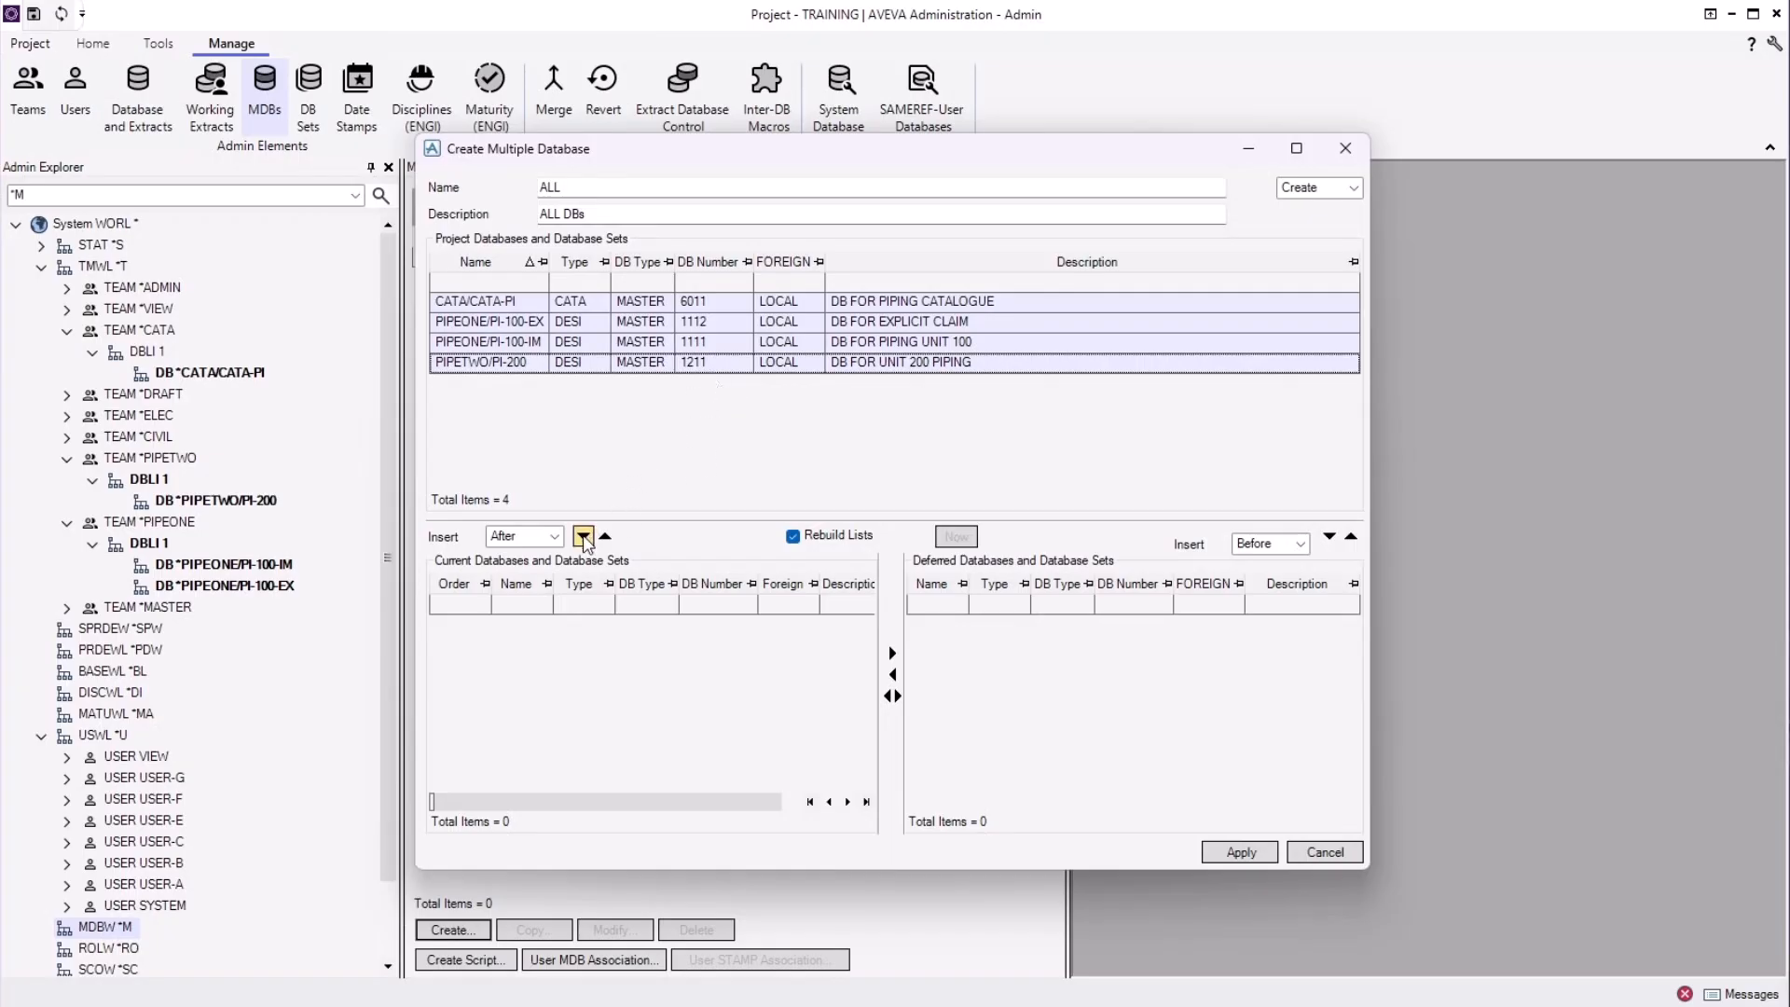
pyautogui.click(584, 537)
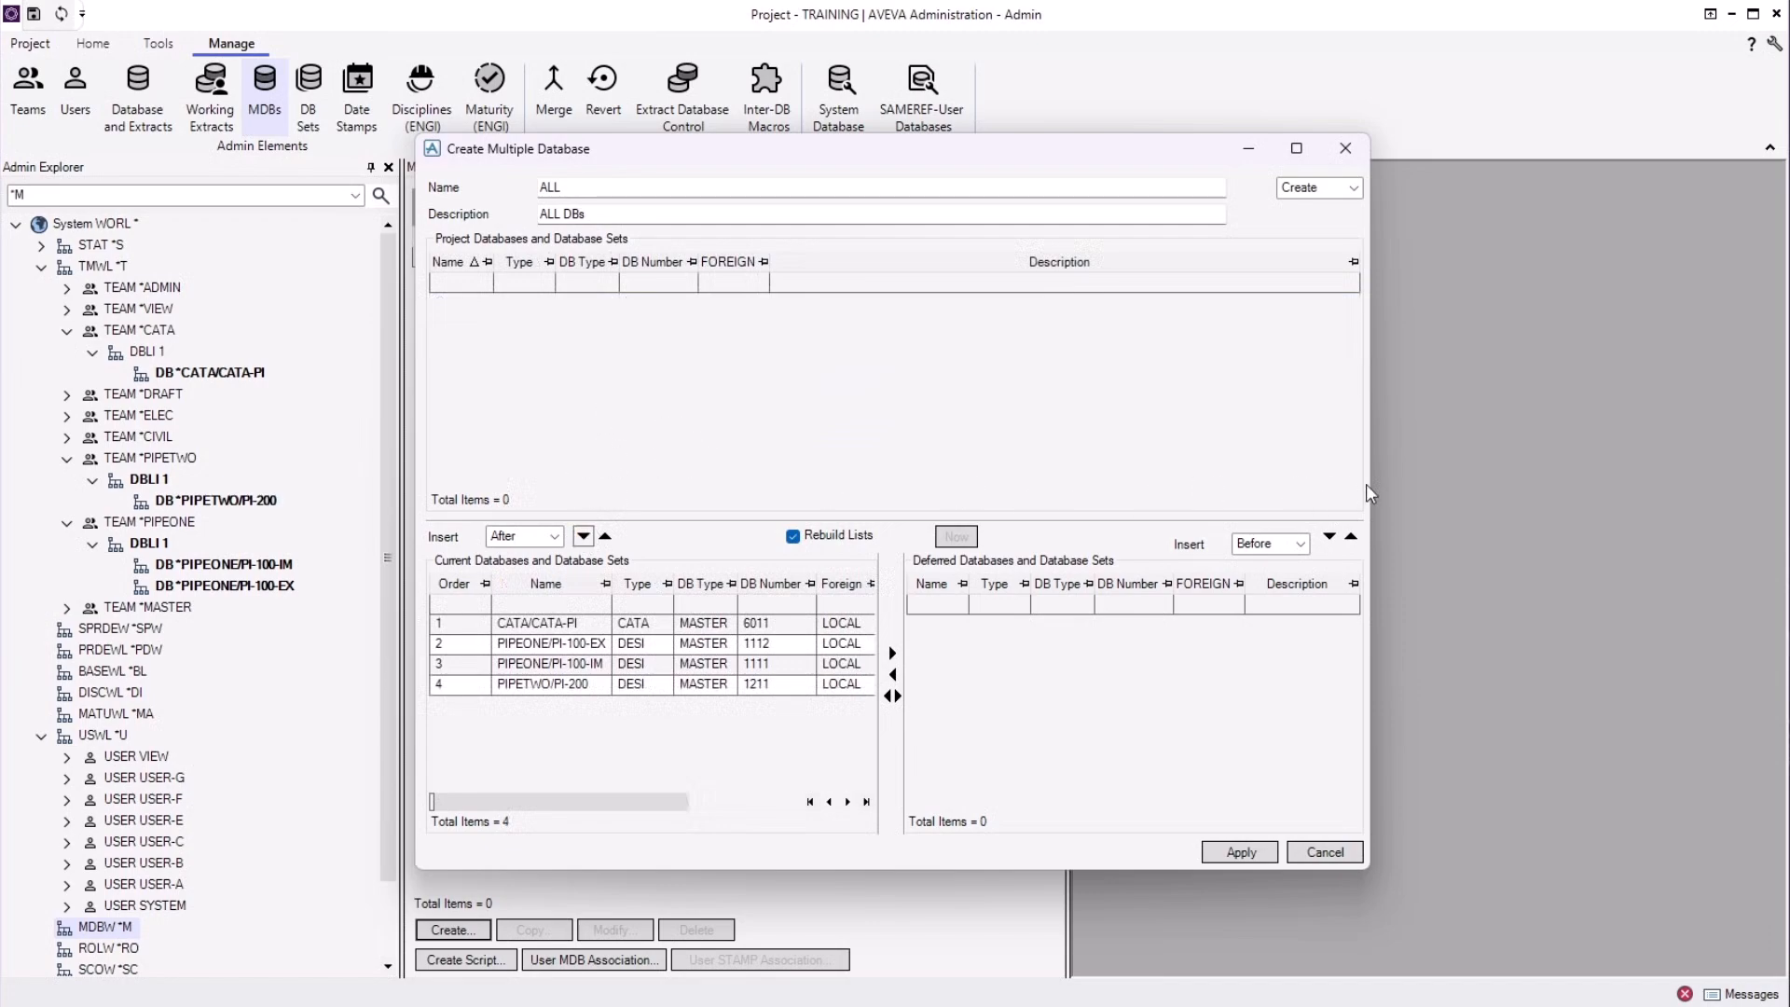
pyautogui.moveTo(1370, 471); pyautogui.dragTo(1588, 468)
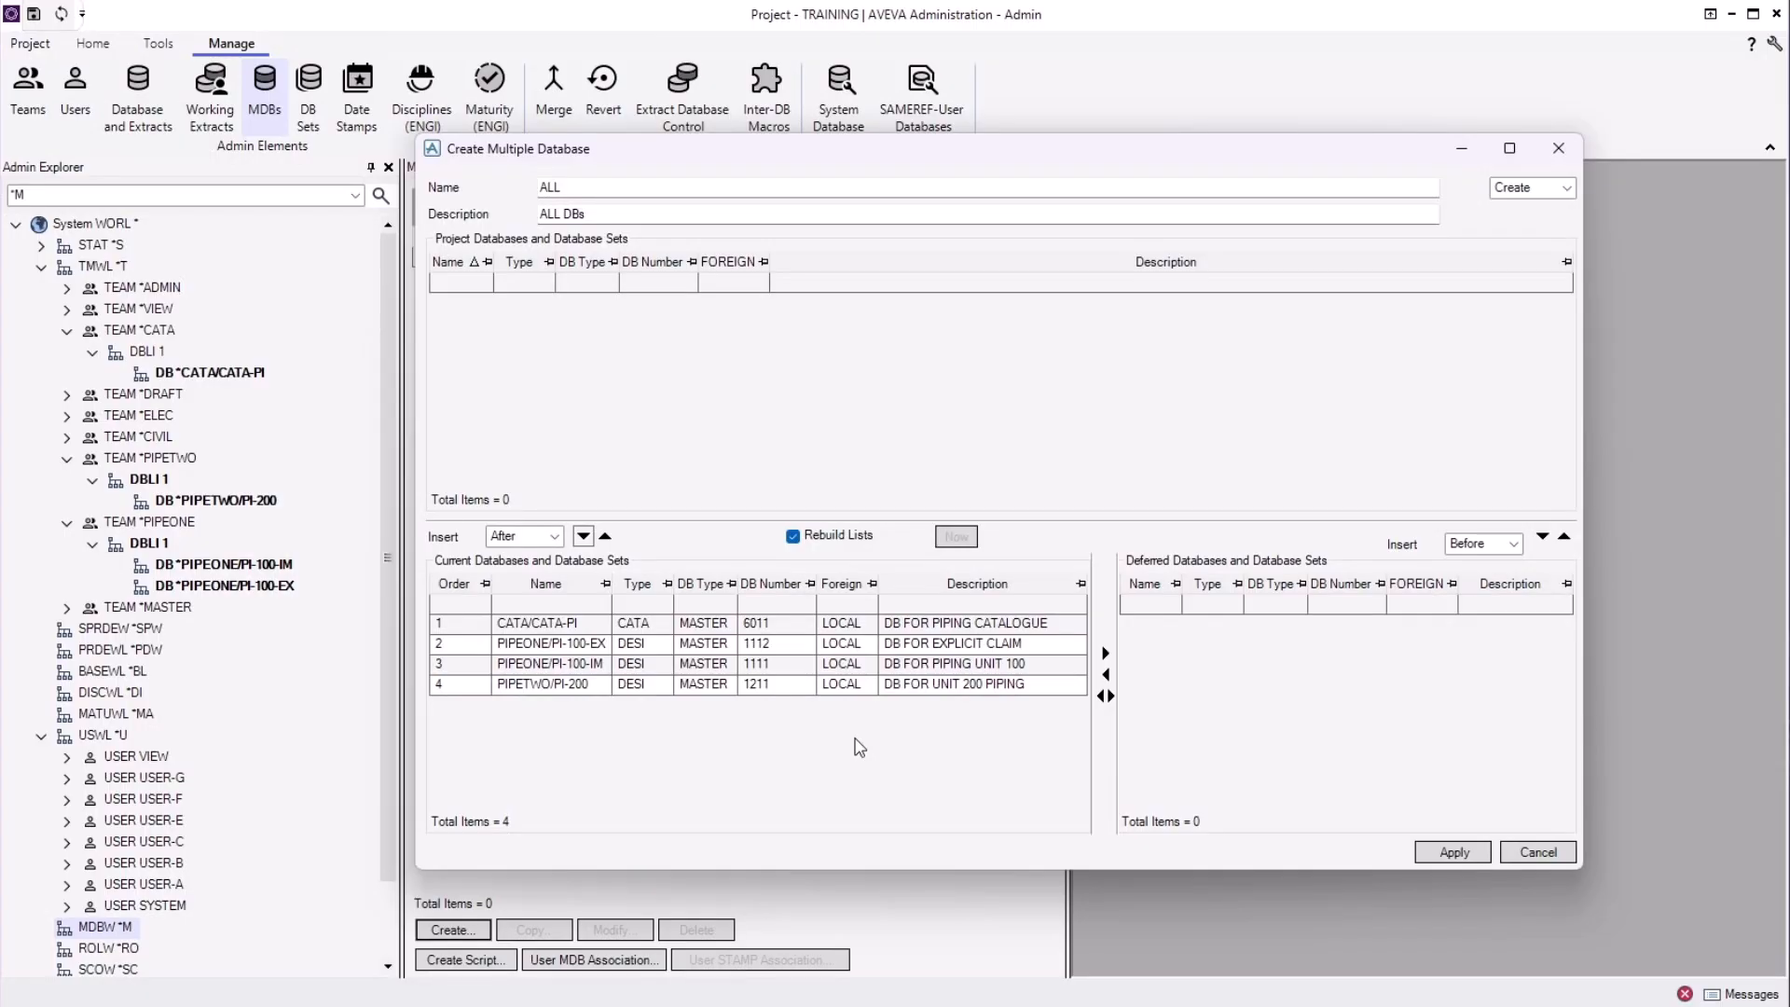
# Defer the PIPEONE/PI-100-IM database, and reinsert it into the current databases before CATA/CATA-PI.
pyautogui.click(922, 667)
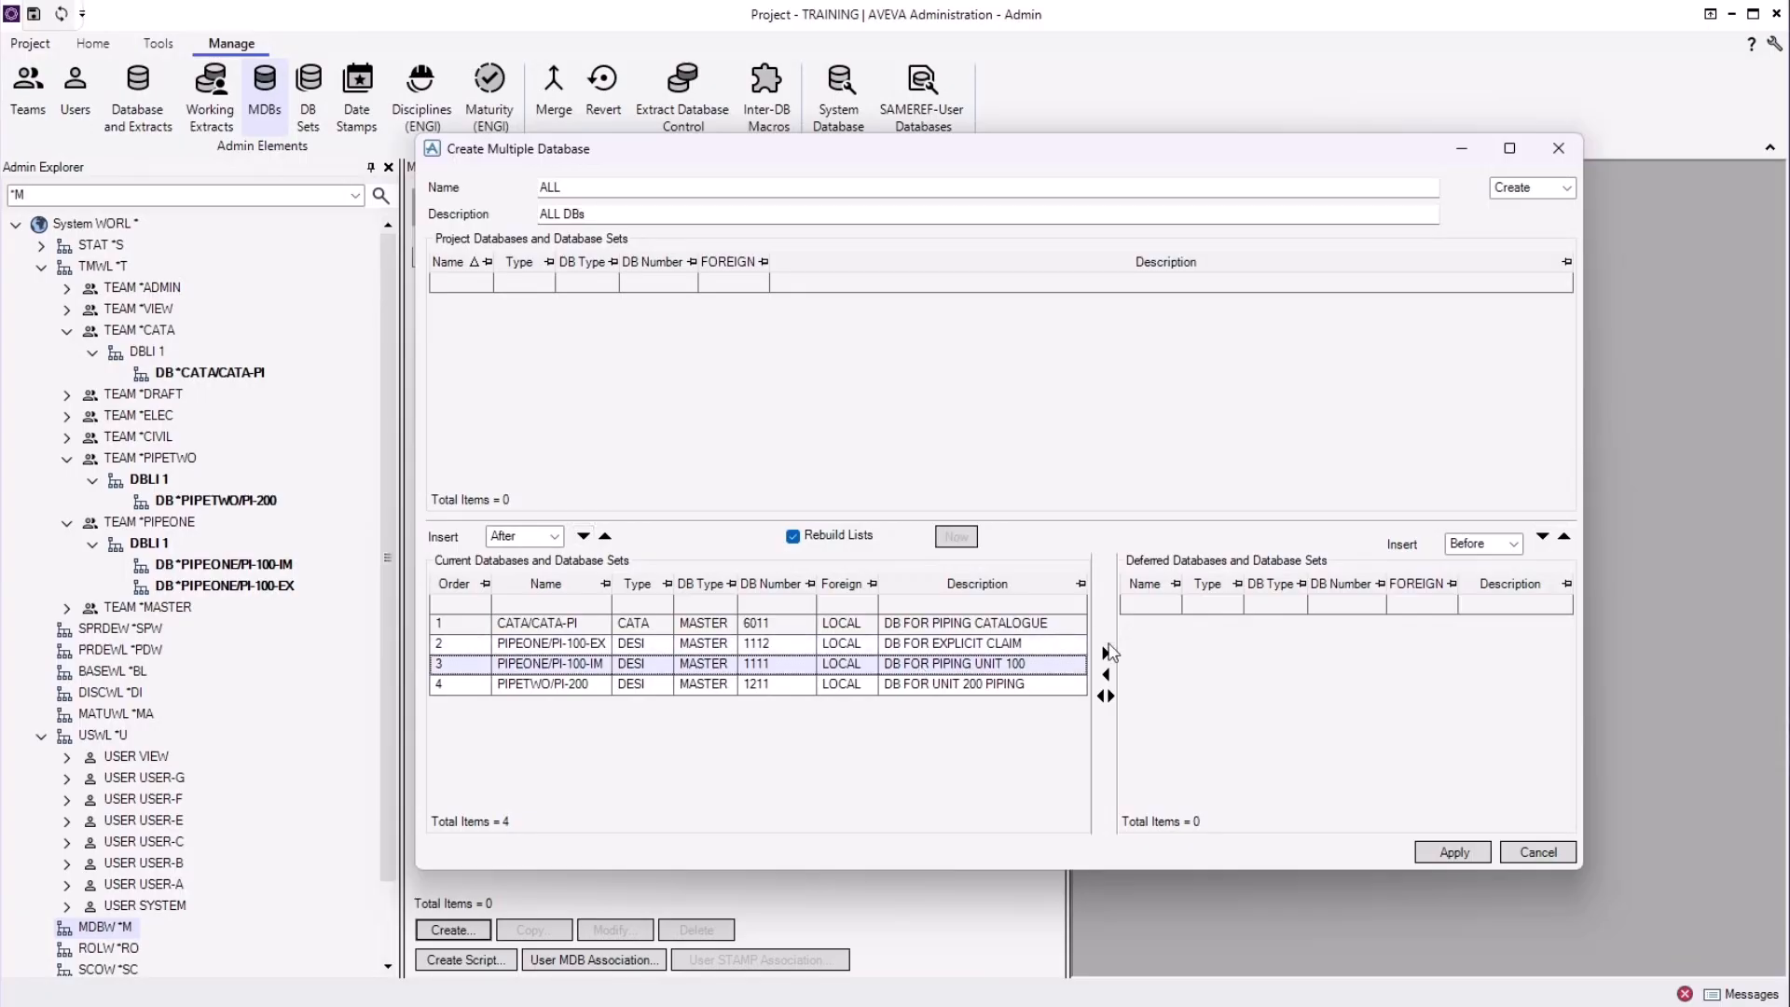
pyautogui.click(1106, 654)
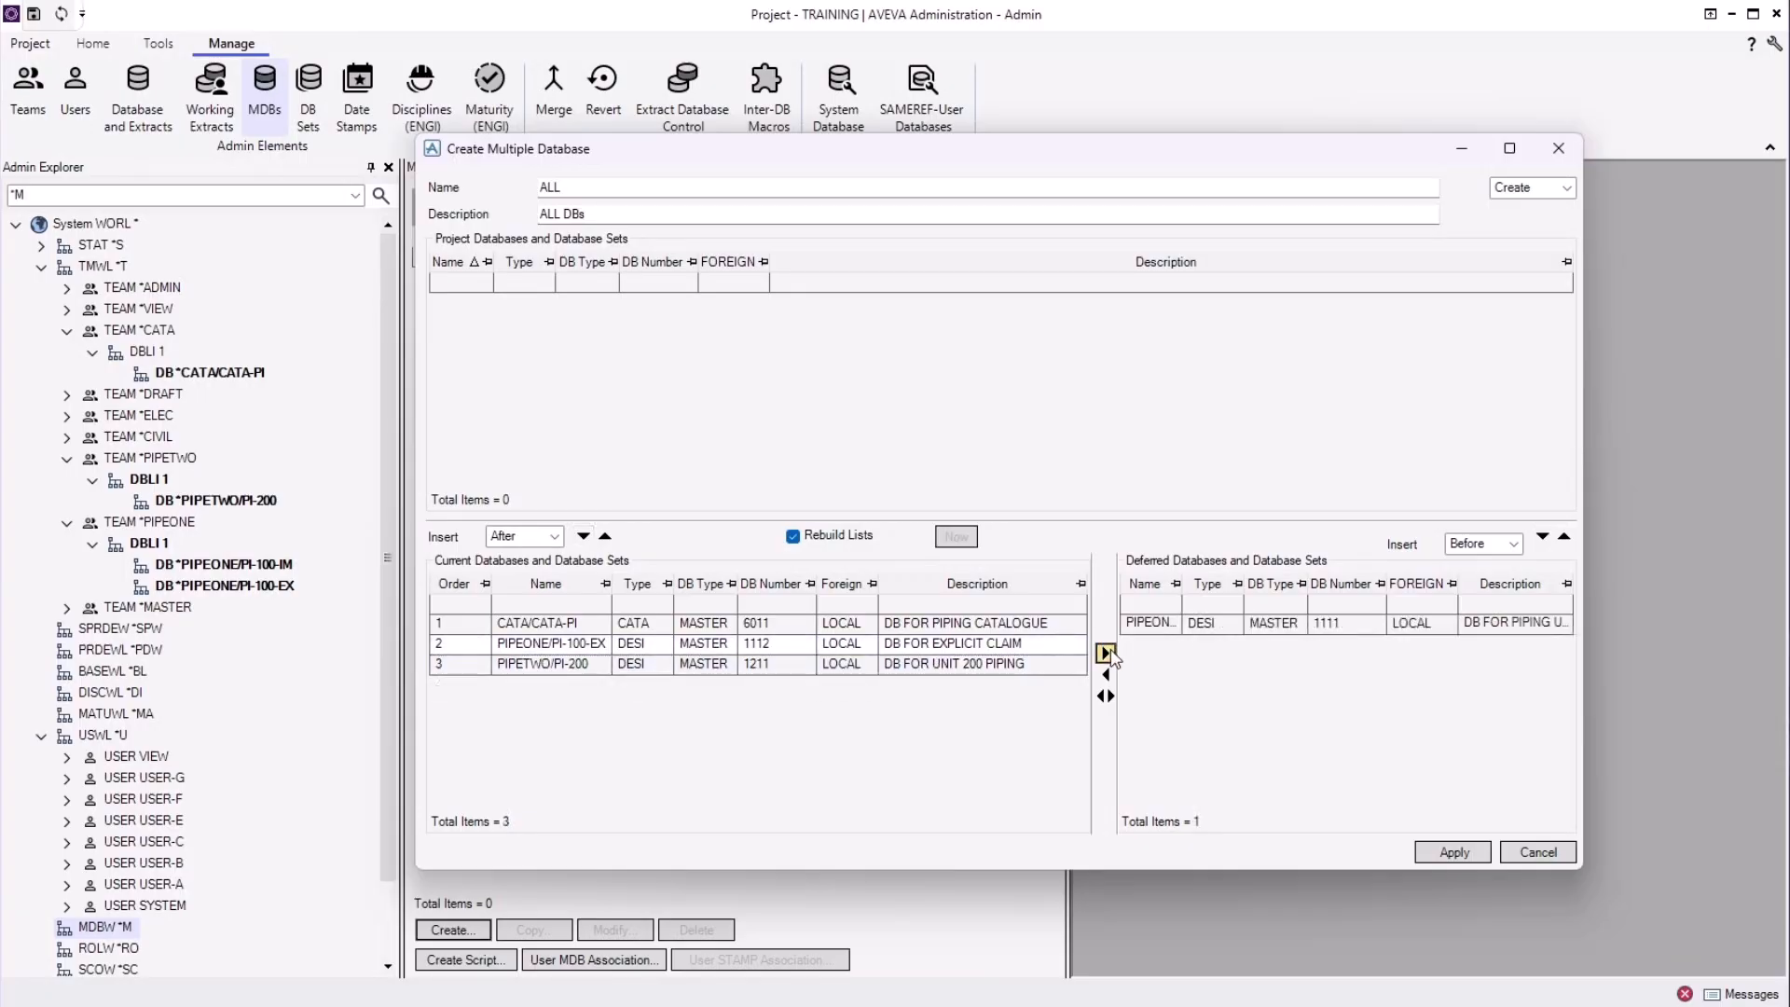
pyautogui.click(990, 625)
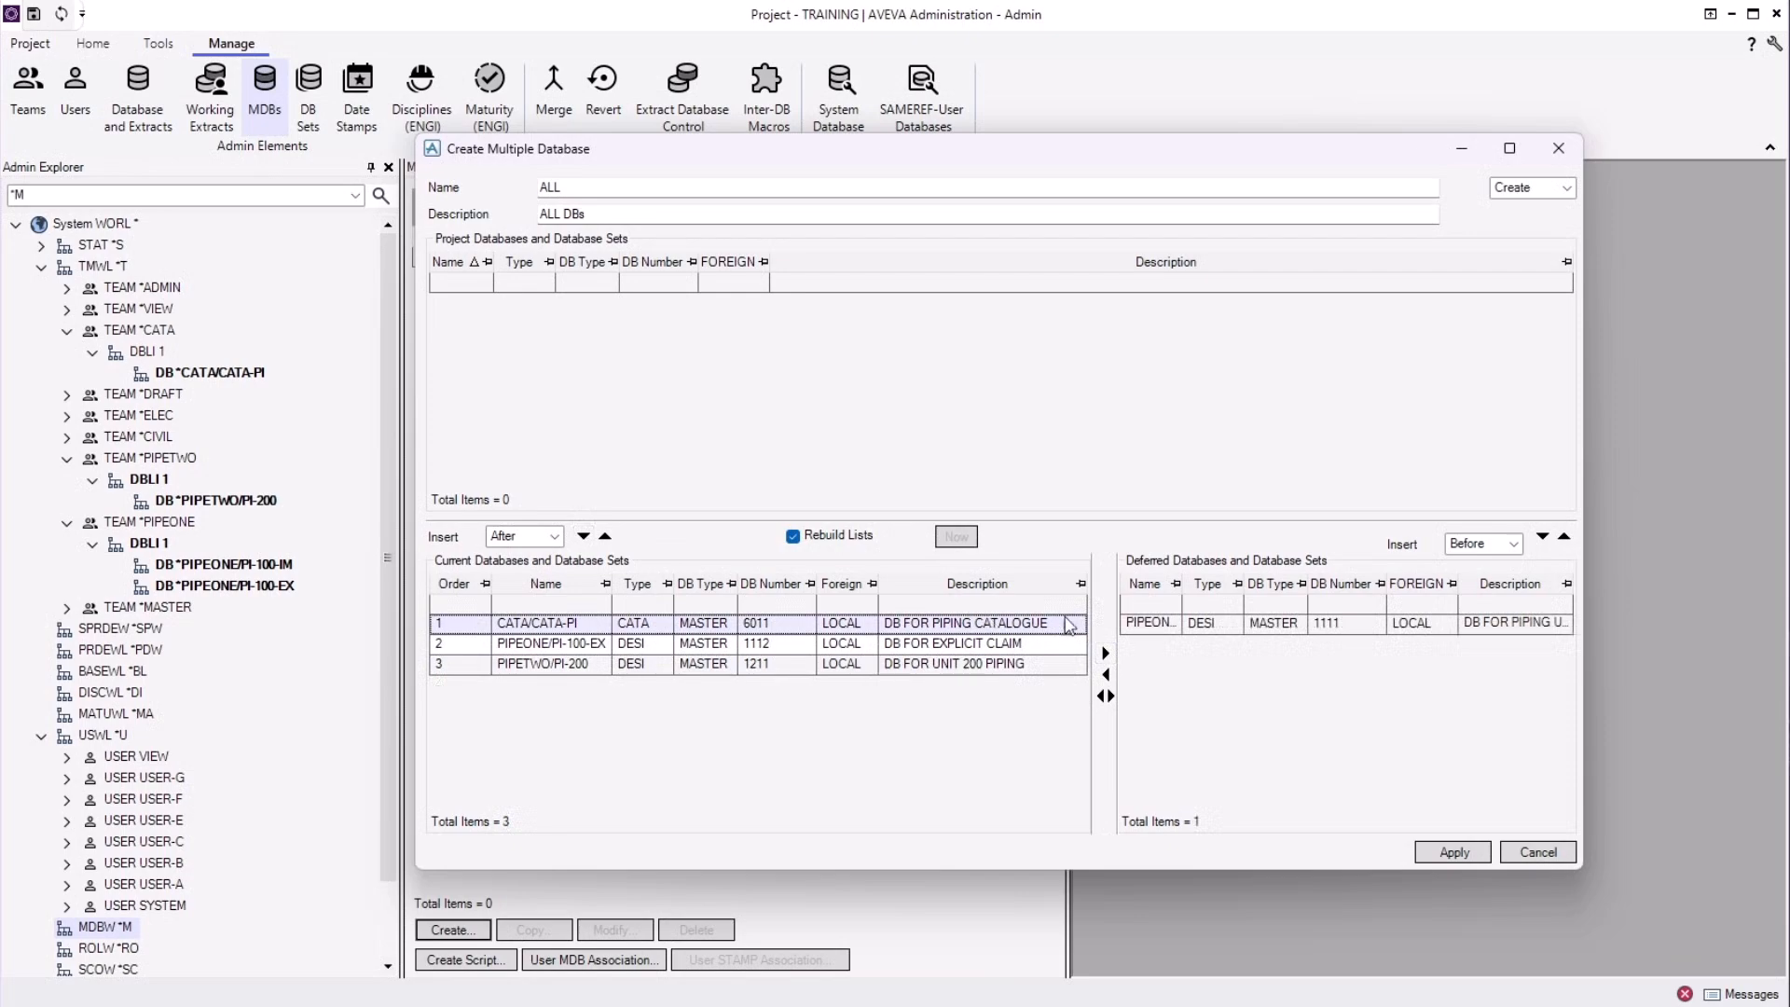
pyautogui.click(1155, 623)
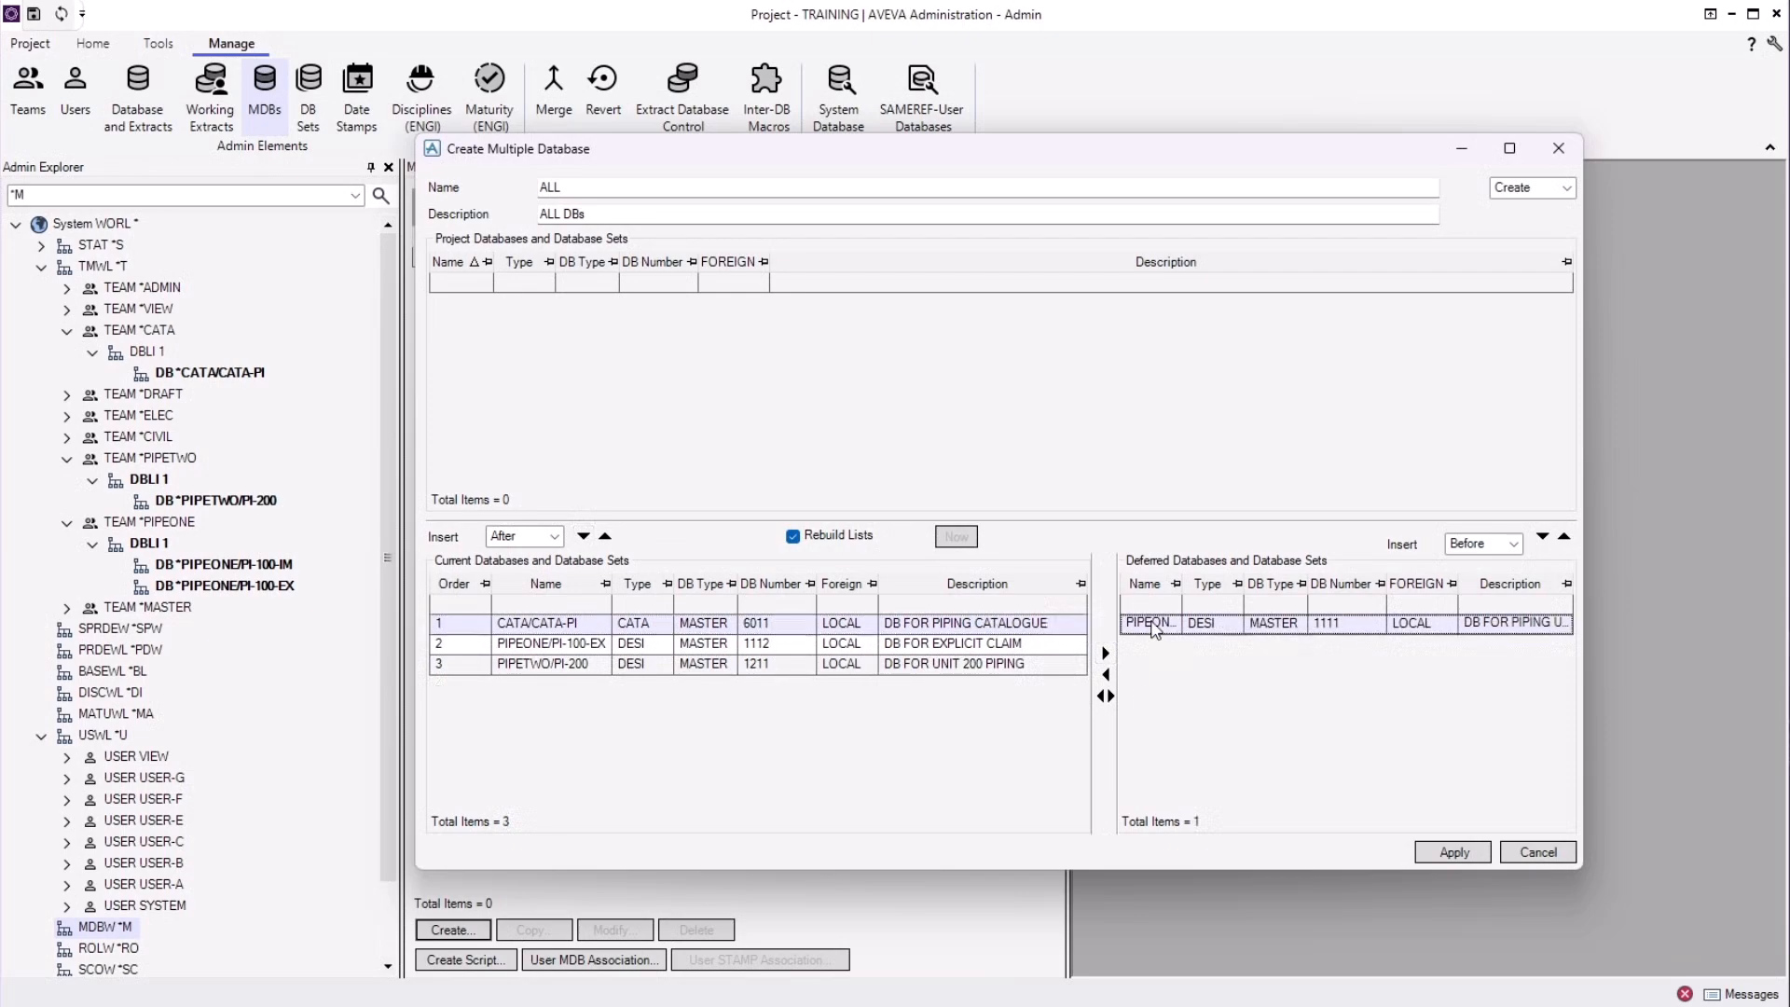
pyautogui.click(490, 538)
pyautogui.click(518, 562)
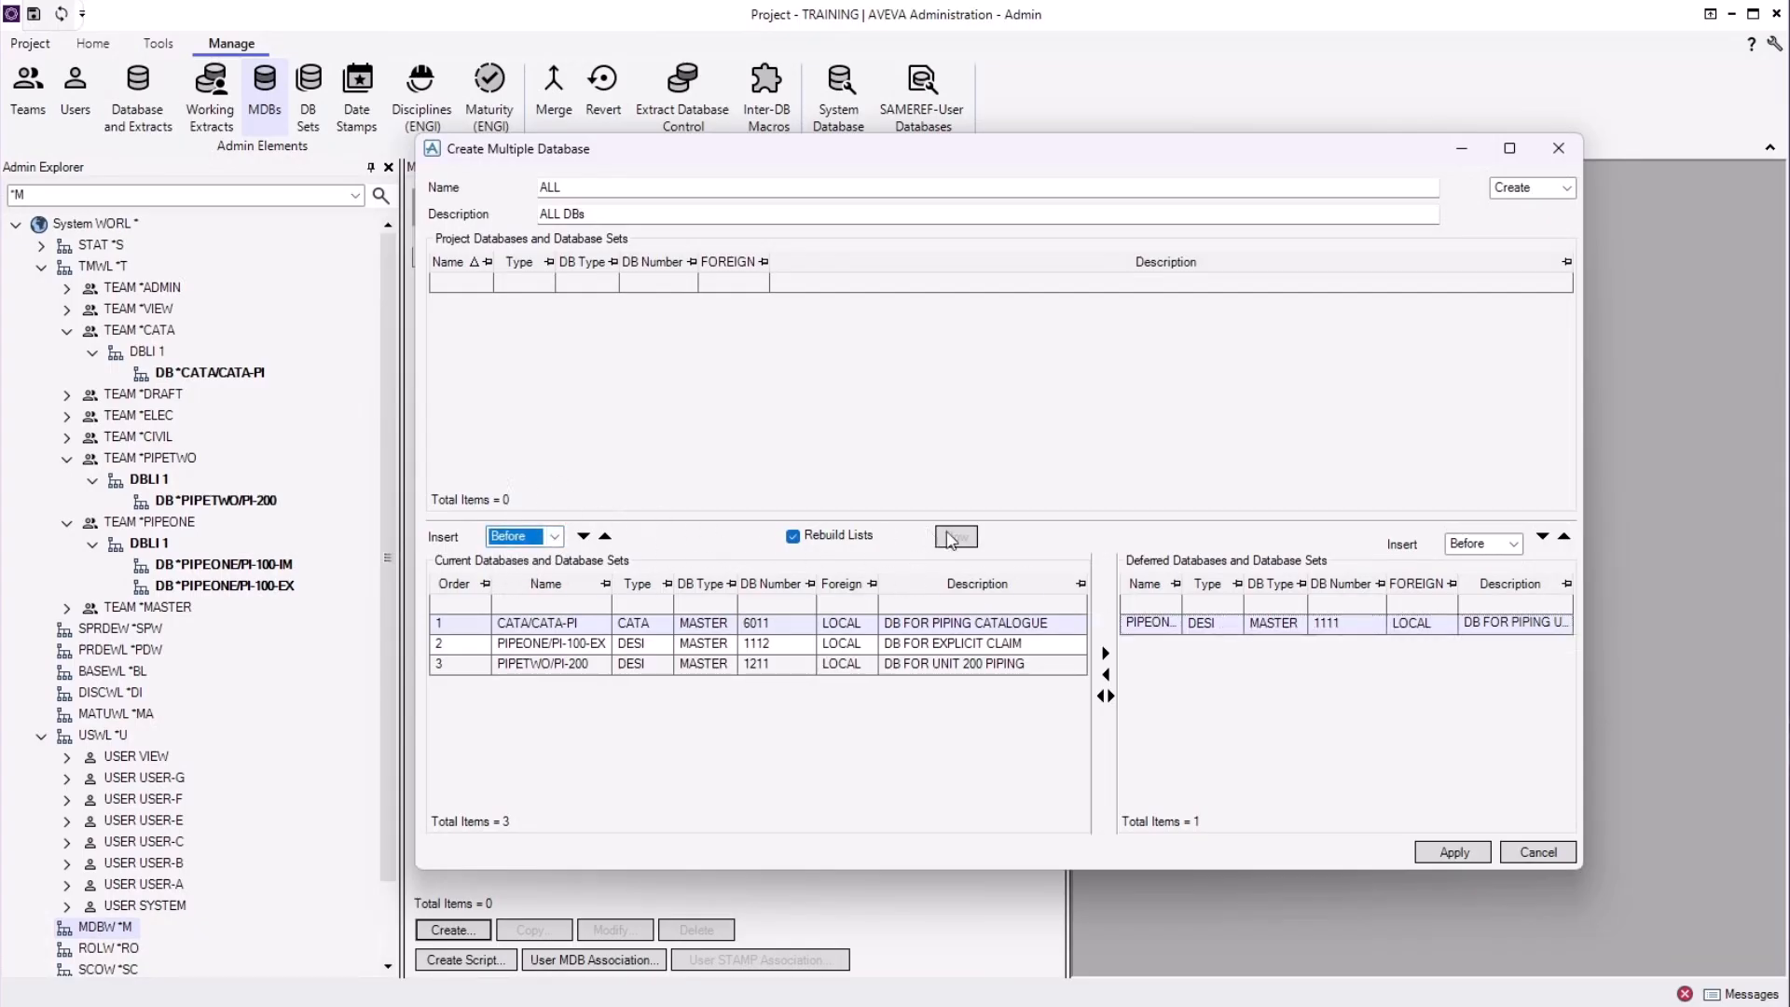
pyautogui.click(1106, 675)
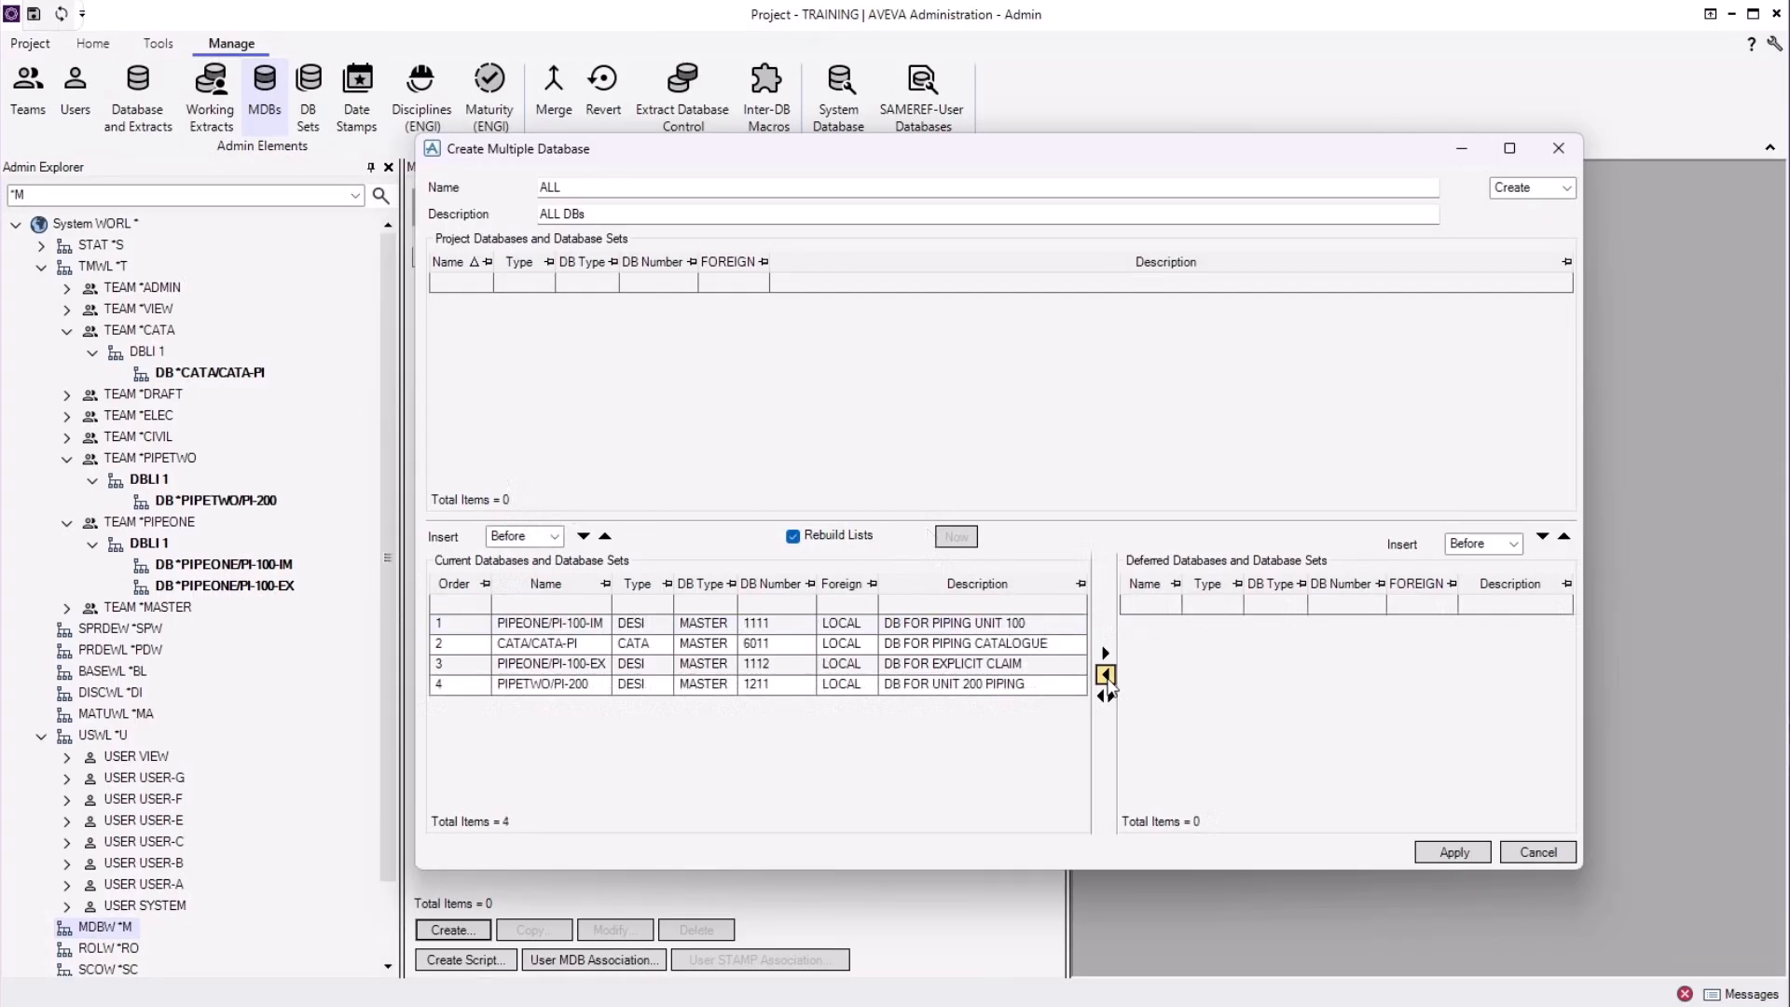
# Remove CATA/CATA-PI from the current databases and reinsert it after PIPETWO/PI-200.
pyautogui.click(1040, 648)
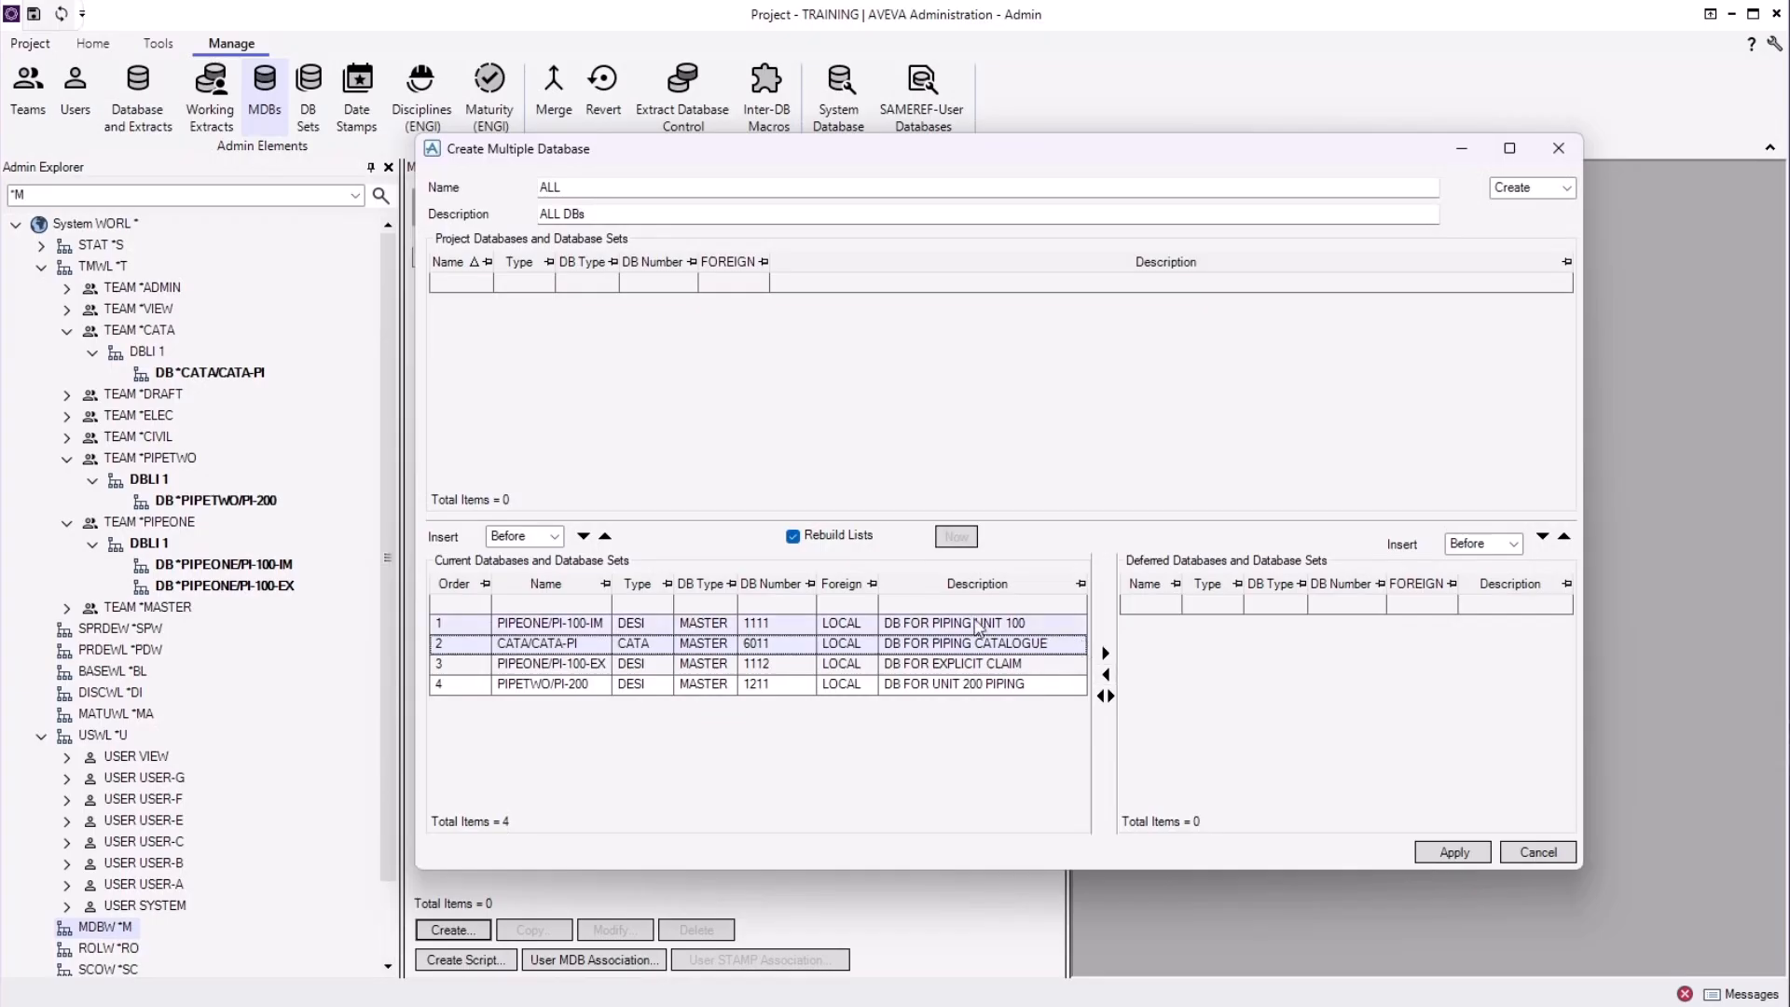
pyautogui.click(605, 536)
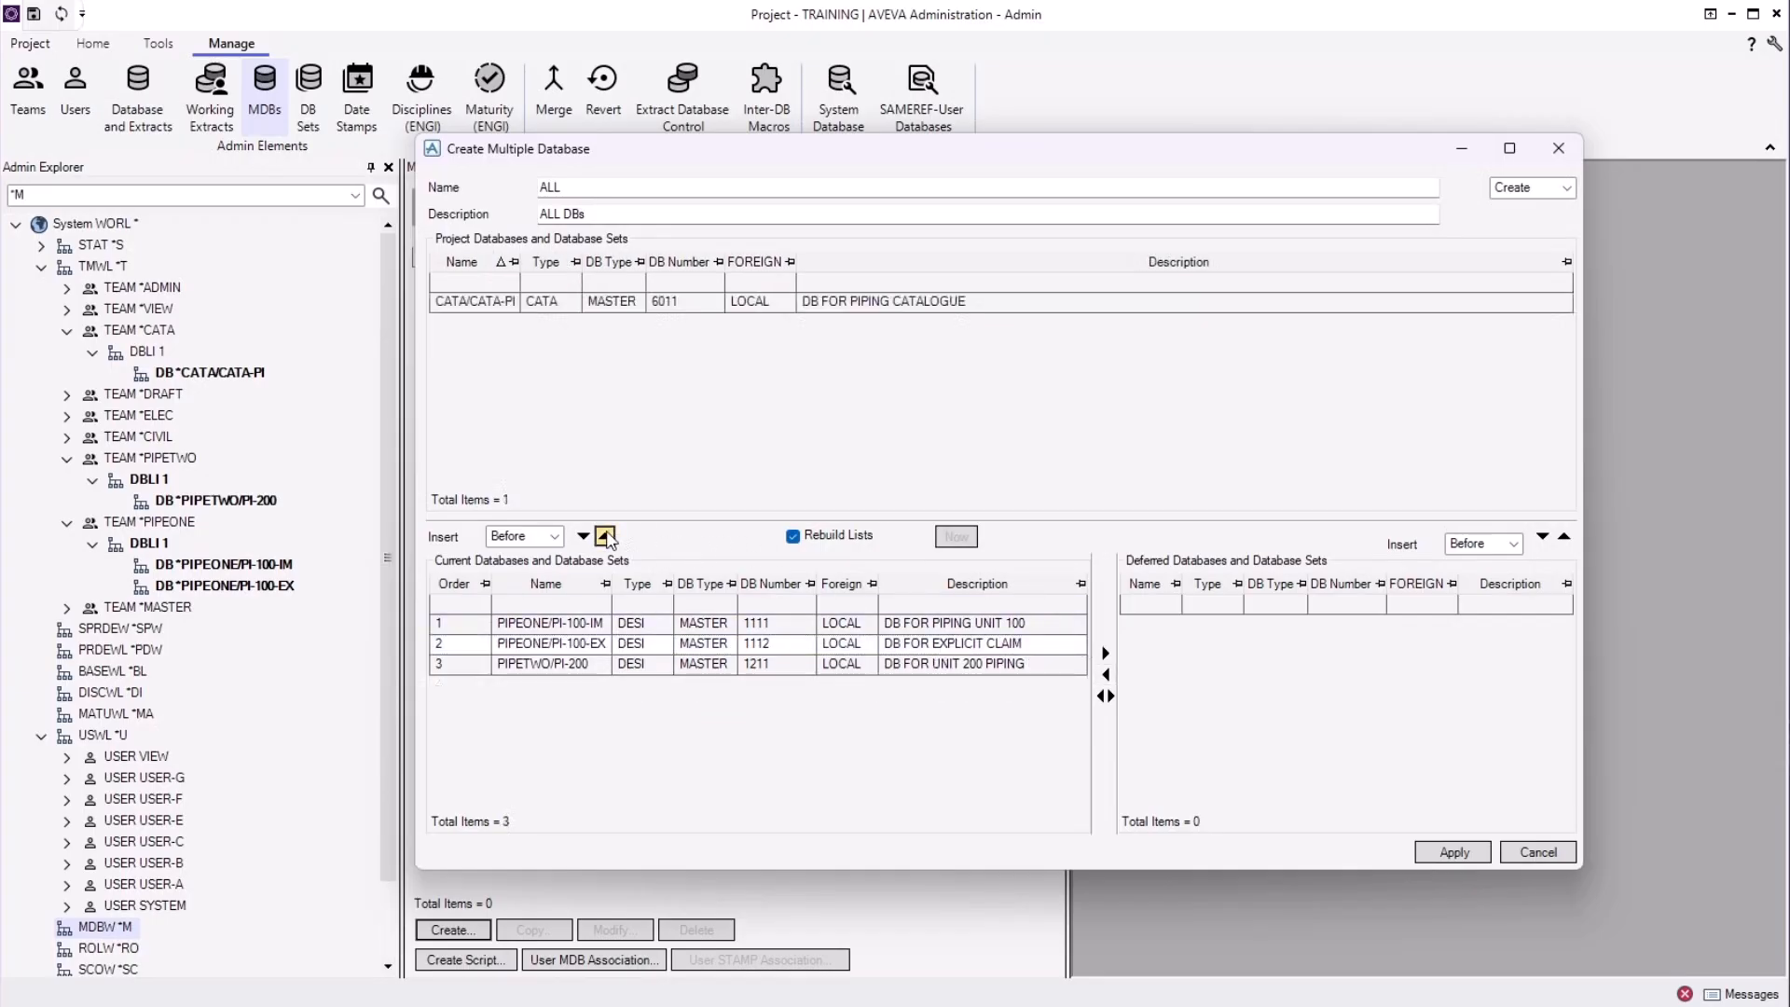
pyautogui.click(626, 308)
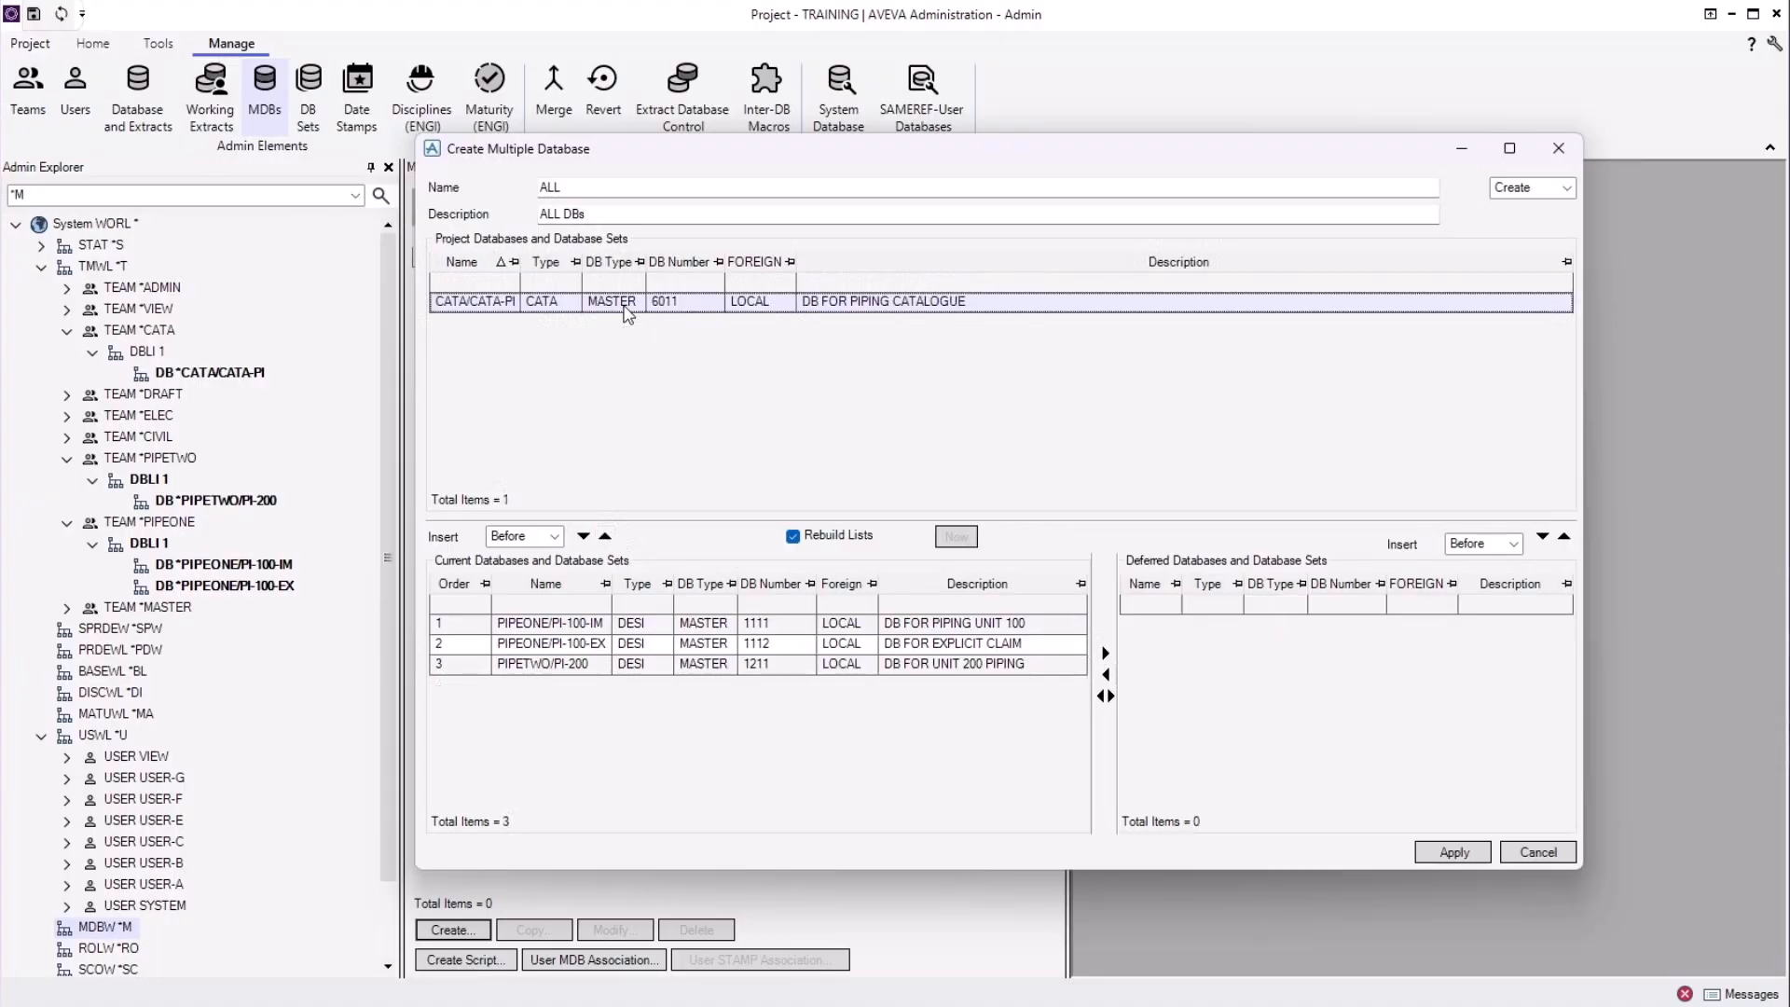
pyautogui.click(664, 668)
pyautogui.click(554, 536)
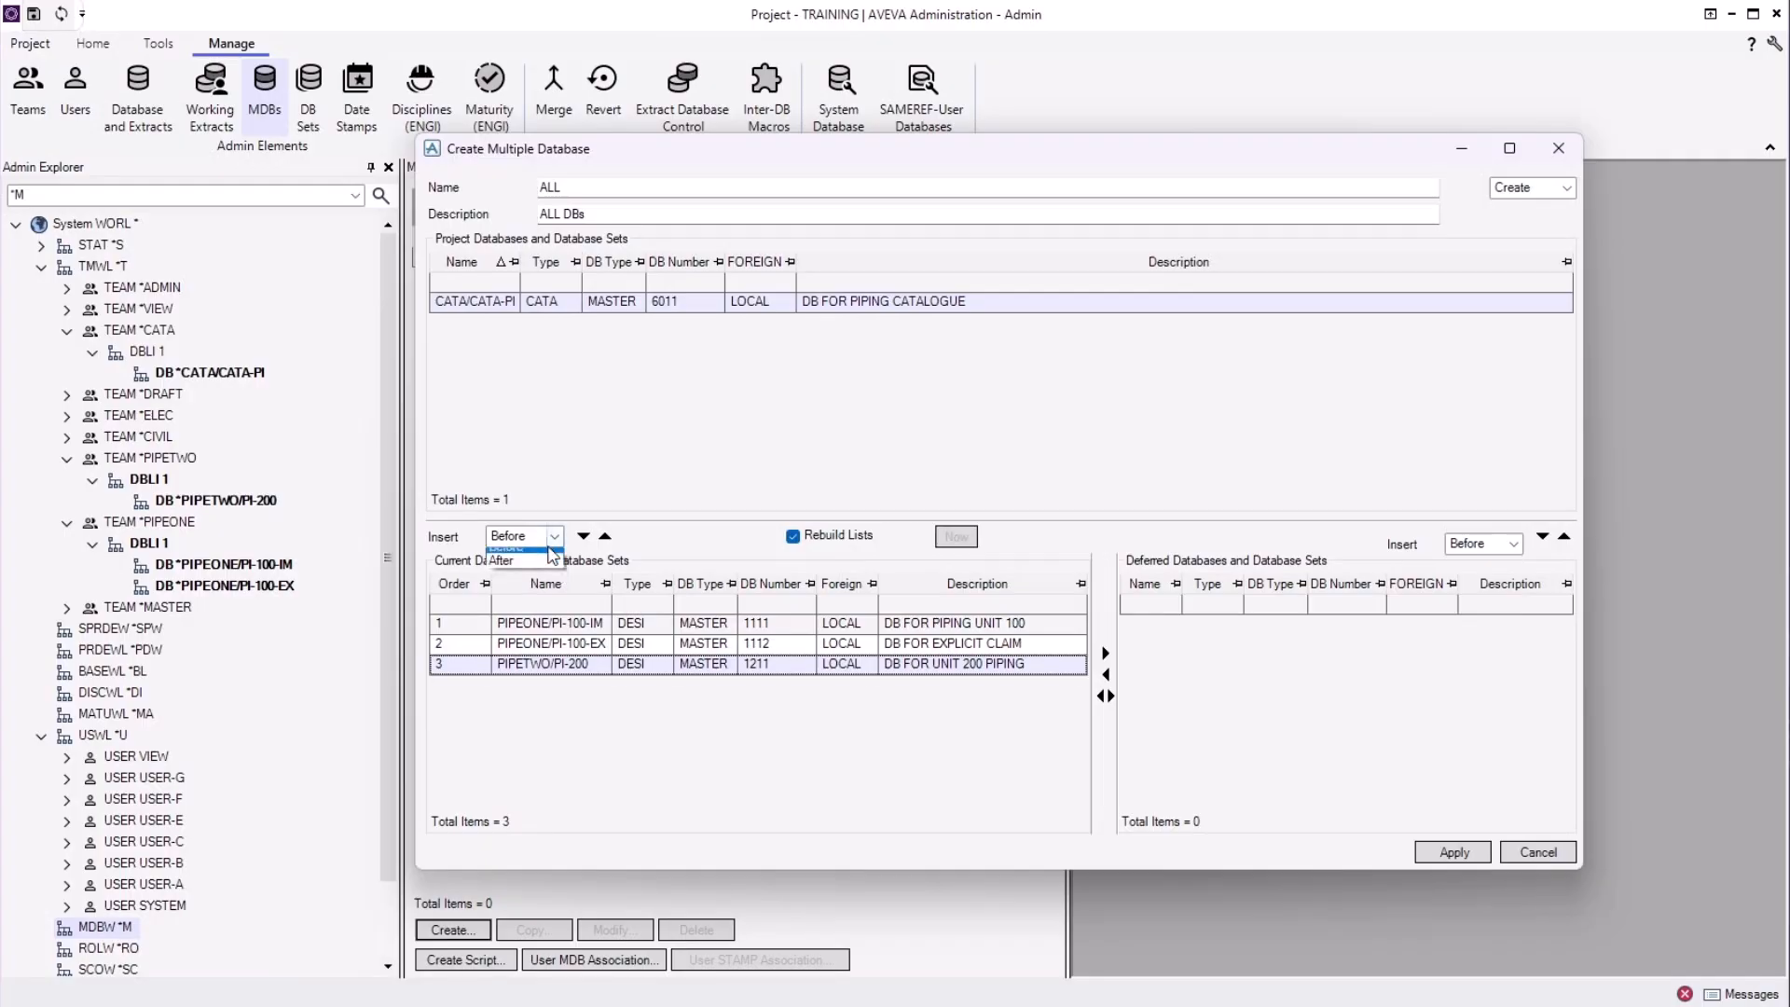
pyautogui.click(548, 570)
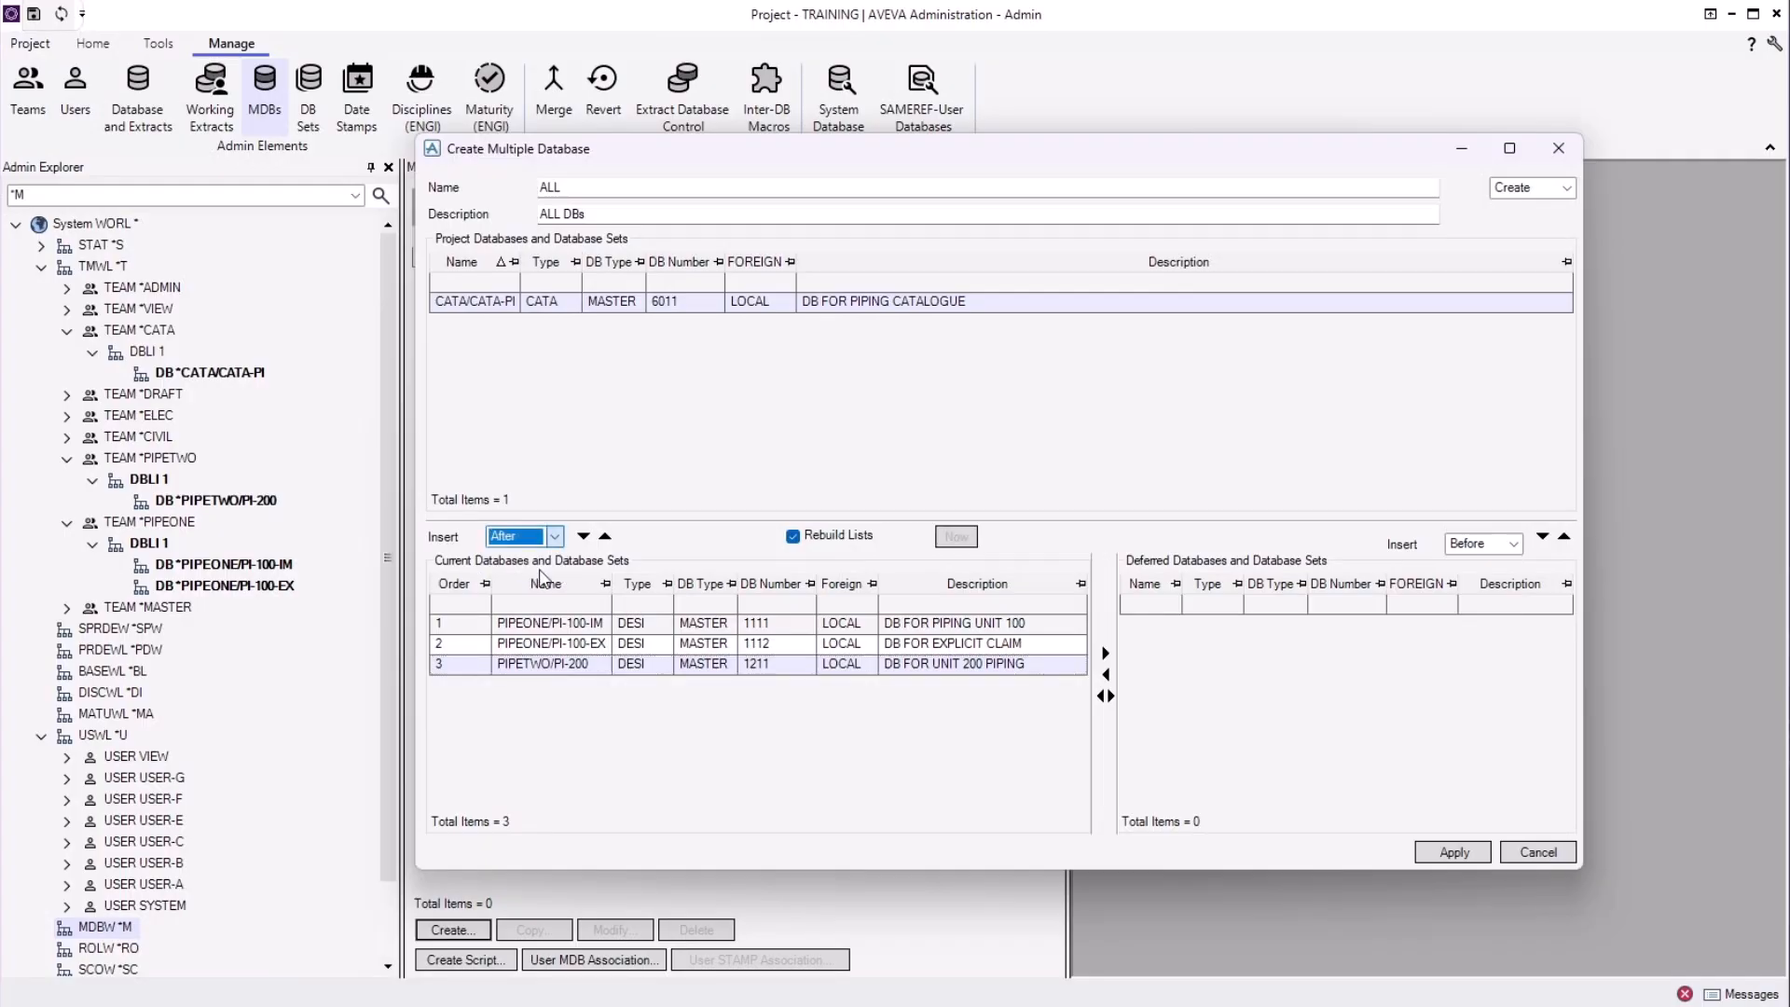
pyautogui.click(584, 537)
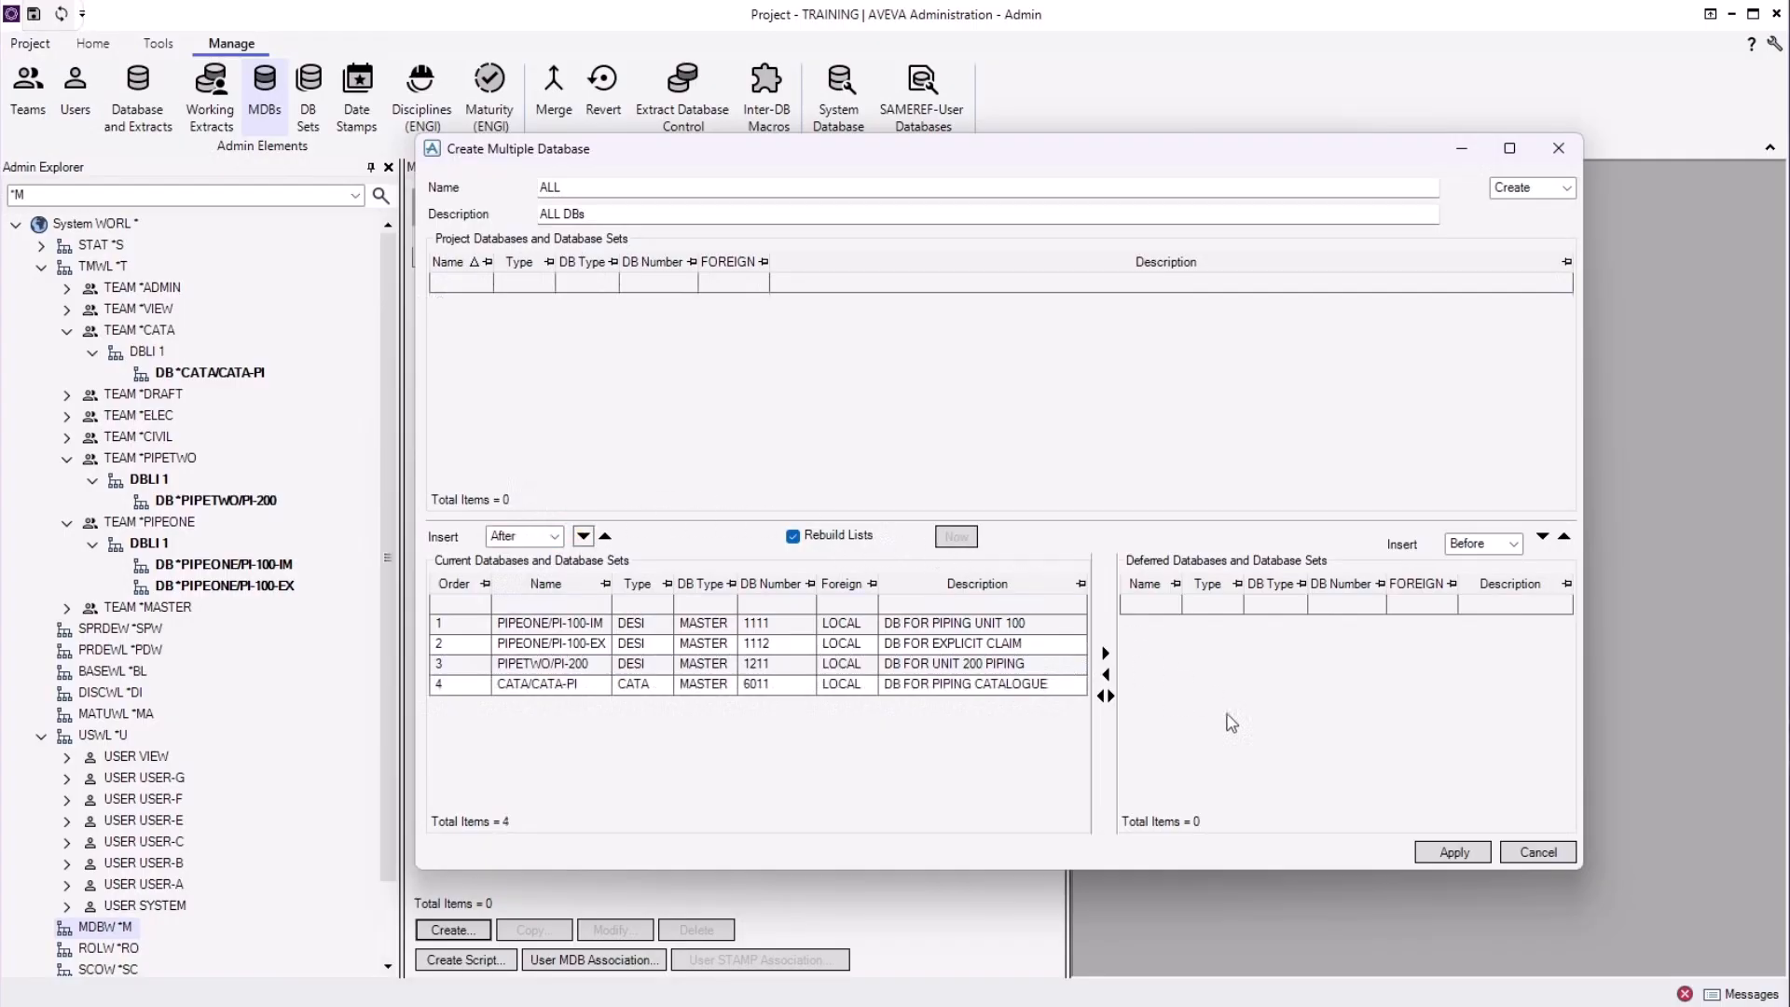
# Create the ALL multiple database, close the creation dialog and save the work.
pyautogui.click(1437, 856)
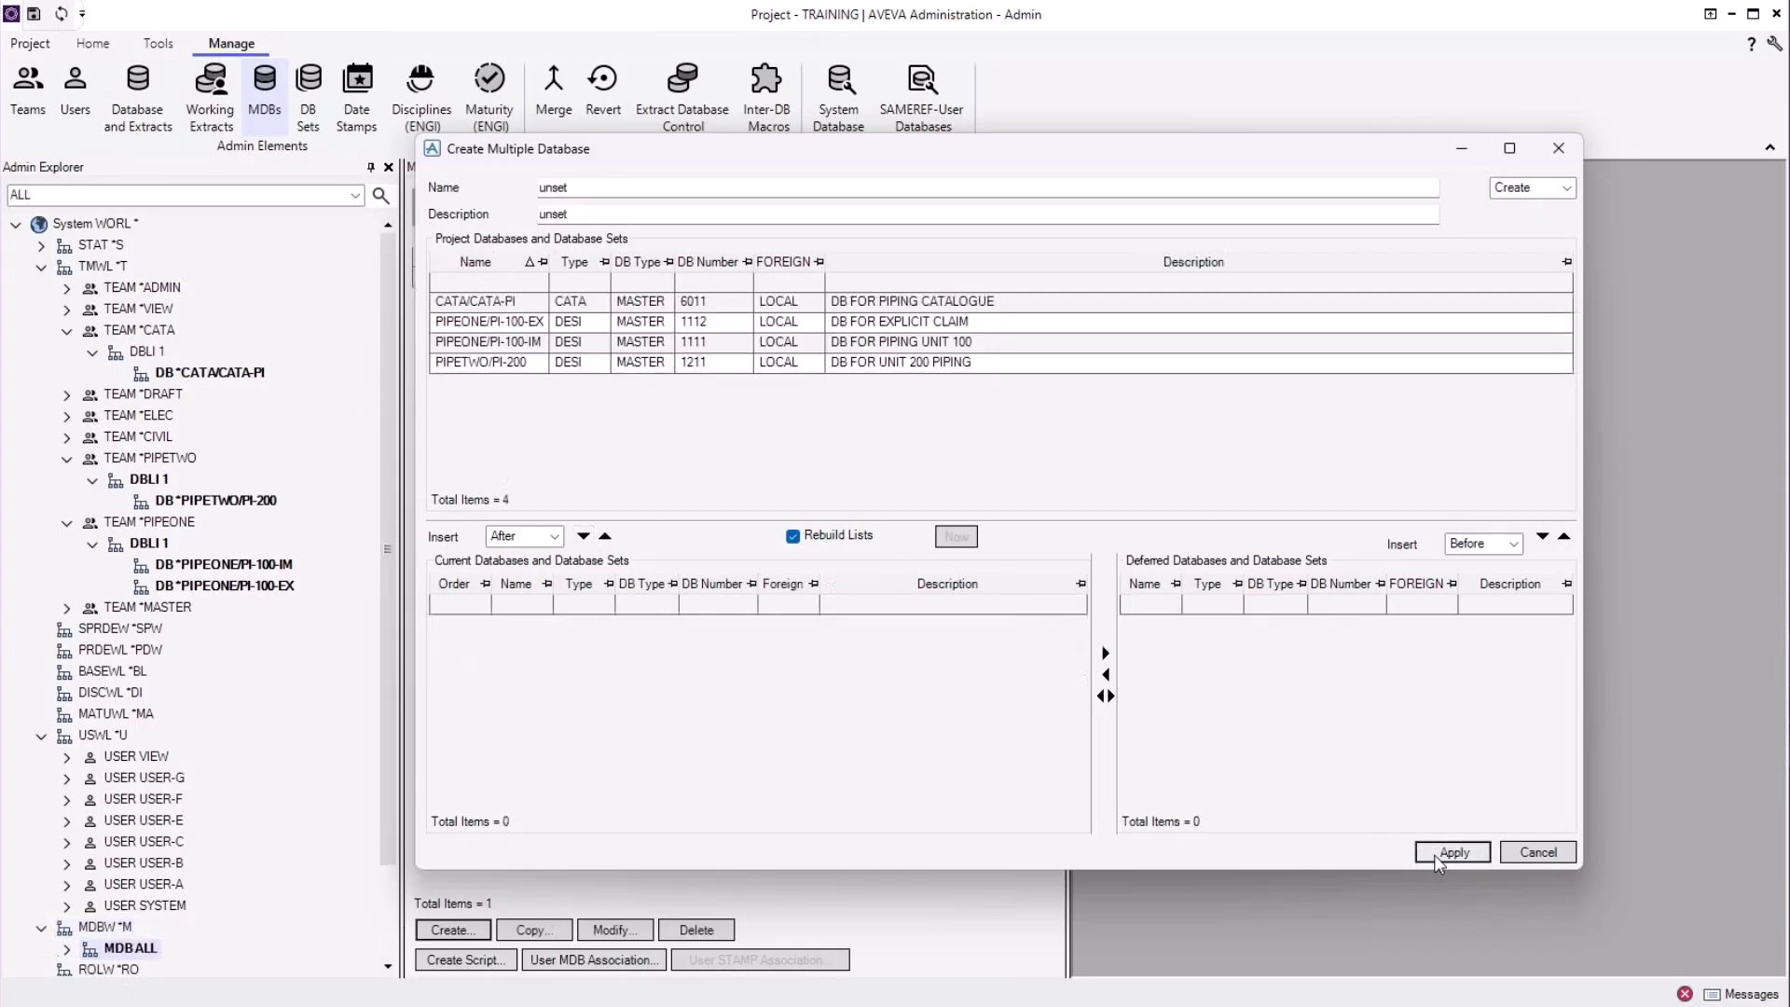
pyautogui.click(1536, 854)
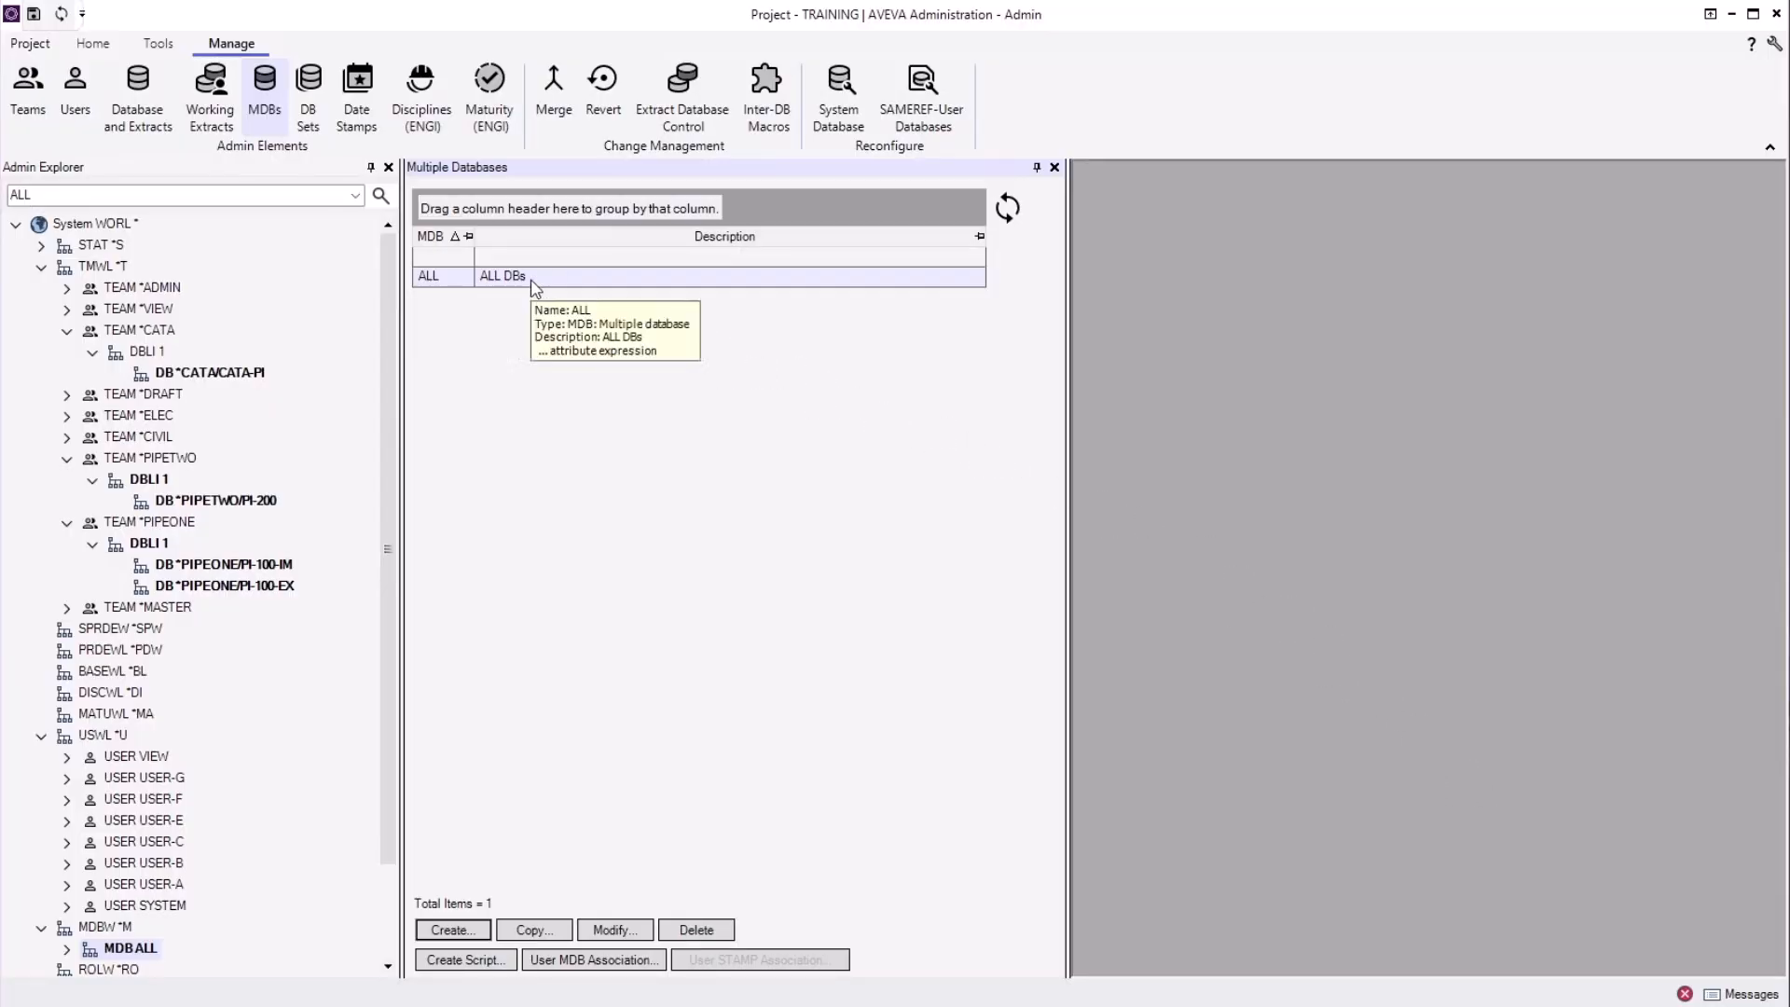
pyautogui.click(32, 15)
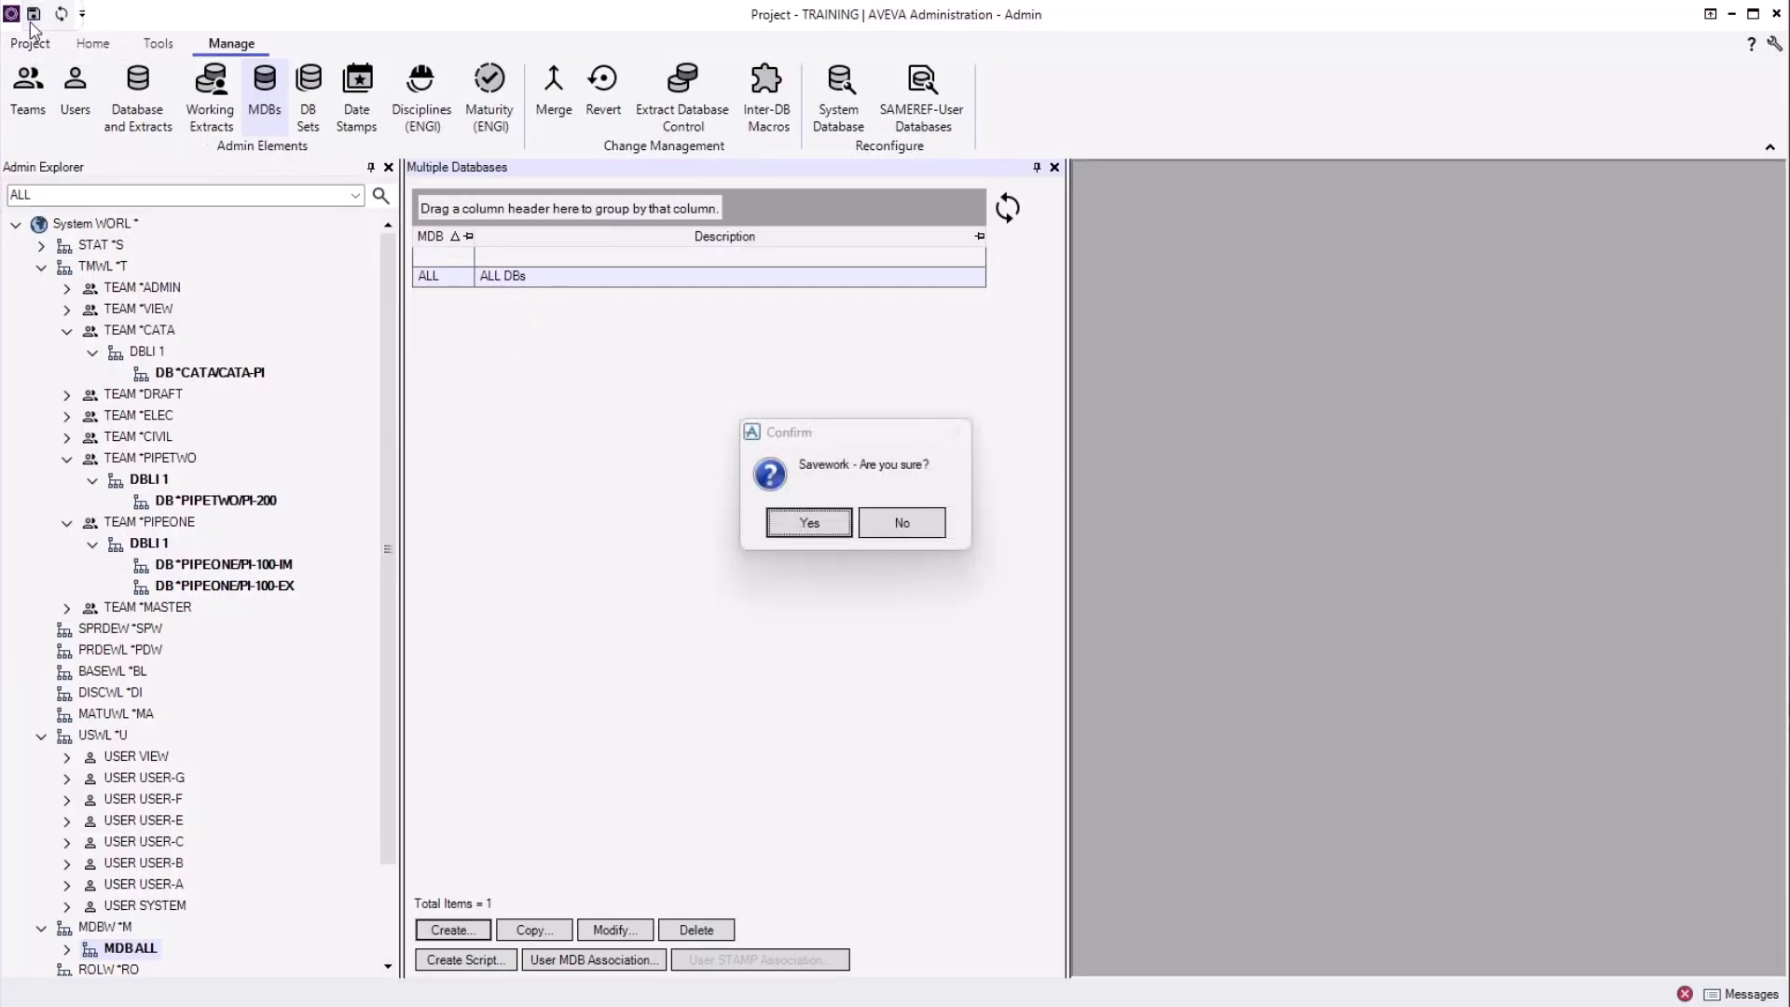
pyautogui.click(810, 523)
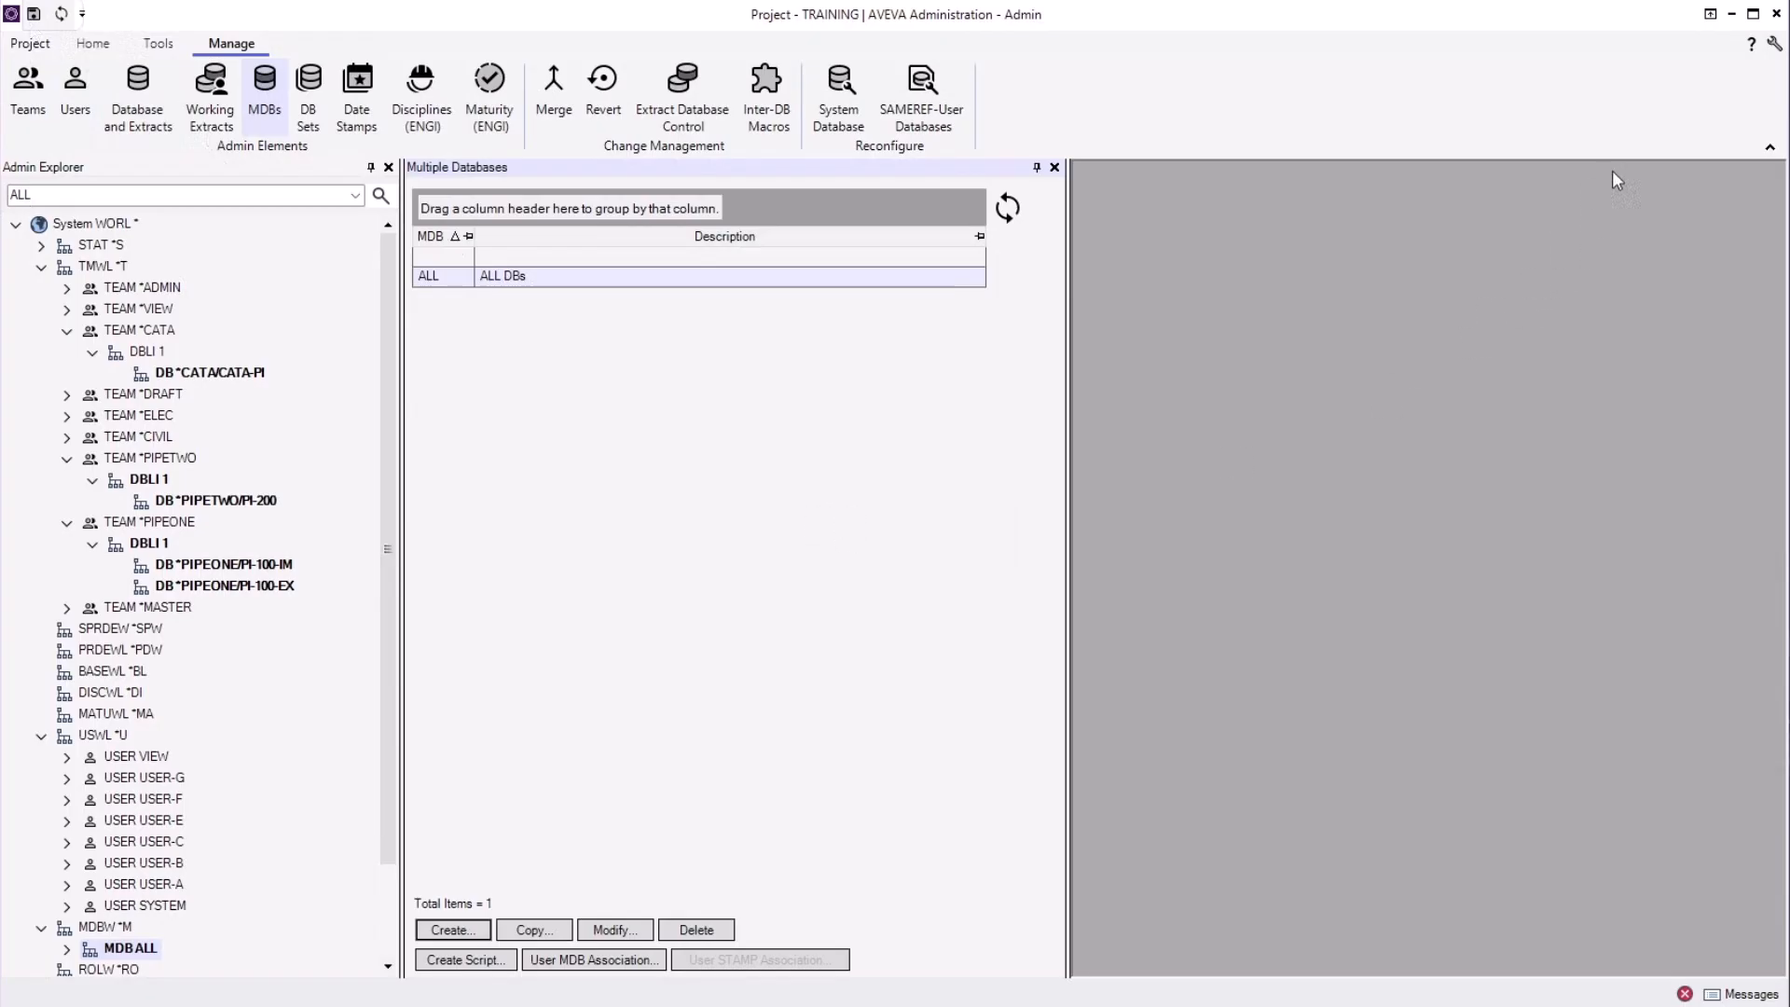
# Switch to AVEVA E3D Design, enter the account password for the TRAINING project and open Model with the ALL MDB.
pyautogui.click(1732, 15)
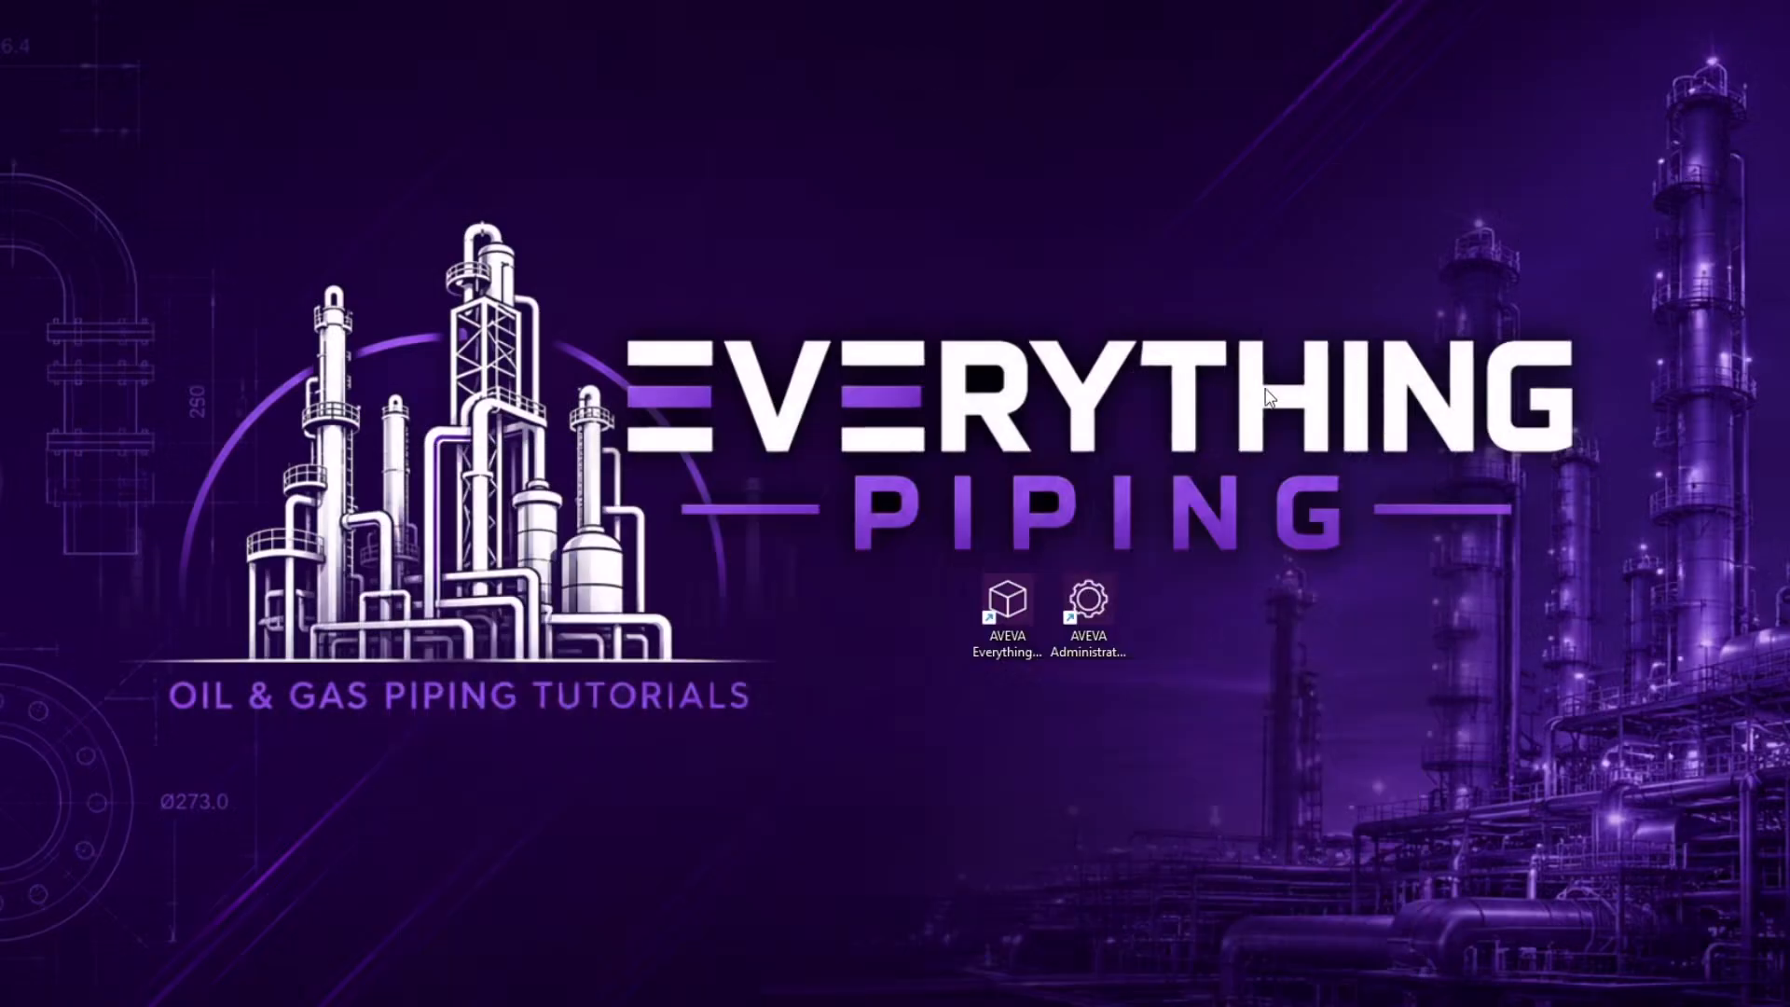
pyautogui.doubleClick(1012, 602)
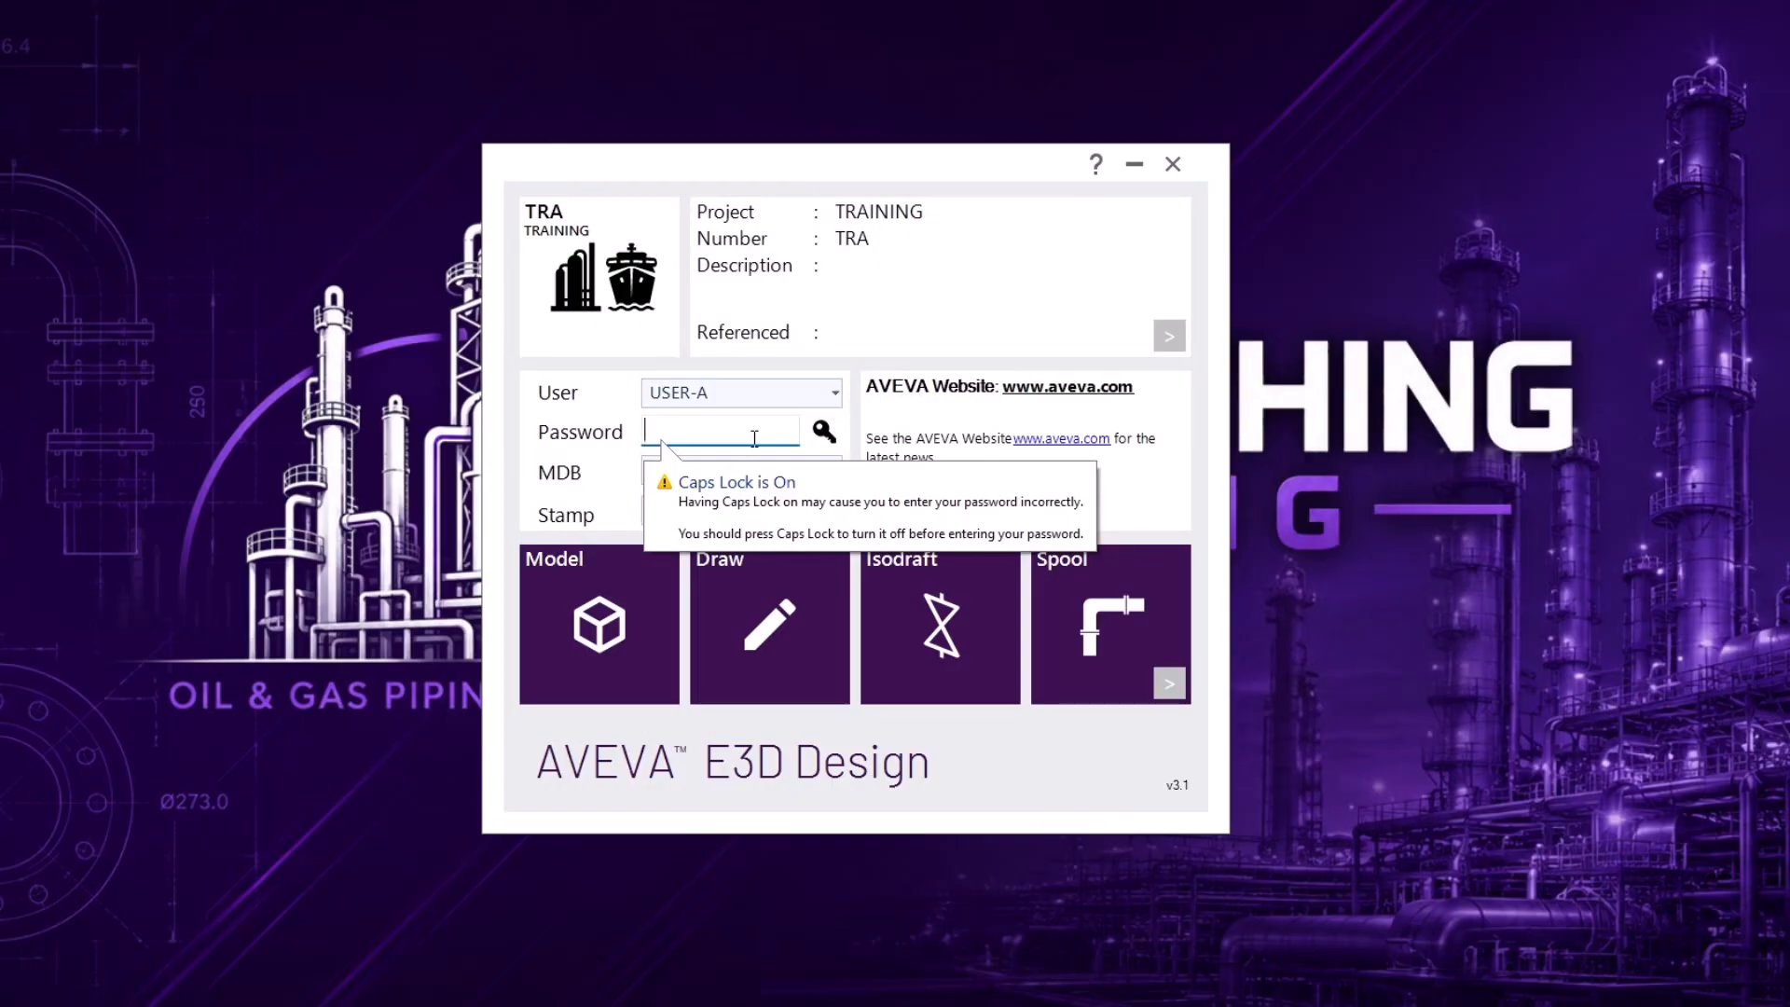
pyautogui.write('AAA')
pyautogui.click(835, 471)
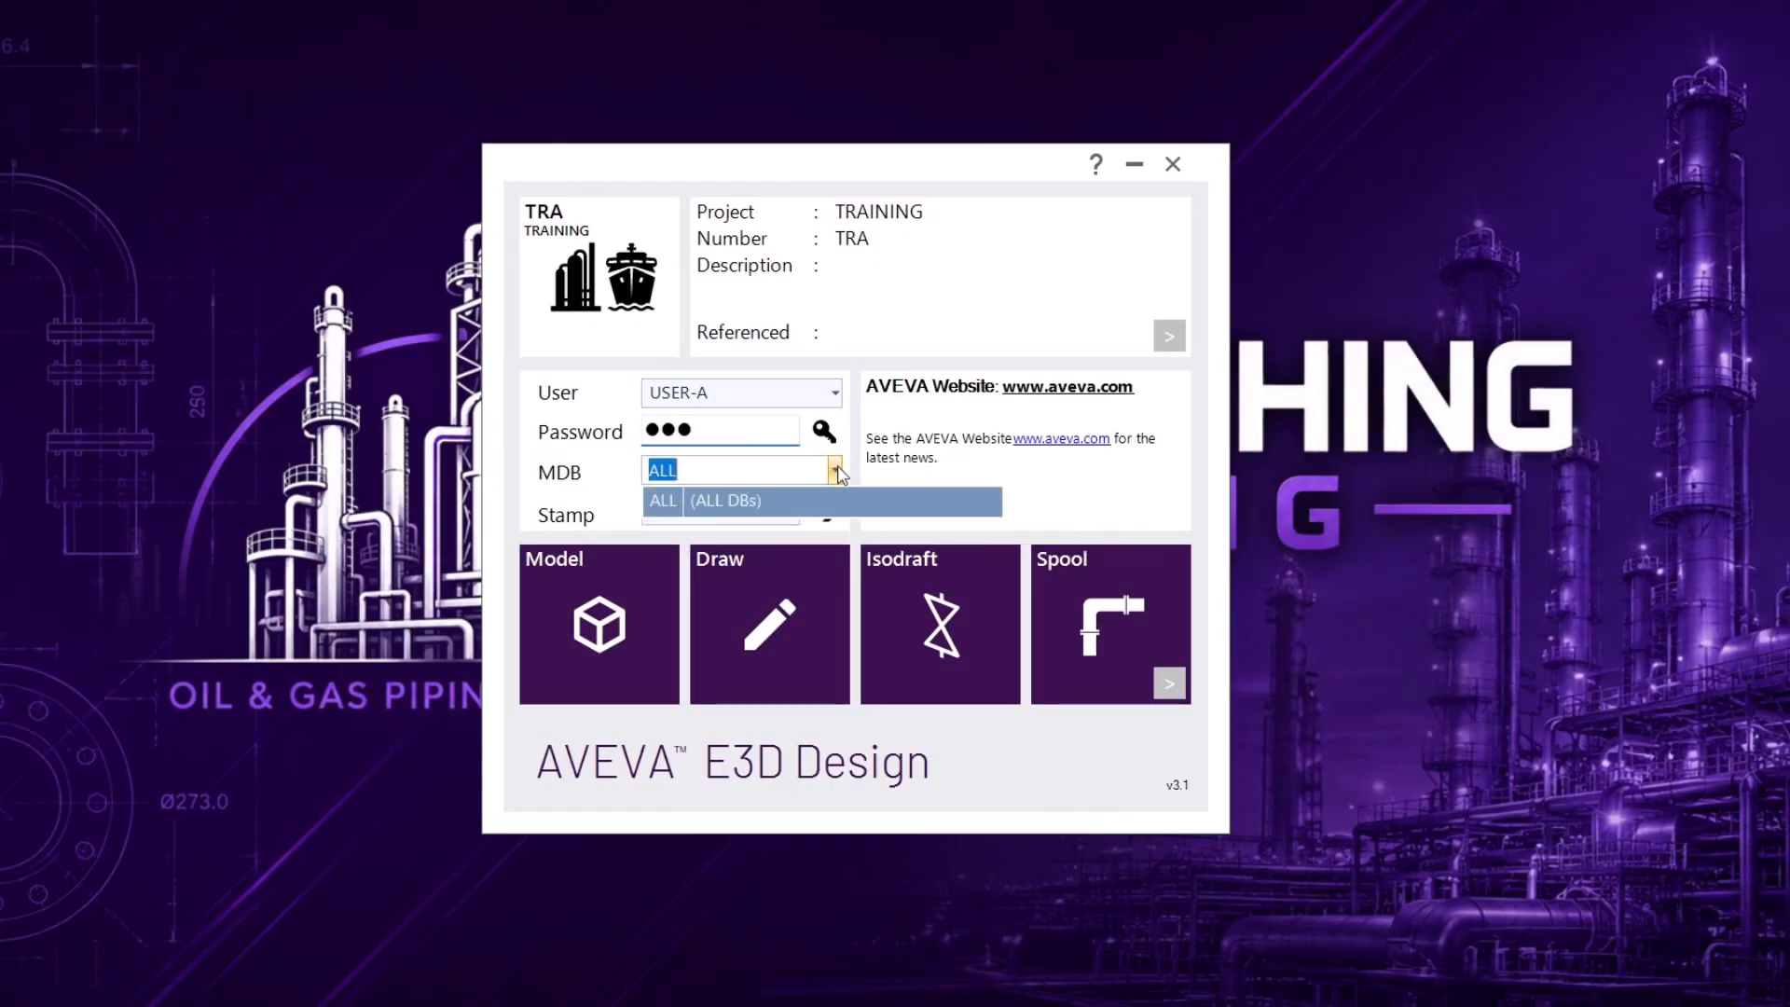
pyautogui.click(737, 501)
pyautogui.click(638, 598)
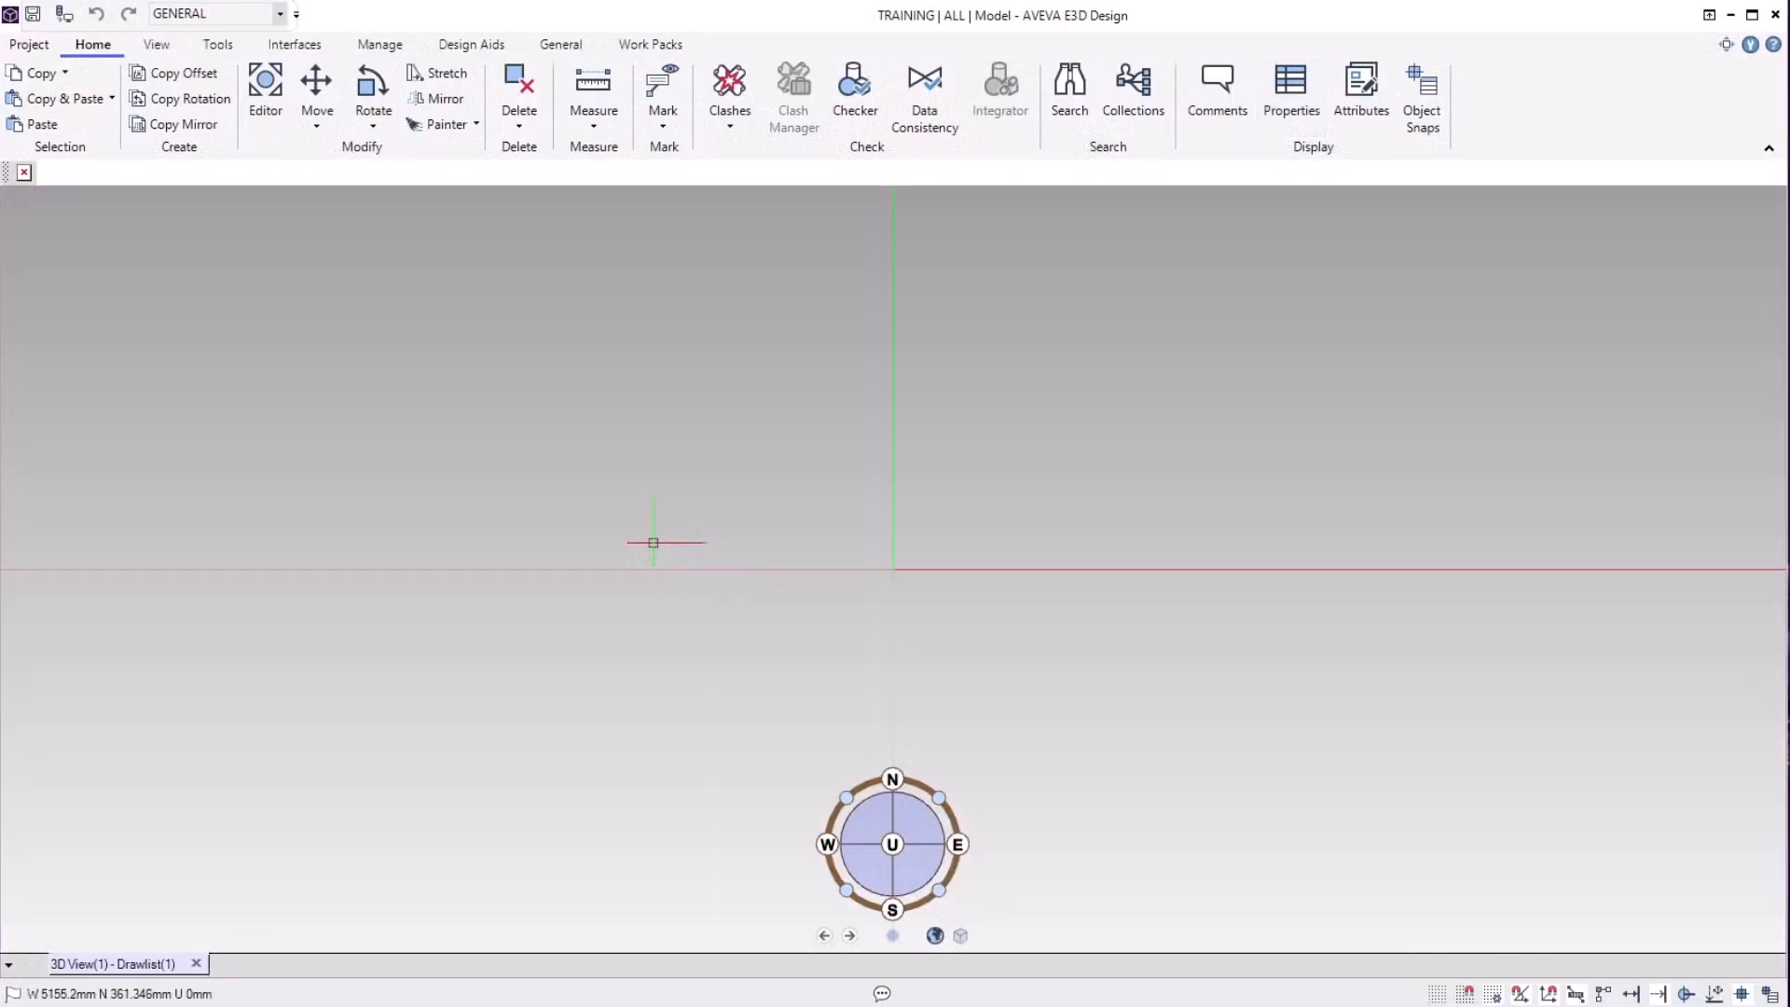
# Display the Model Explorer and expand Model WORL to check the sites of the design databases.
pyautogui.click(207, 47)
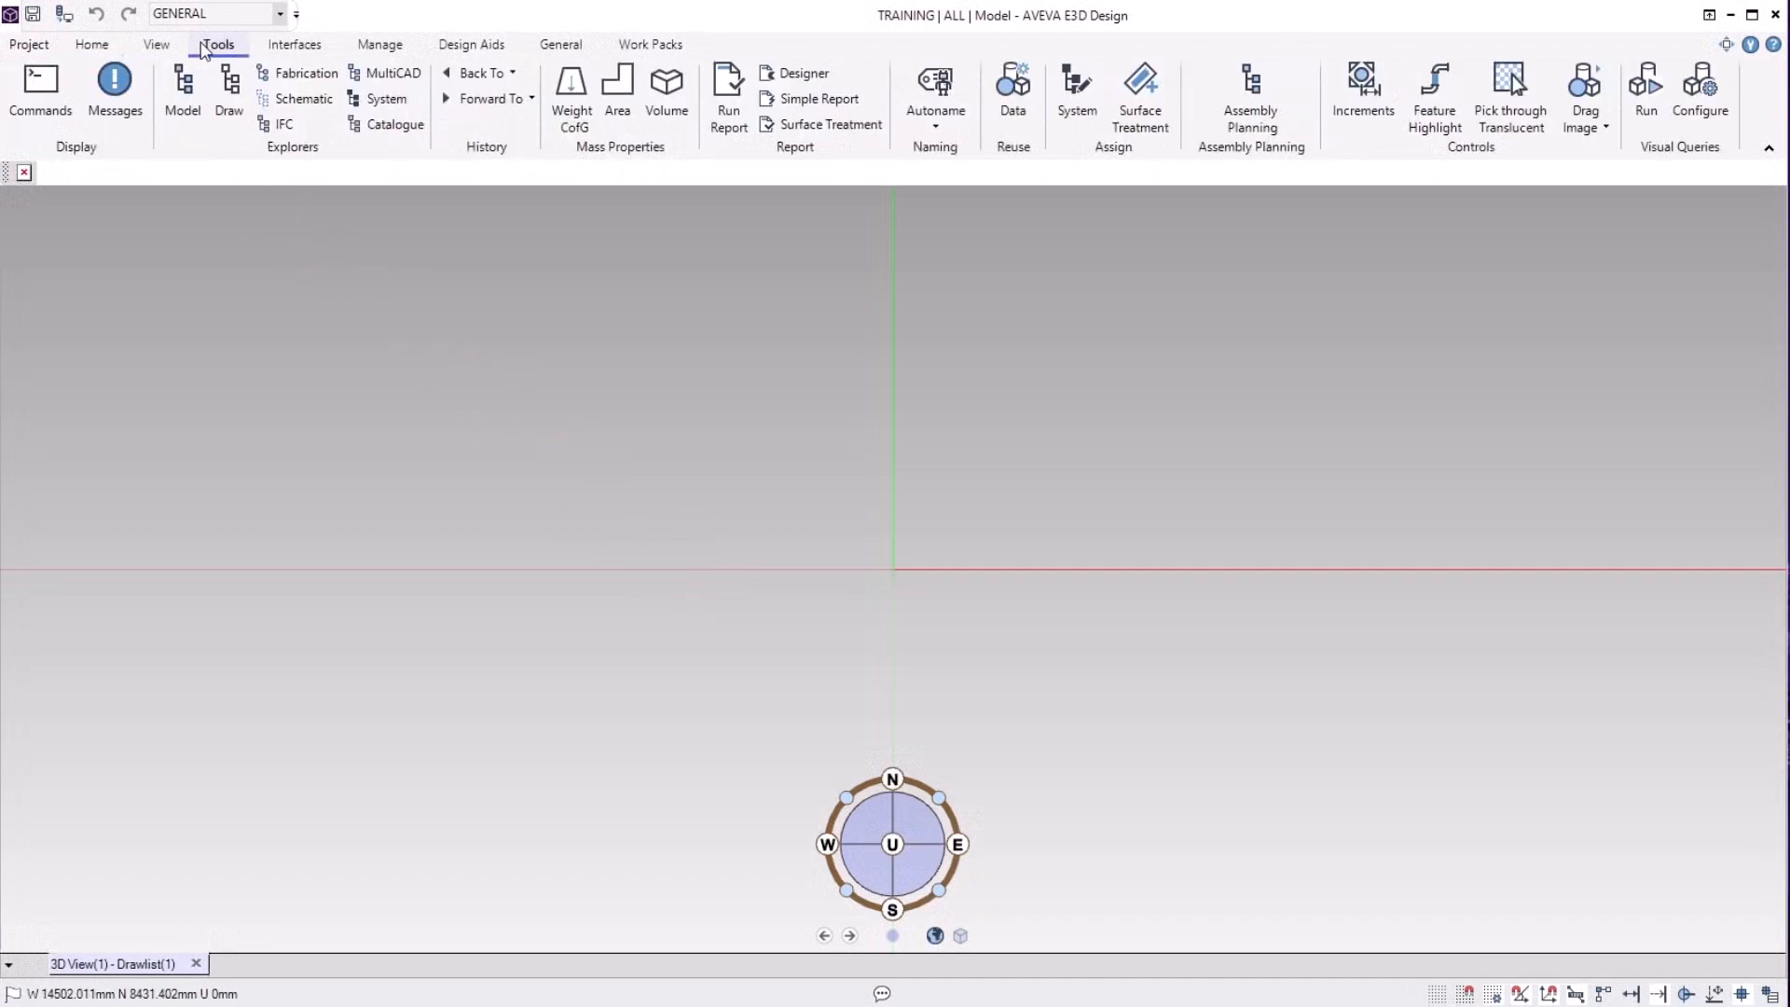
pyautogui.click(184, 91)
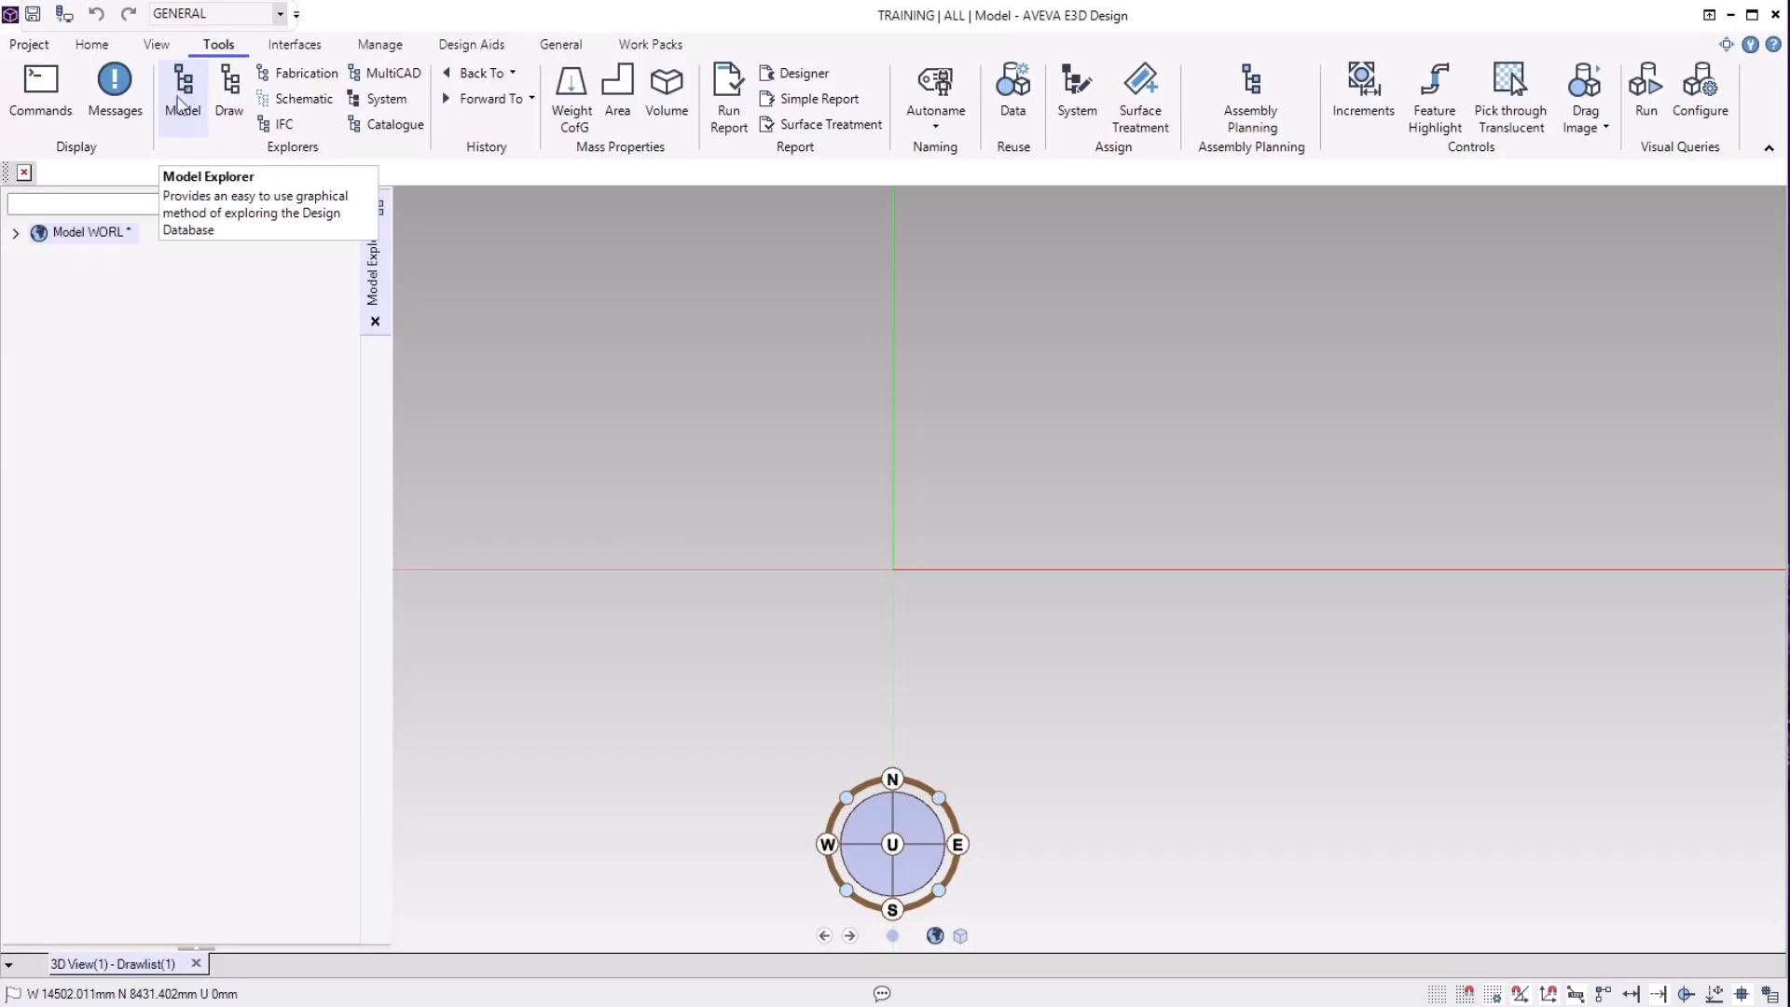
pyautogui.click(16, 233)
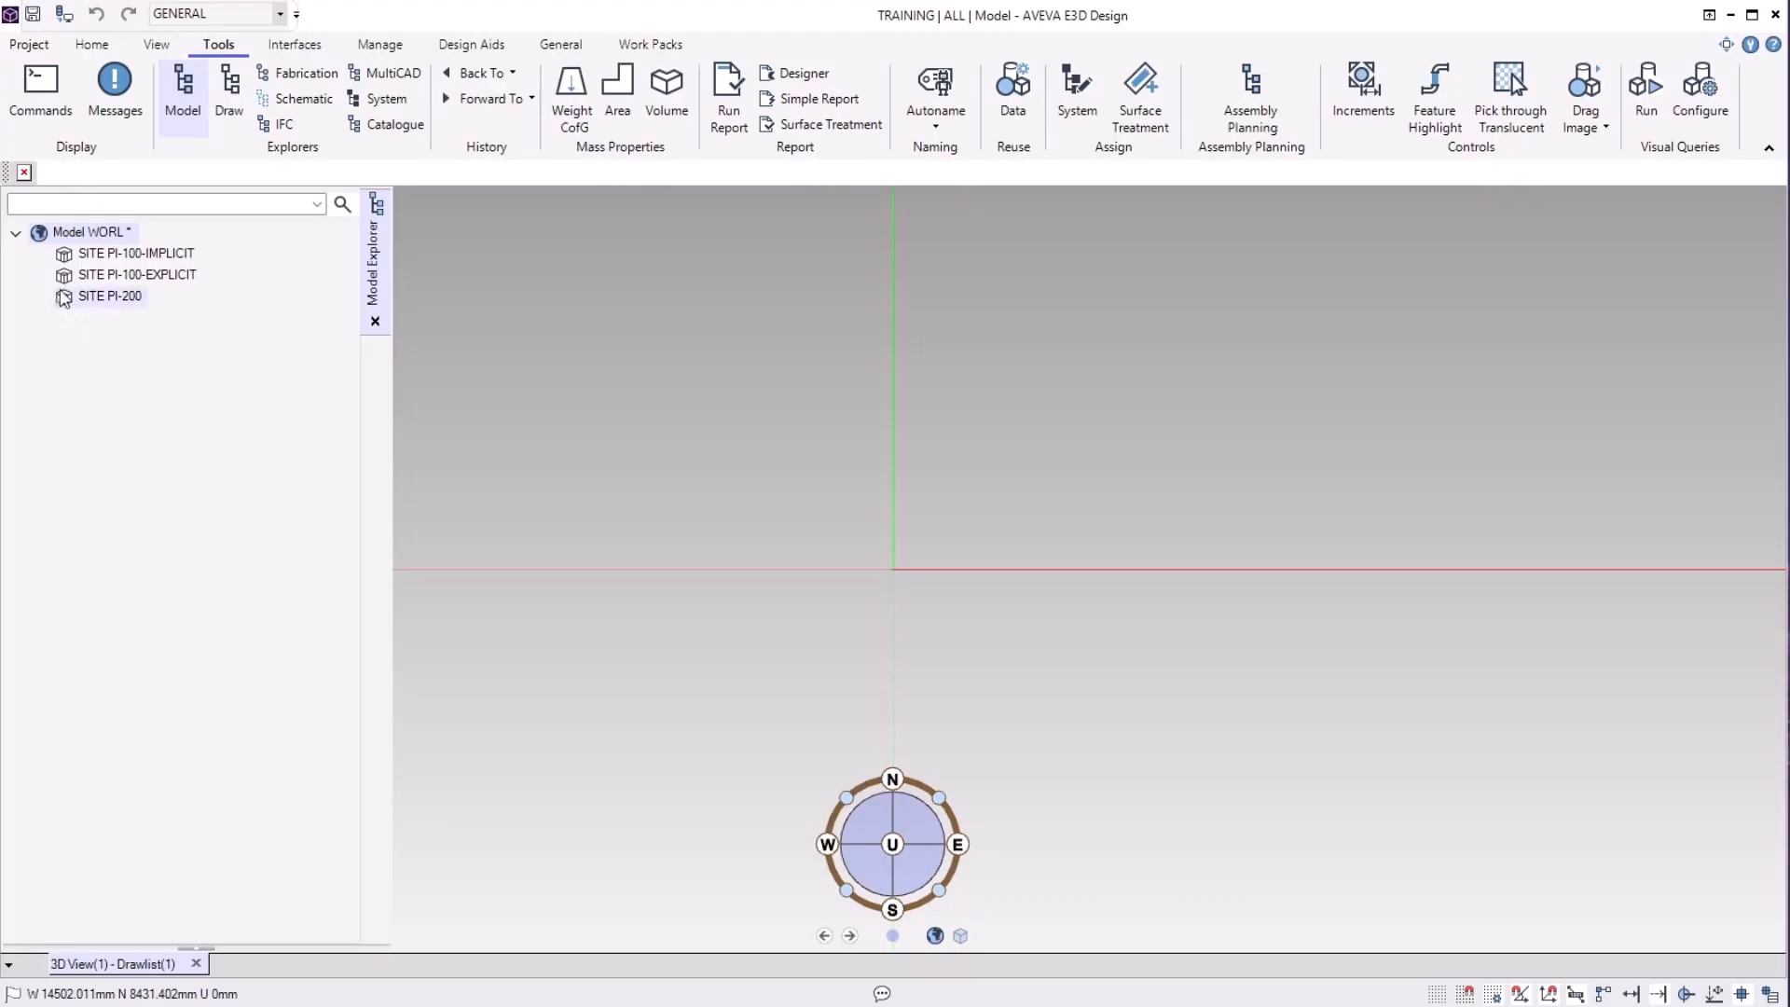
# Open the Command Window and enlarge it over the lower part of the 3D view beside the Model Explorer.
pyautogui.click(57, 97)
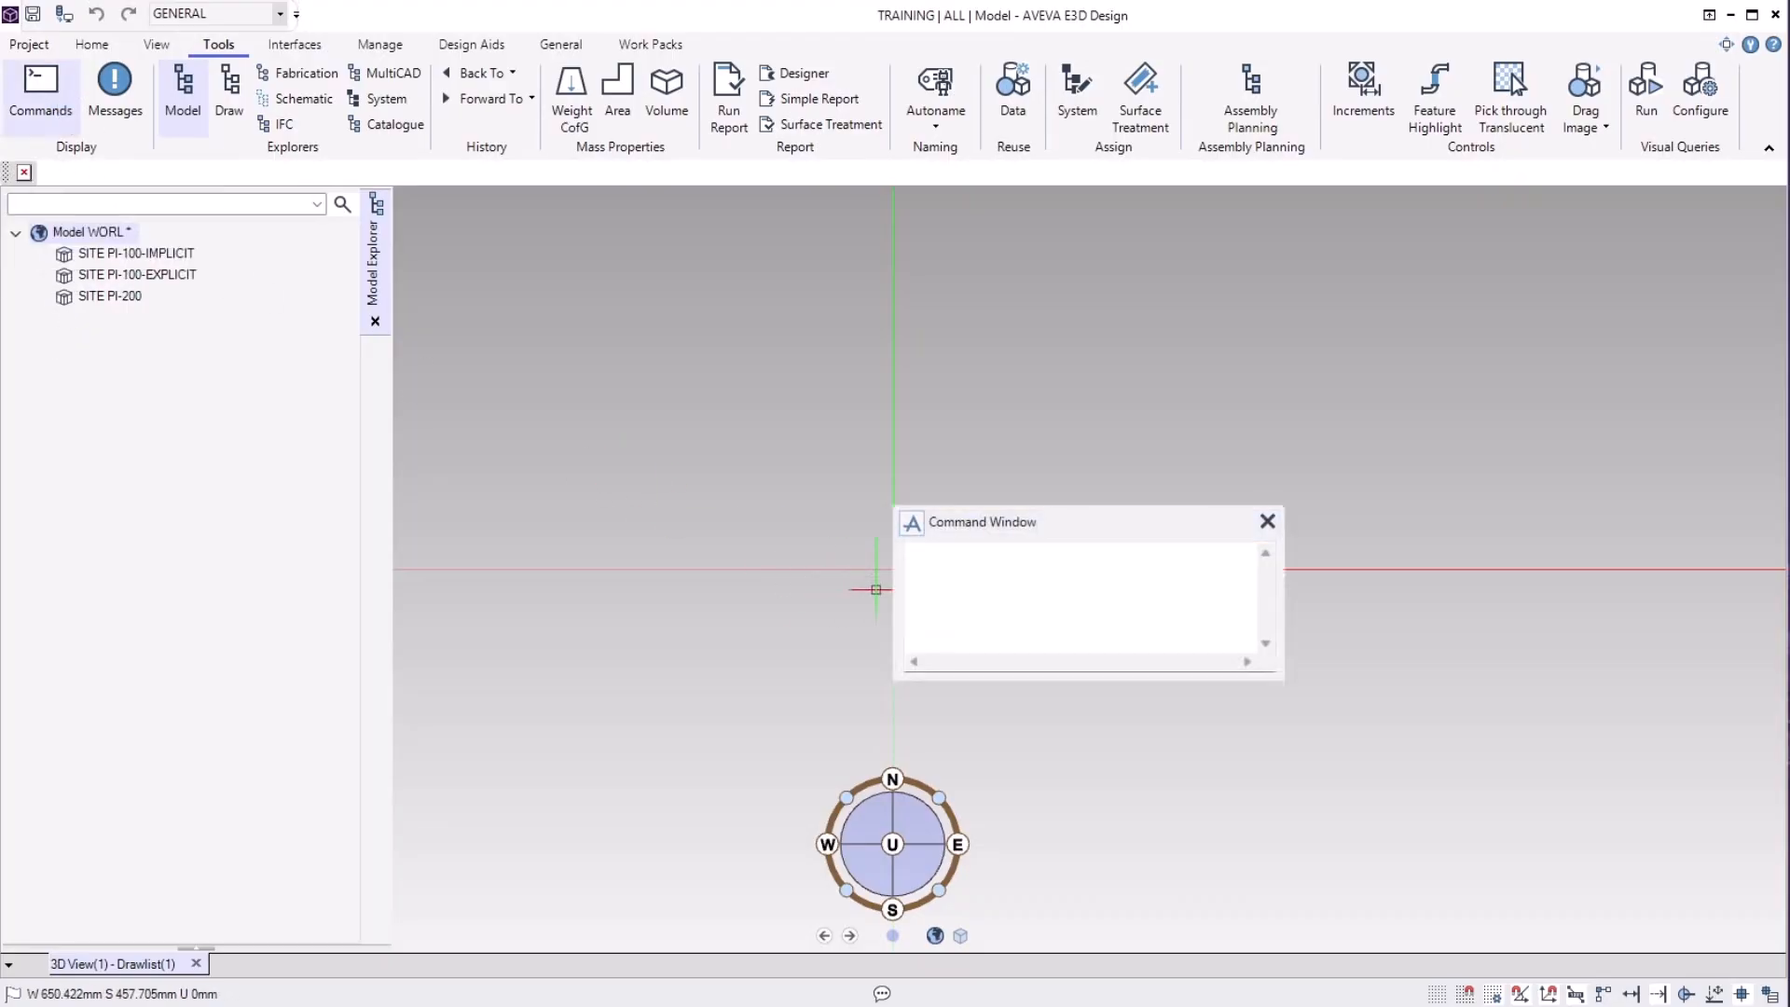
pyautogui.moveTo(987, 544); pyautogui.dragTo(495, 805)
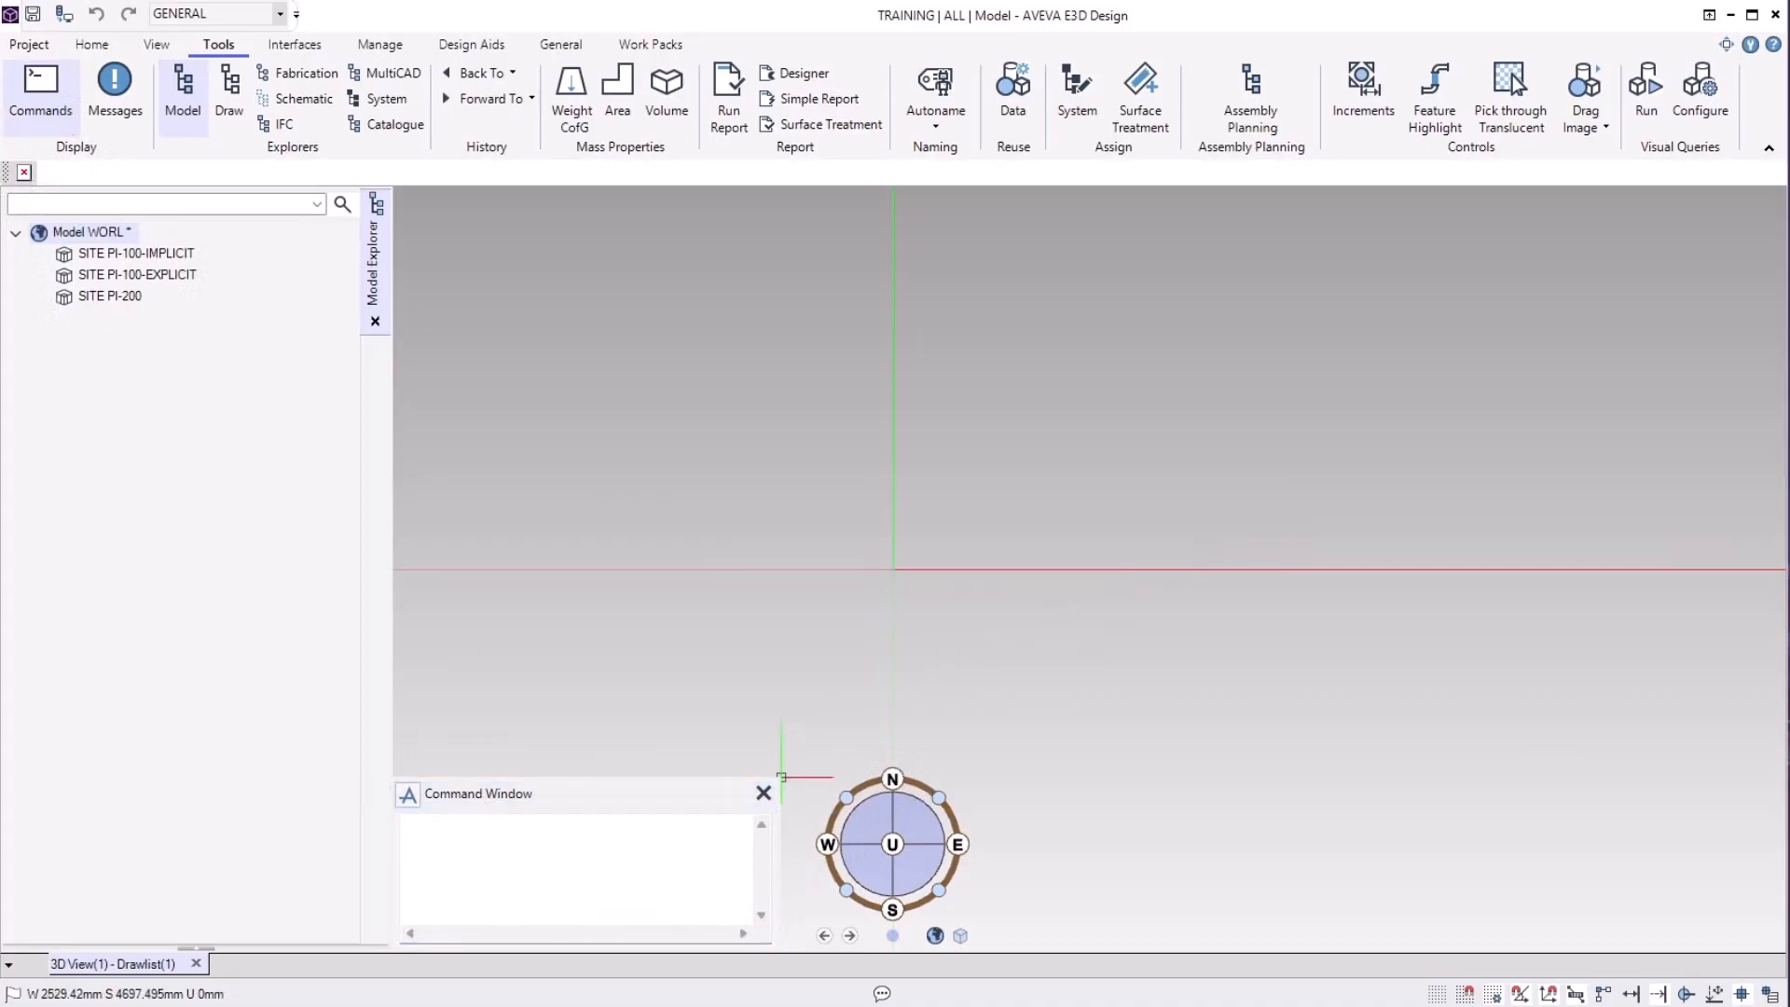
pyautogui.moveTo(772, 786); pyautogui.dragTo(1409, 791)
pyautogui.moveTo(1079, 779); pyautogui.dragTo(1067, 503)
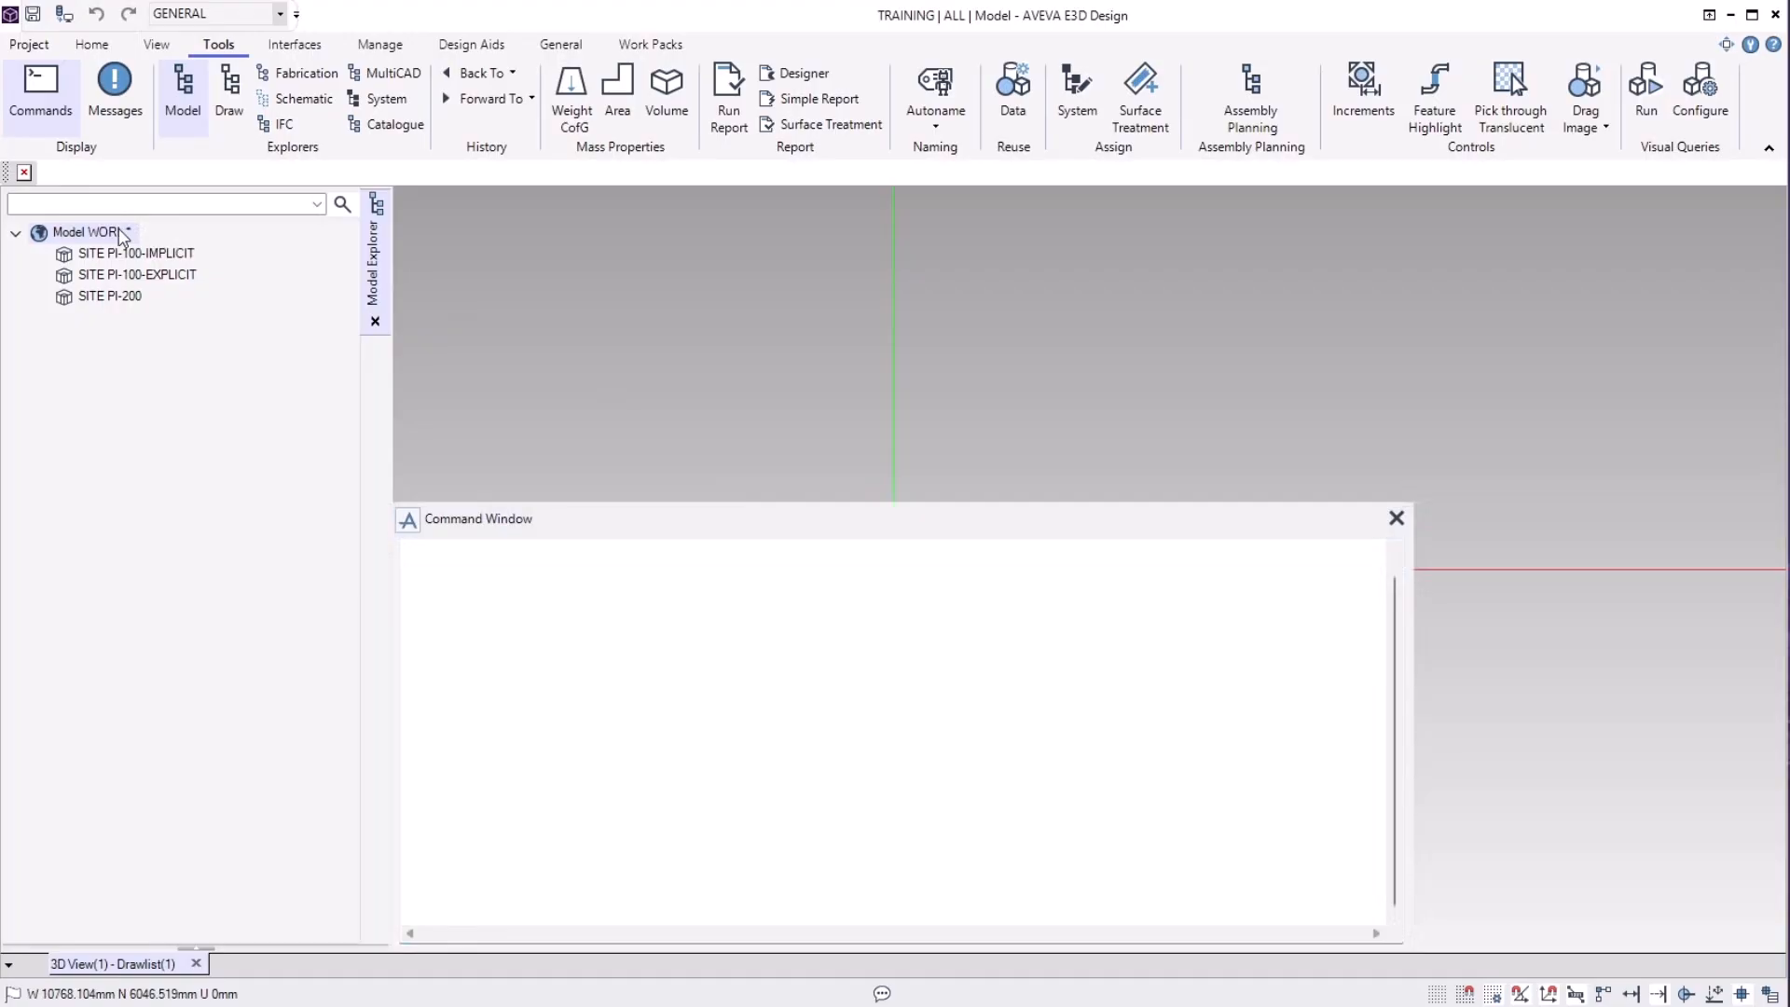
# Query the database name of site PI-100-IMPLICIT with the command Q DBNAM.
pyautogui.click(181, 252)
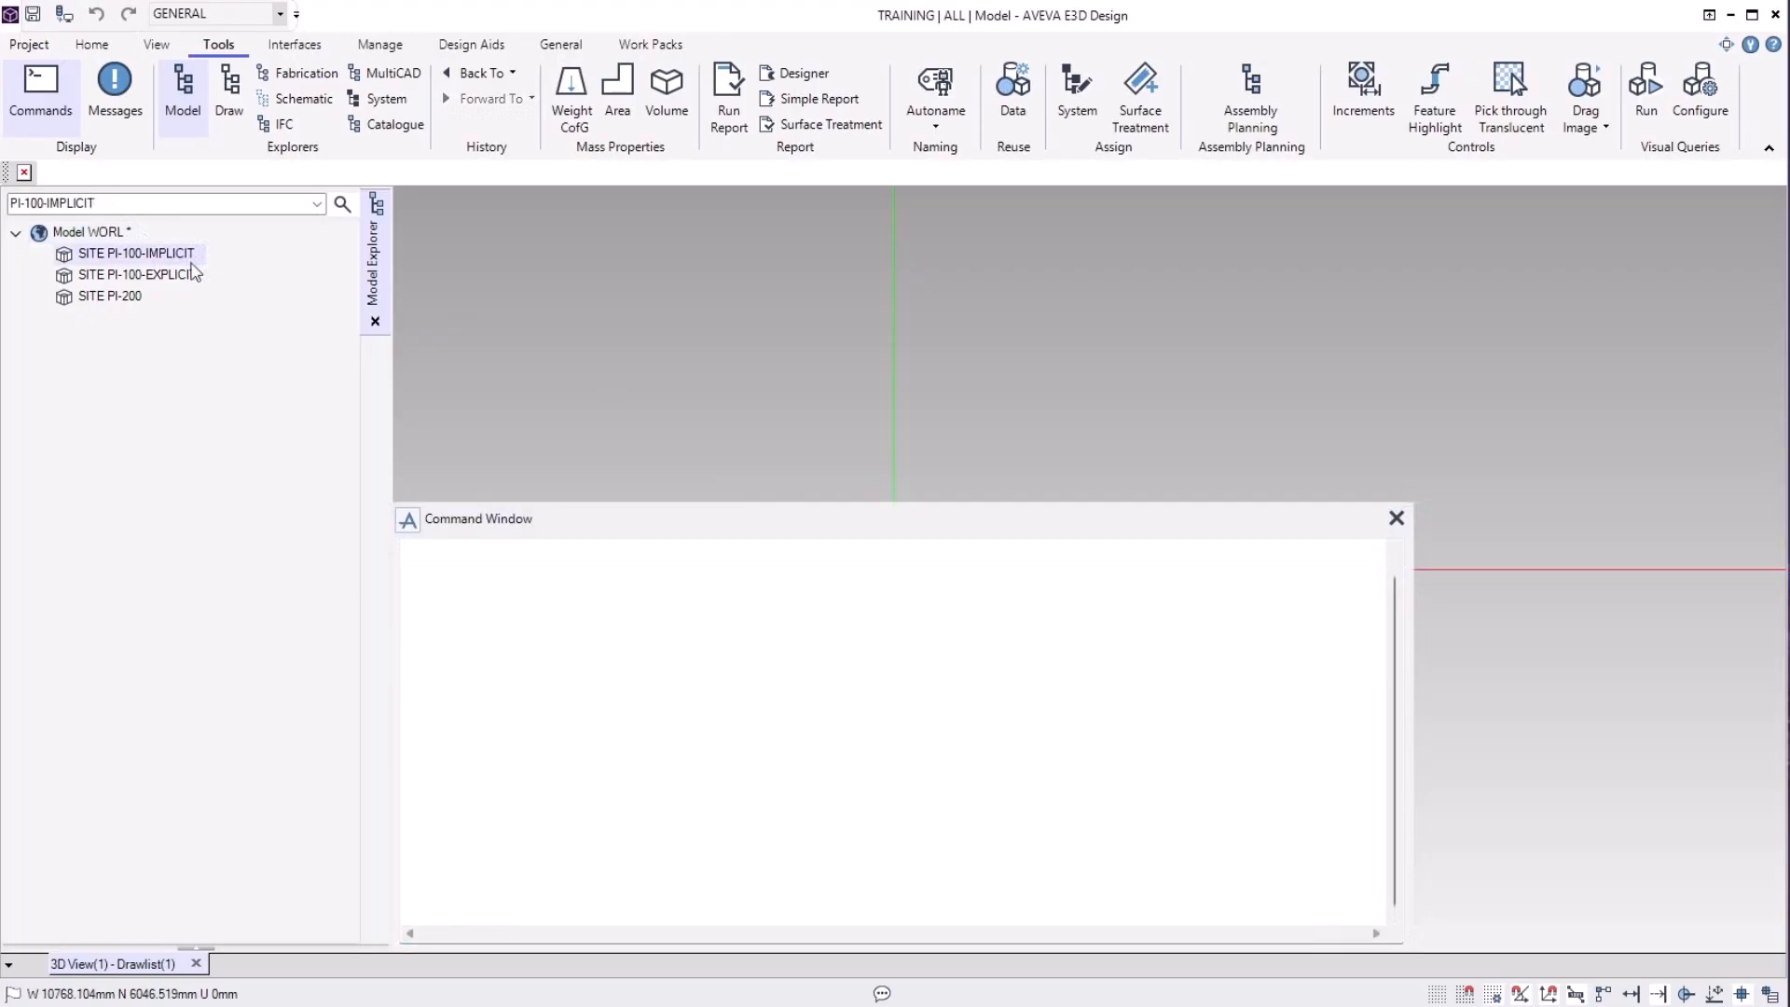
pyautogui.click(721, 757)
pyautogui.write('Q')
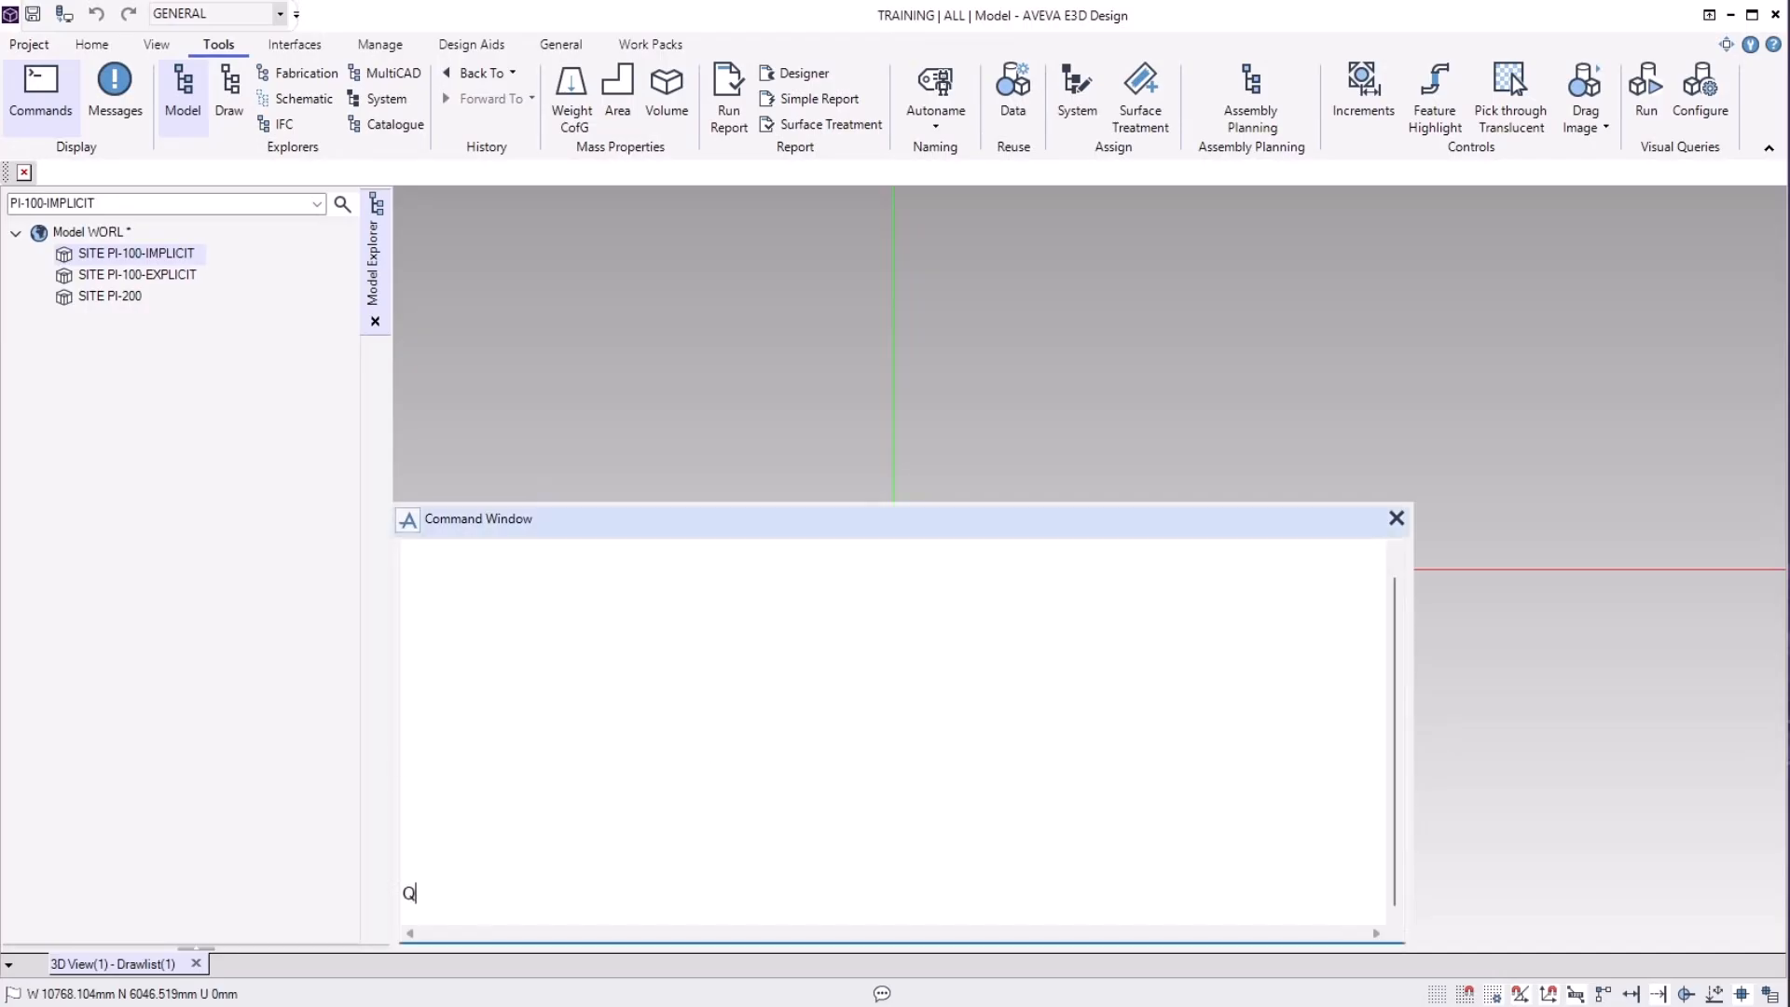
pyautogui.write(' DBNAM')
pyautogui.press('Return')
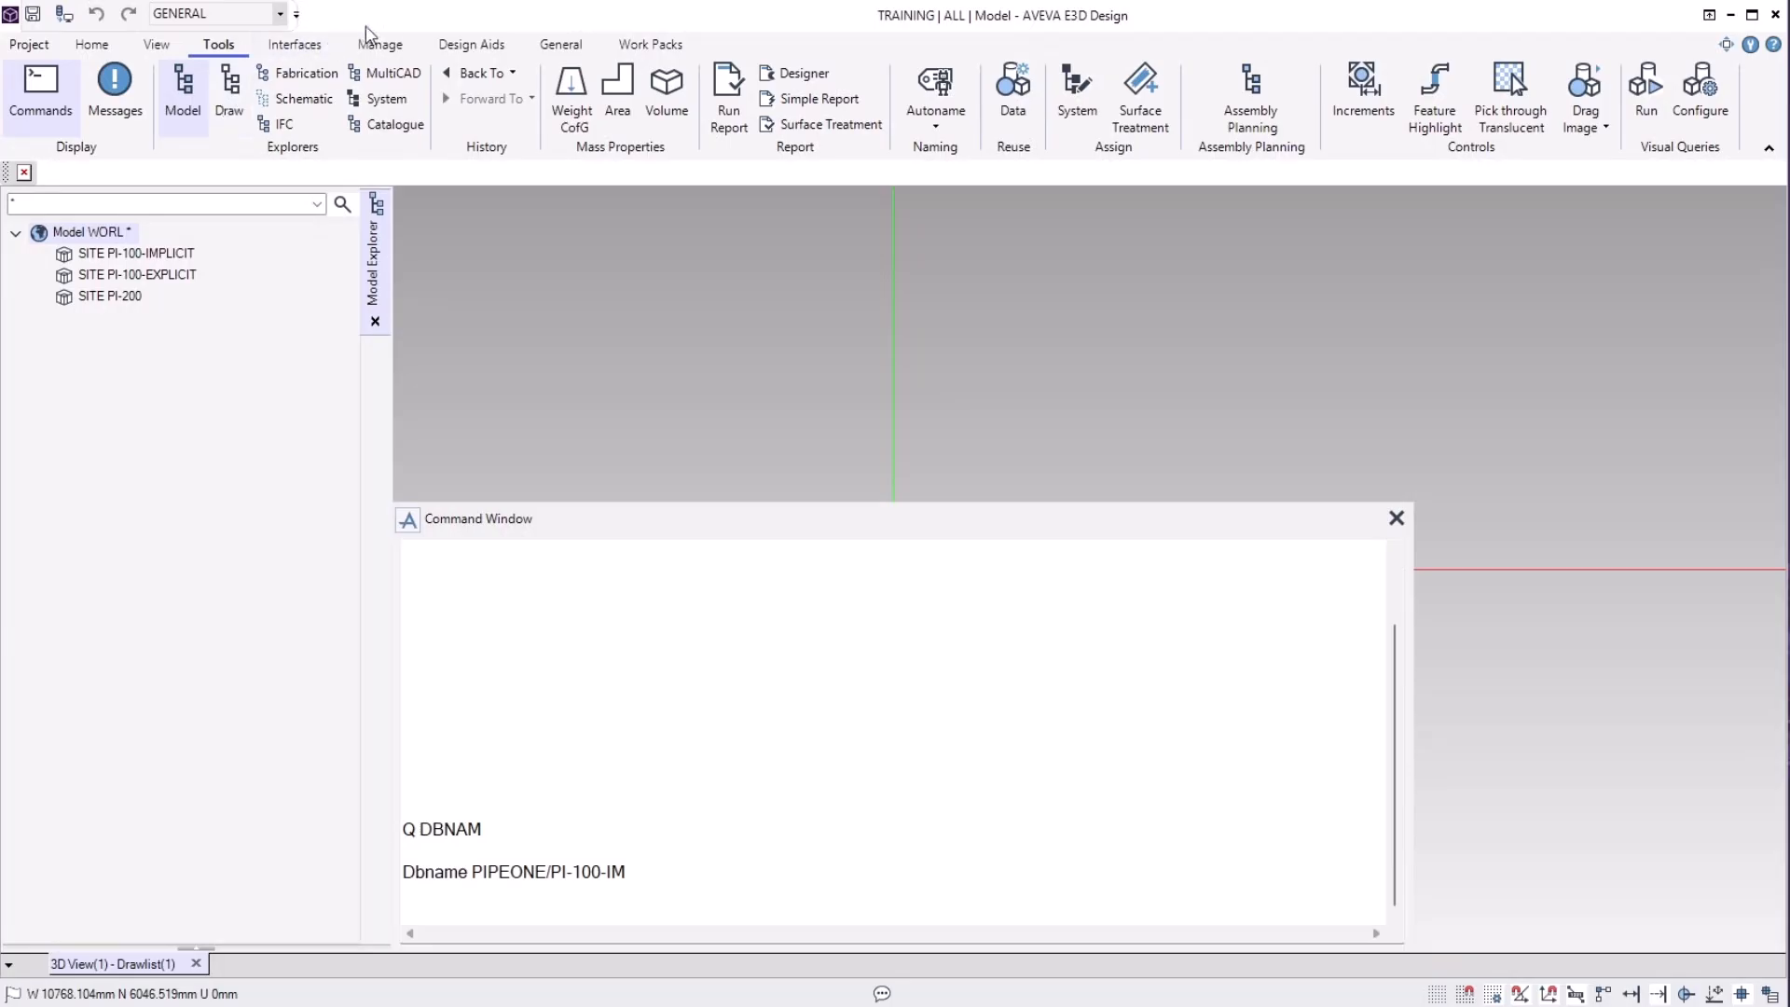
# Create an unnamed test site directly under Model WORL and query its database name with Q DBNAM.
pyautogui.click(560, 44)
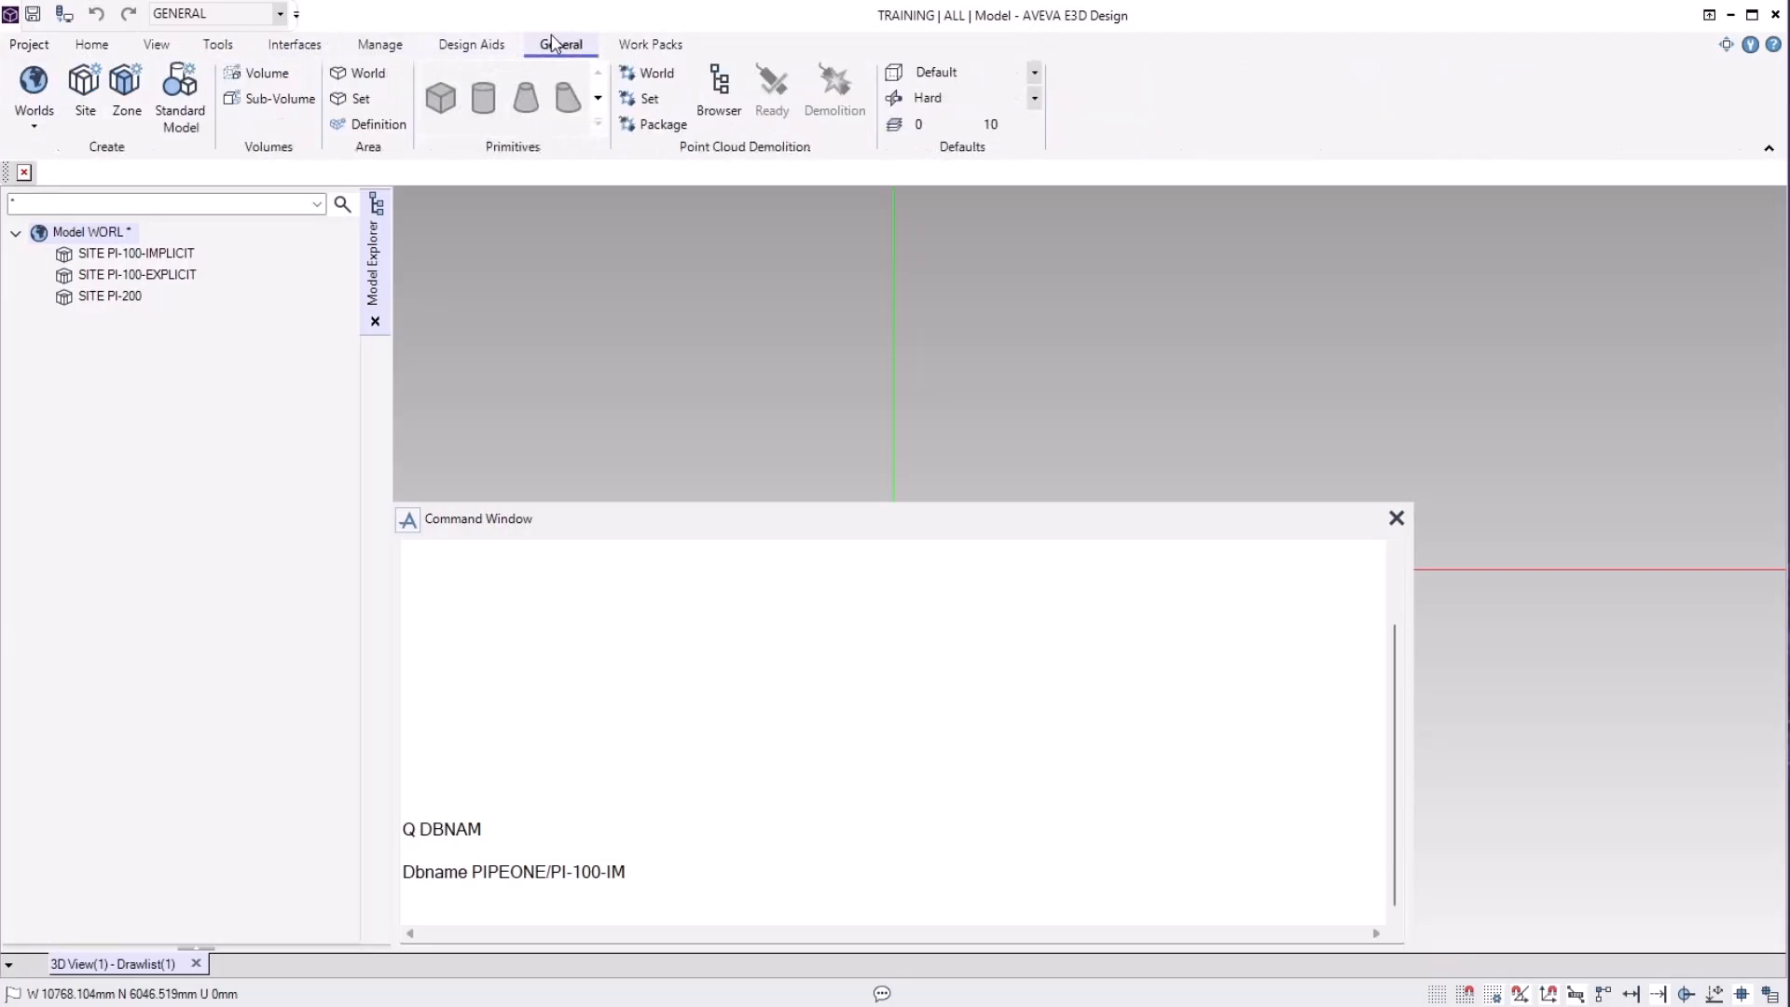
pyautogui.click(91, 109)
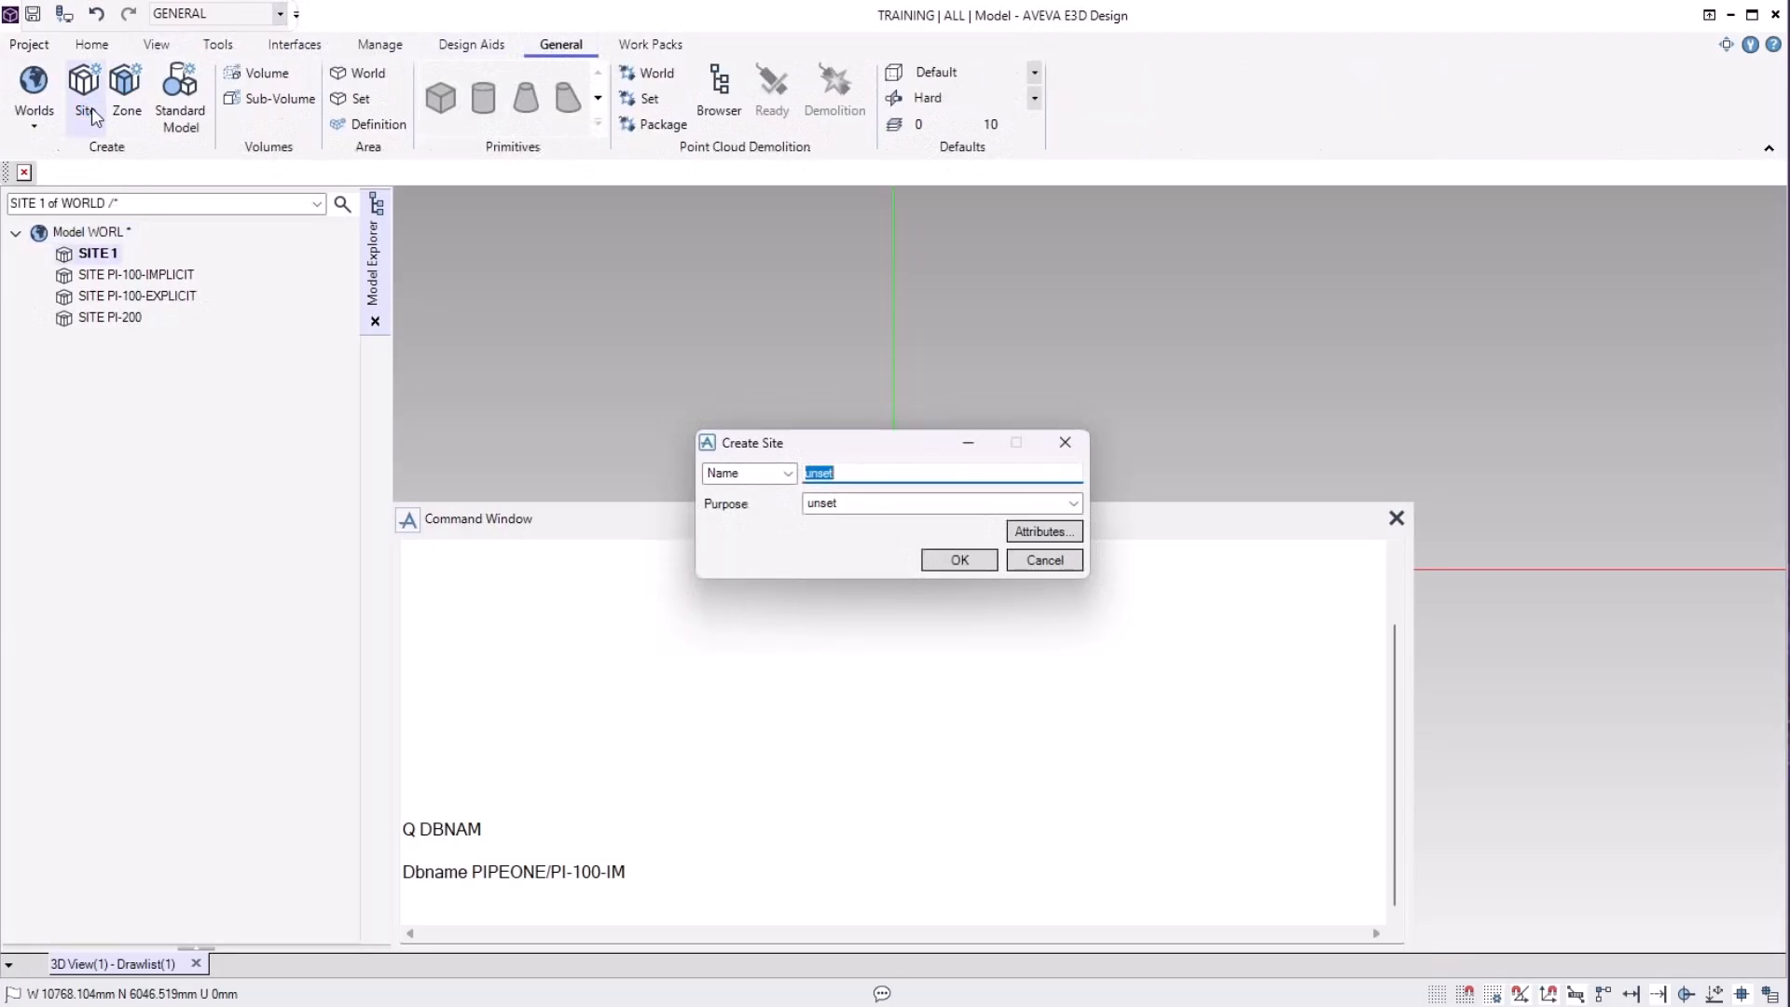
pyautogui.click(699, 540)
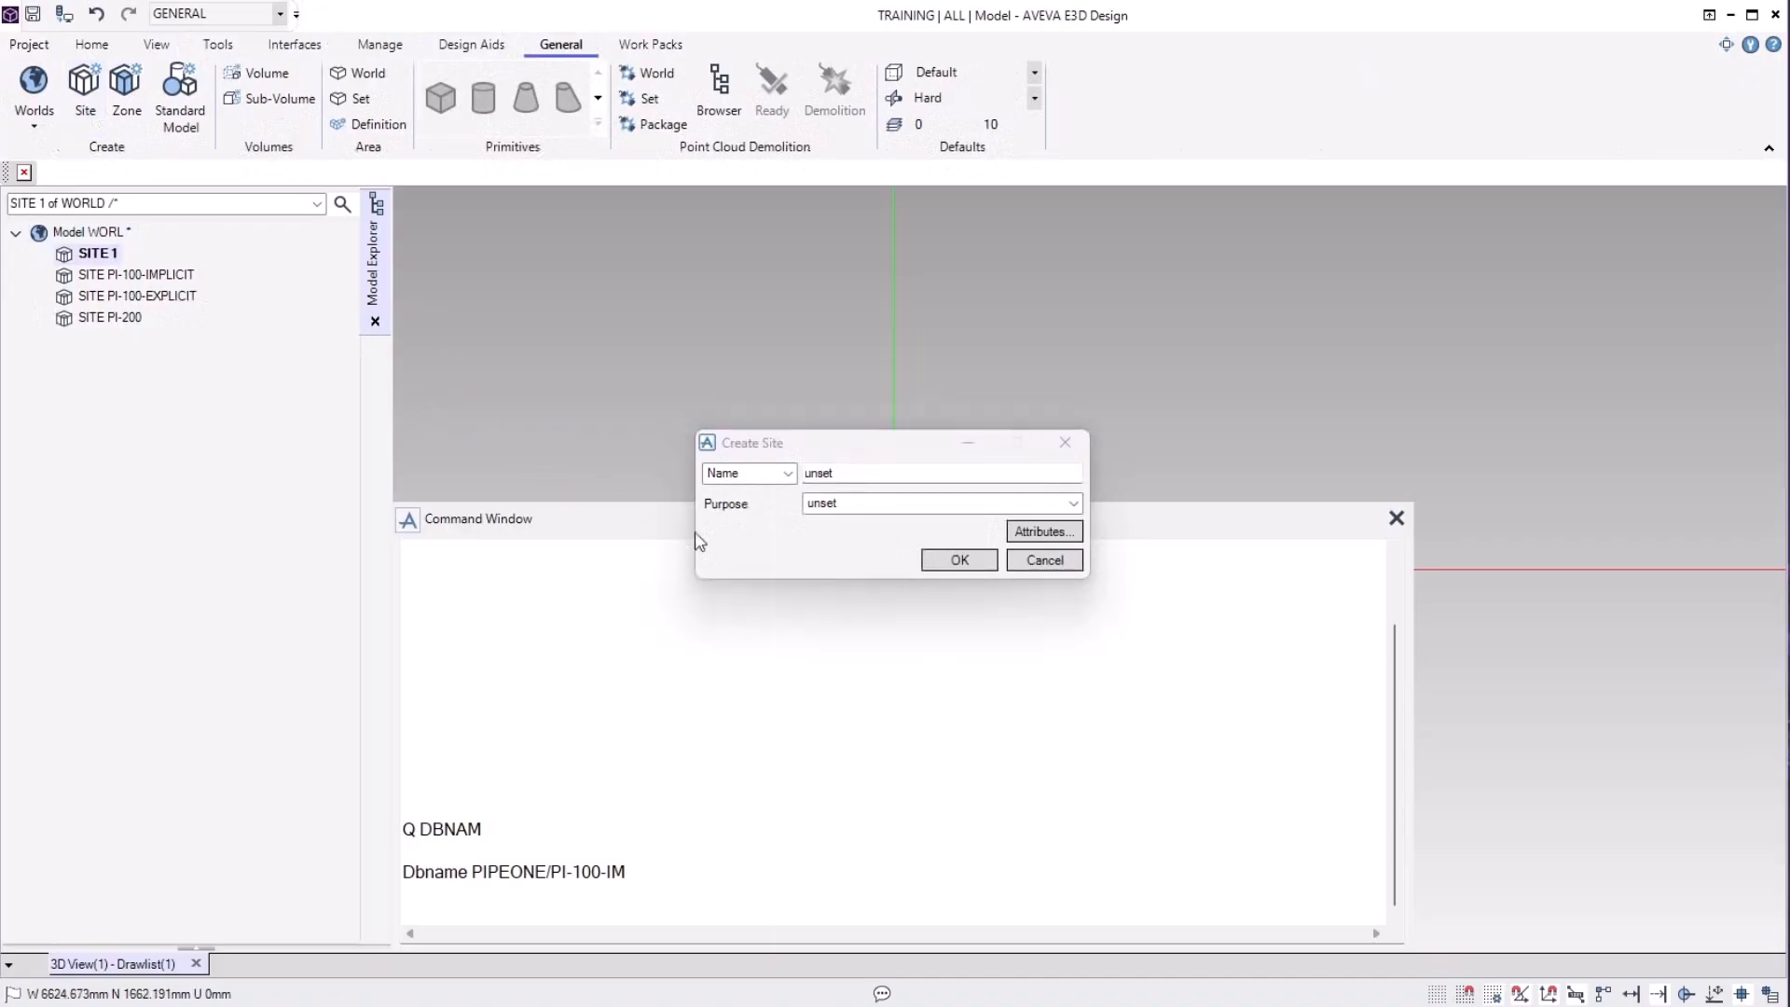
pyautogui.click(959, 560)
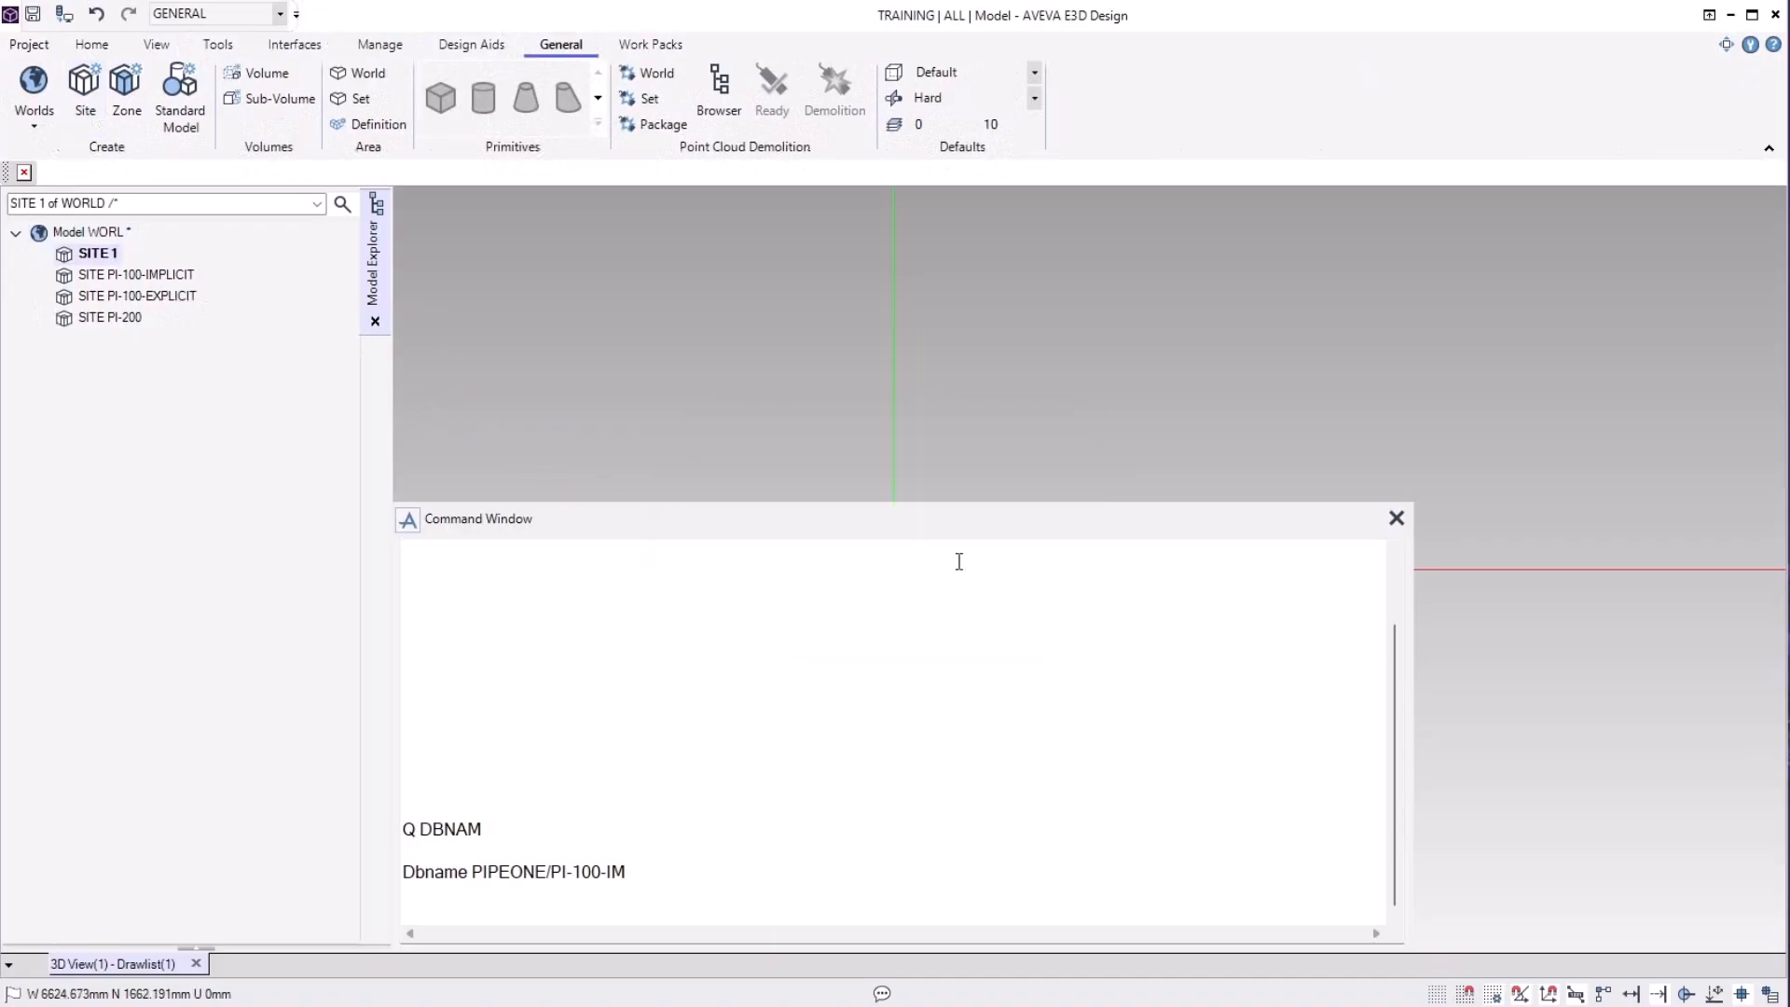
pyautogui.click(505, 831)
pyautogui.press('Return')
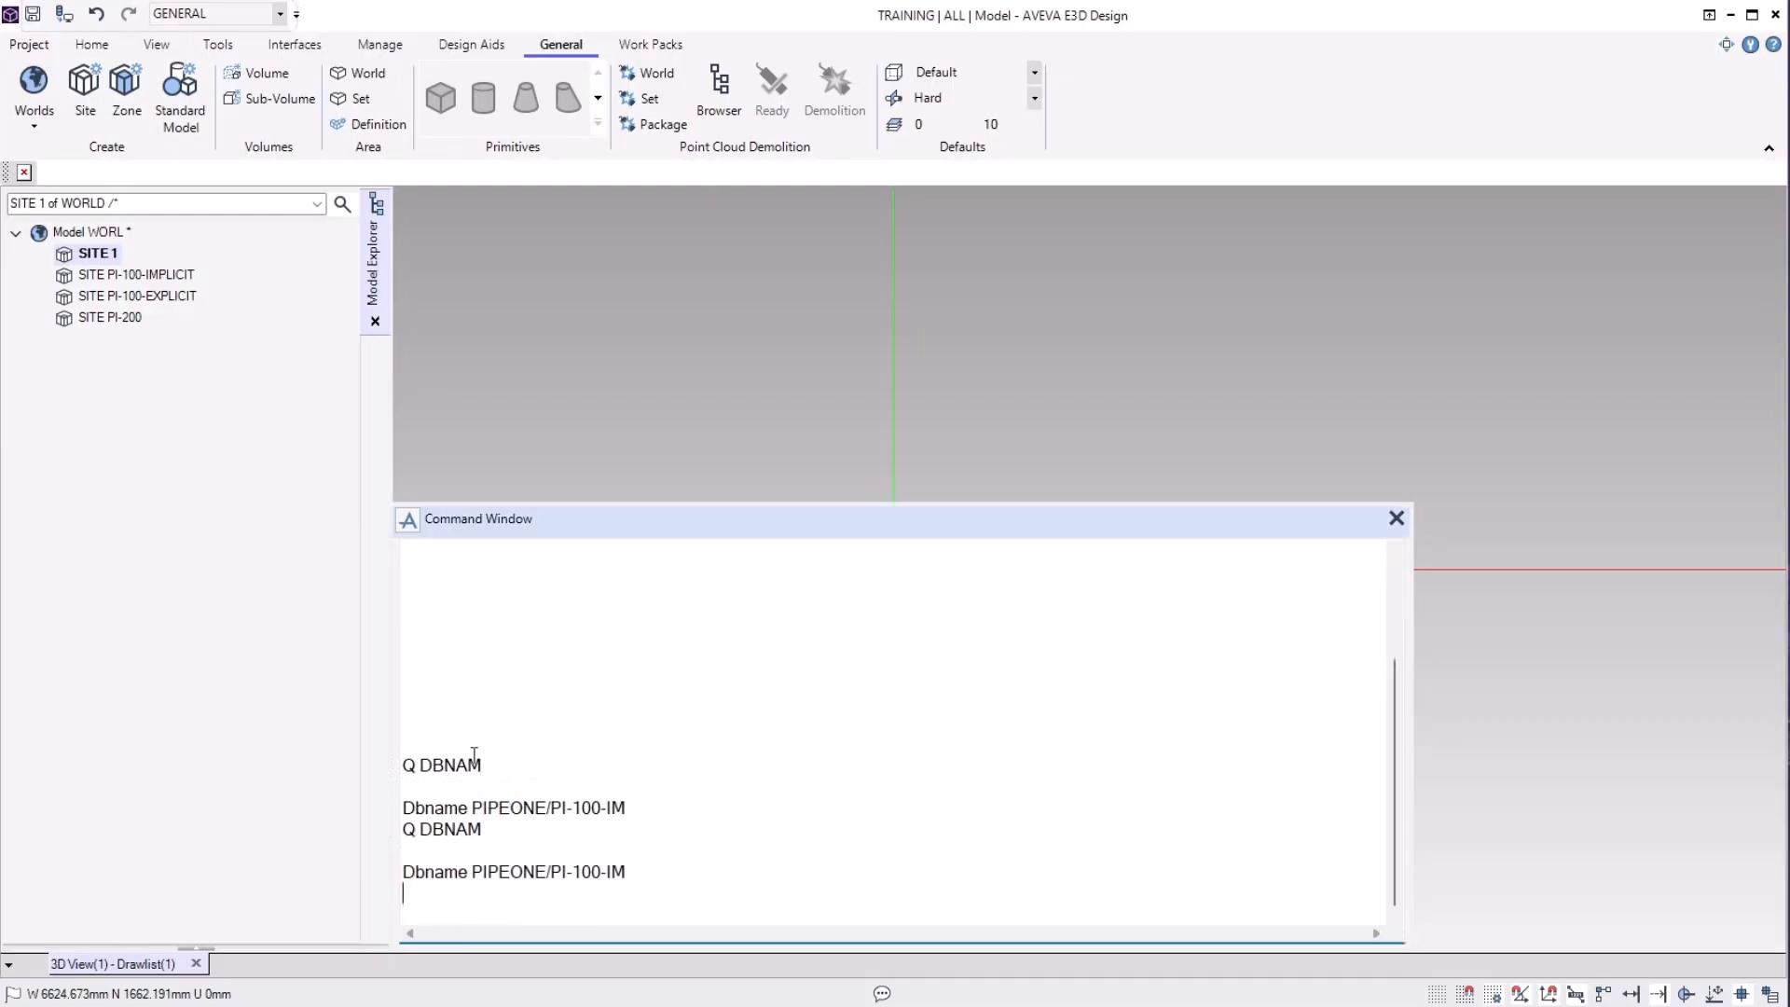
# Delete the unnamed test site above PI-100-IMPLICIT and confirm the deletion.
pyautogui.rightClick(116, 255)
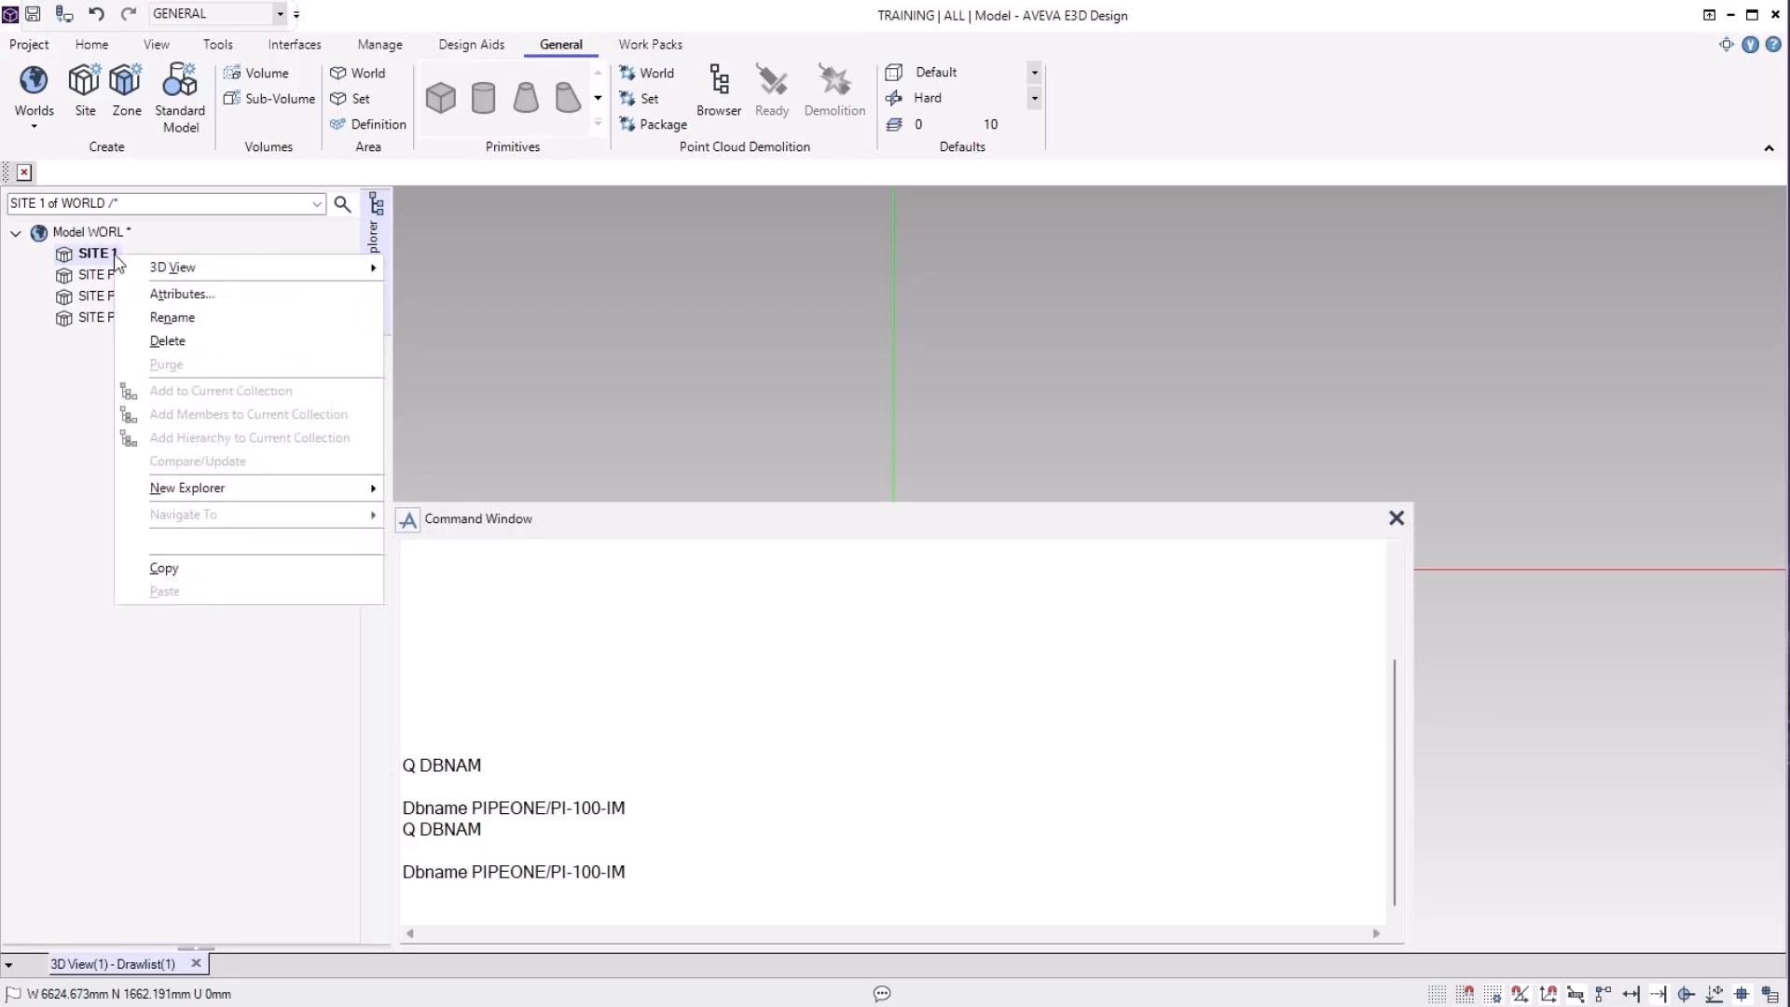
pyautogui.click(167, 340)
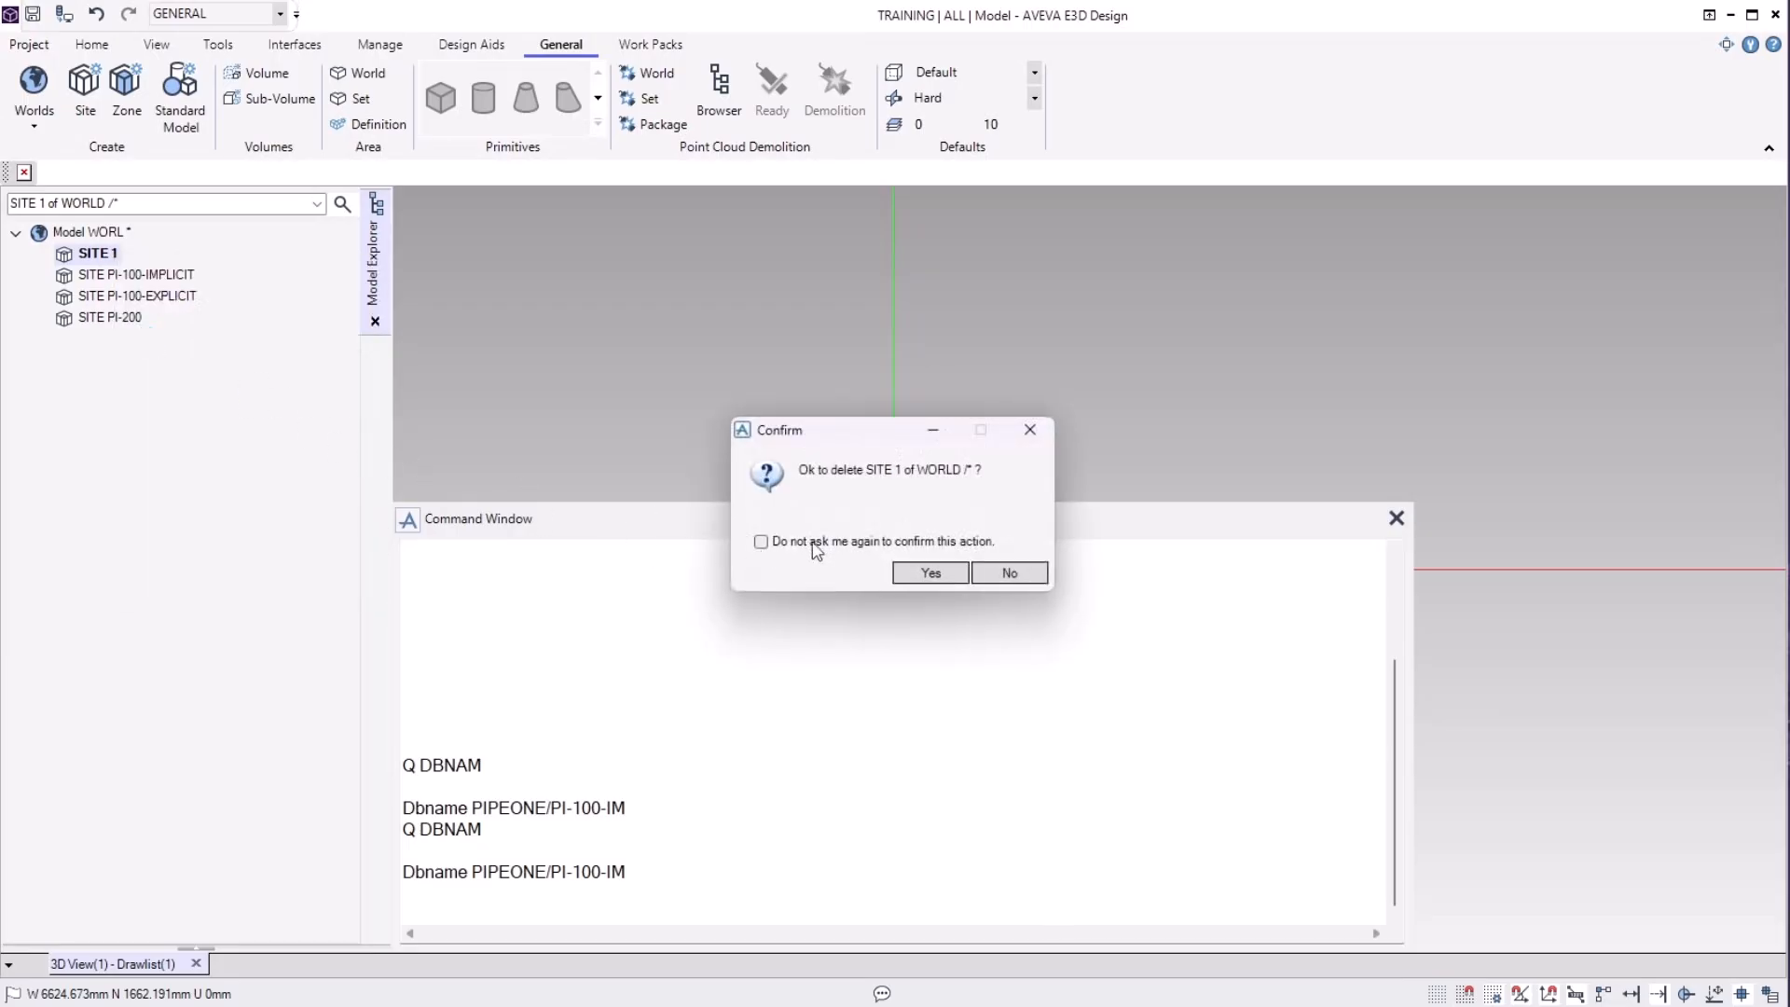
pyautogui.click(914, 574)
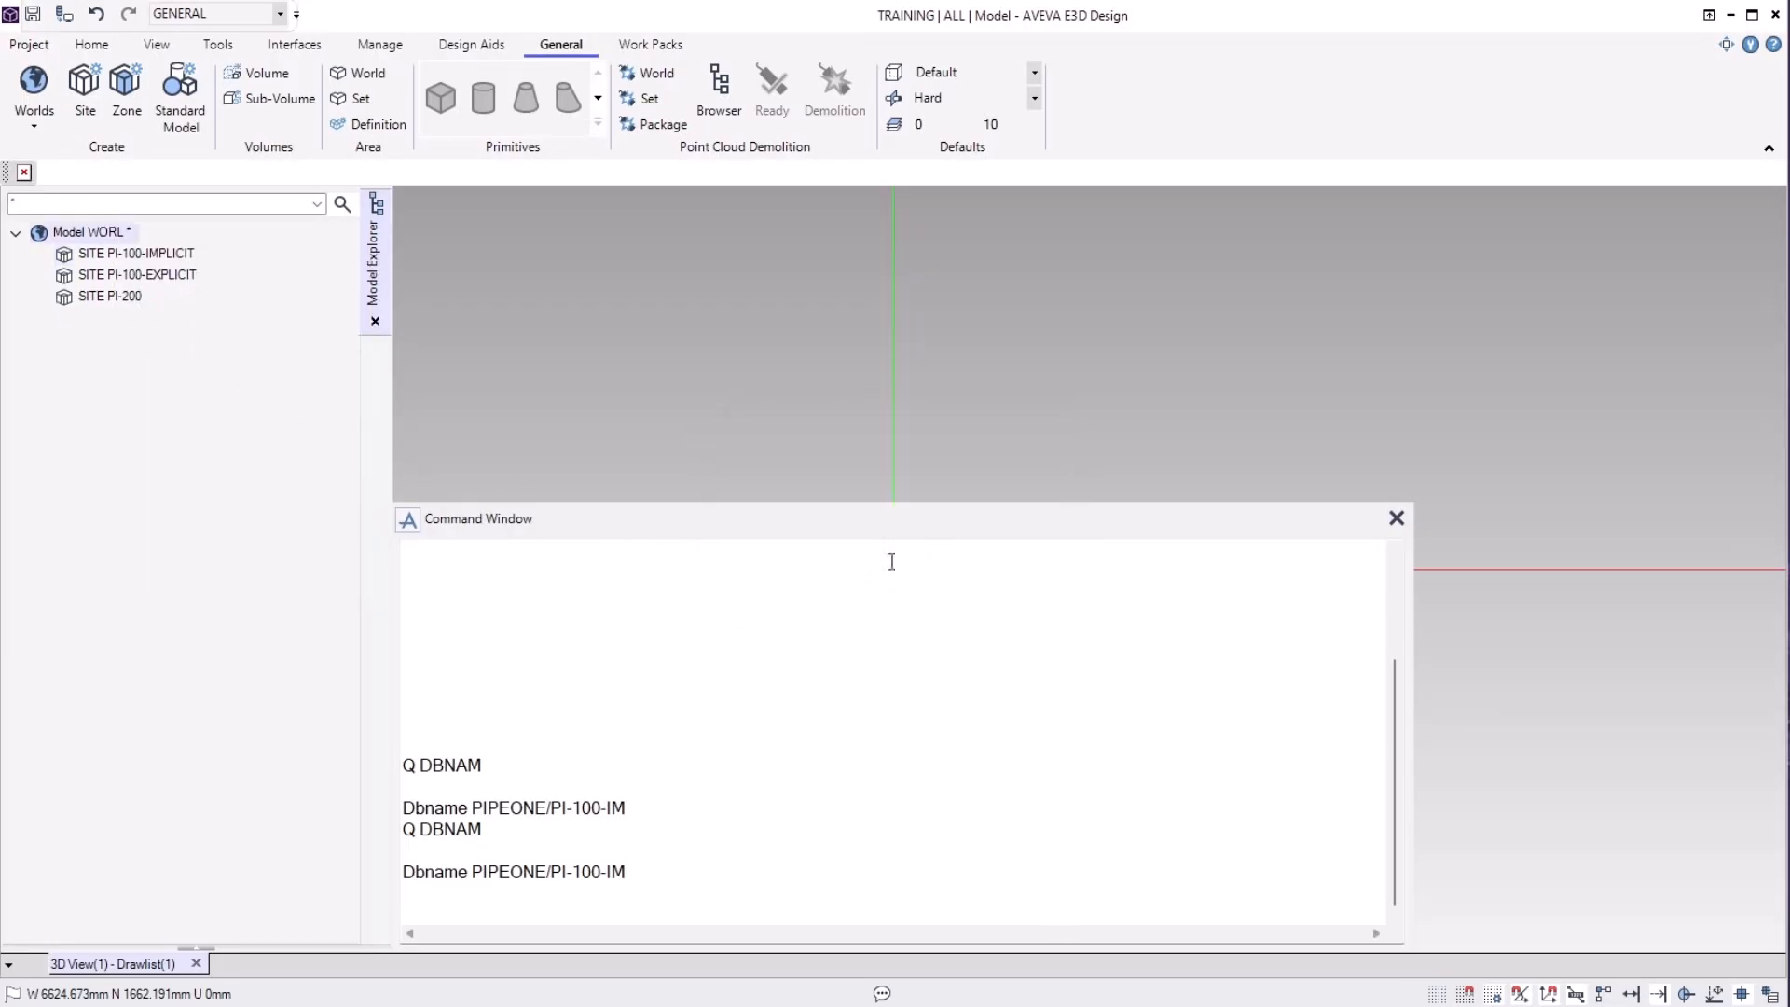
# Create an unnamed test site with PI-100-EXPLICIT as the current element and query its database name with Q DBNAM.
pyautogui.click(159, 272)
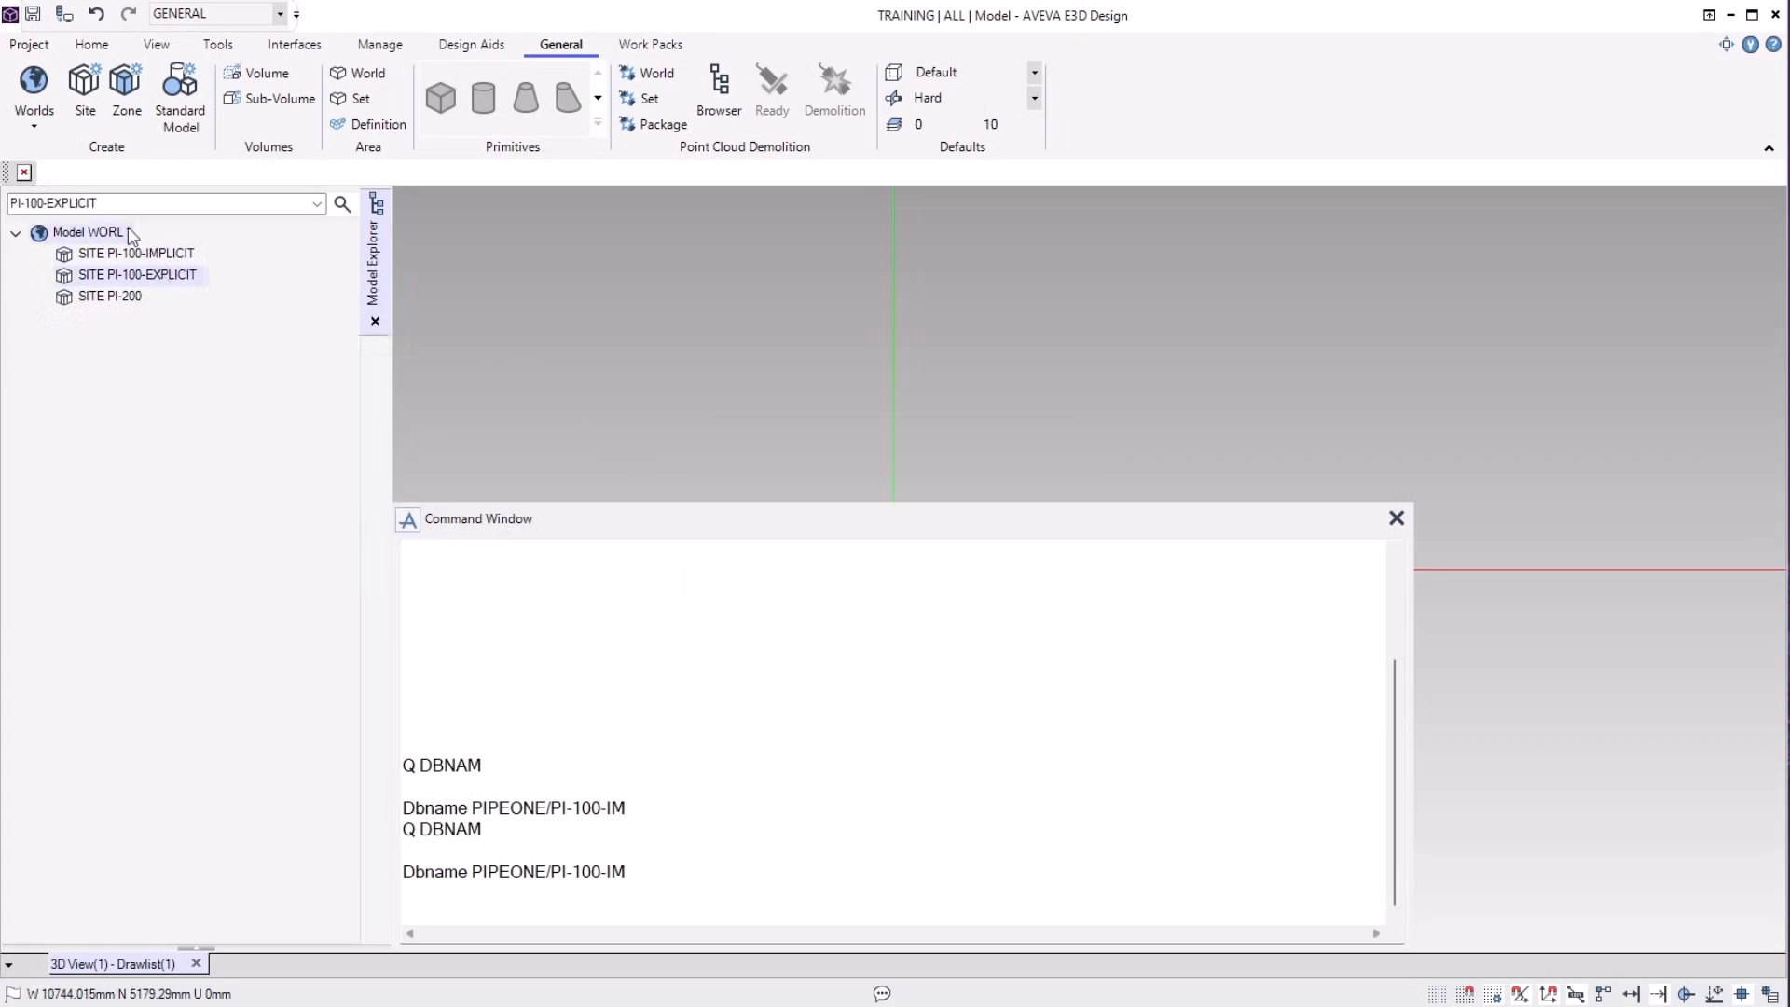
pyautogui.click(84, 112)
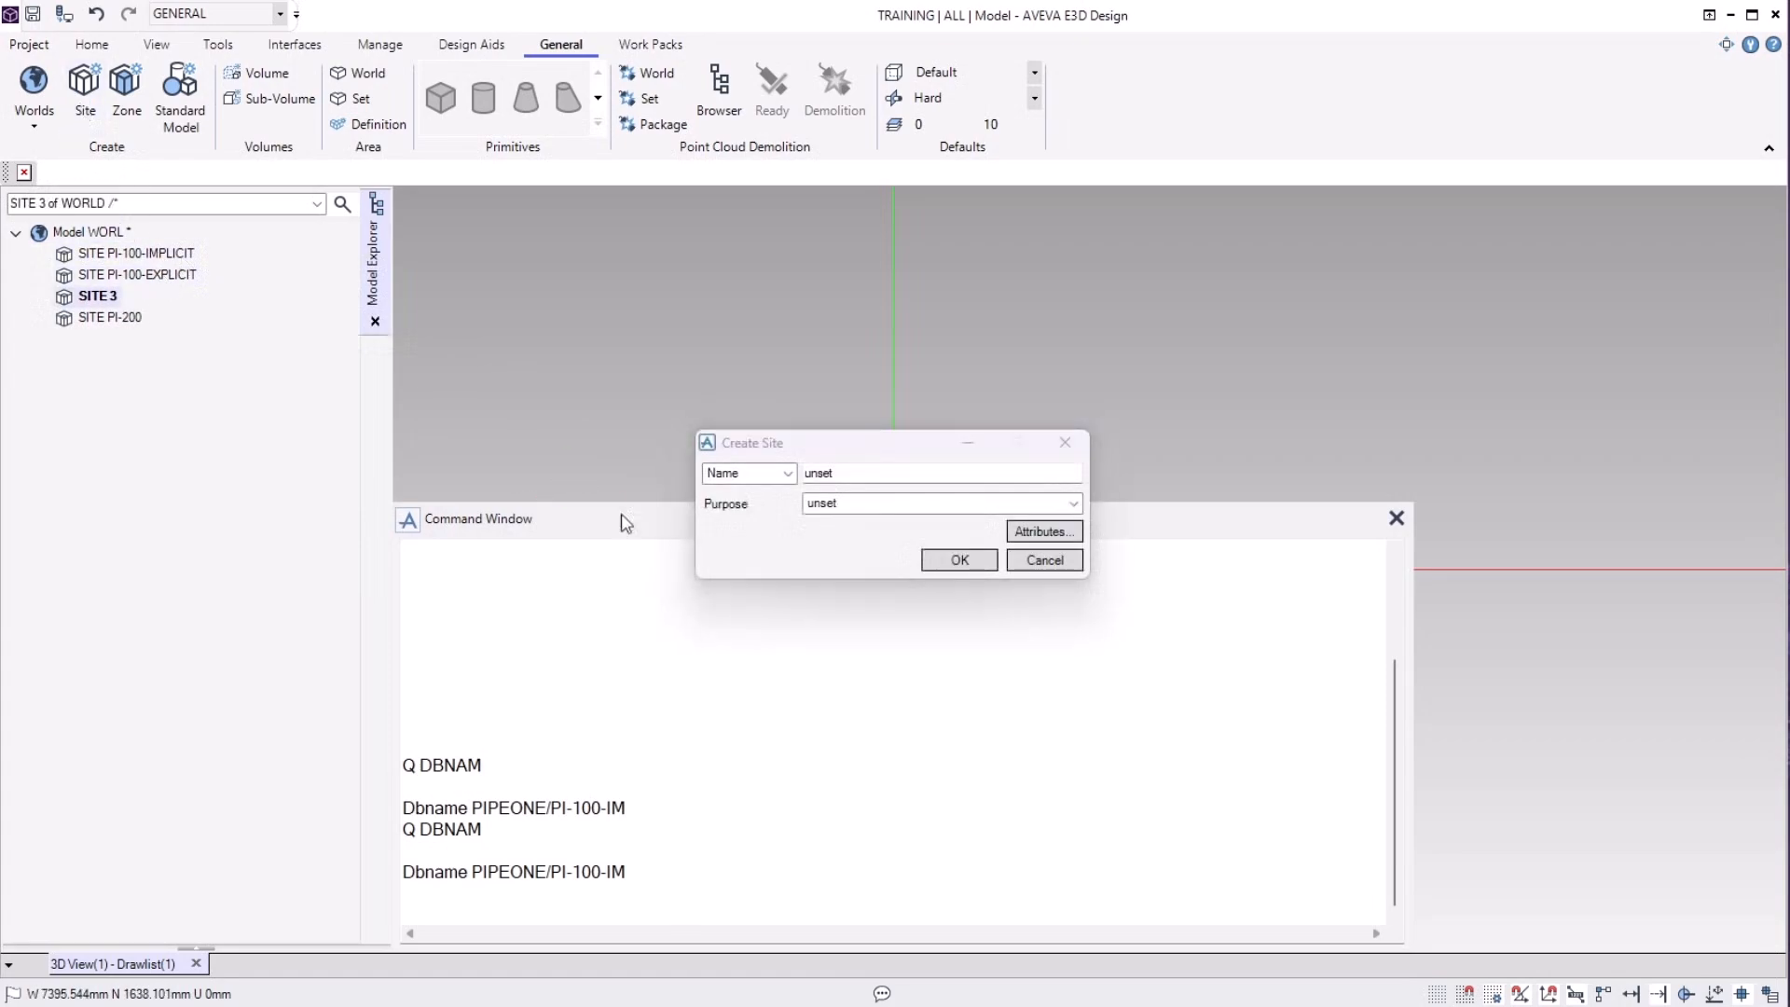
pyautogui.click(928, 566)
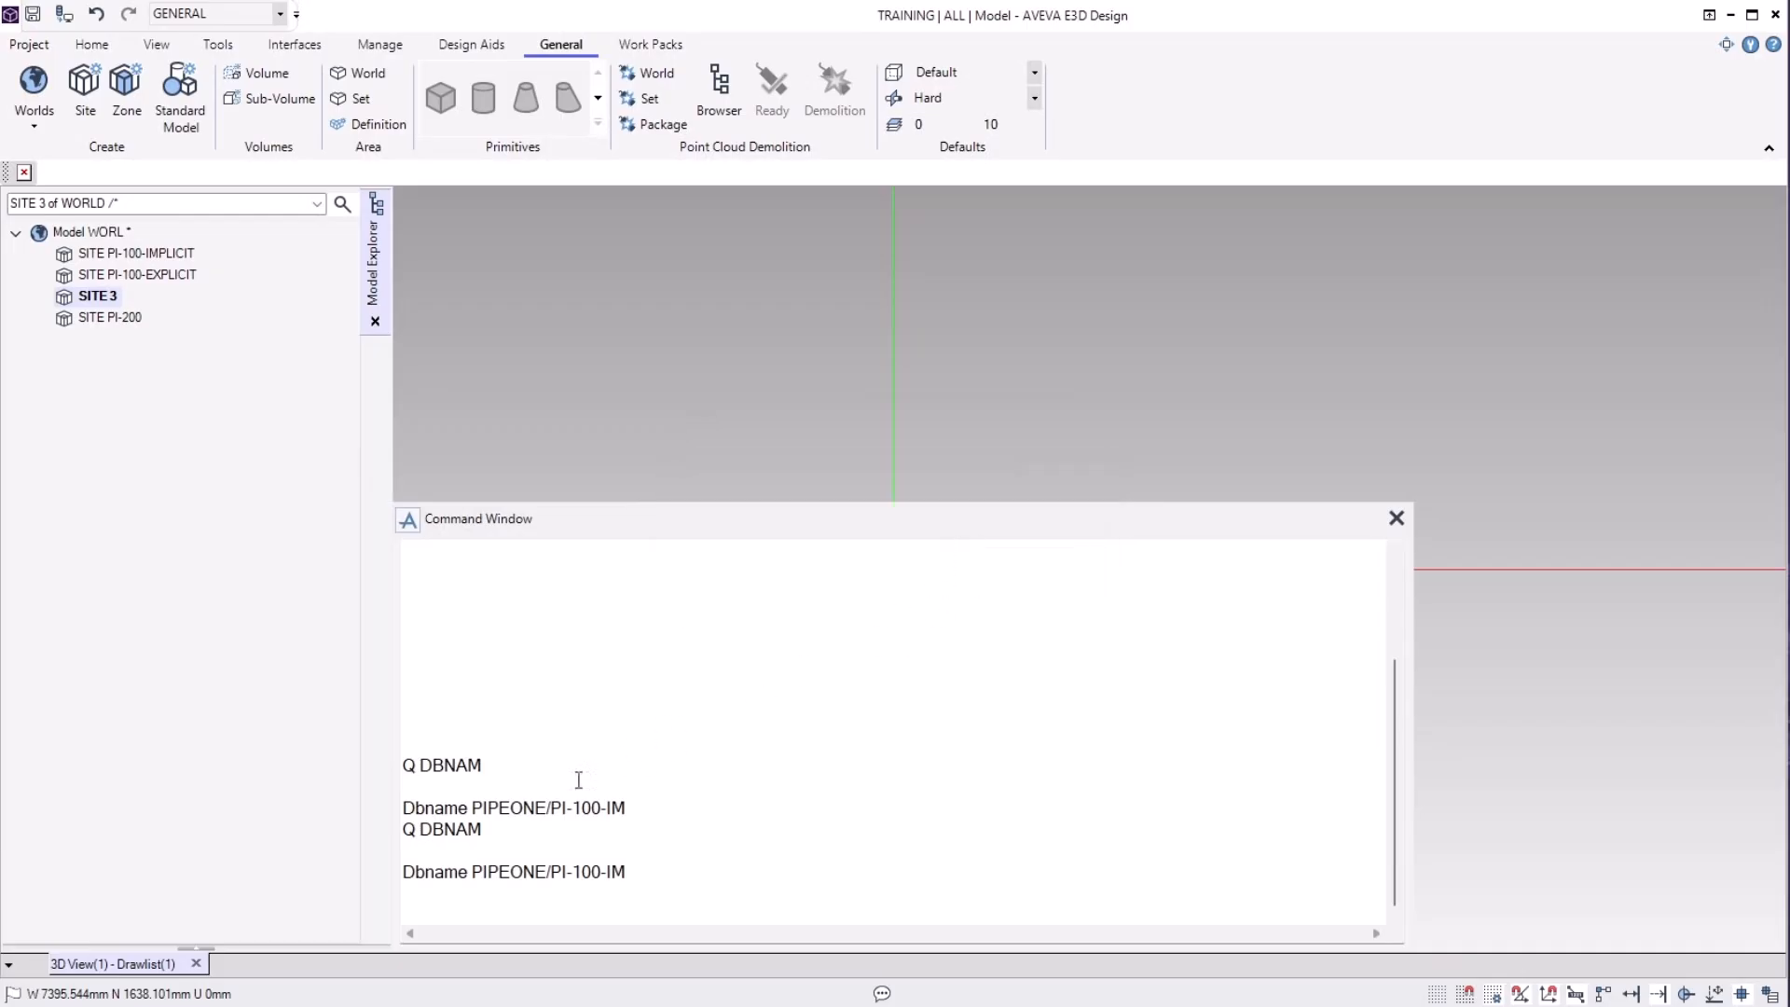
pyautogui.click(544, 829)
pyautogui.press('Return')
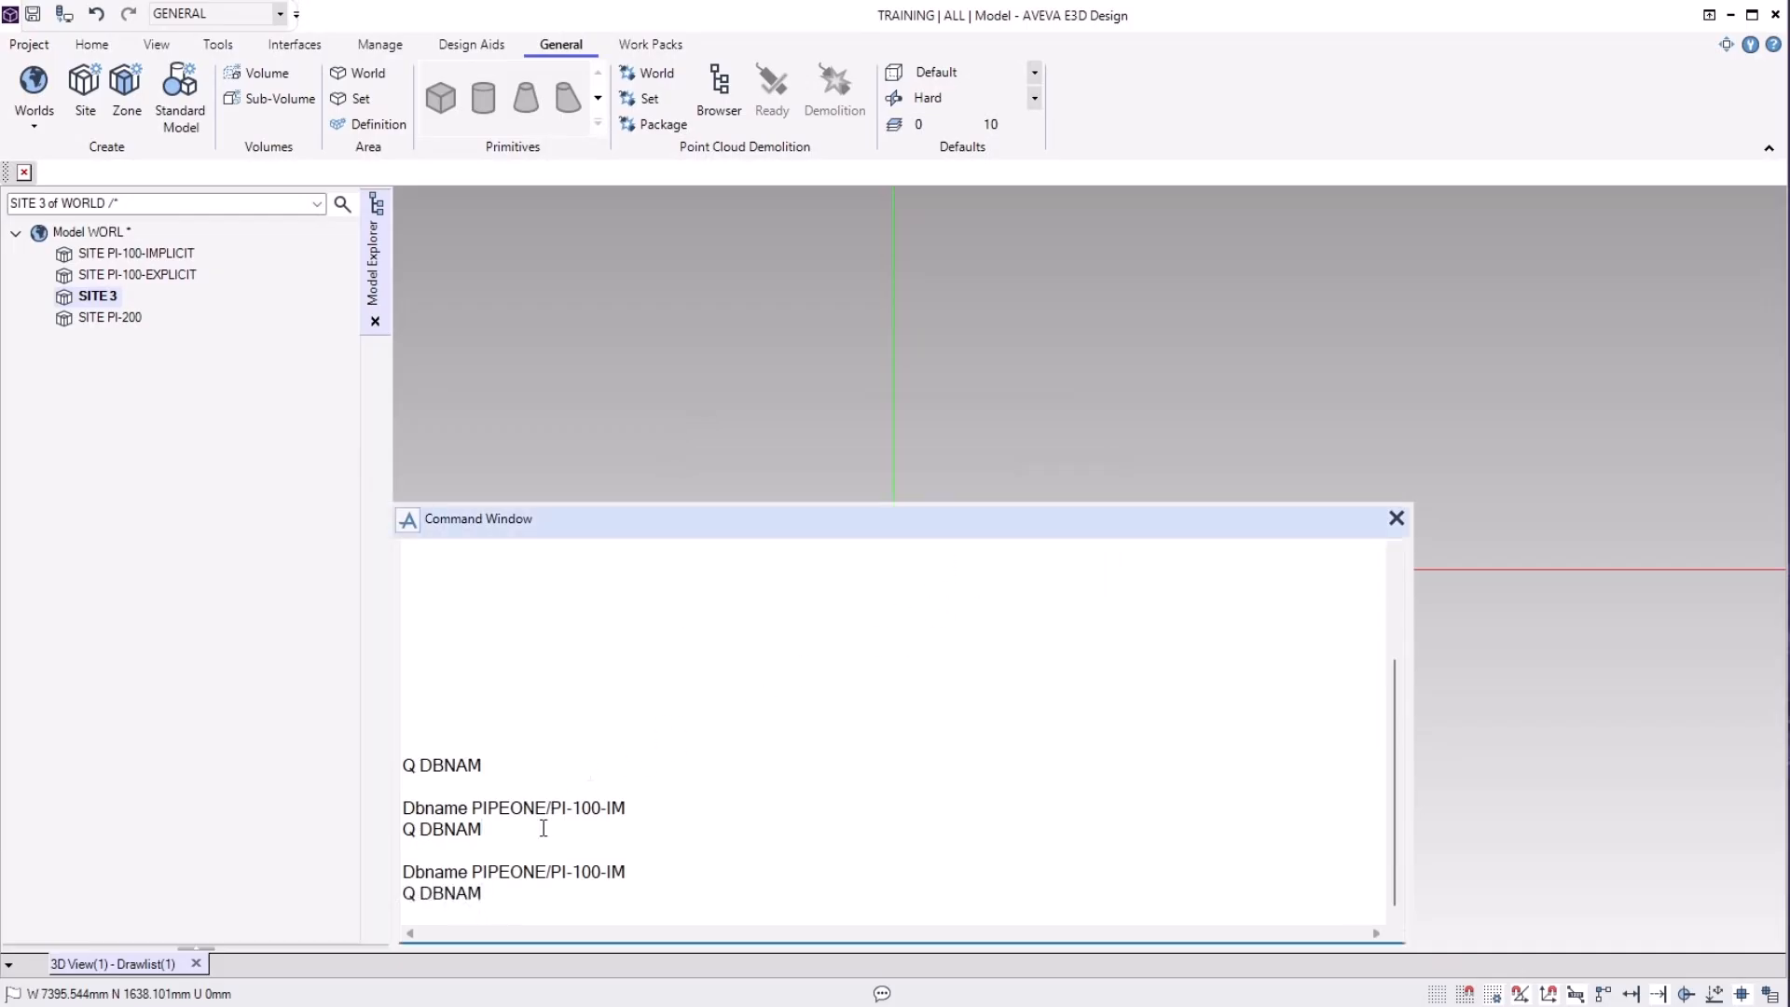
pyautogui.press('Return')
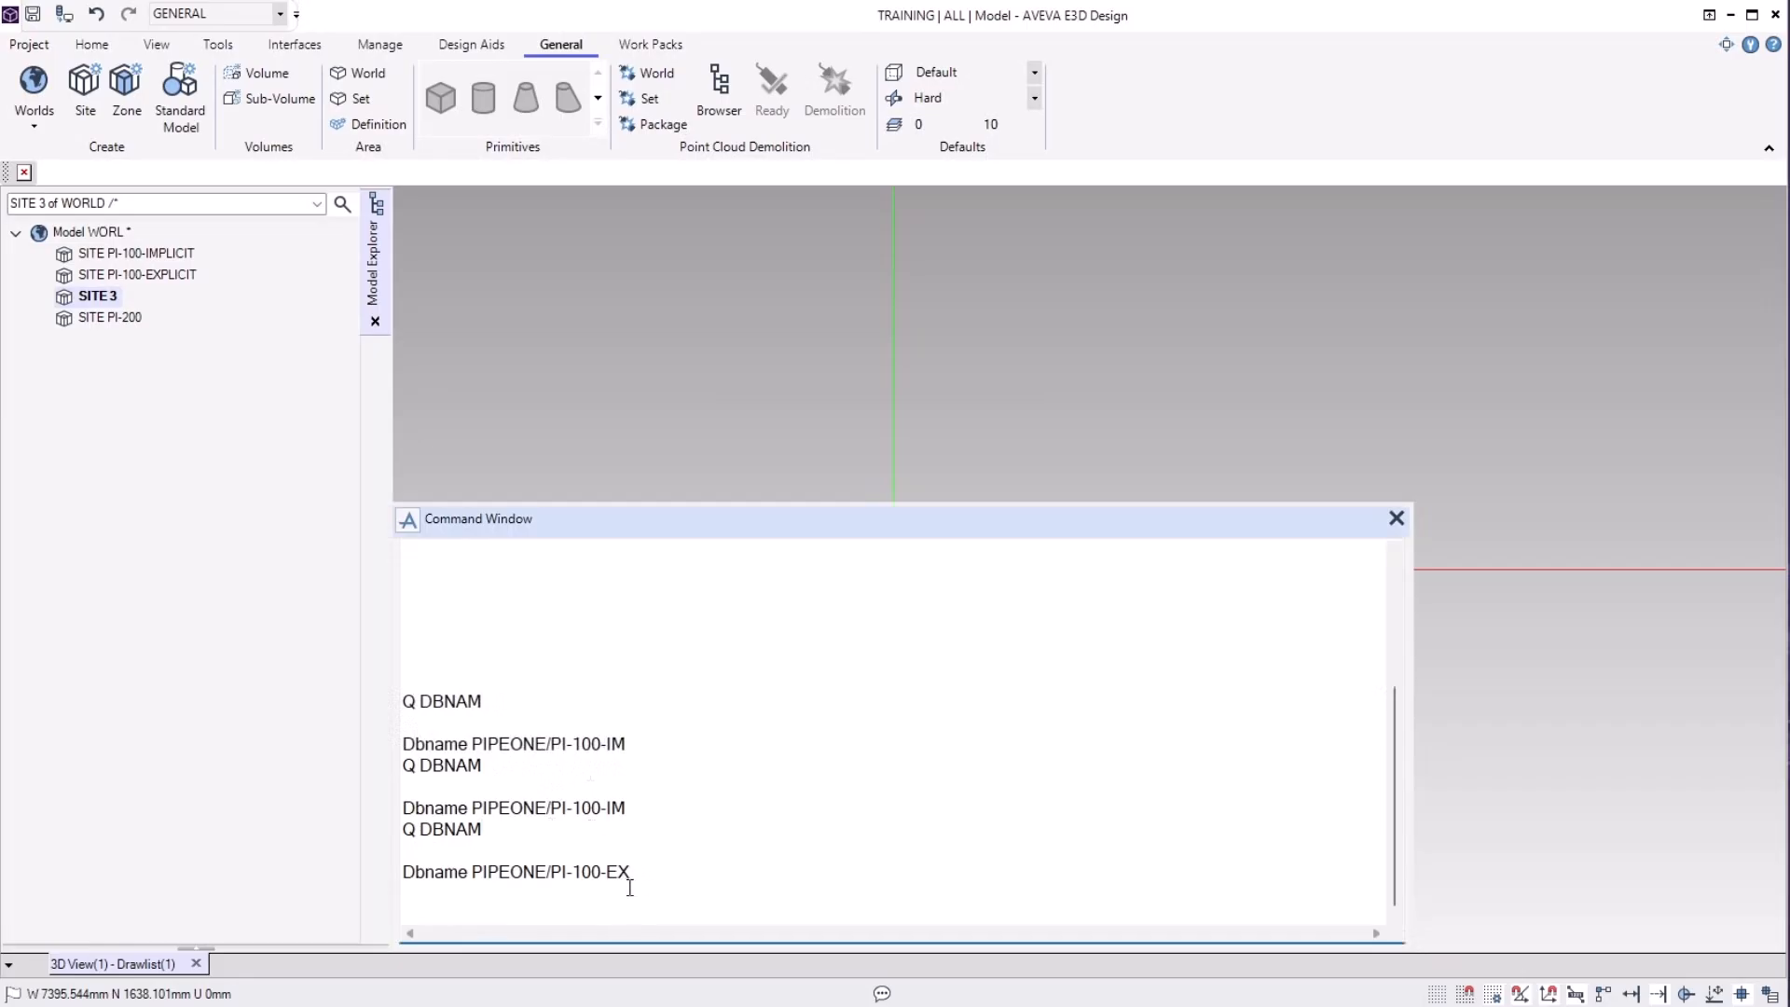
# Delete the unnamed test site below PI-100-EXPLICIT and confirm the deletion.
pyautogui.rightClick(110, 300)
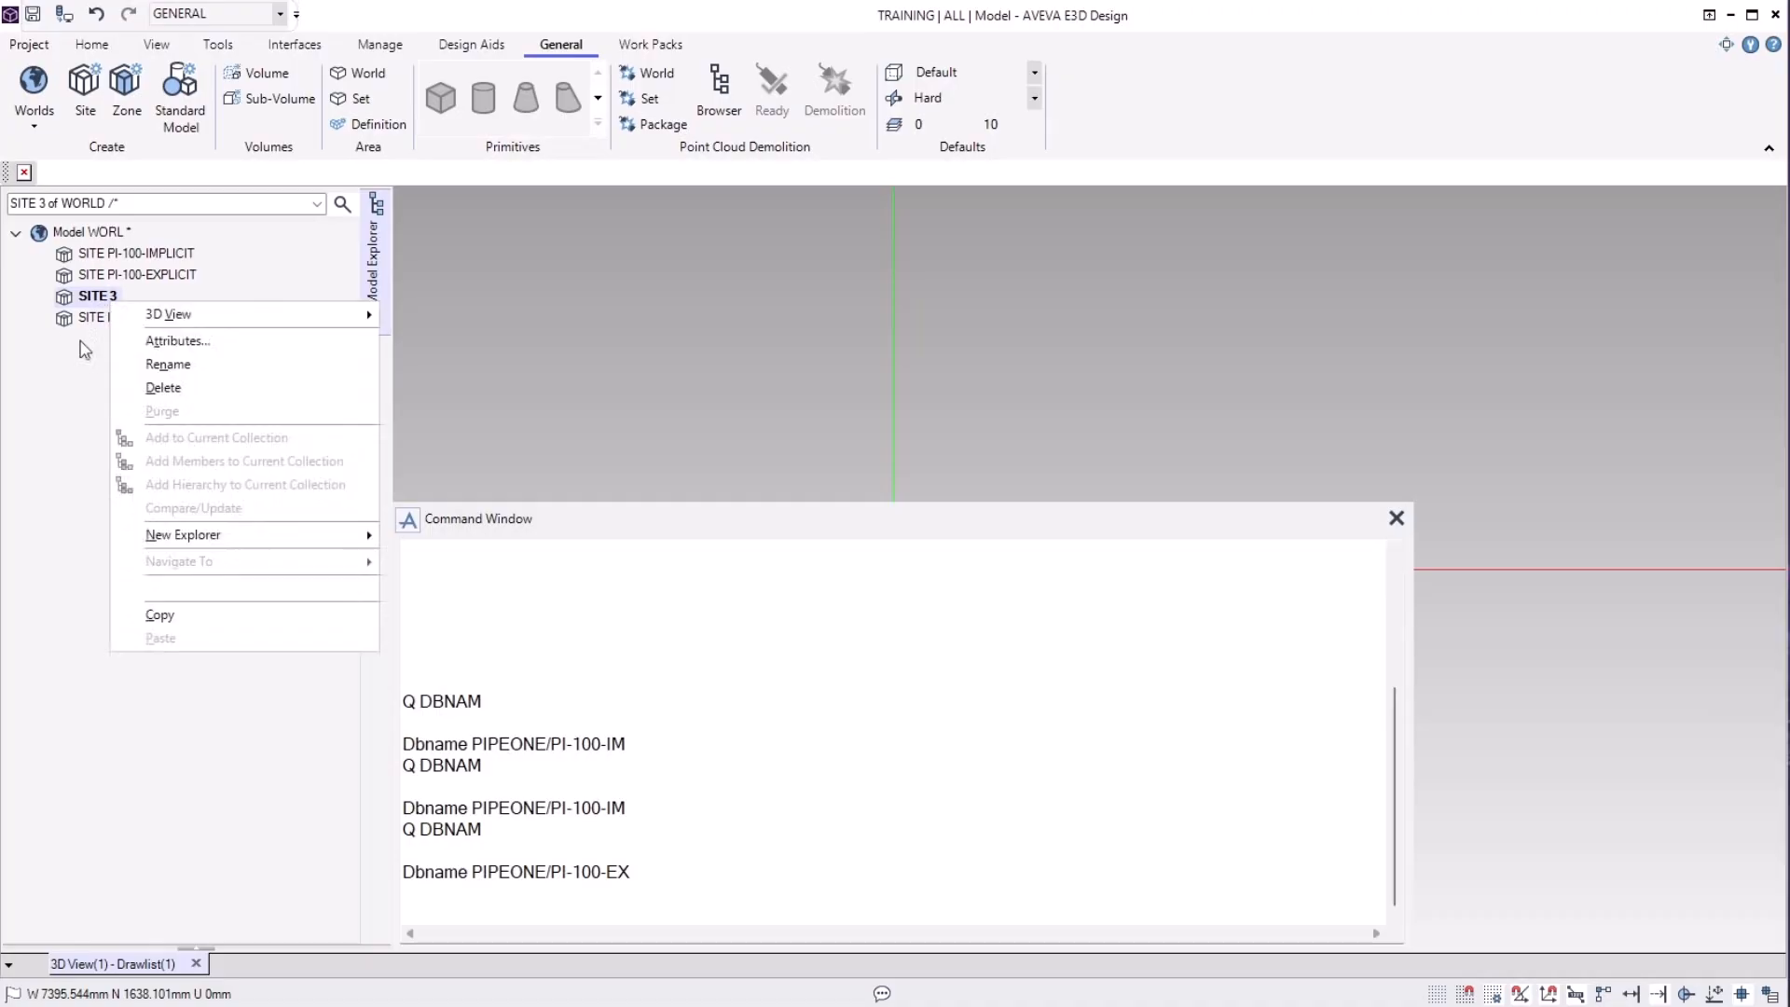
pyautogui.click(166, 390)
pyautogui.click(933, 573)
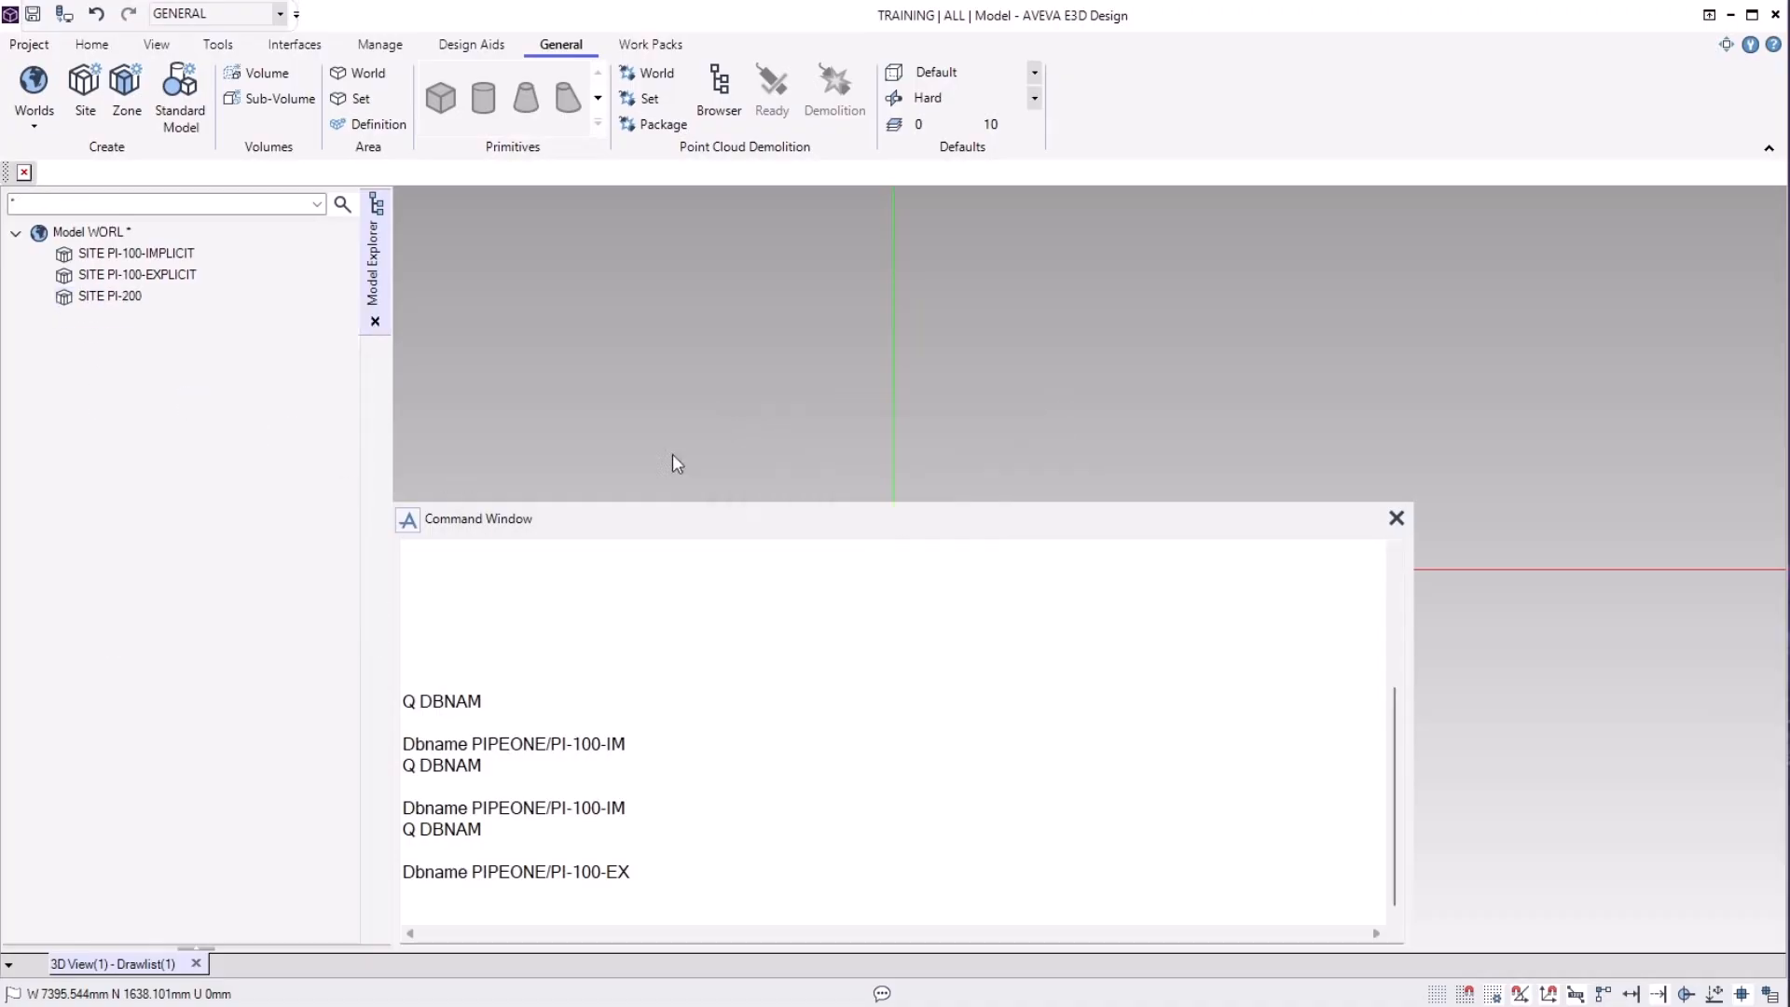
# Try to create a new site with PI-200 as the current element.
pyautogui.click(126, 298)
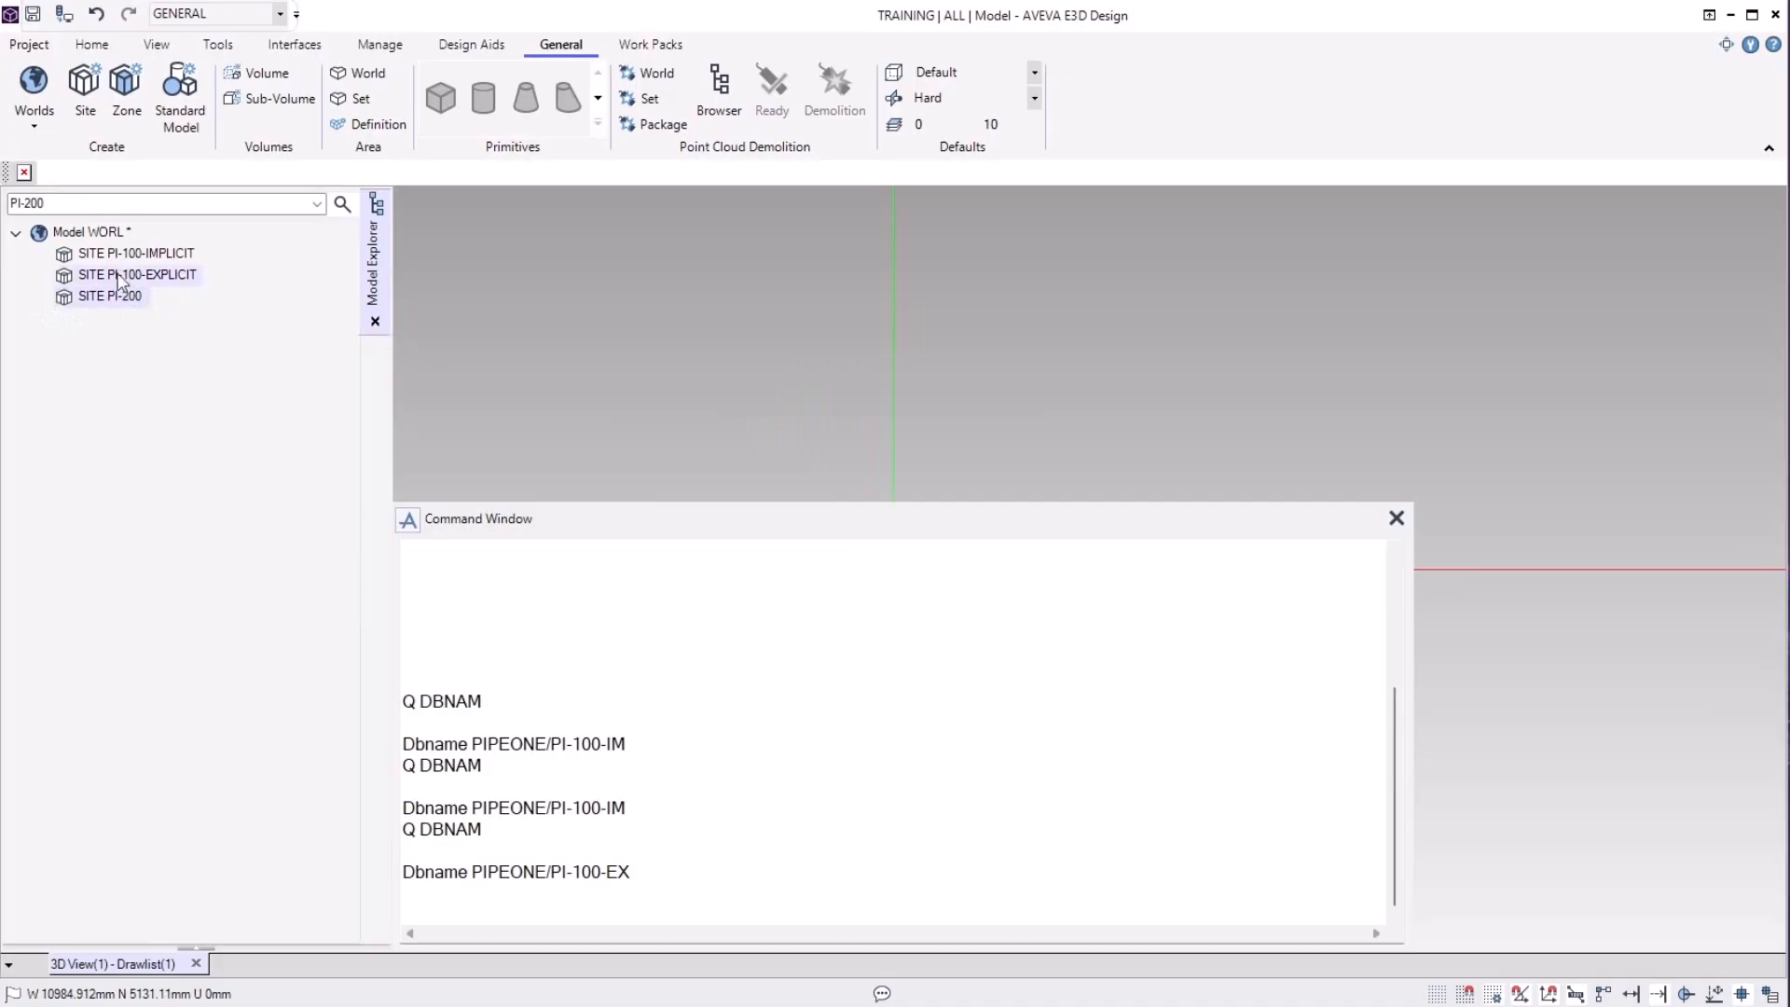
pyautogui.click(87, 111)
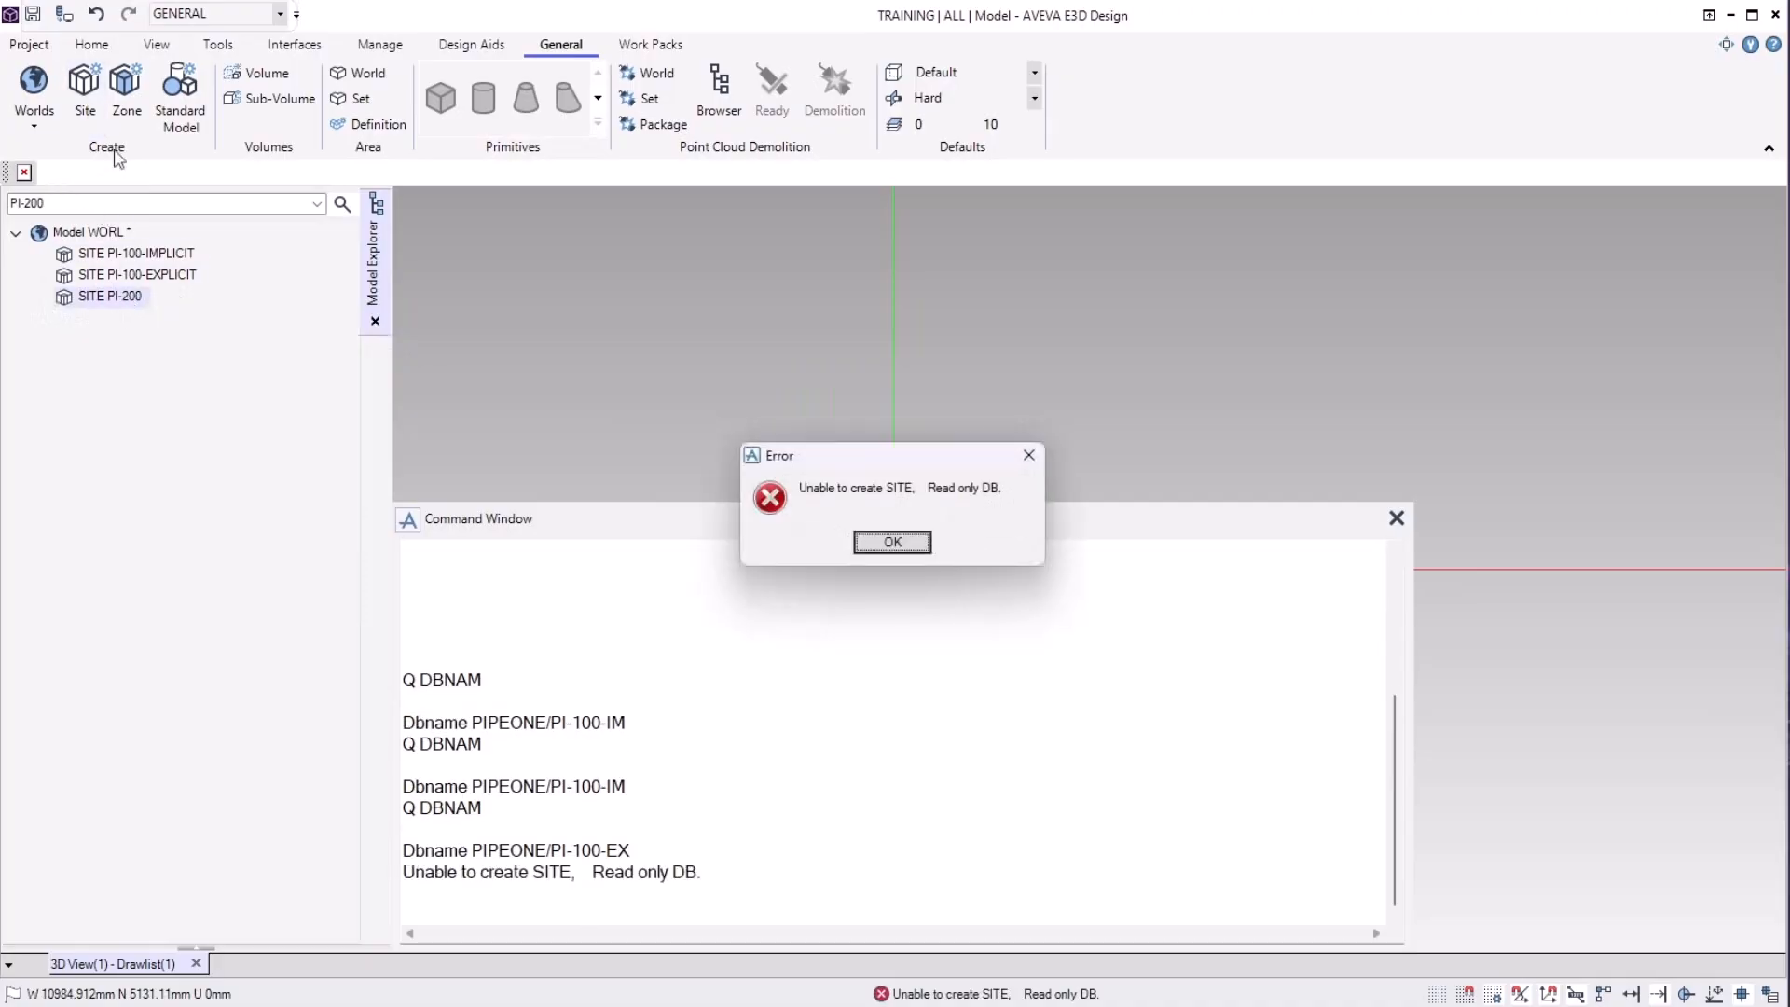
pyautogui.click(897, 546)
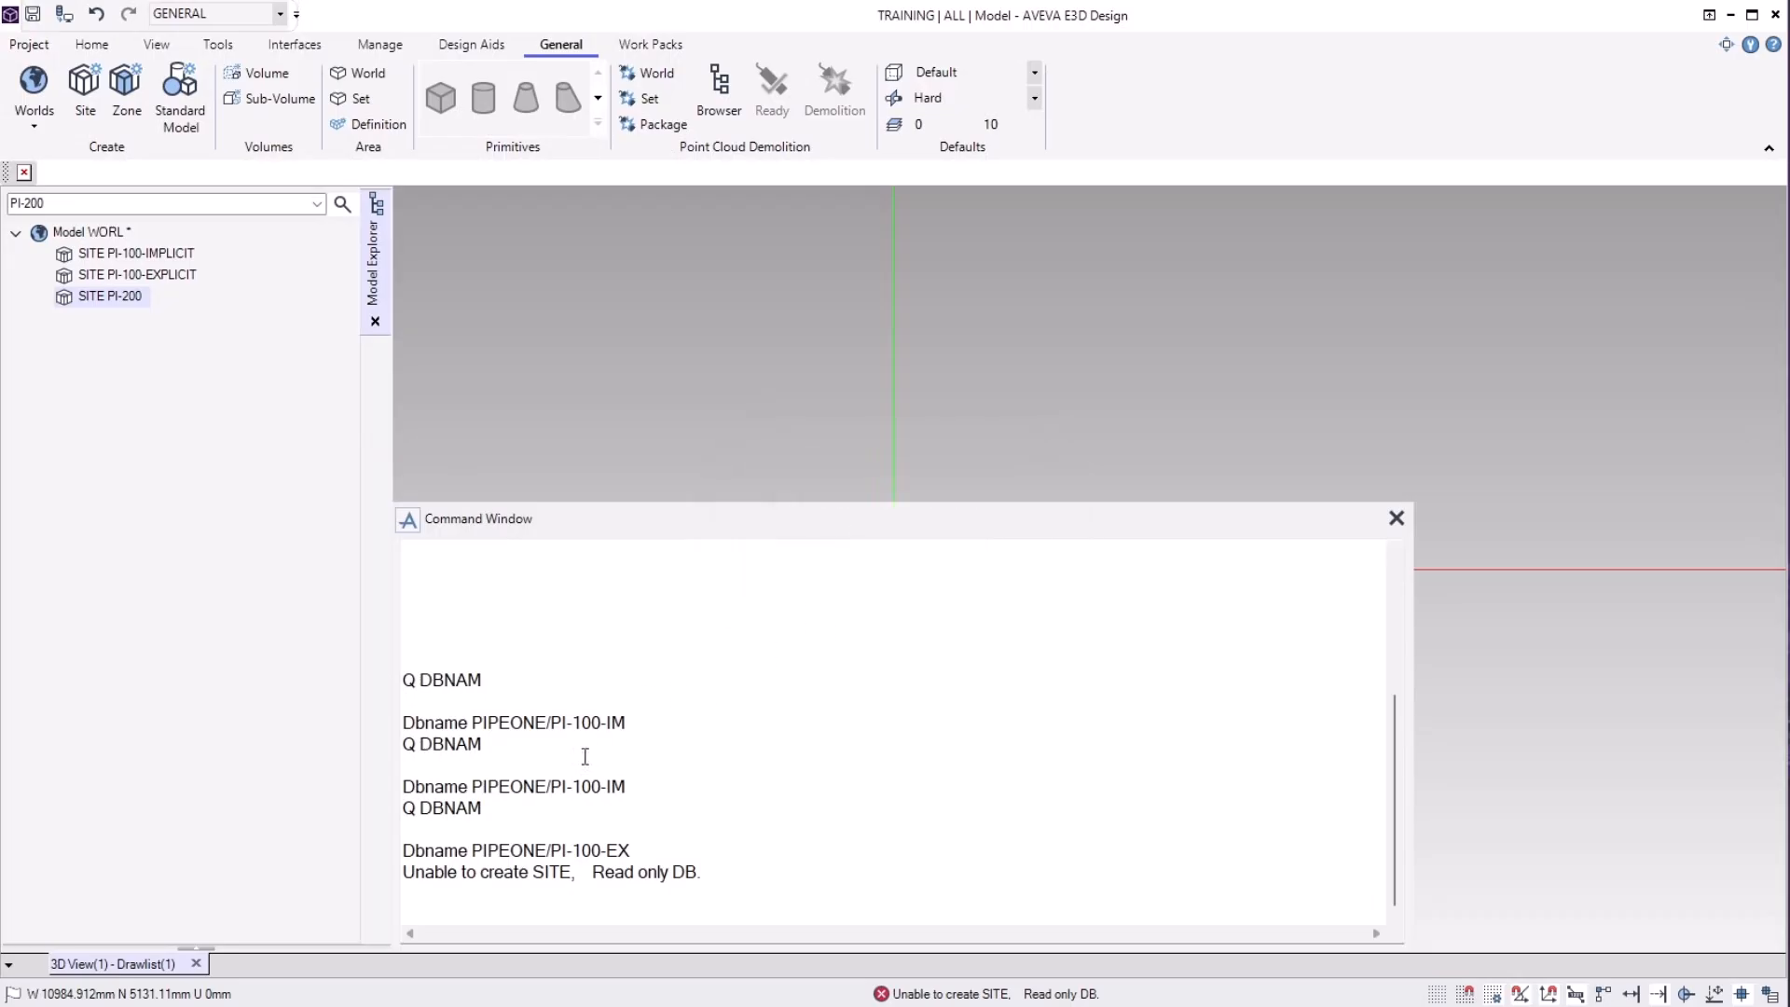
# Query the database name of site PI-200 with Q DBNAM and check its owning team.
pyautogui.click(511, 808)
pyautogui.press('Return')
pyautogui.press('Return')
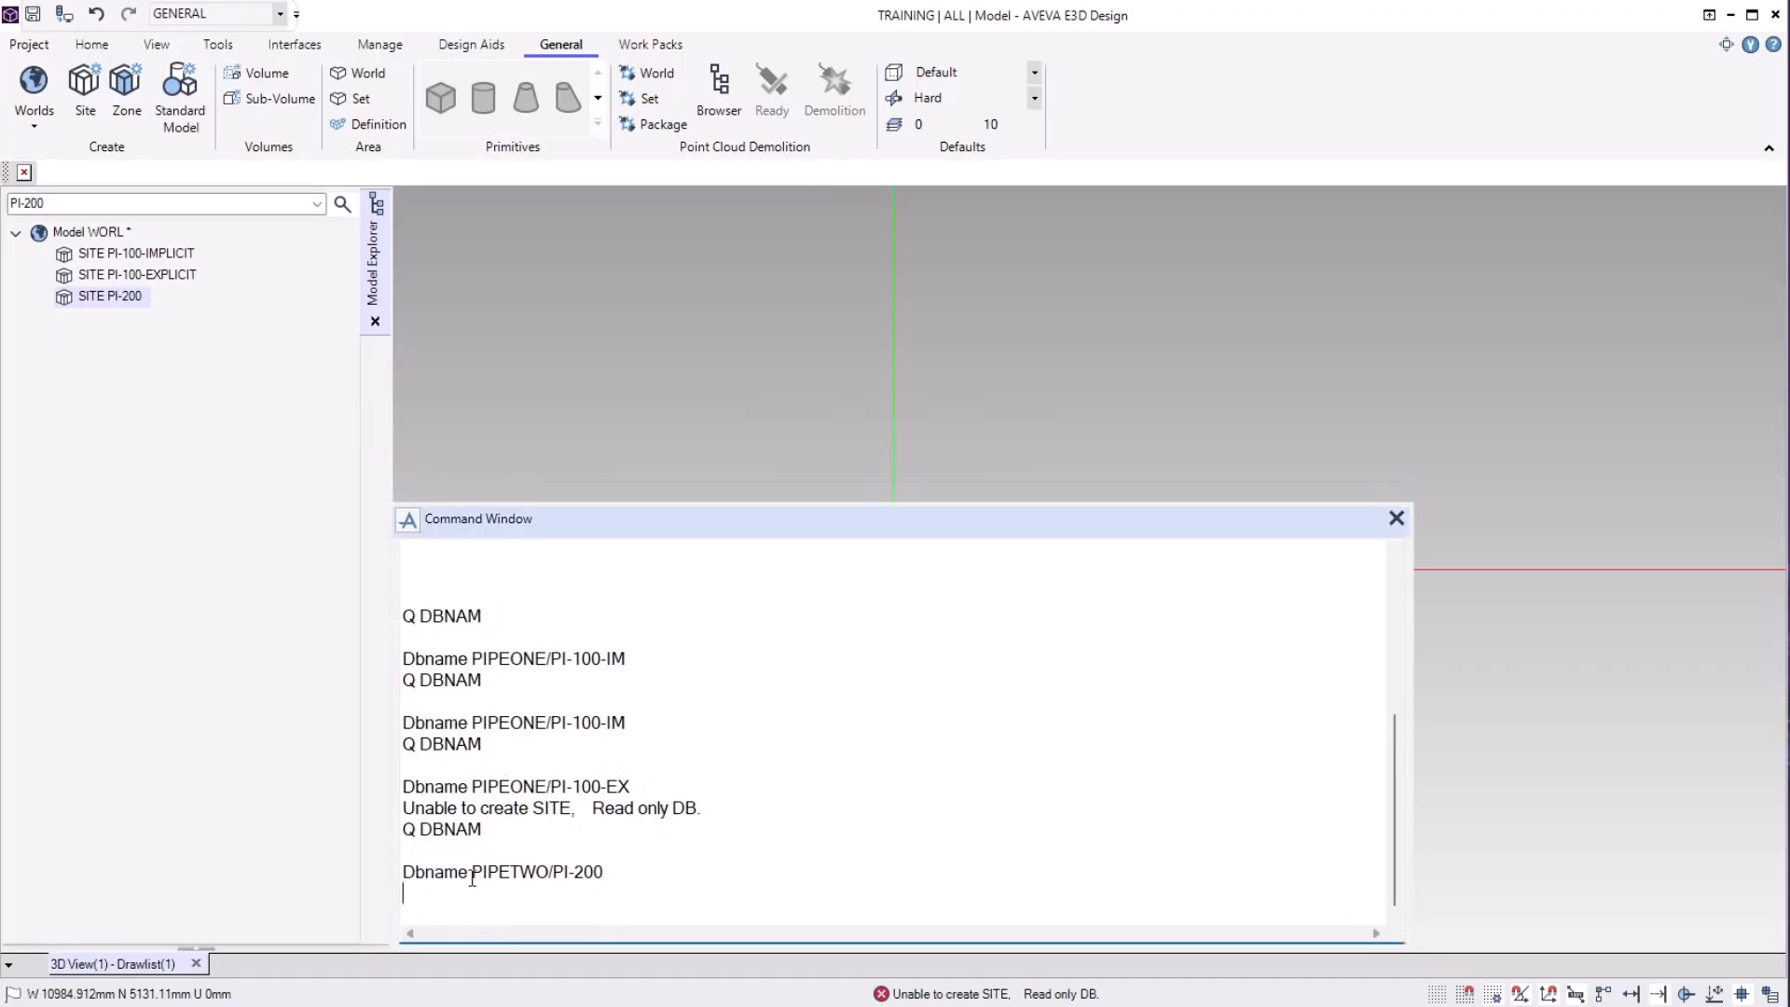
pyautogui.moveTo(472, 873); pyautogui.dragTo(554, 872)
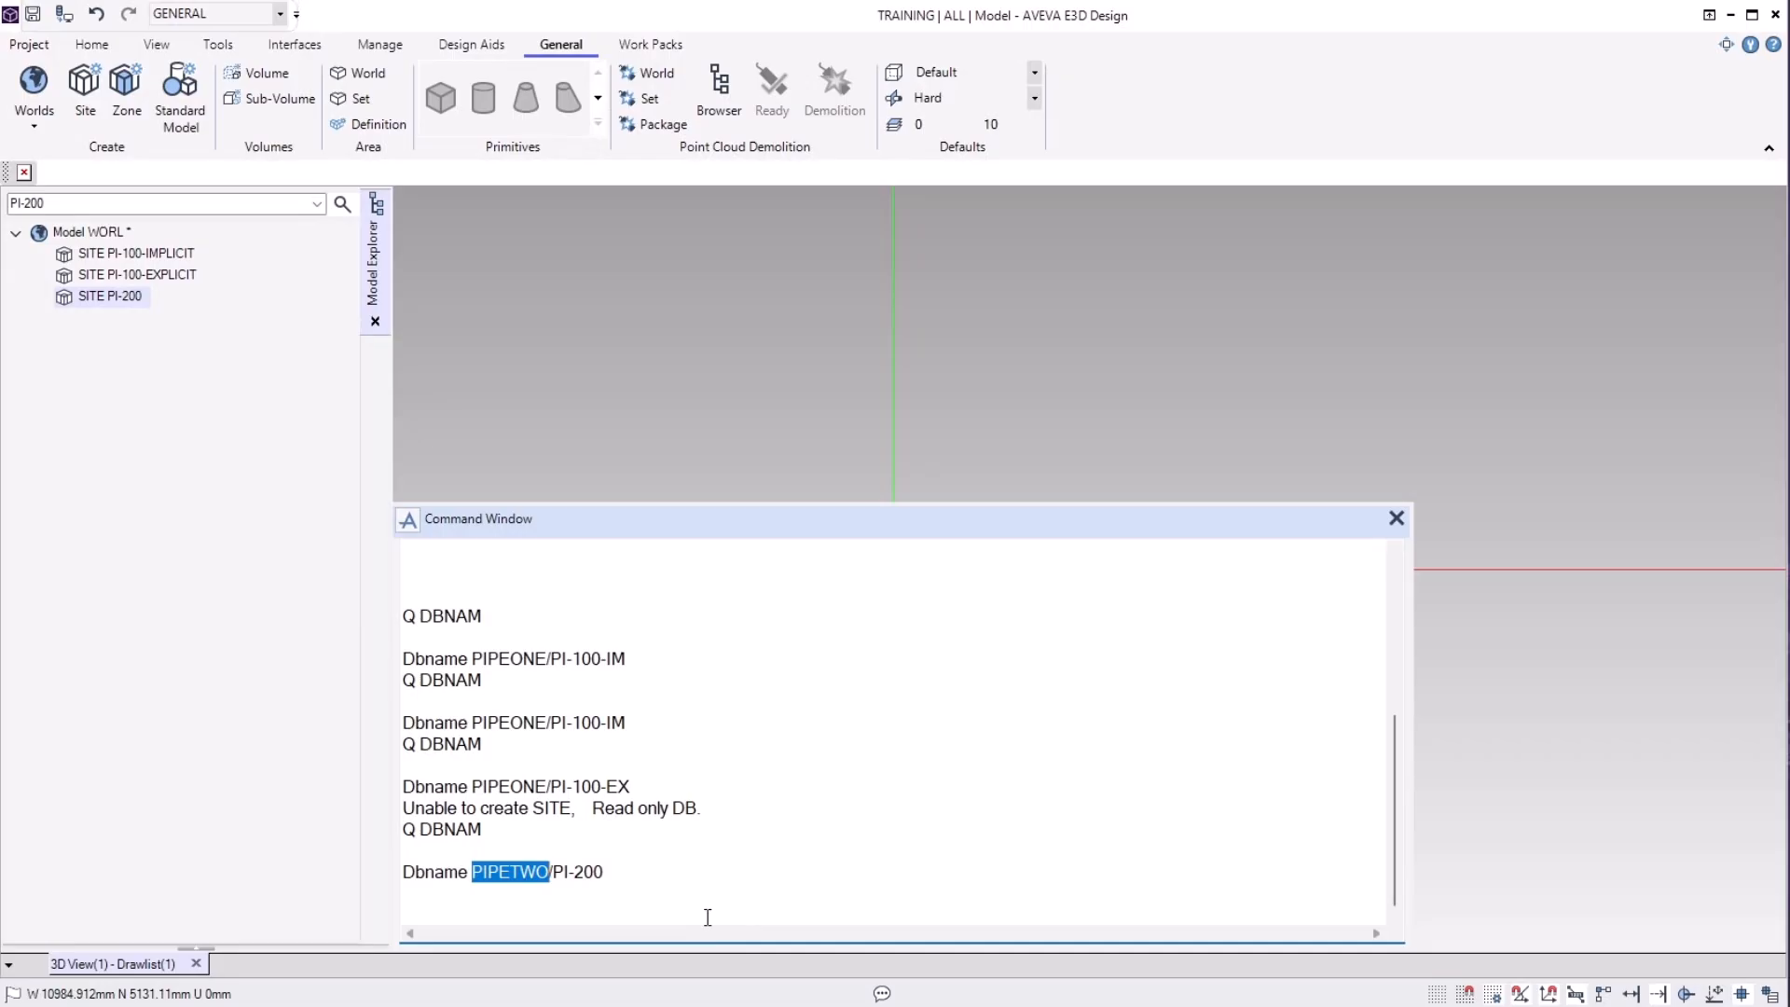
pyautogui.click(708, 918)
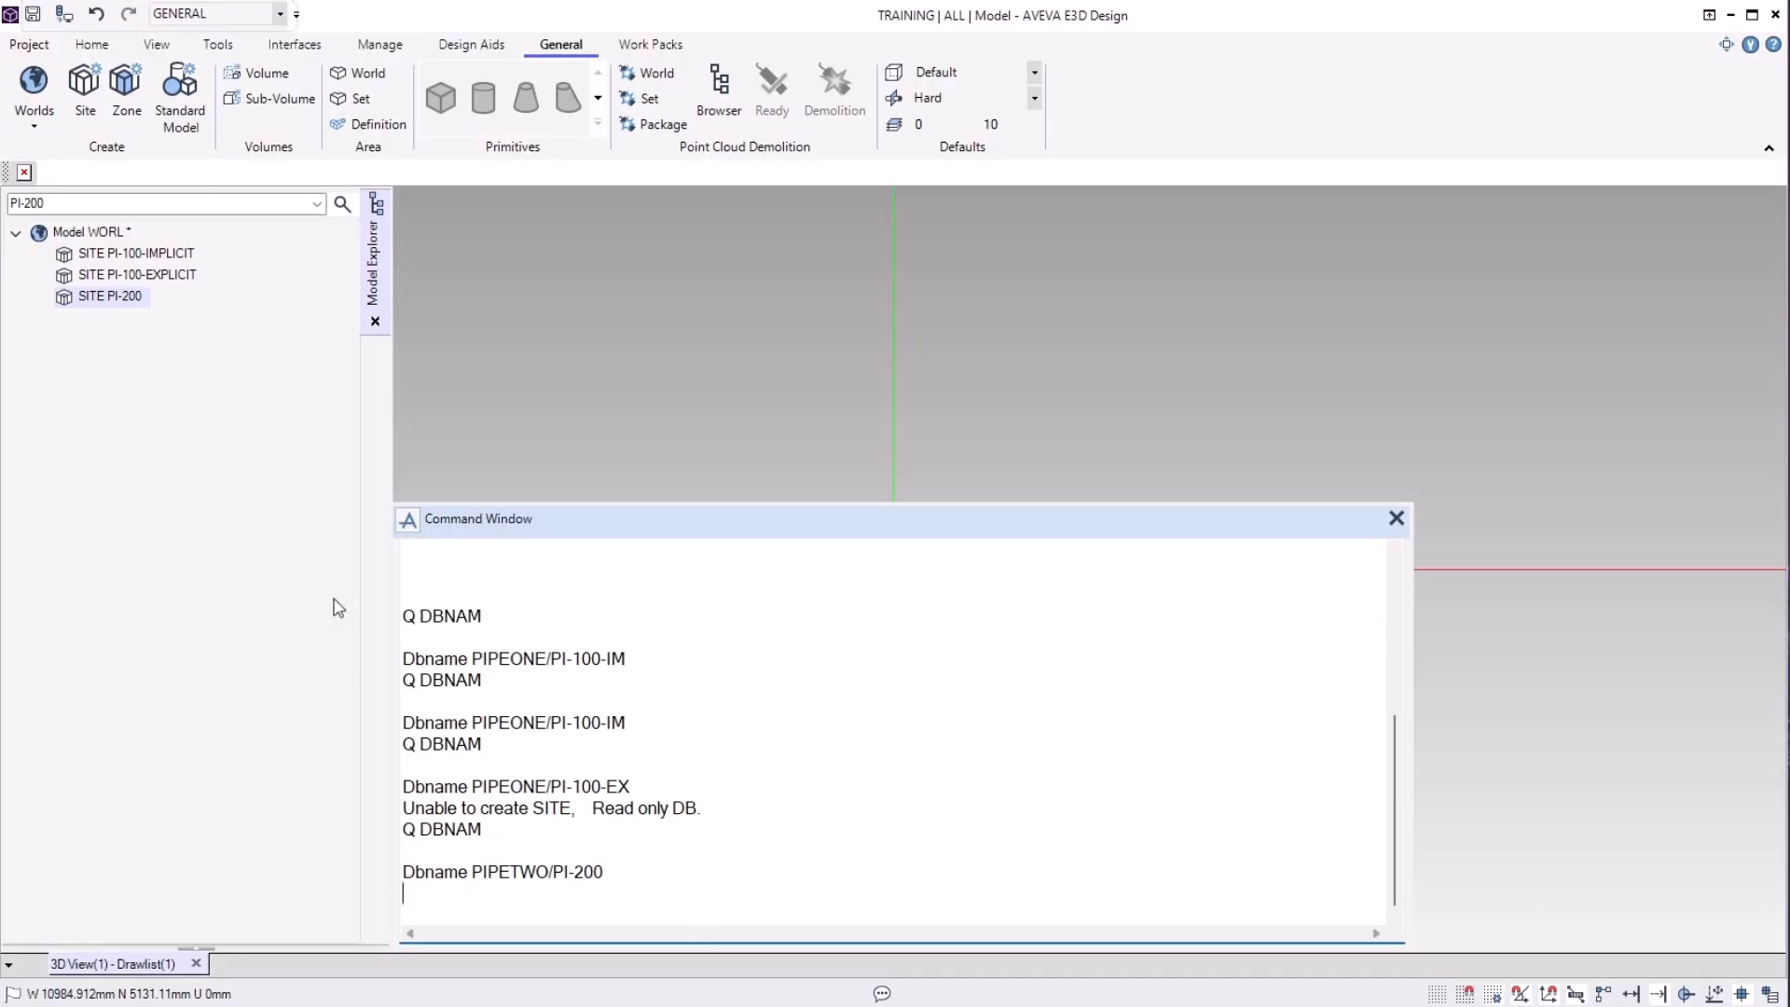
# Create one unnamed zone with unset purpose under each of the sites PI-100-IMPLICIT and PI-100-EXPLICIT.
pyautogui.click(199, 260)
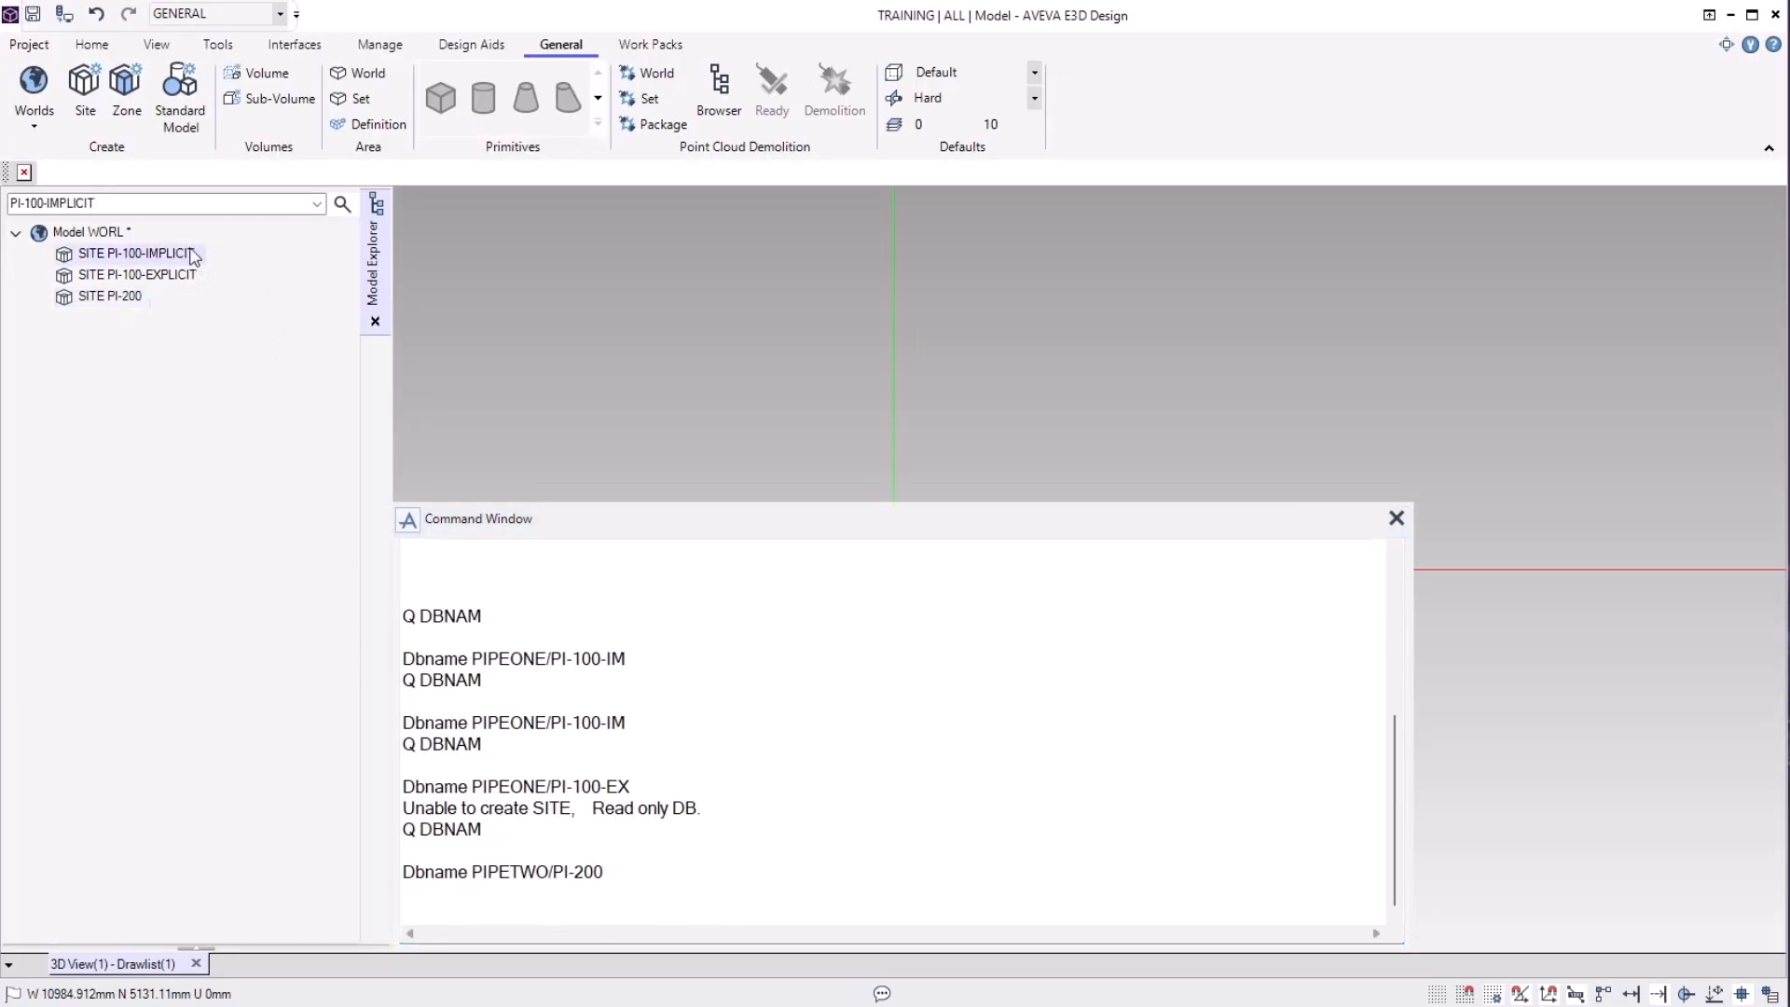
pyautogui.click(141, 112)
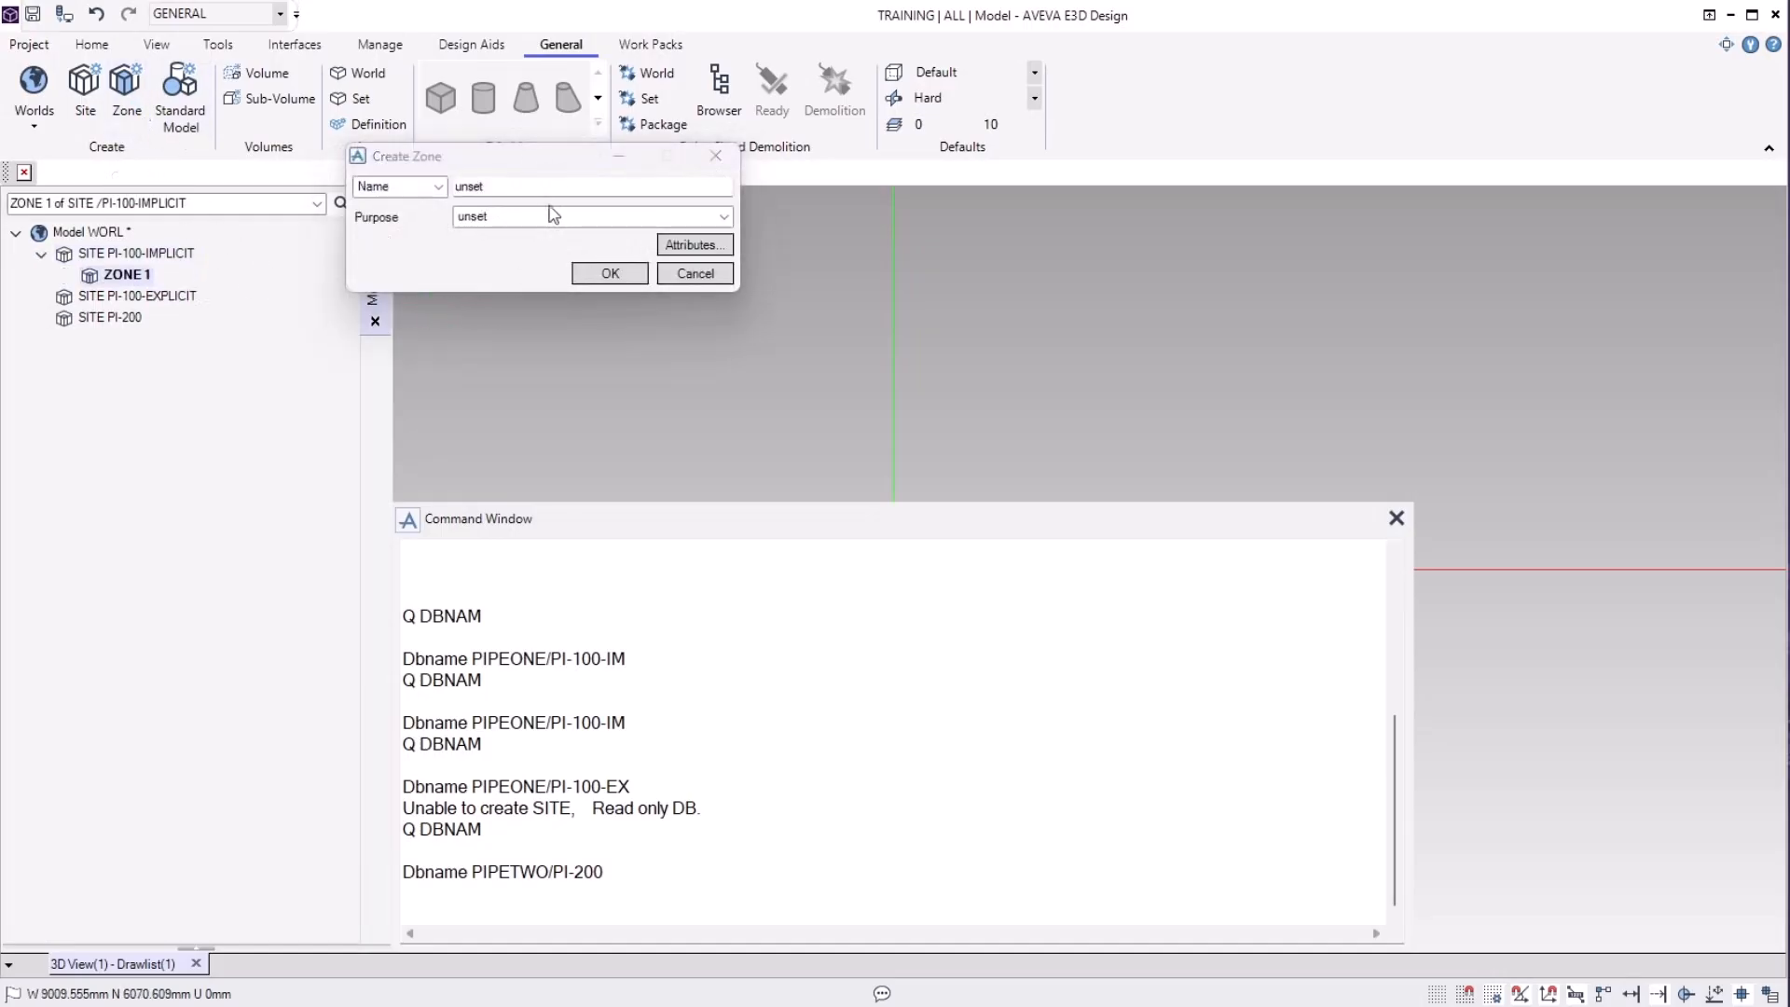
pyautogui.click(610, 274)
pyautogui.click(177, 296)
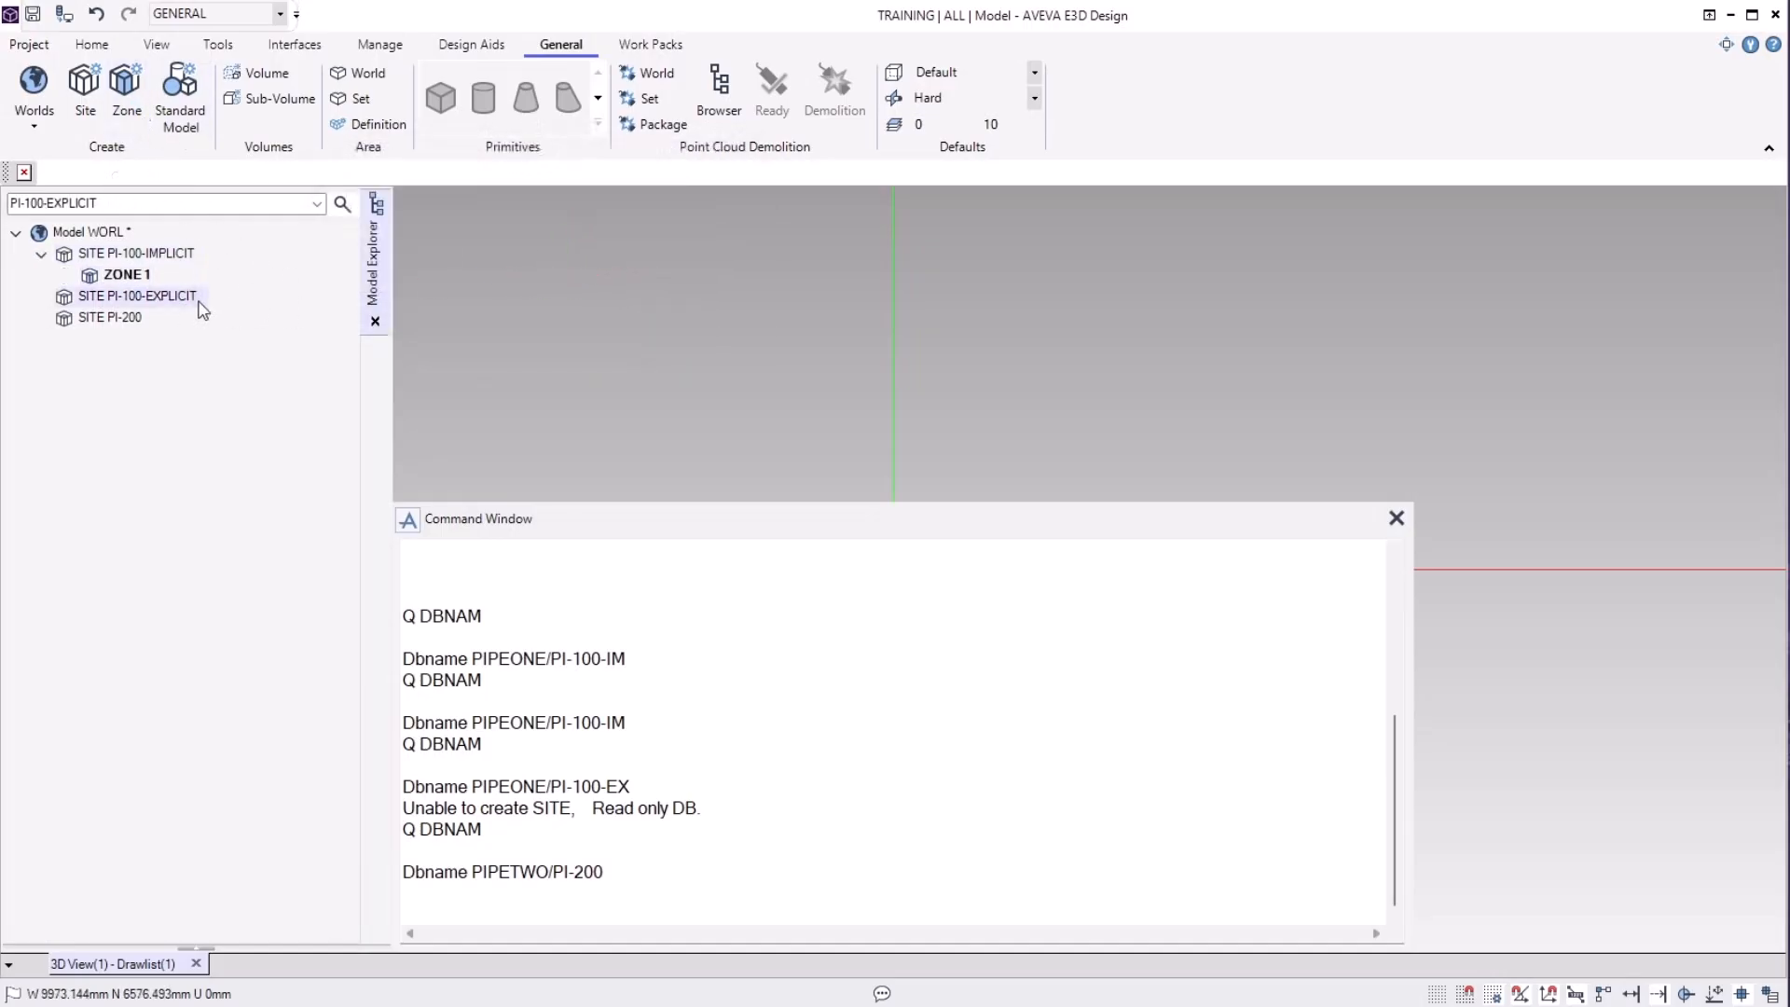
pyautogui.click(127, 93)
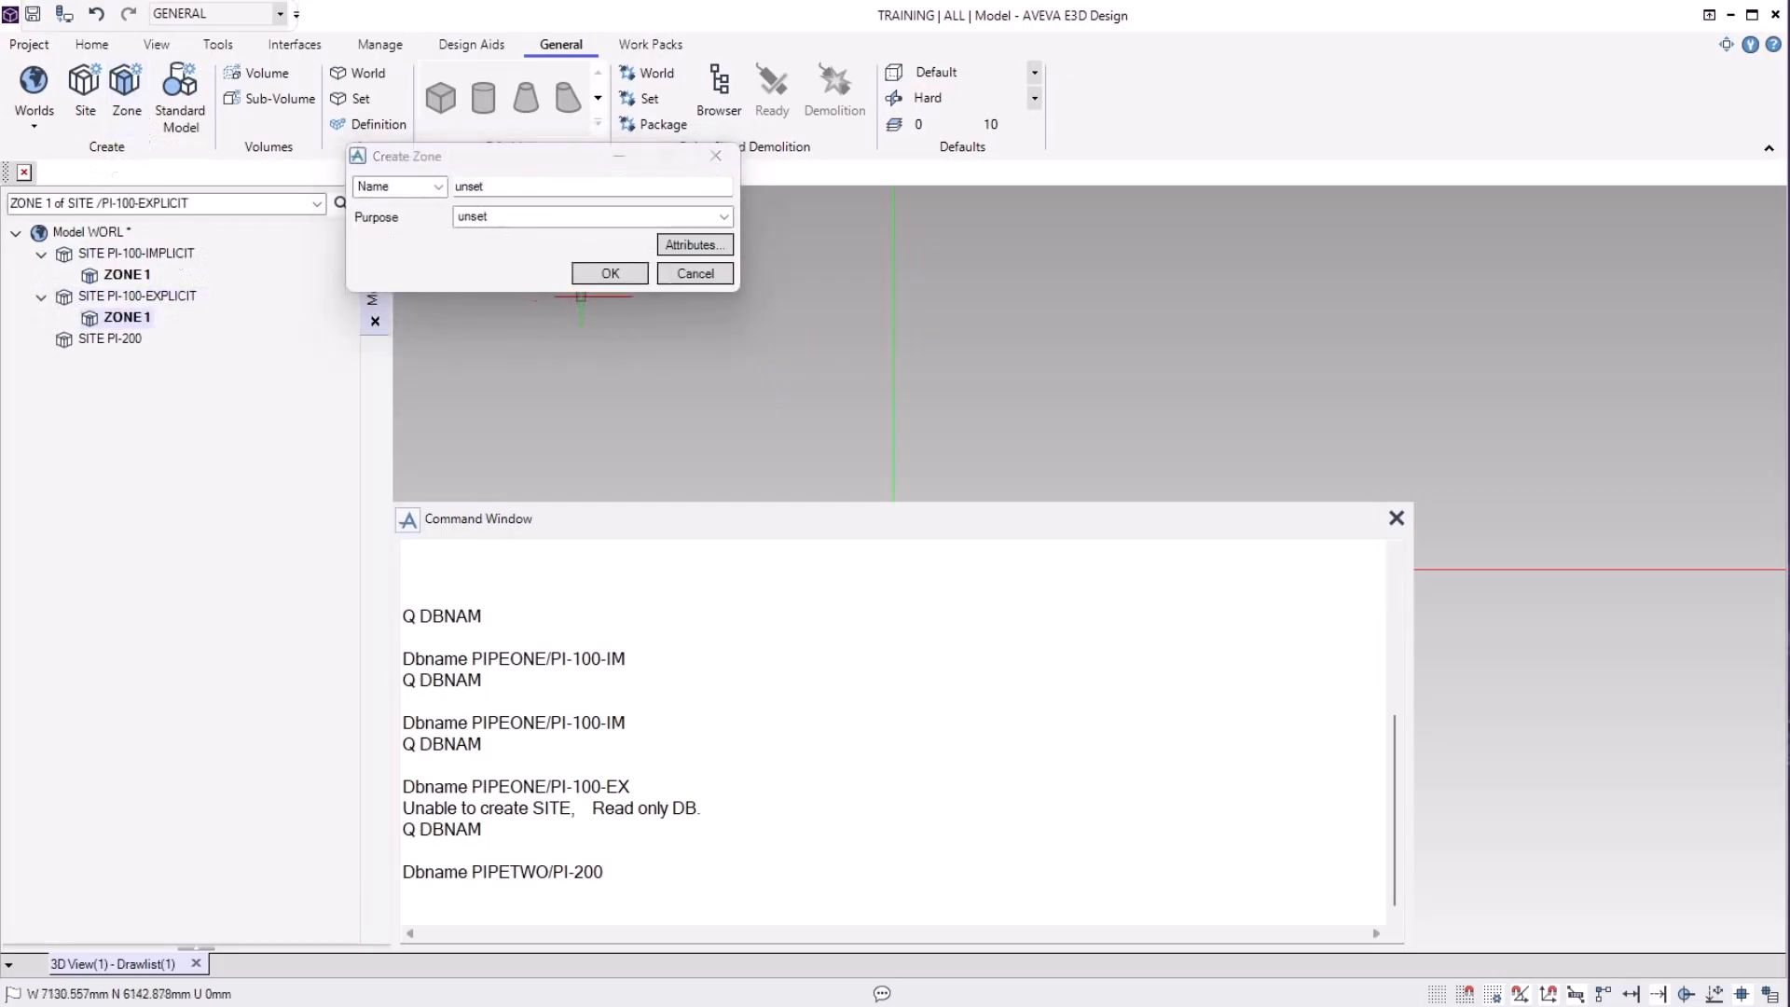
pyautogui.click(610, 274)
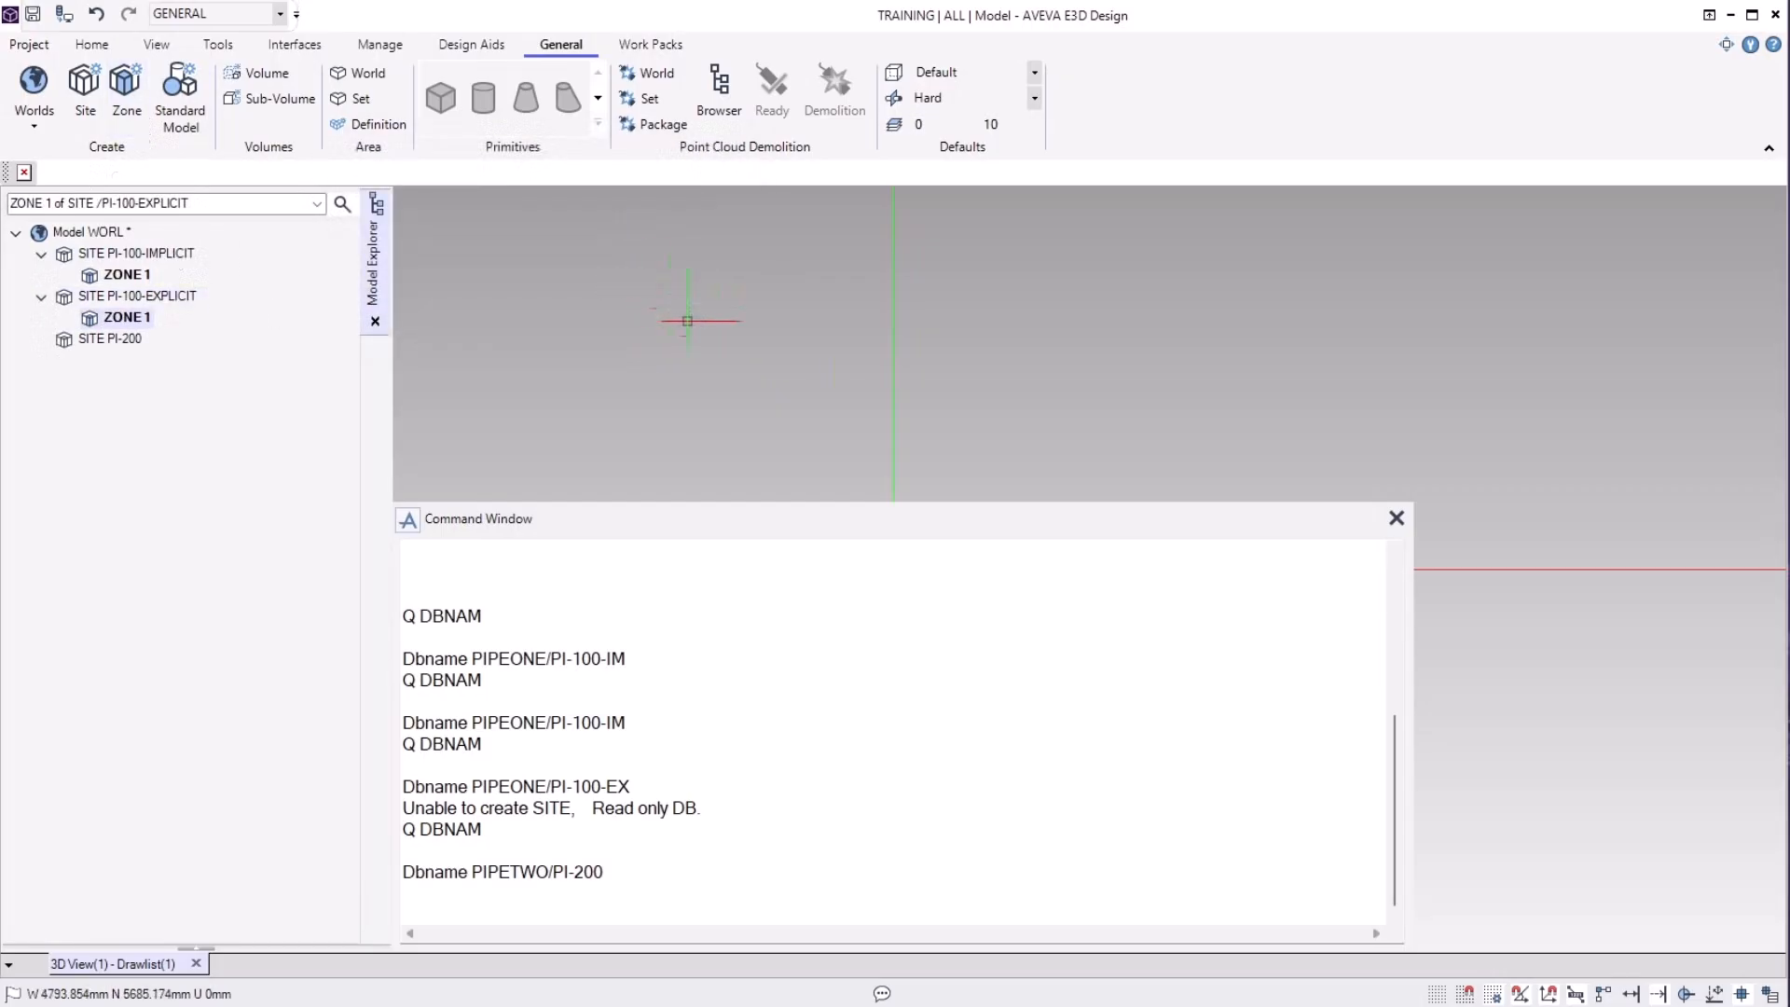
# Save the work without a session comment and with Unclaim All enabled.
pyautogui.hotkey('ctrl', 's')
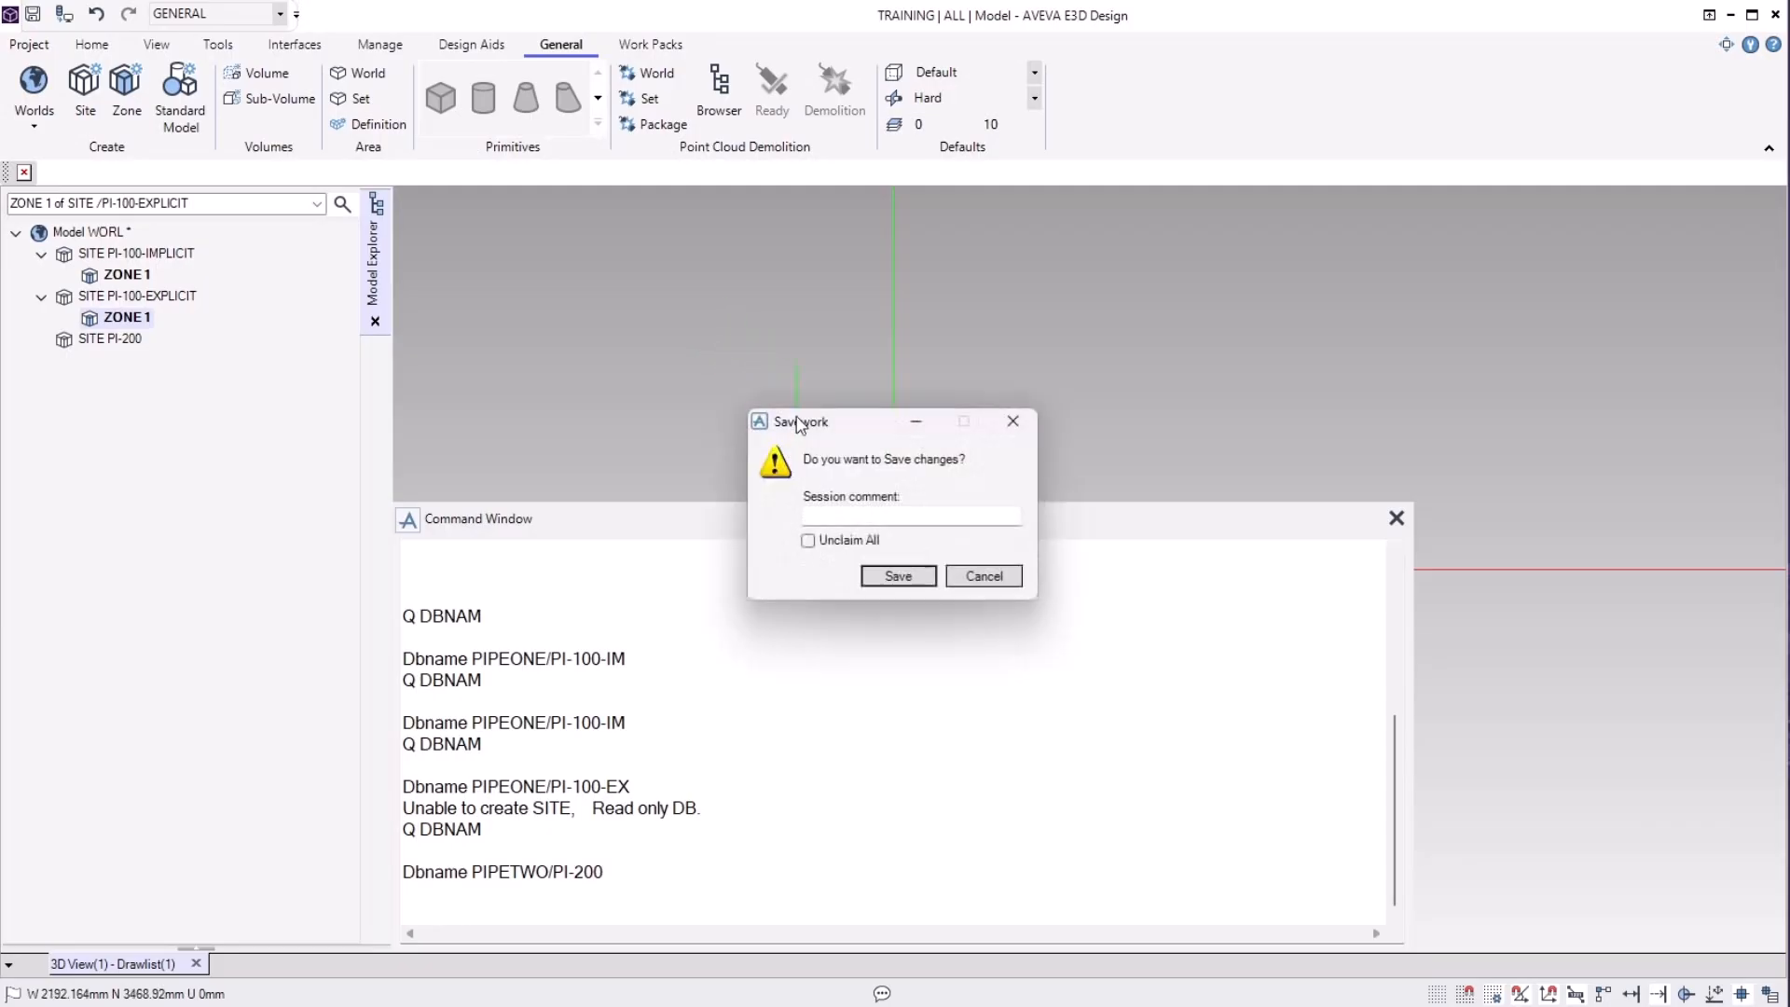
pyautogui.click(818, 542)
pyautogui.click(895, 577)
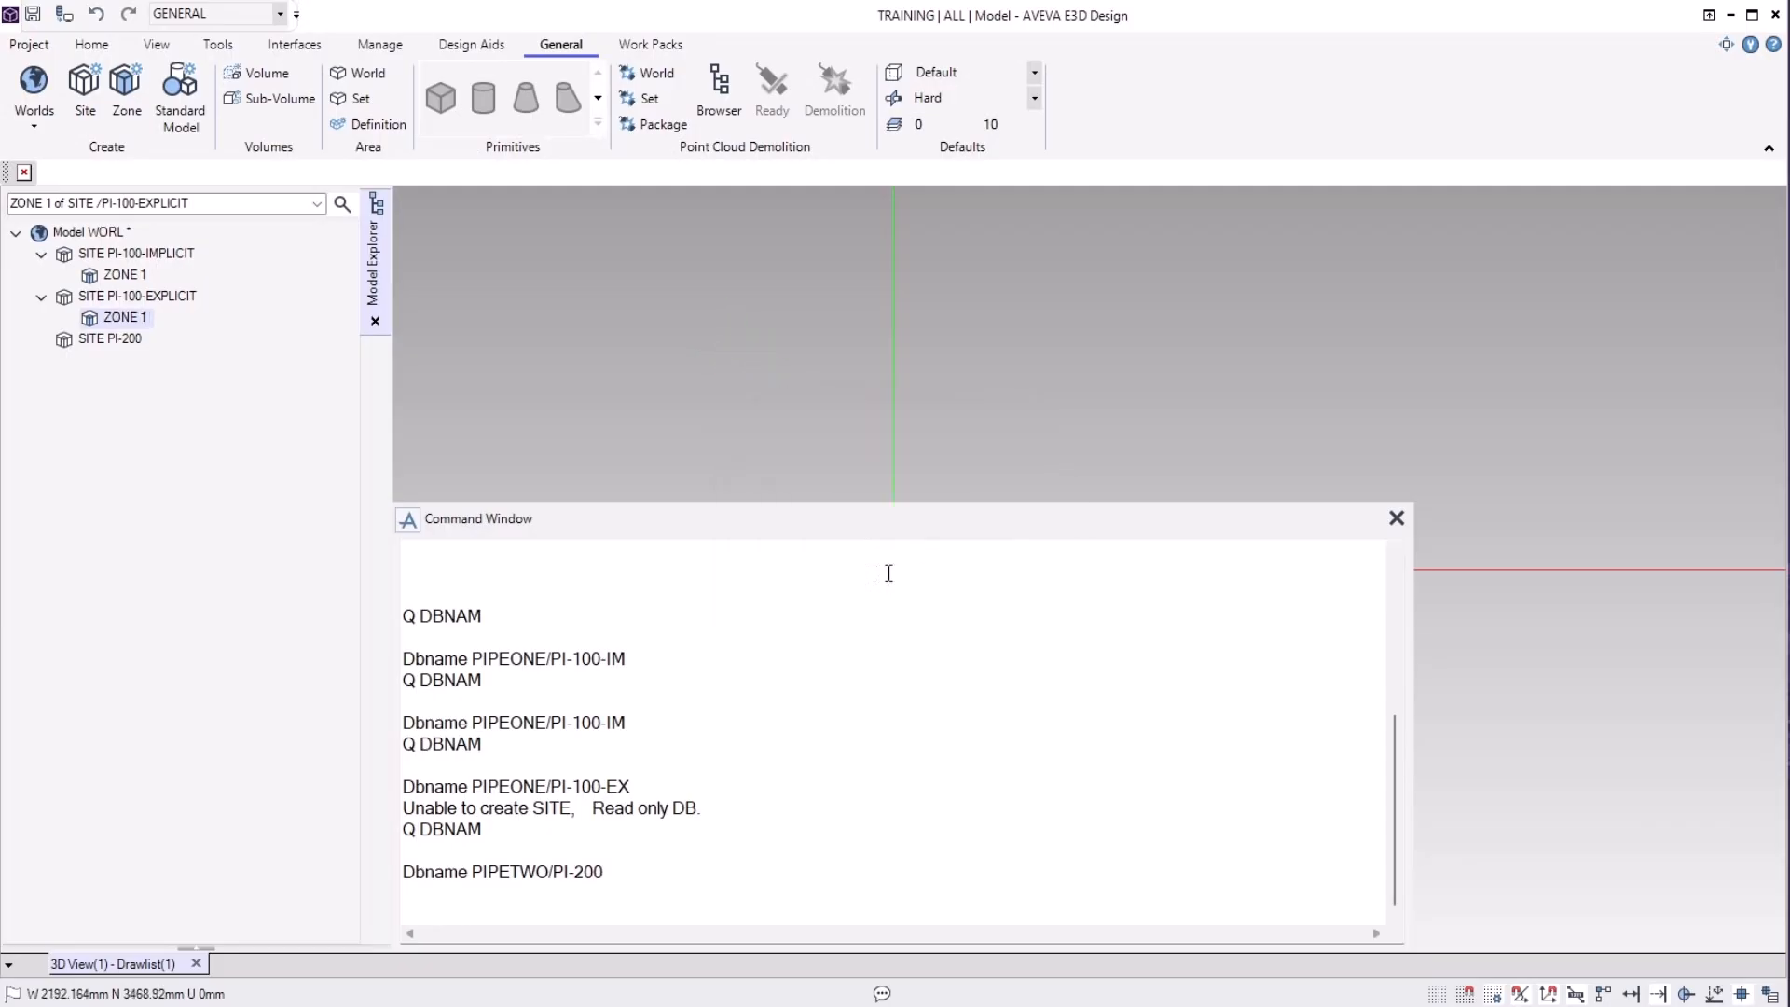
# Rename the zone under site PI-100-IMPLICIT as ZONE-IM.
pyautogui.click(145, 278)
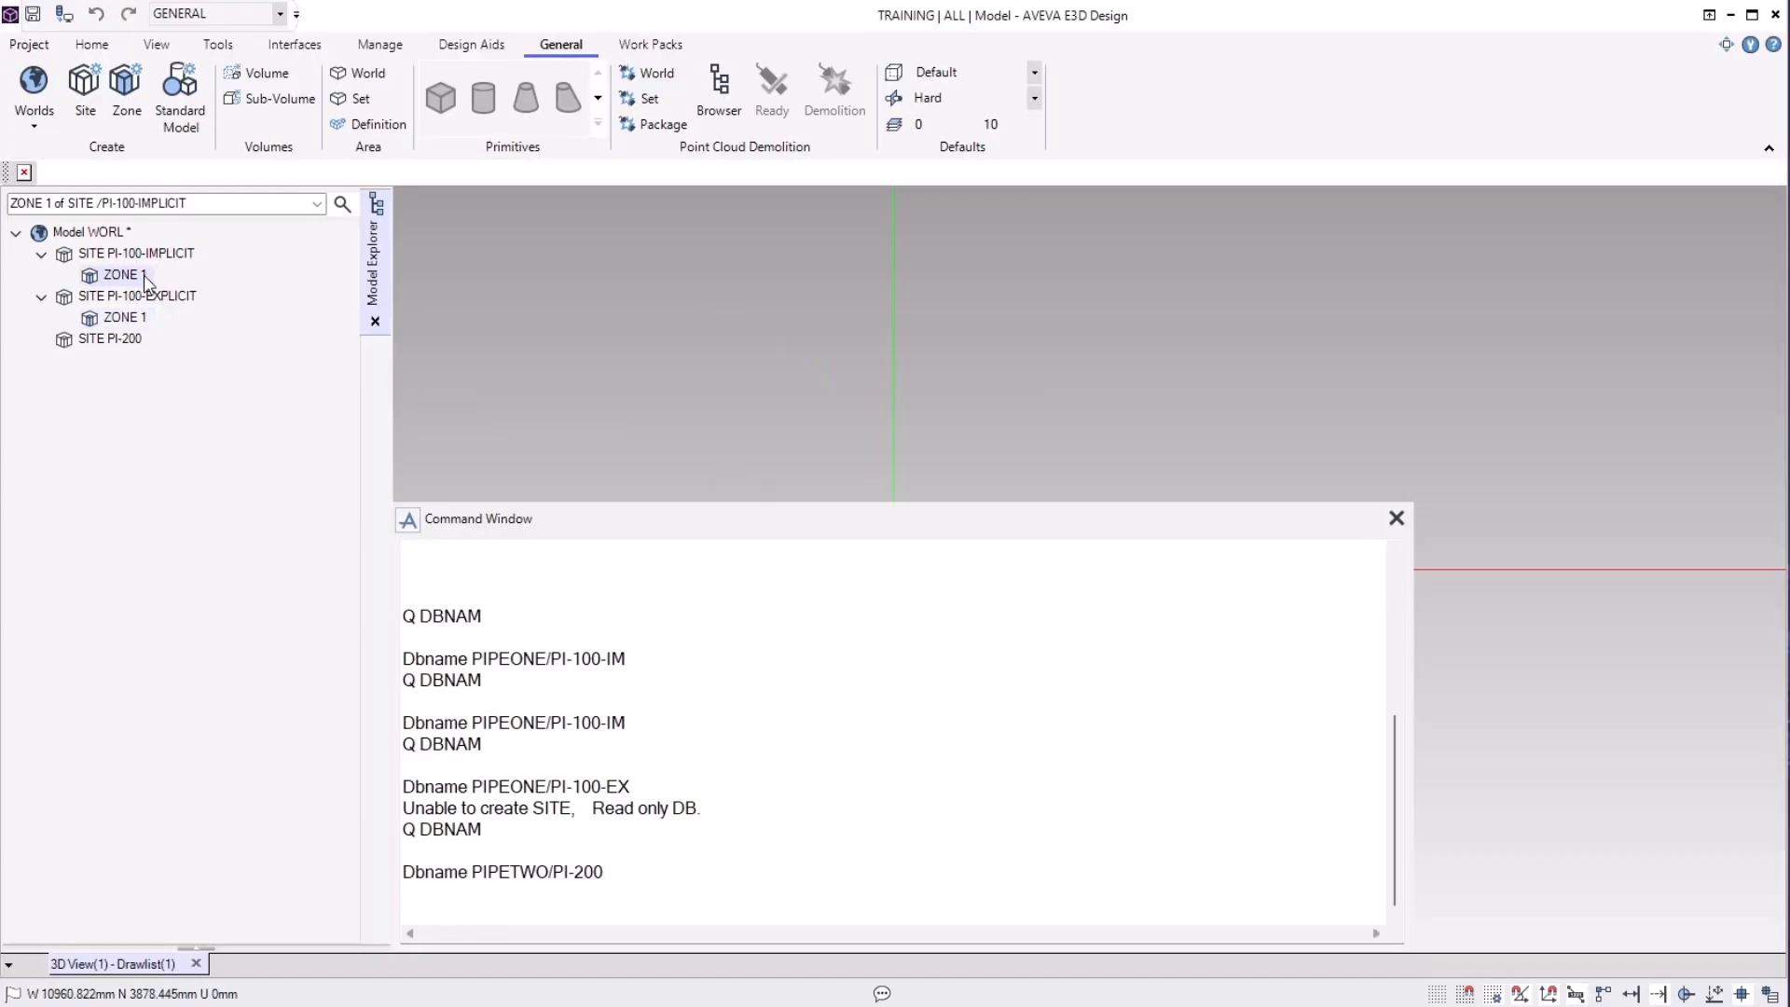
pyautogui.rightClick(145, 278)
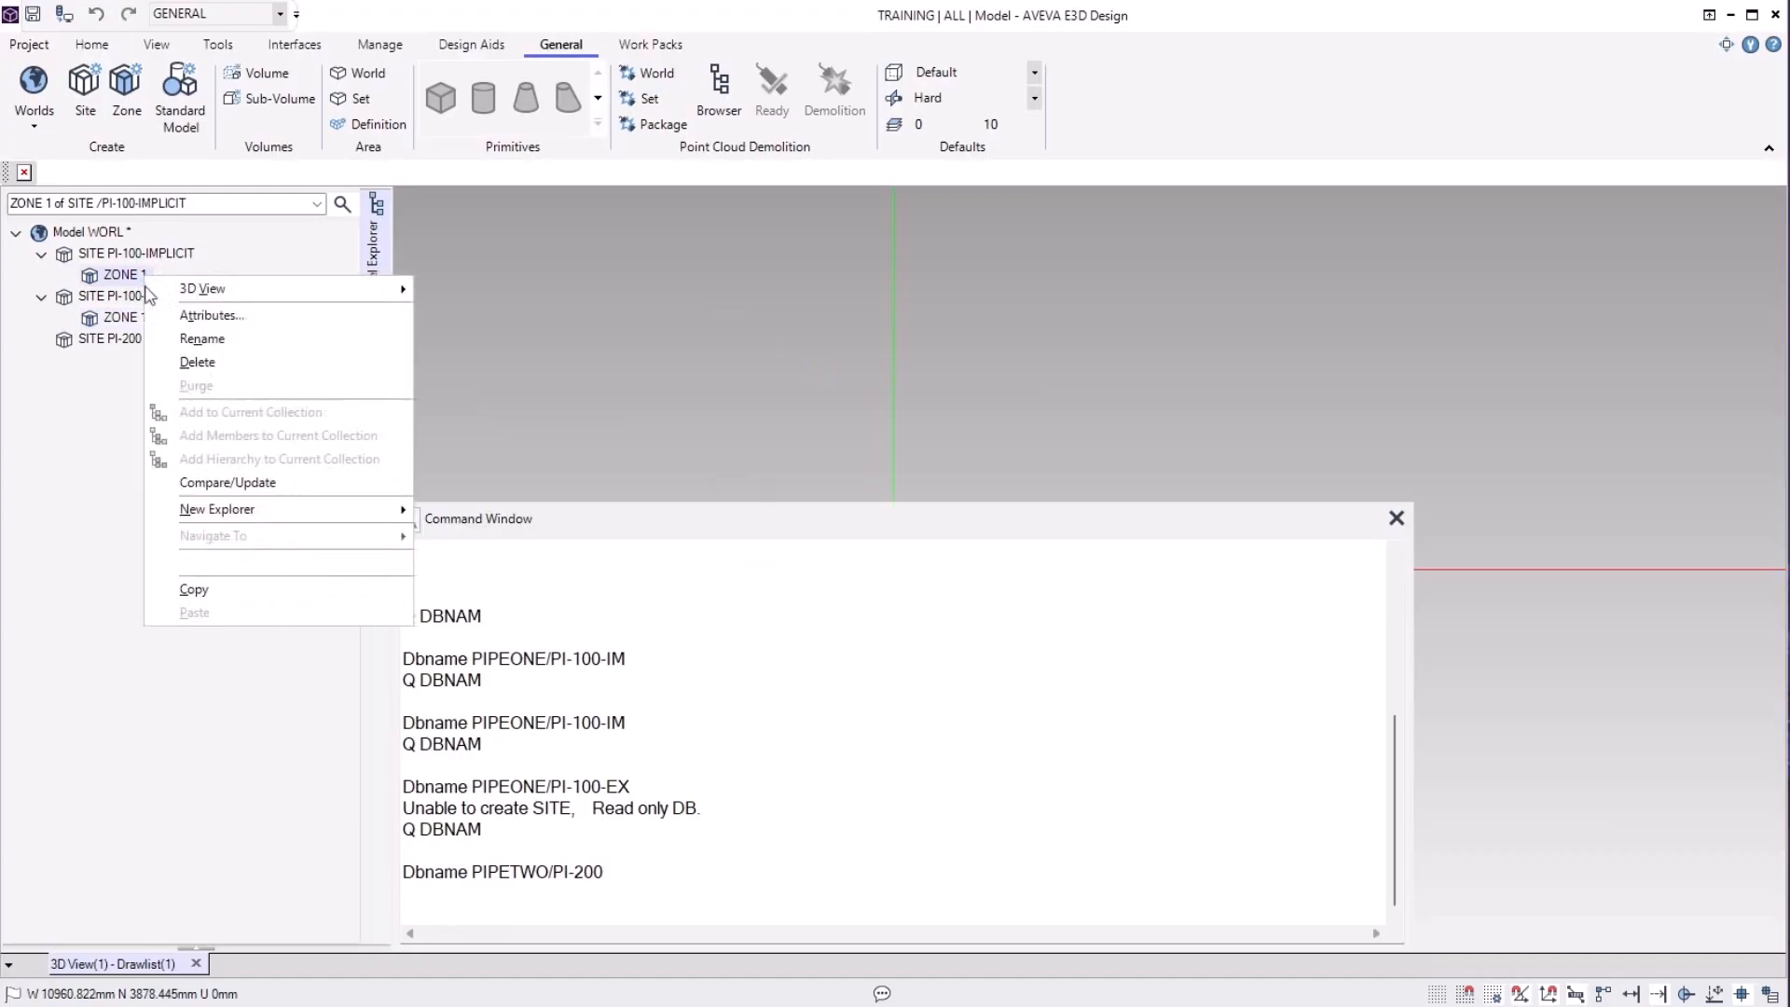
pyautogui.click(287, 357)
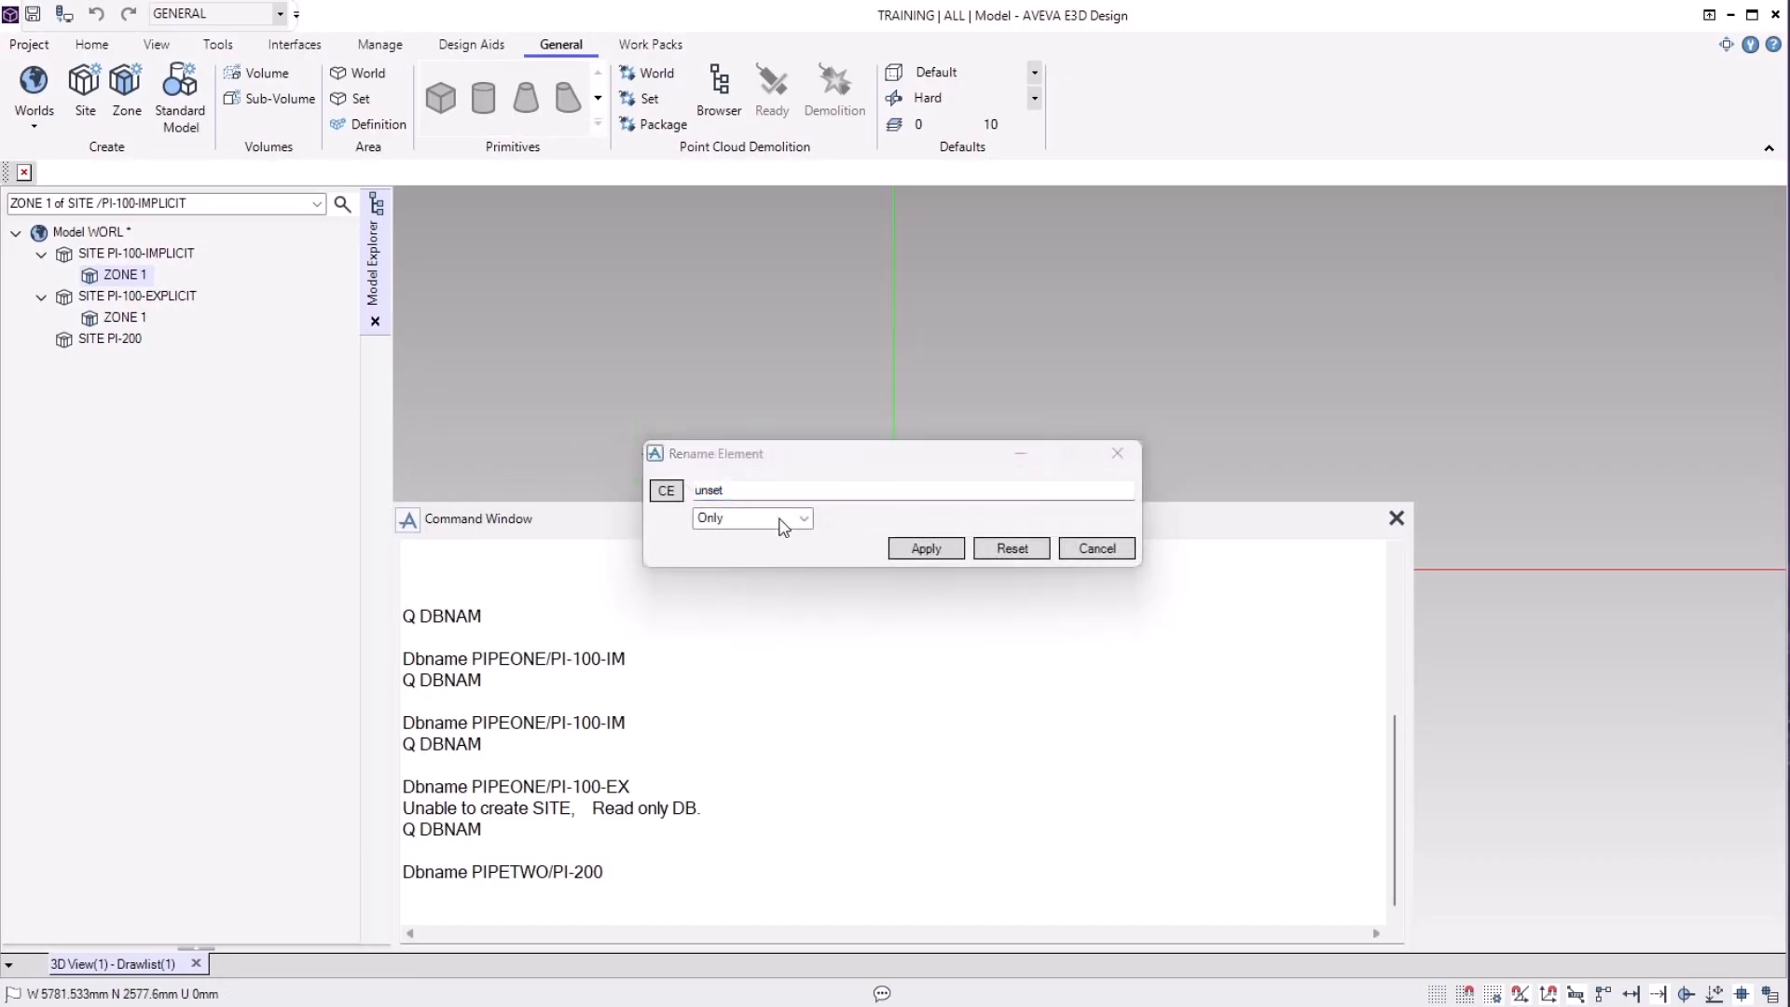
pyautogui.click(804, 491)
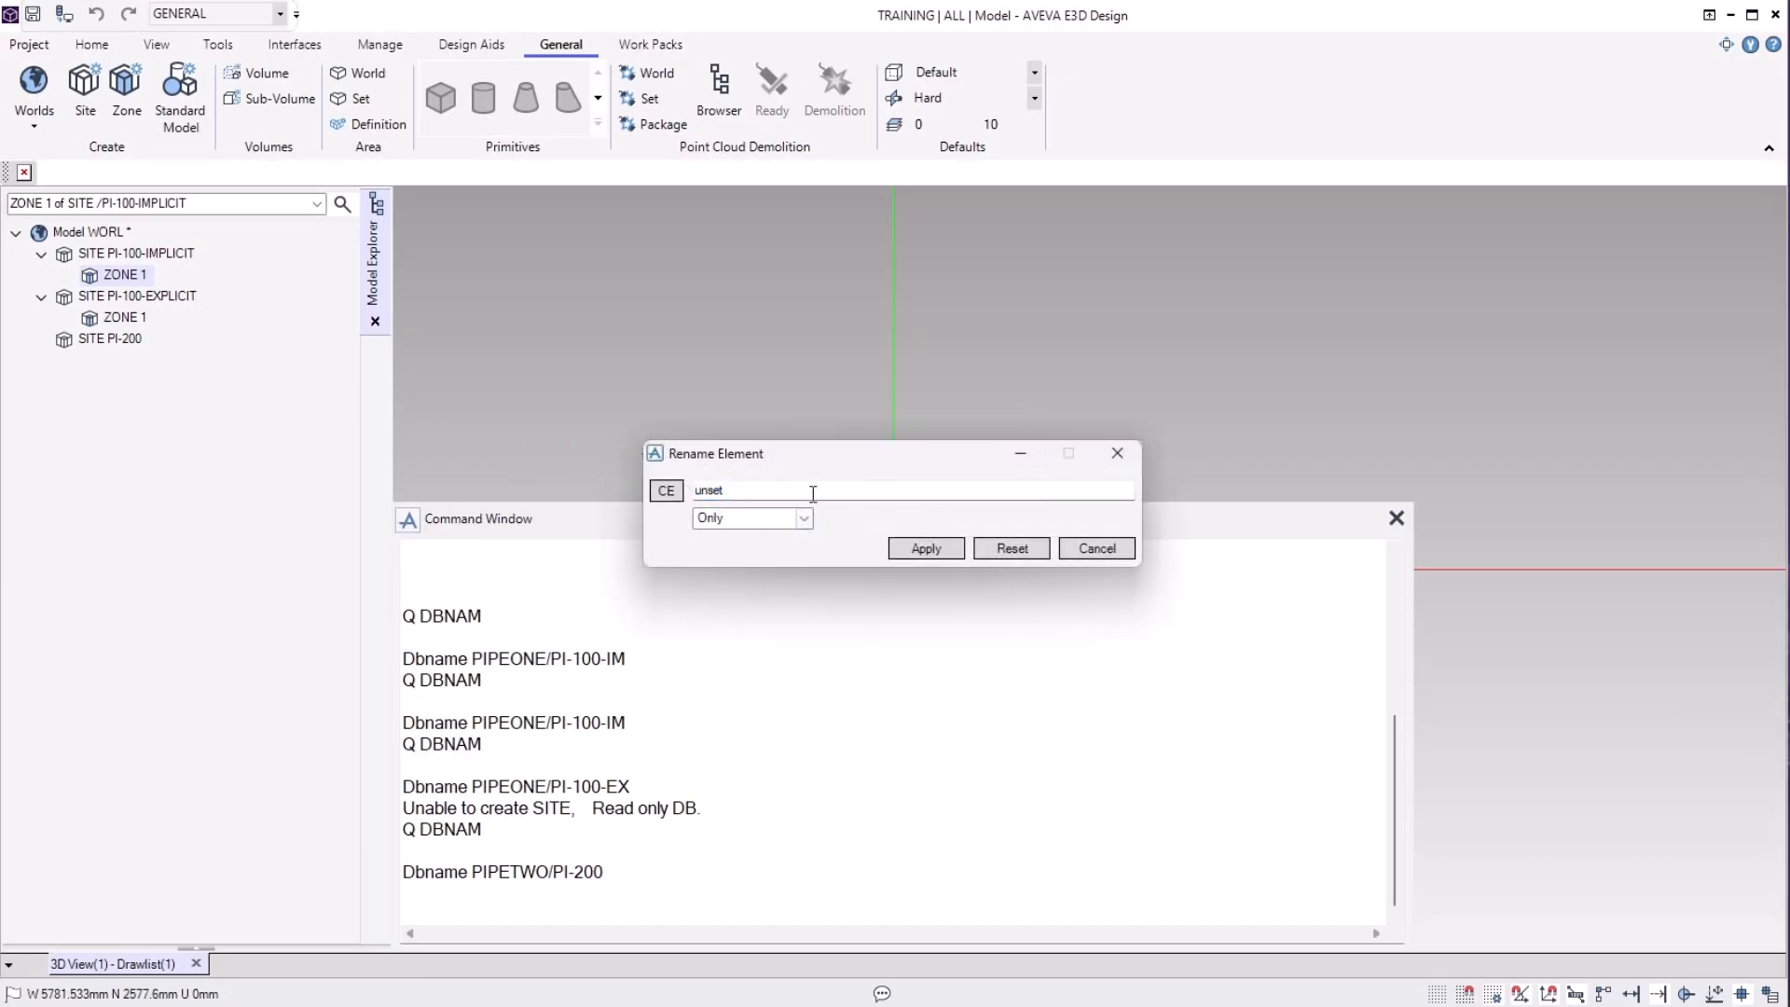
pyautogui.doubleClick(727, 495)
pyautogui.write('ZONE-IM')
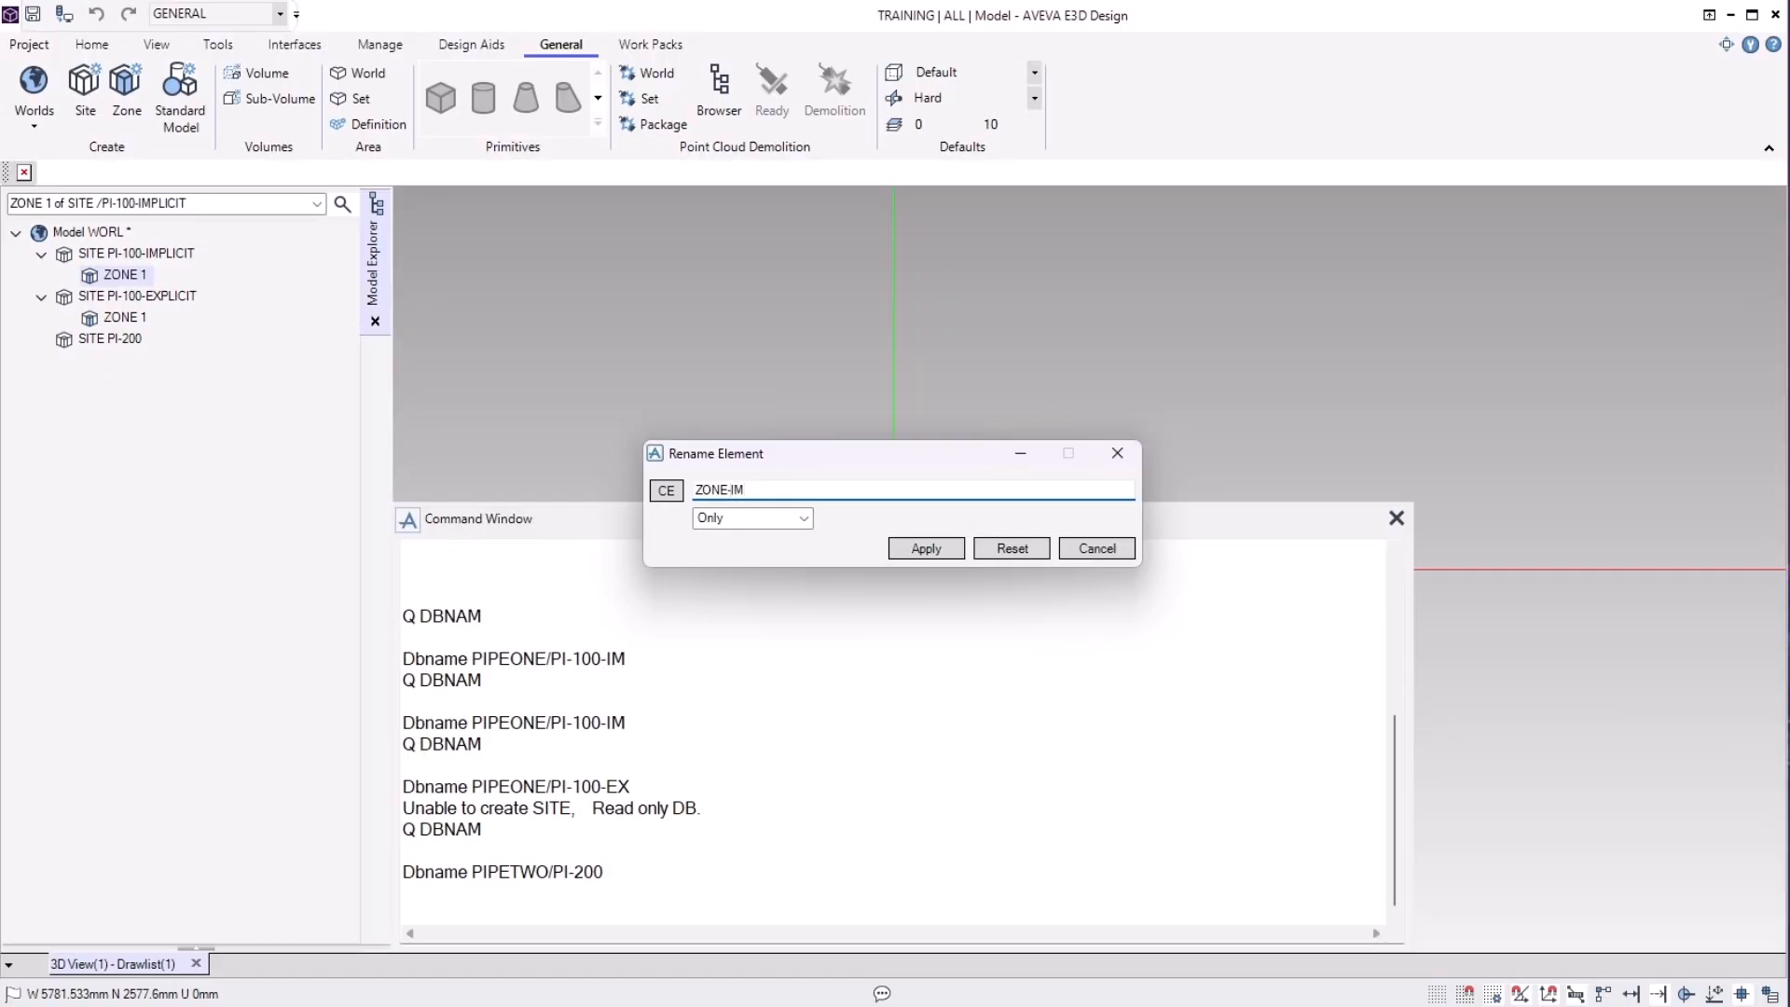
pyautogui.click(932, 550)
pyautogui.click(1086, 552)
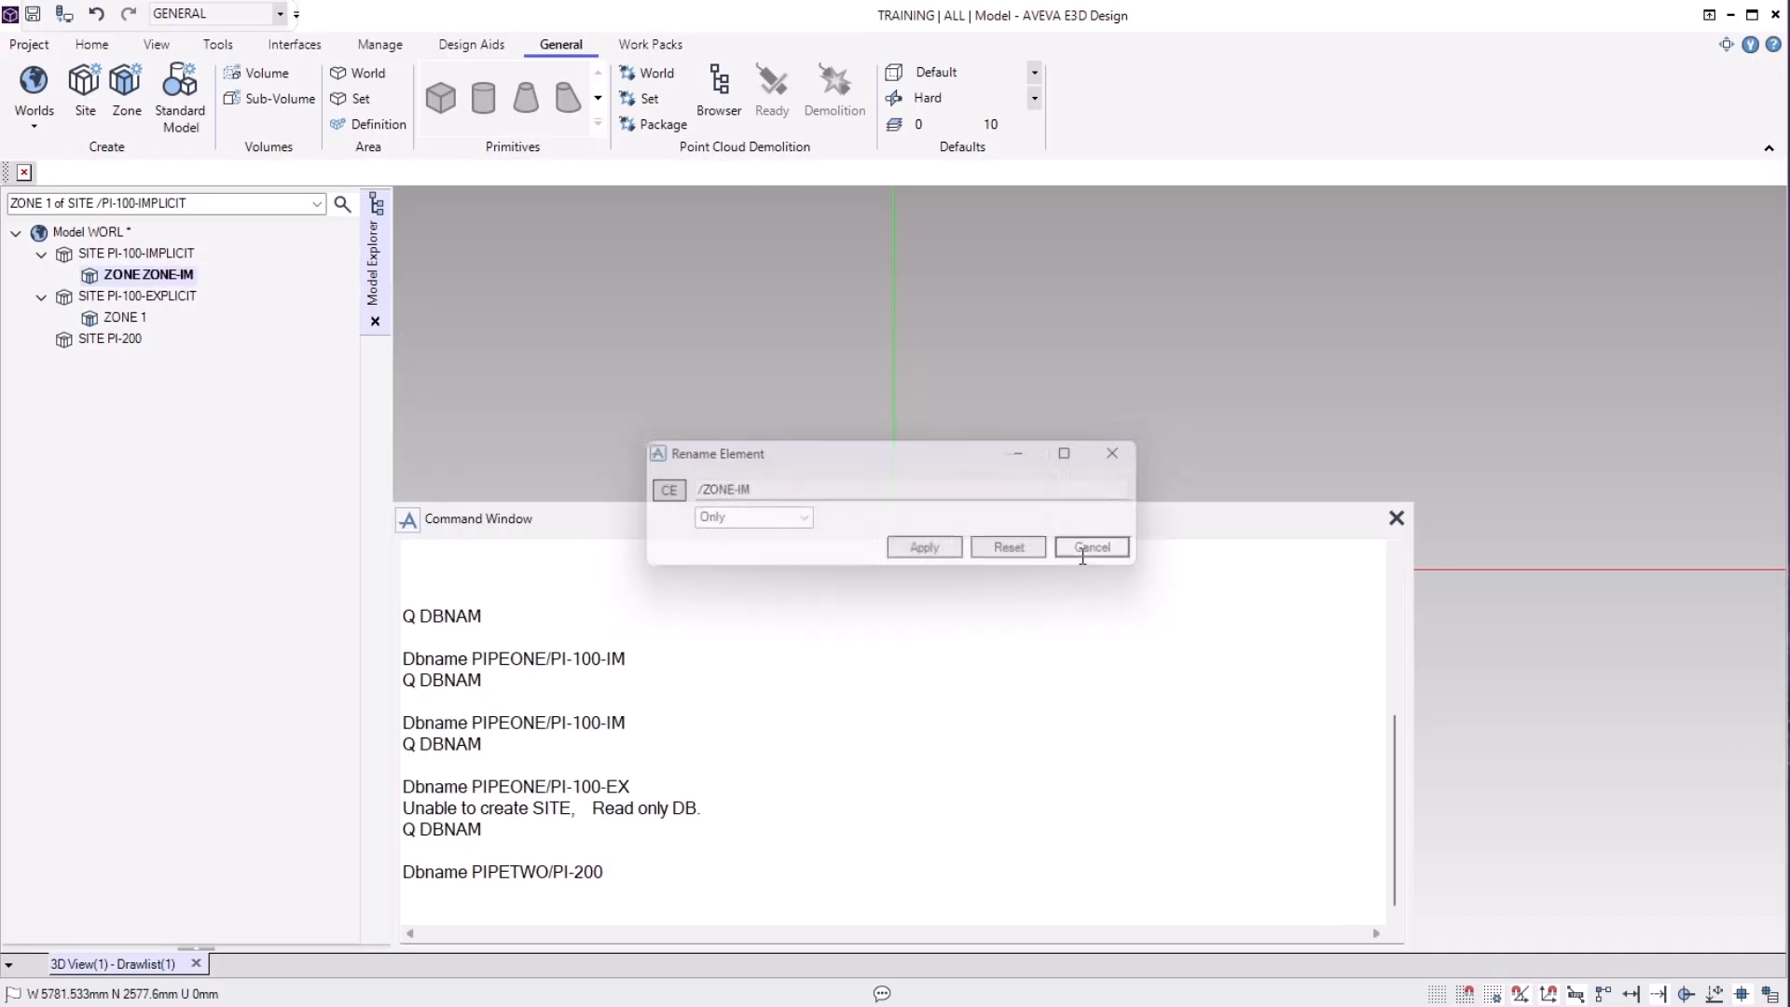
# Try to rename the zone under site PI-100-EXPLICIT as ZONE-EX without claiming it first.
pyautogui.click(118, 319)
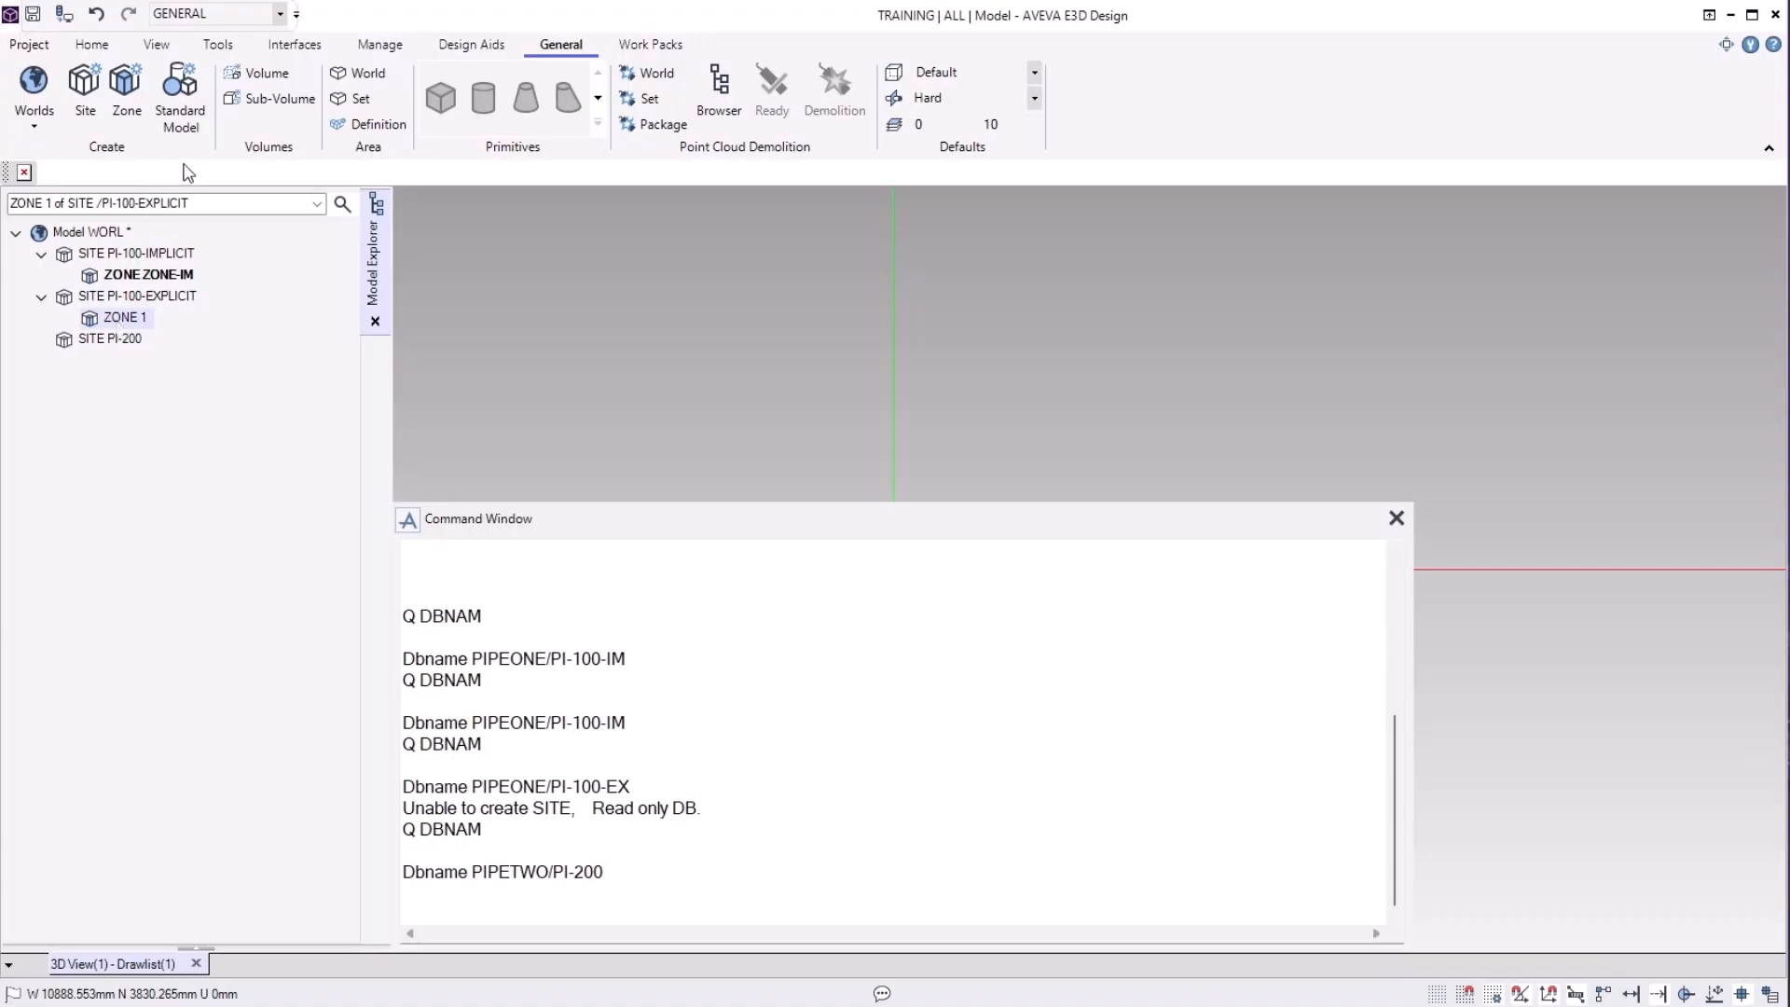
pyautogui.rightClick(133, 322)
pyautogui.click(224, 384)
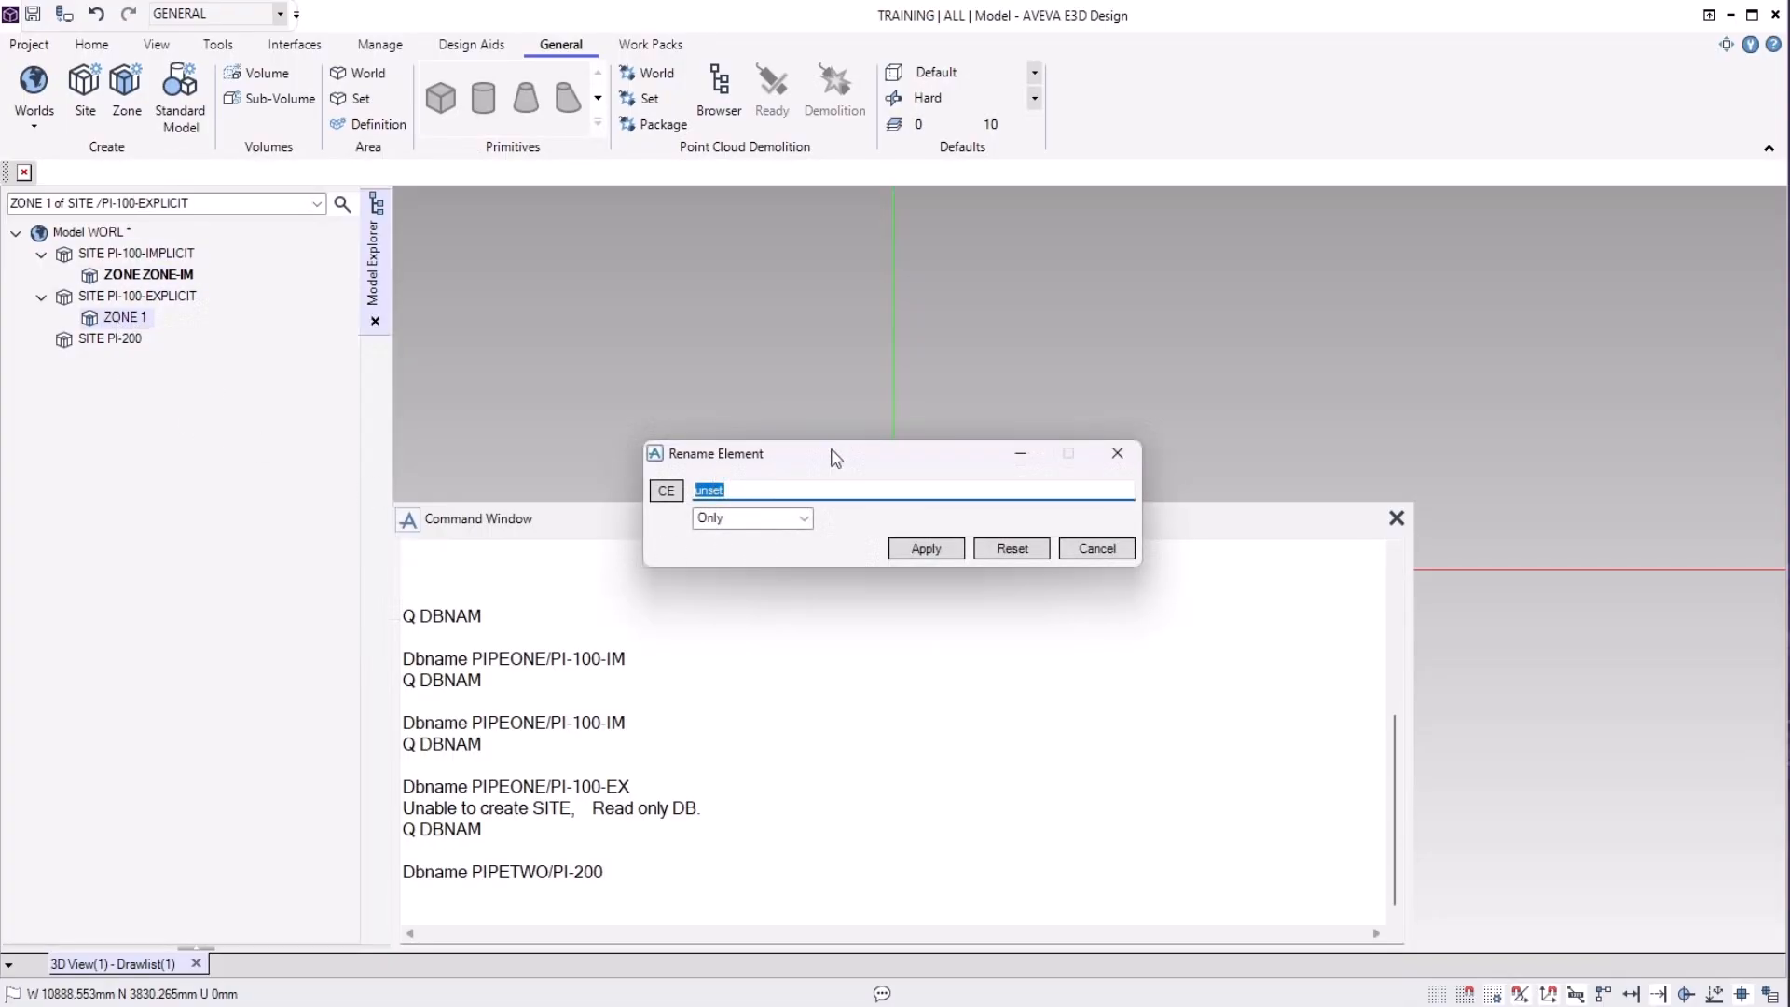
pyautogui.write('ZONE')
pyautogui.click(933, 552)
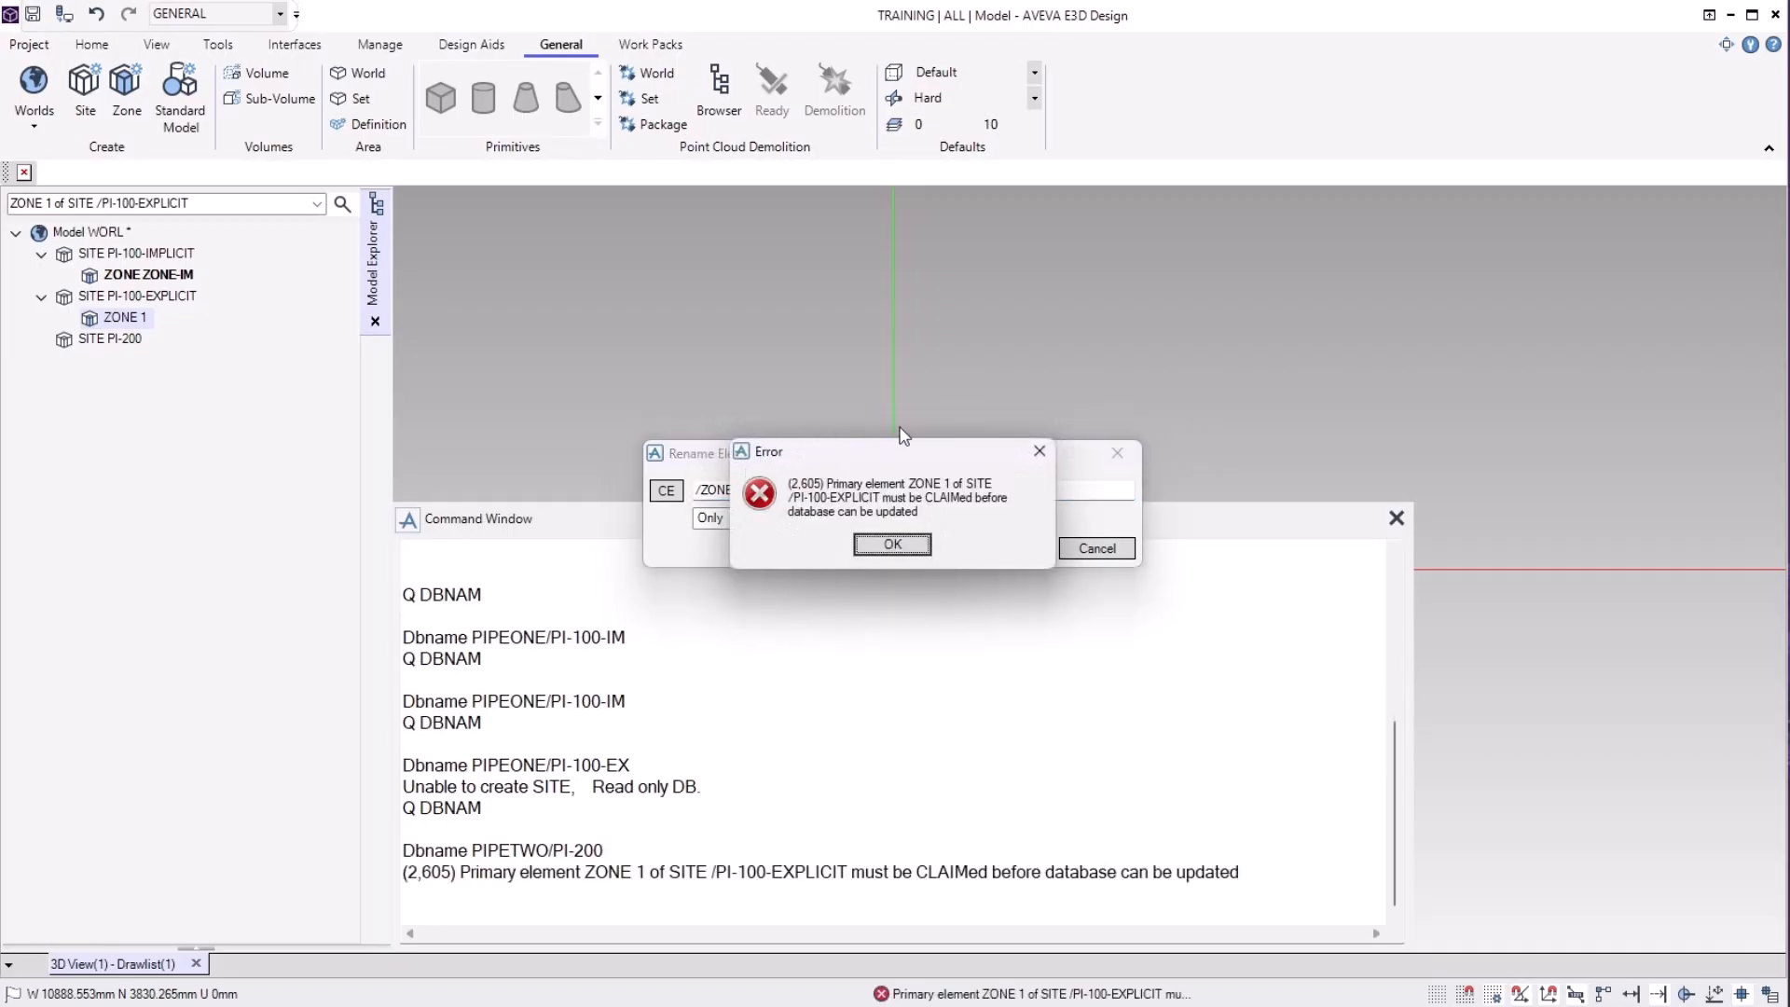
pyautogui.click(892, 545)
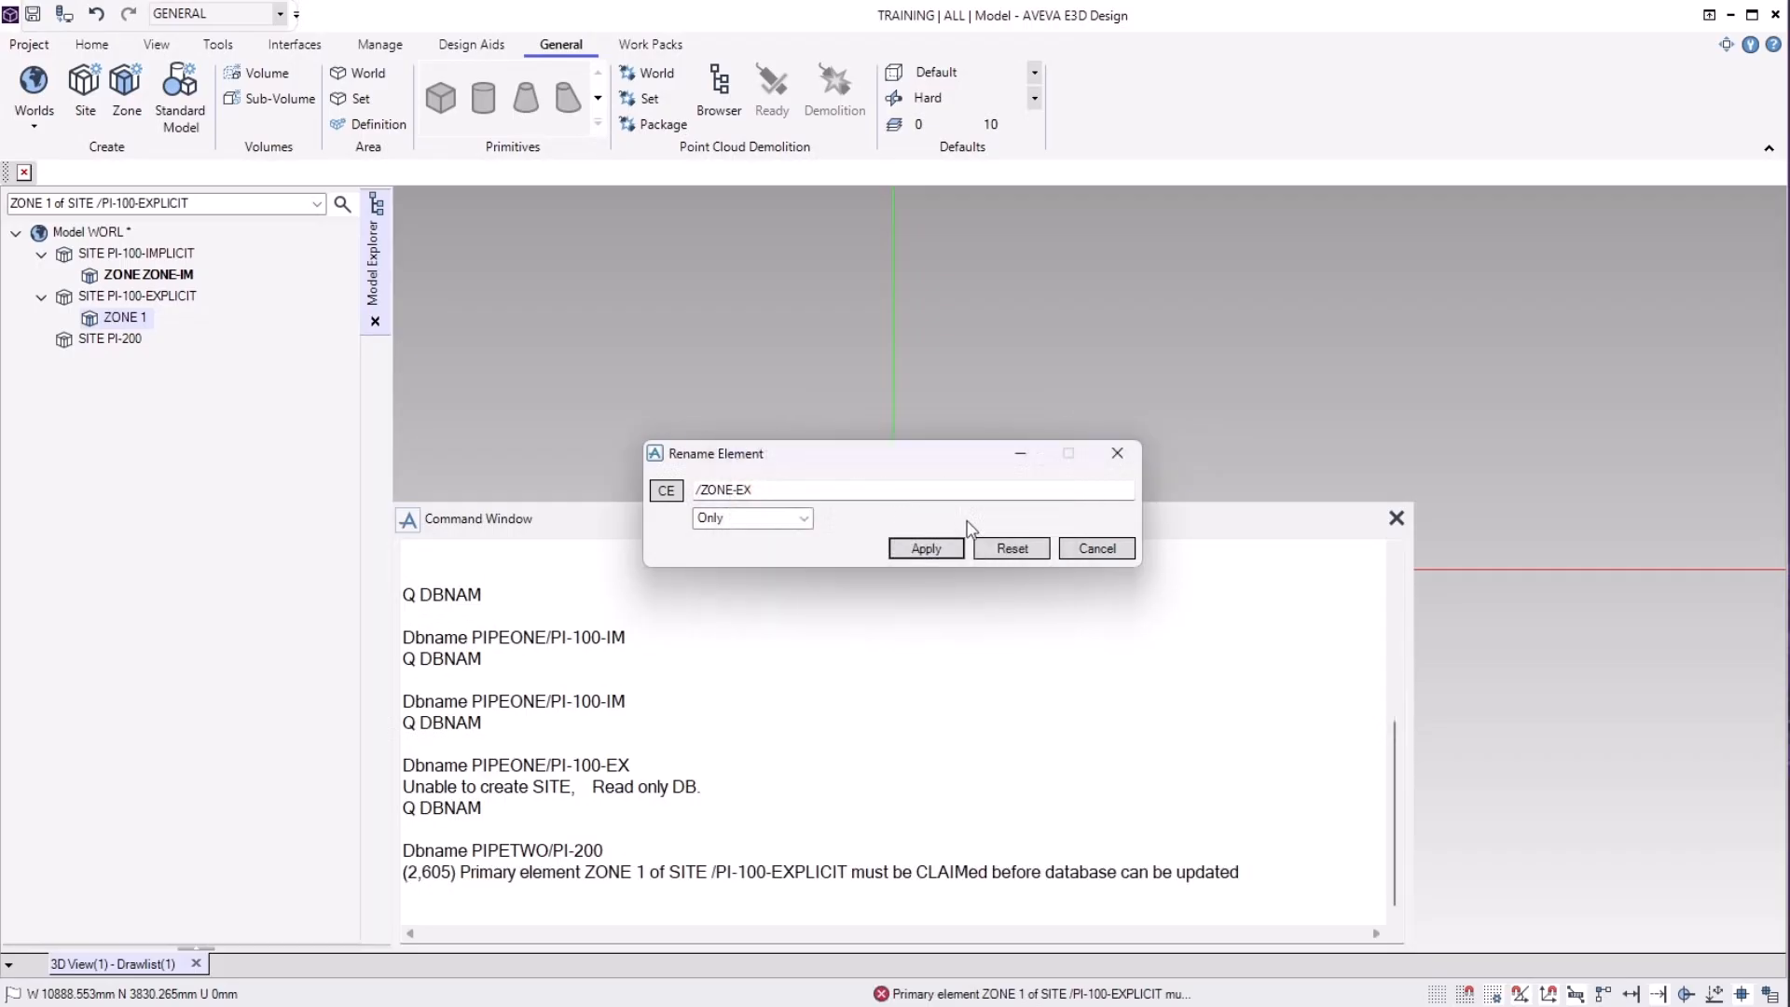
pyautogui.click(1101, 547)
# Claim the zone under site PI-100-EXPLICIT as the current element through the Multiwrite Claim Lists.
pyautogui.click(367, 54)
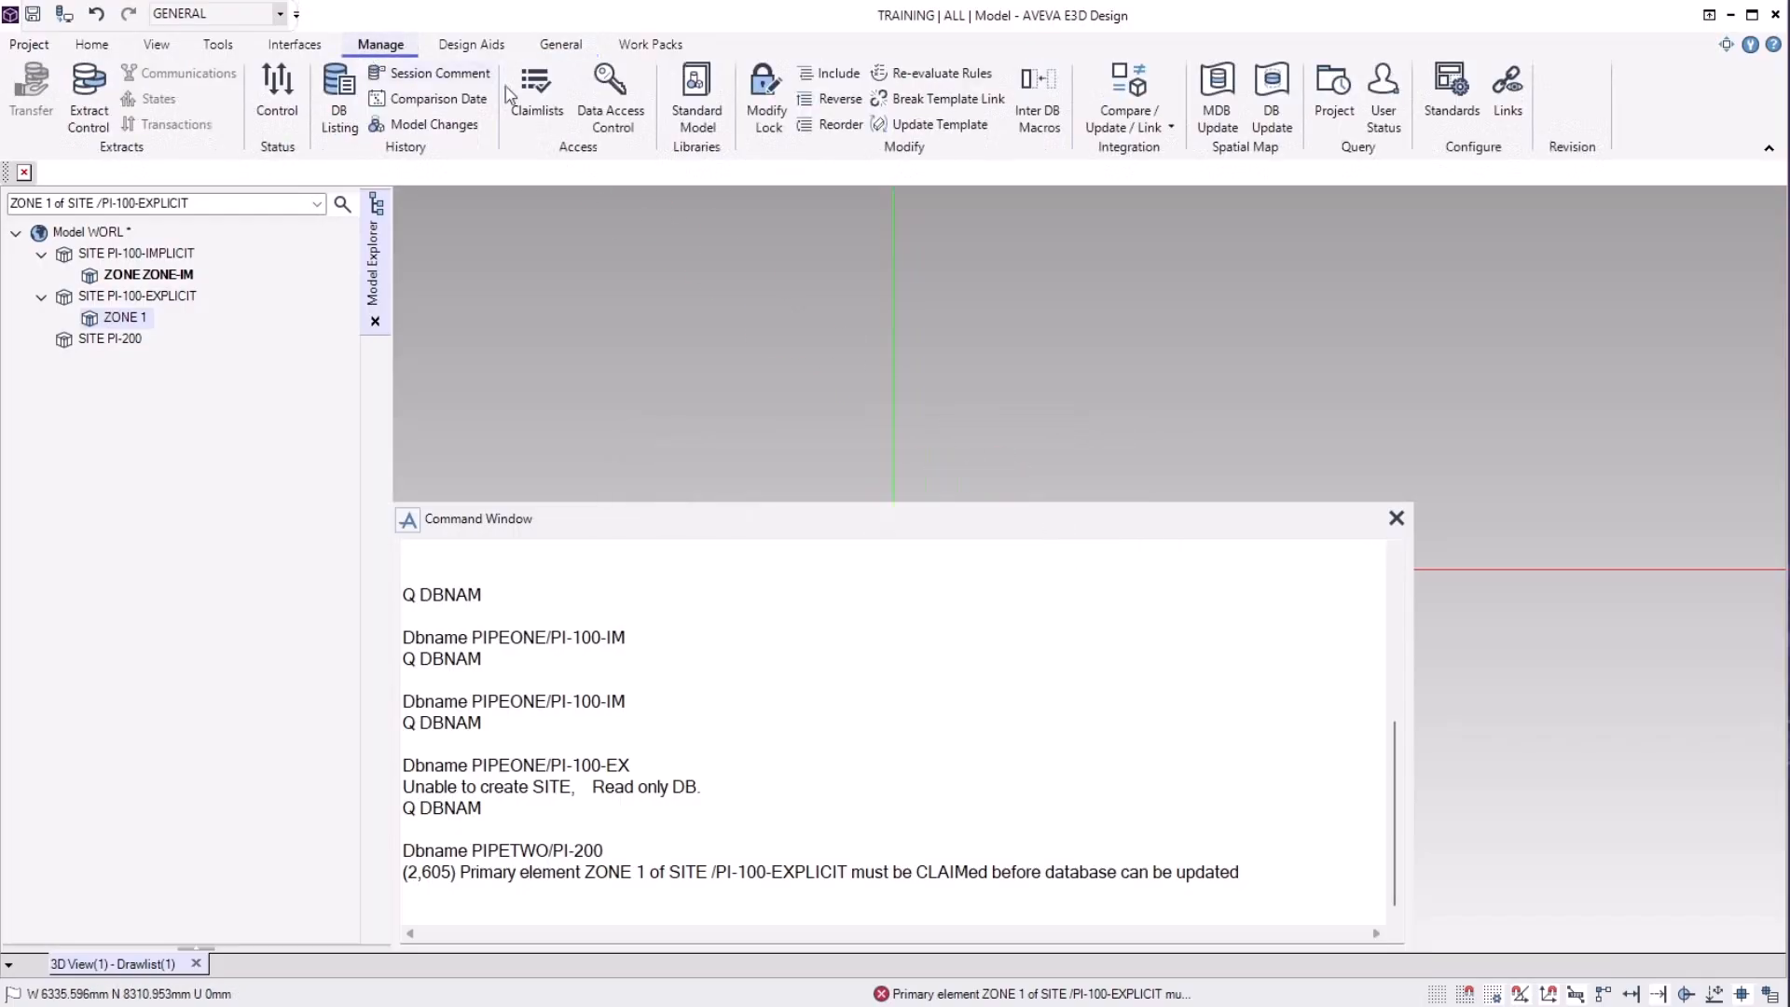
pyautogui.click(555, 132)
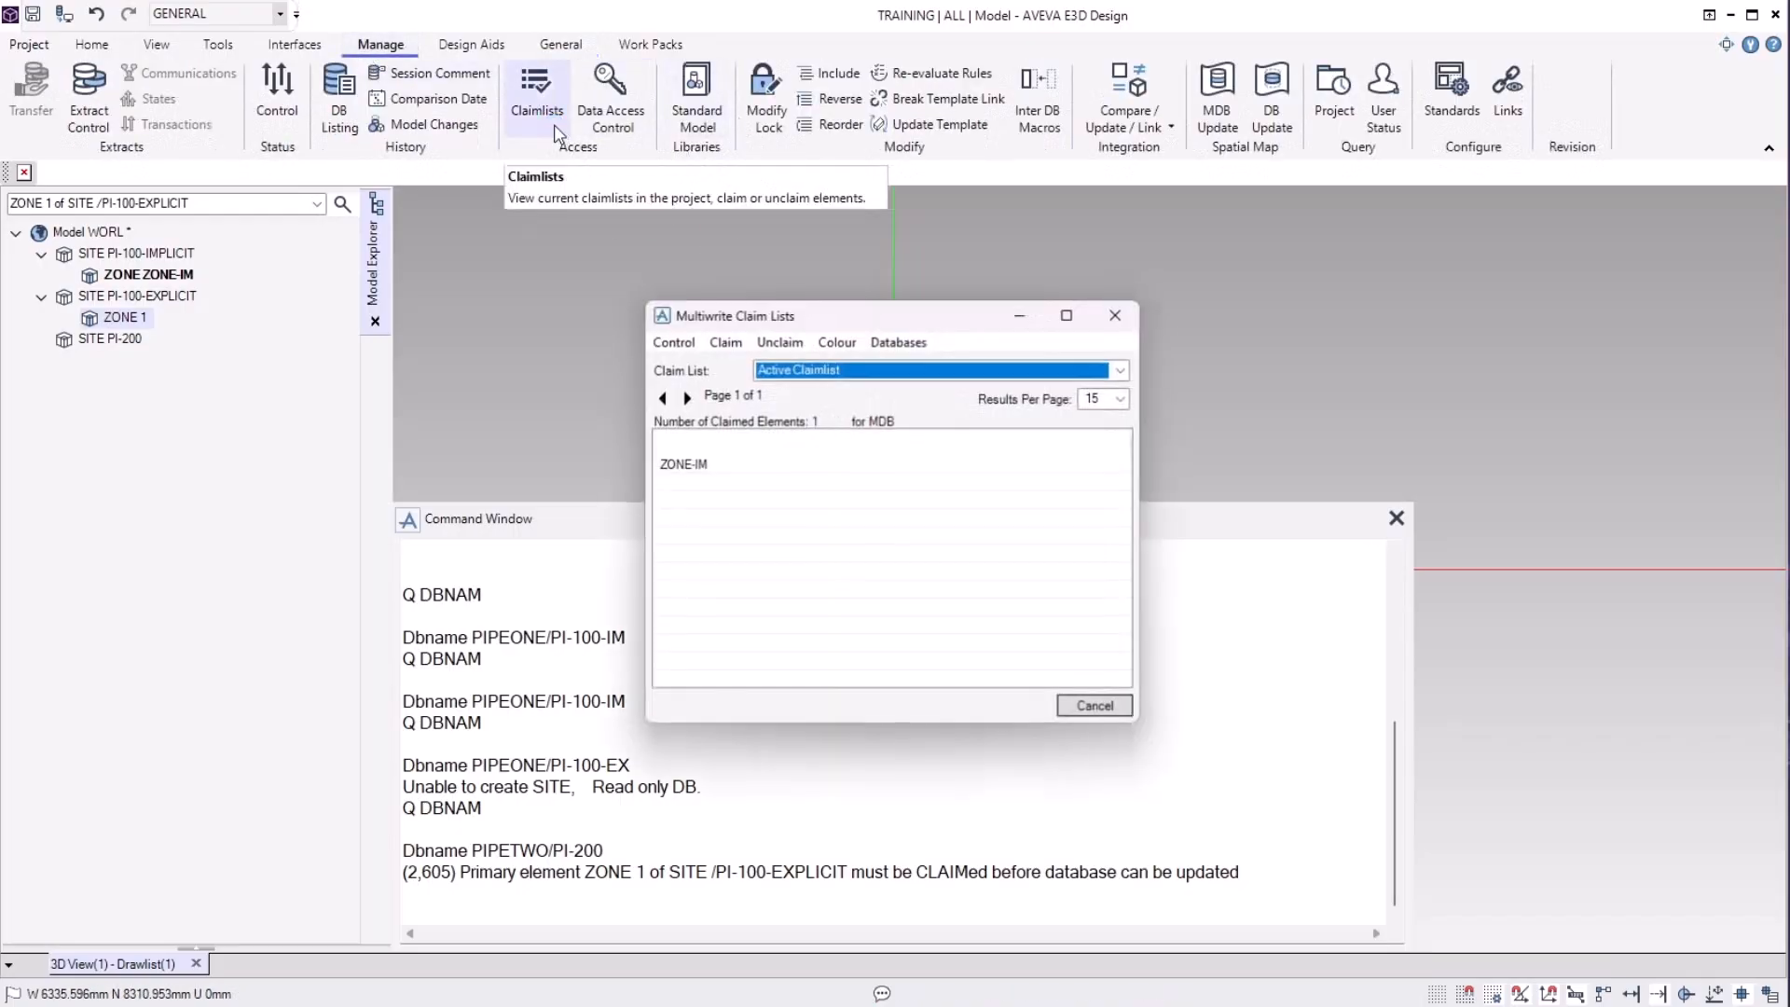
pyautogui.click(725, 341)
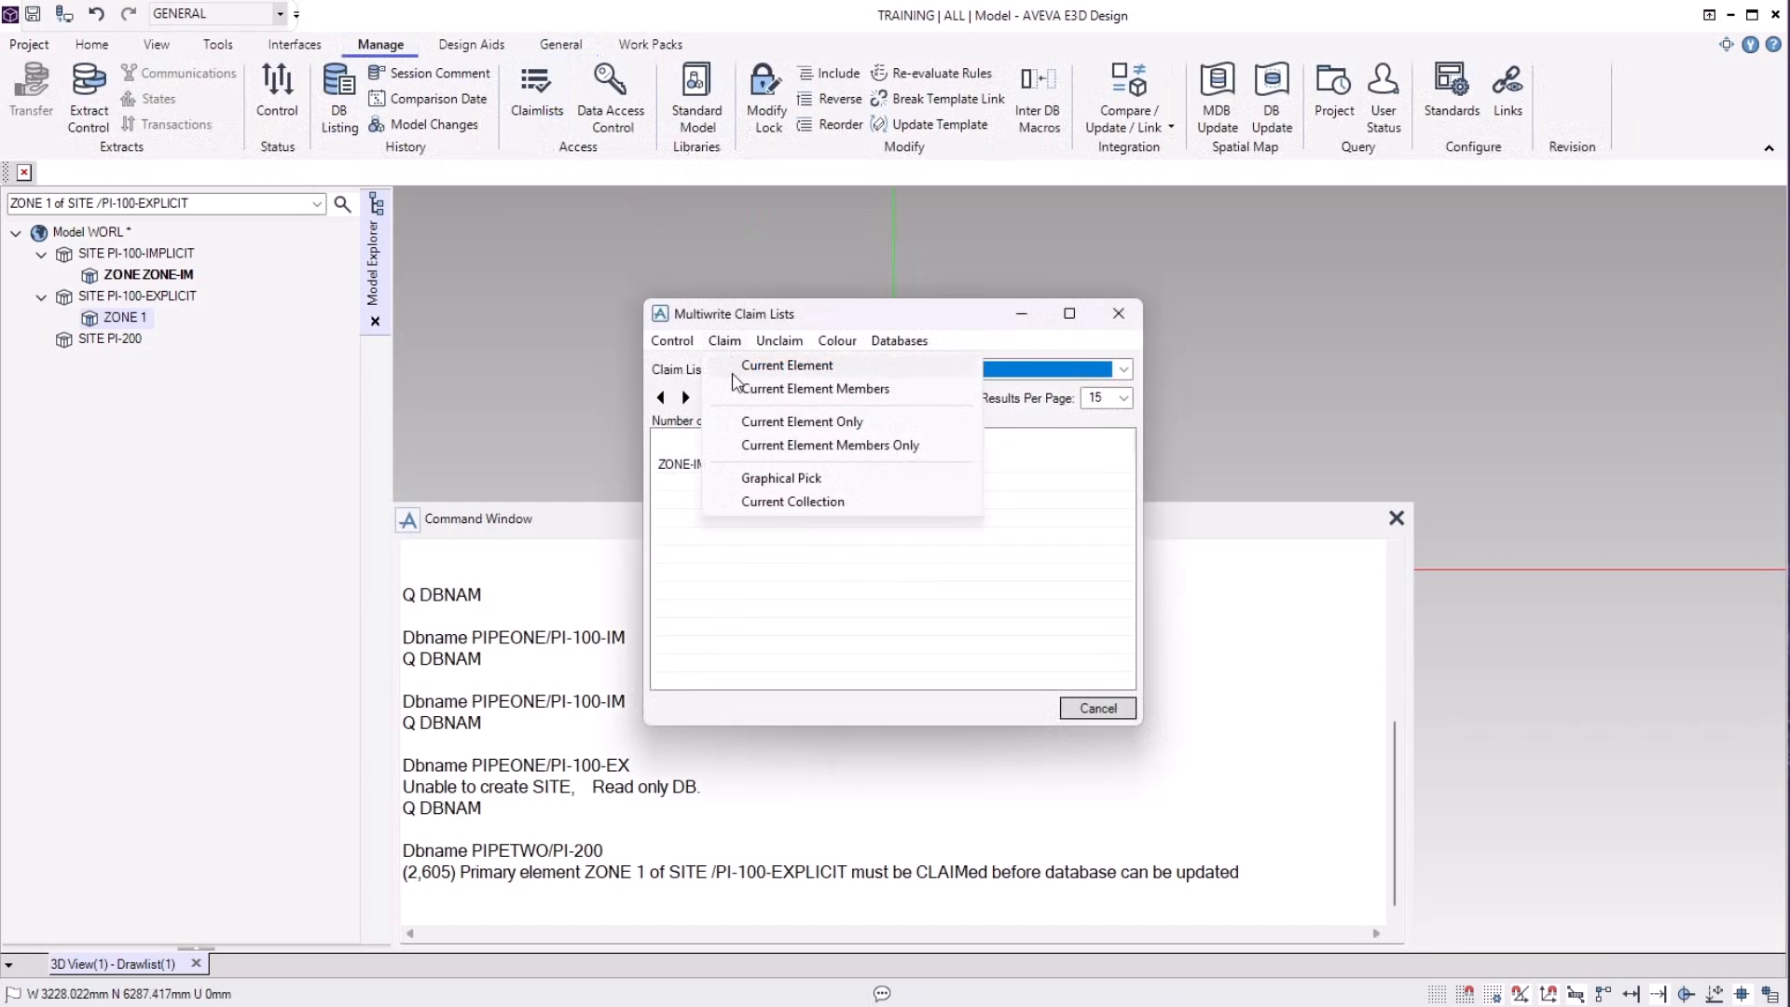
pyautogui.click(735, 372)
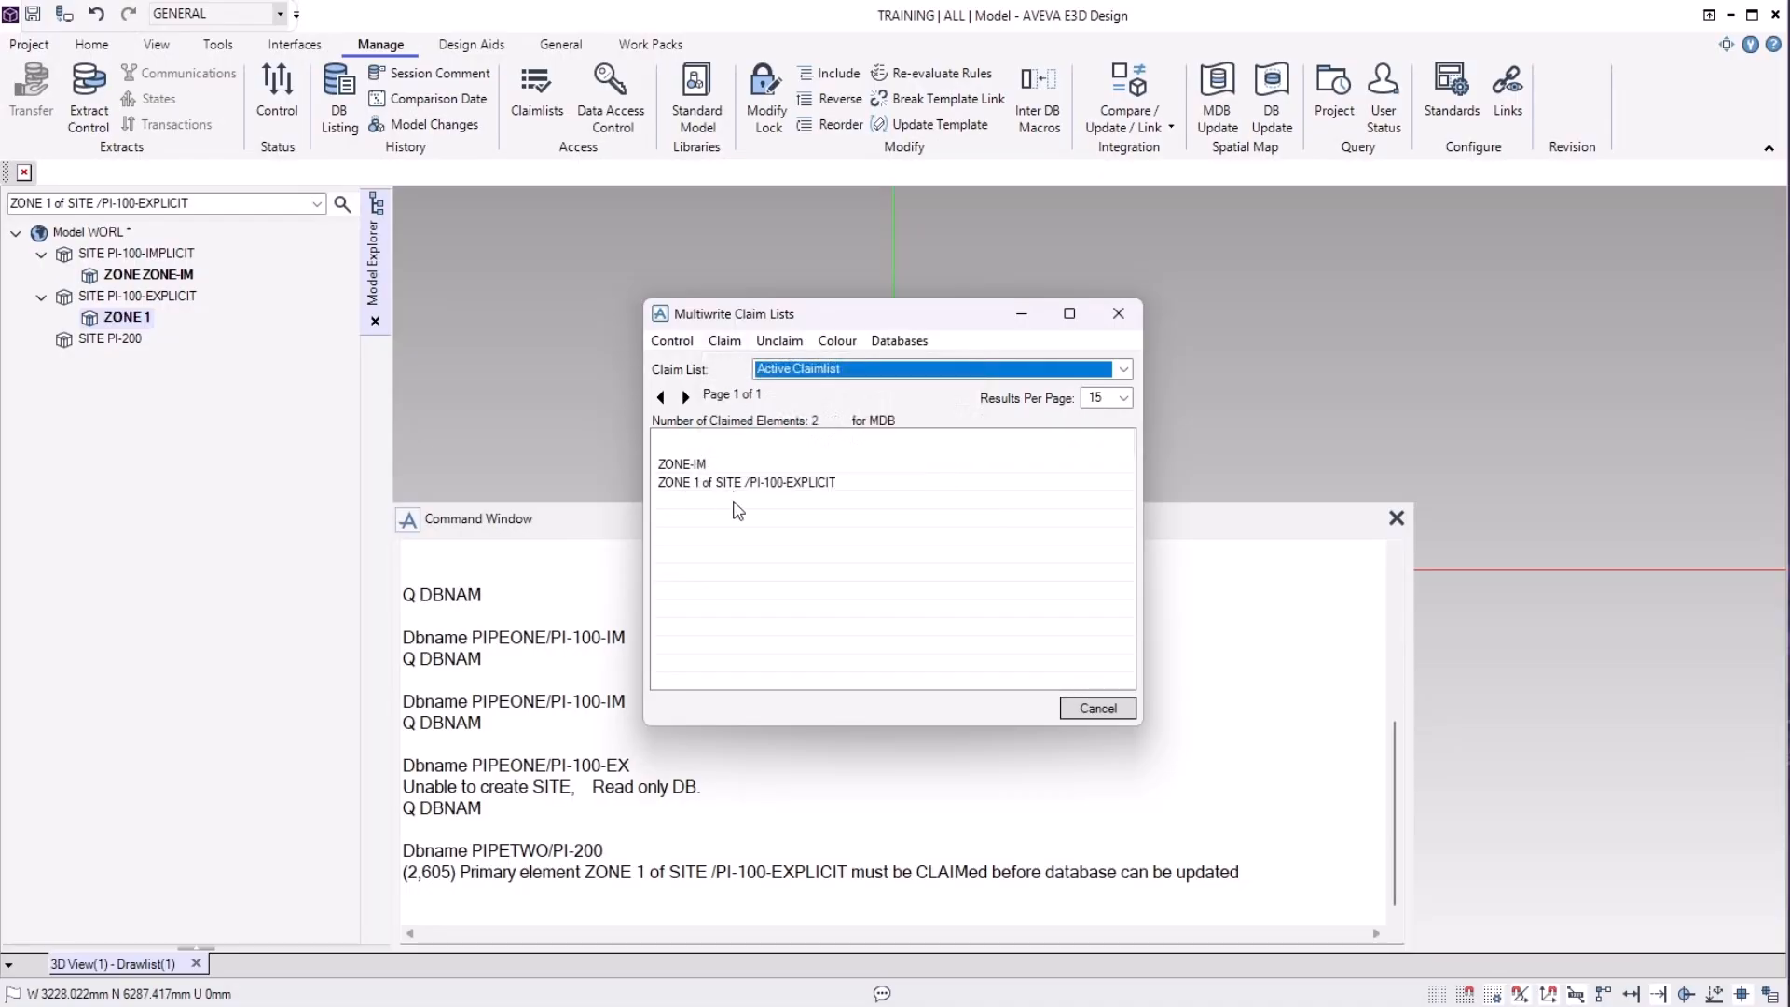
pyautogui.click(1093, 710)
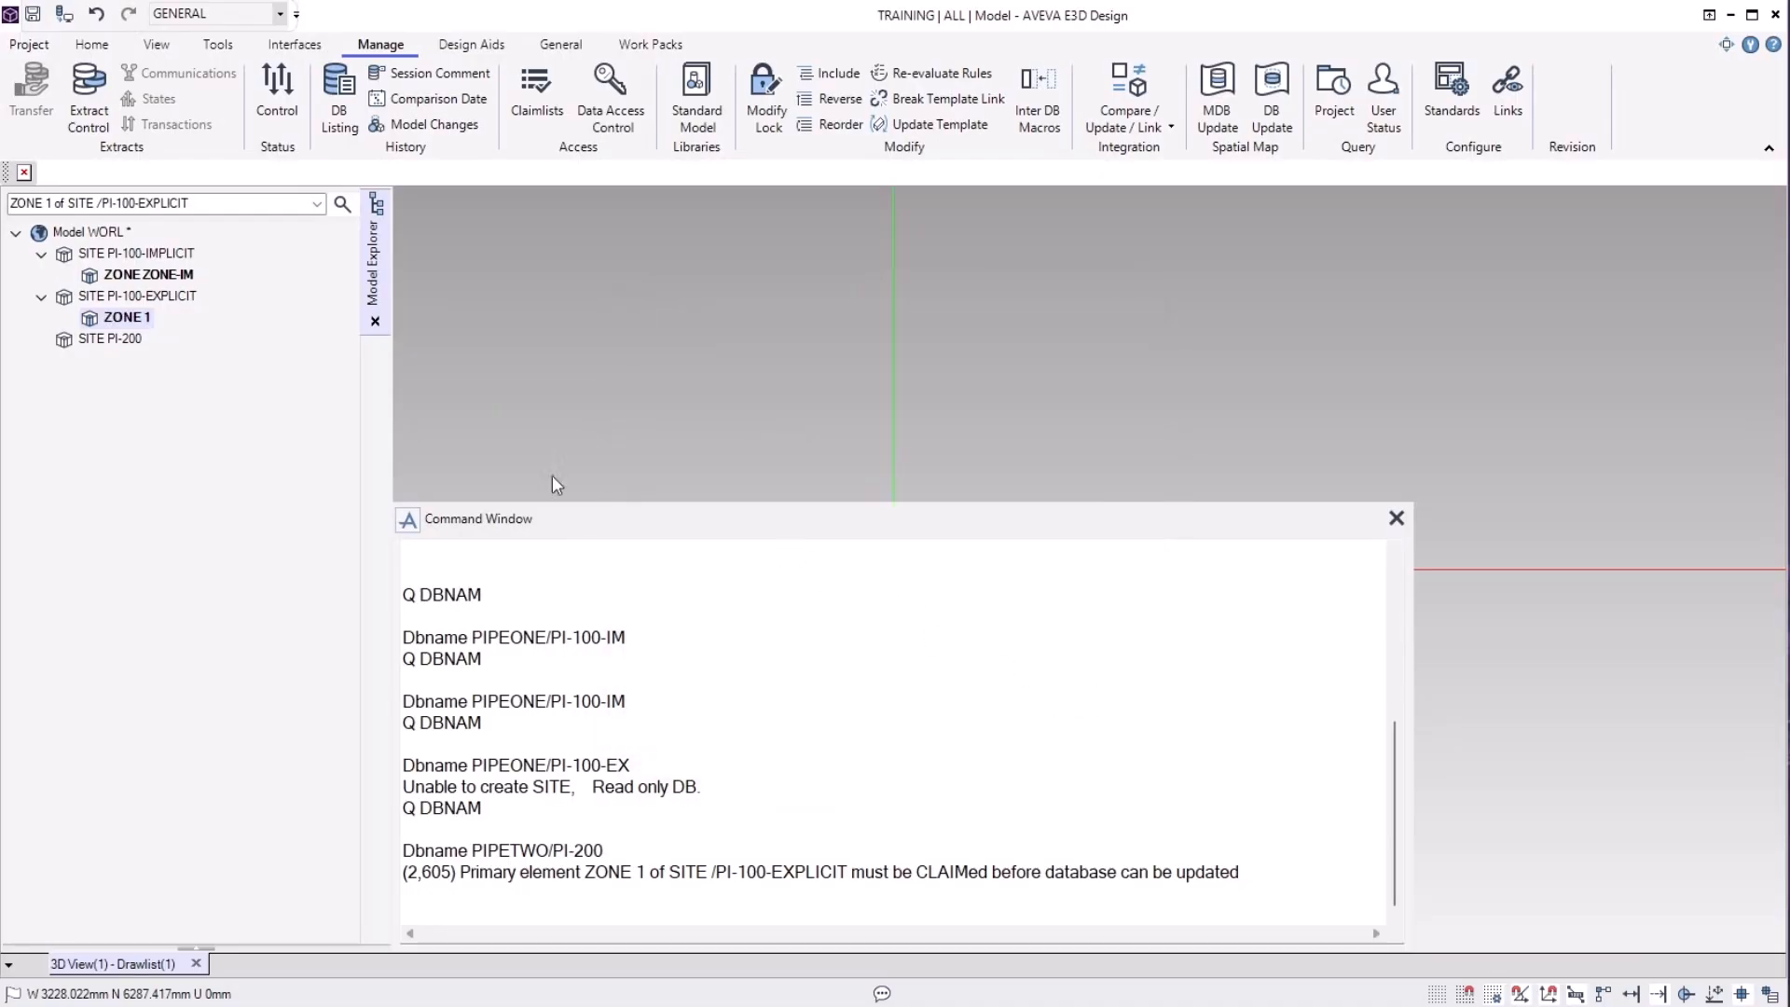
# Rename the claimed zone under site PI-100-EXPLICIT as ZONE-EX.
pyautogui.rightClick(121, 317)
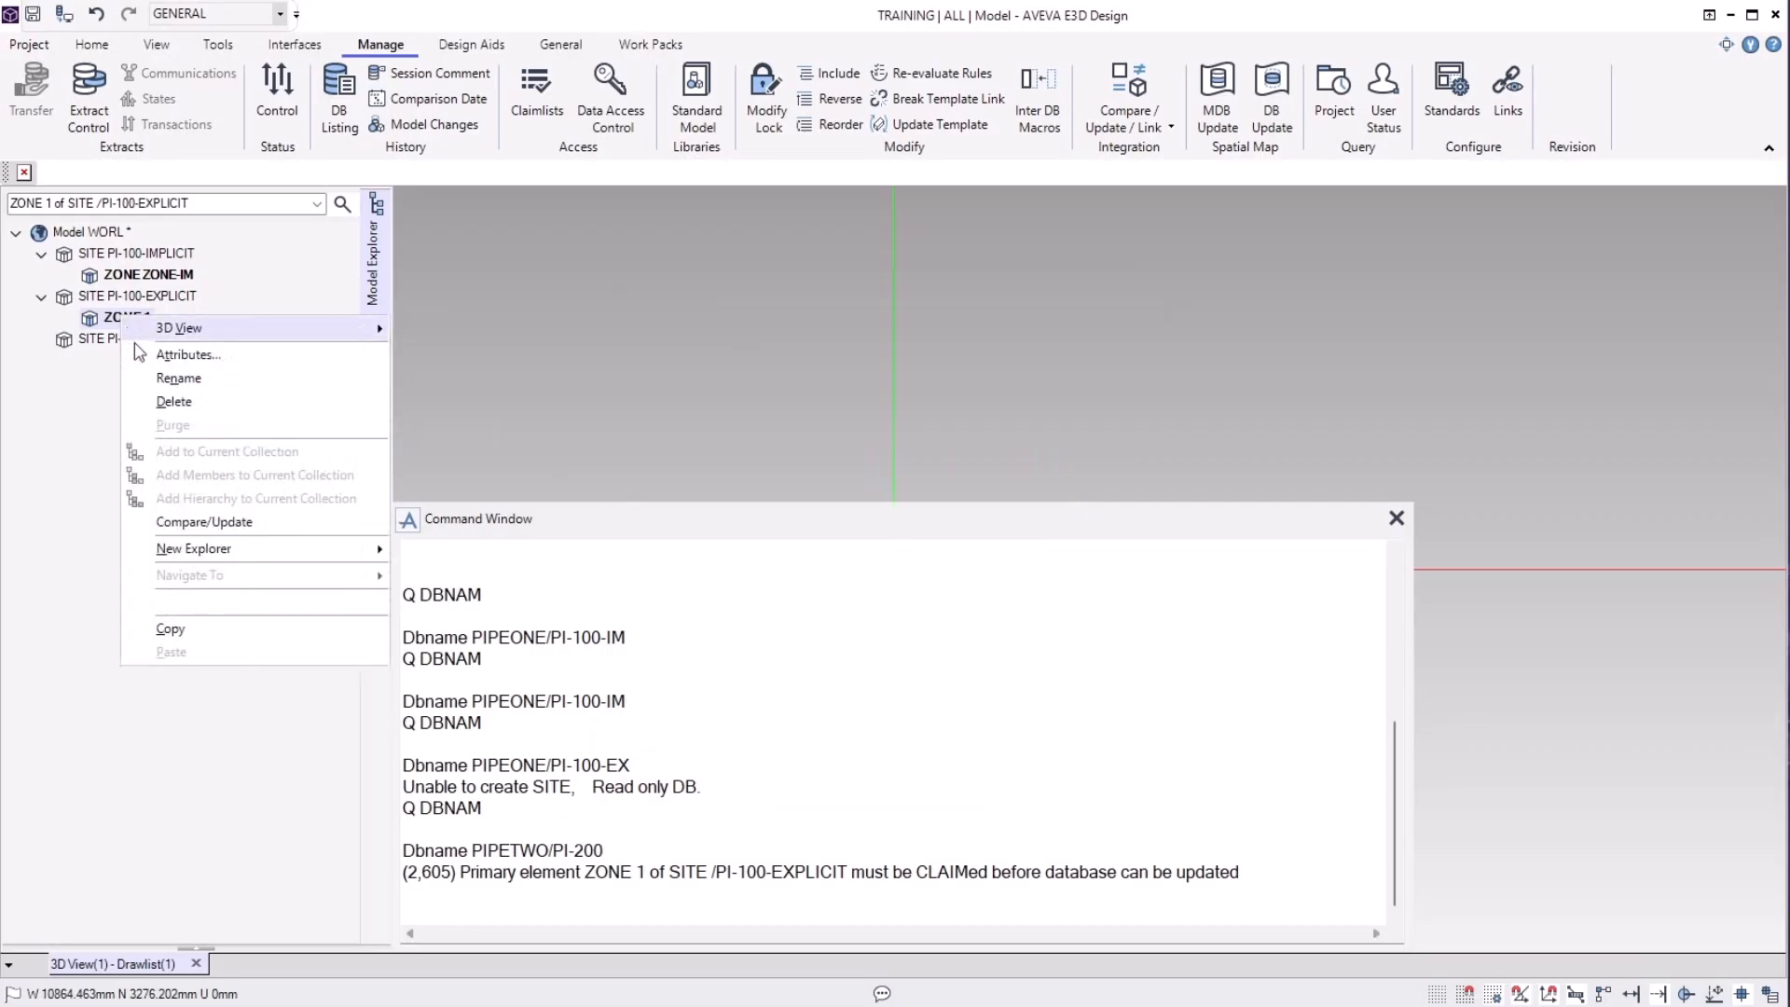
pyautogui.click(253, 390)
pyautogui.doubleClick(710, 490)
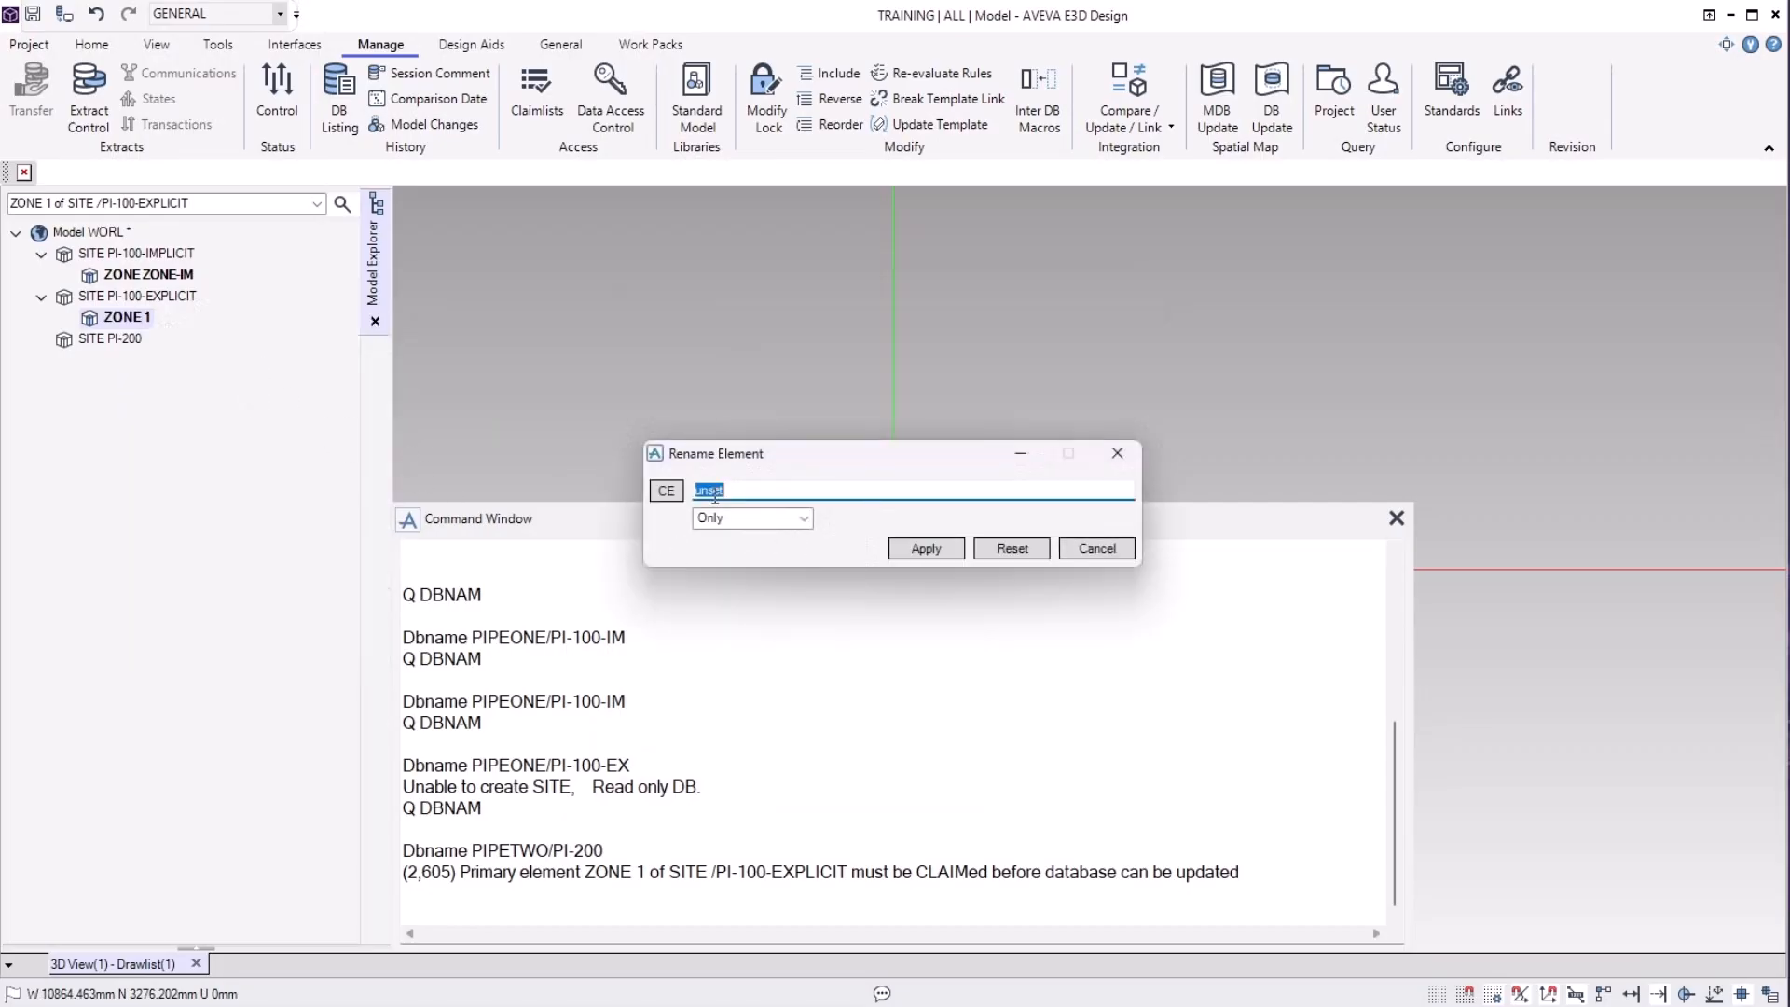
pyautogui.write('ZONE-EX')
pyautogui.click(950, 552)
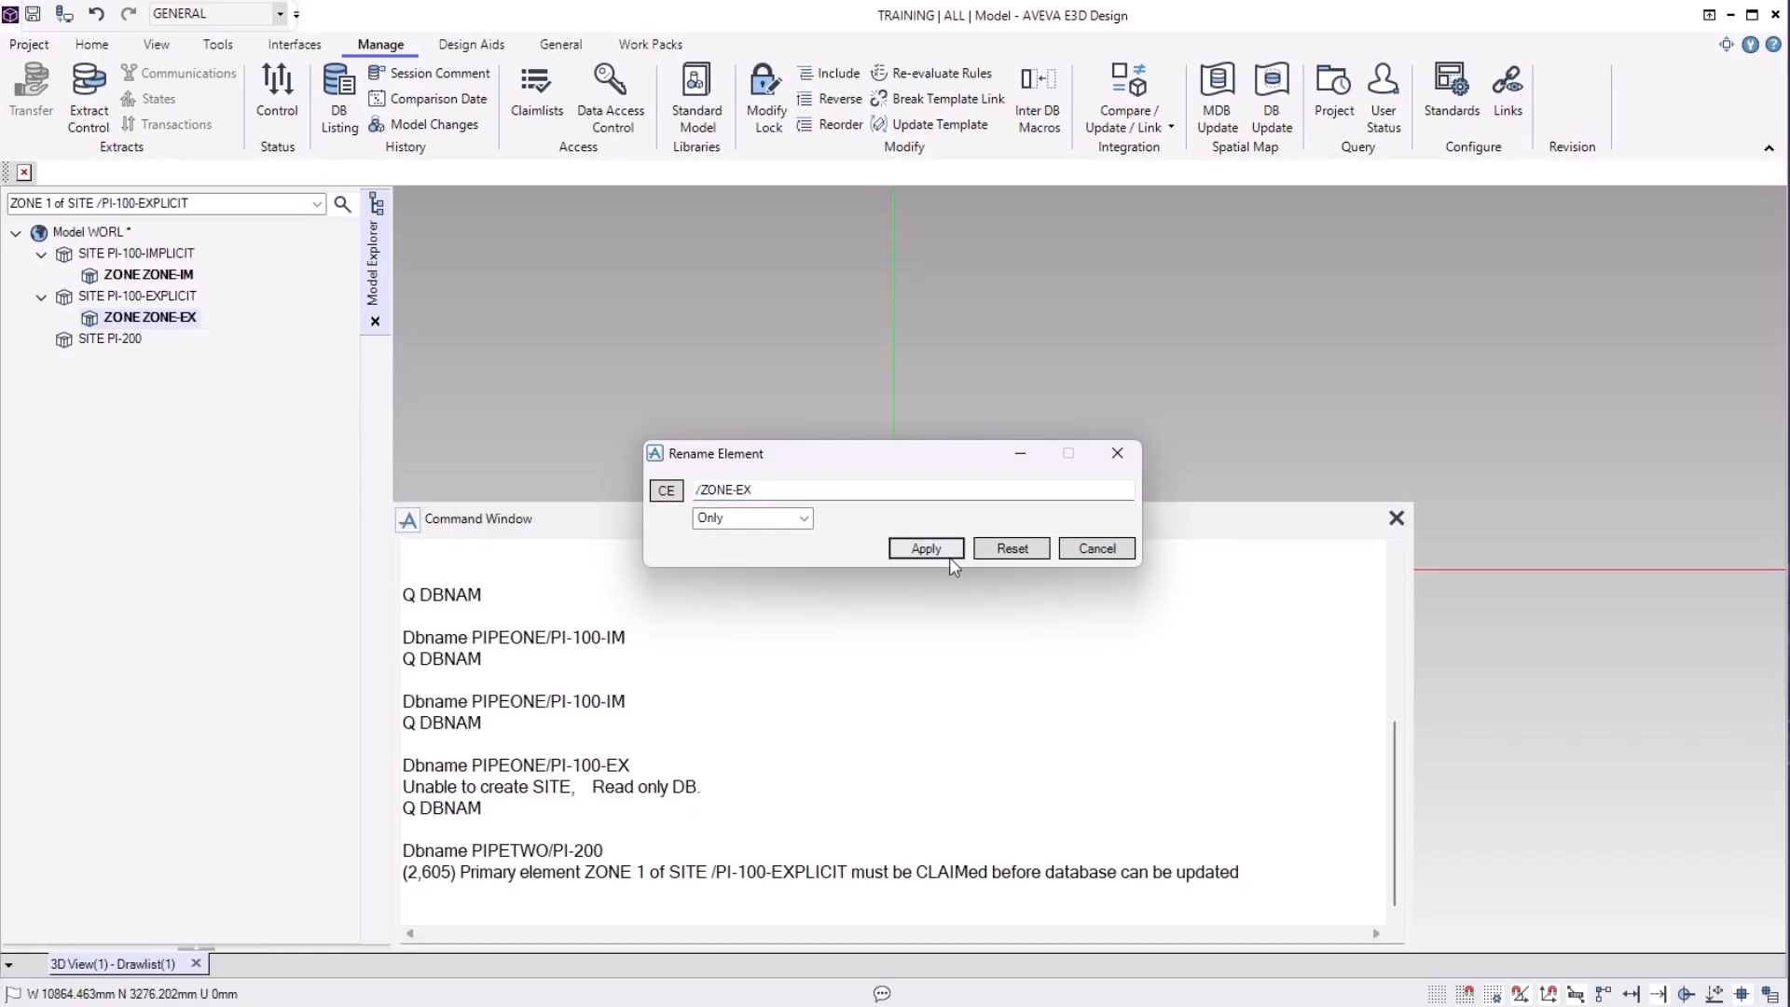
pyautogui.click(1096, 550)
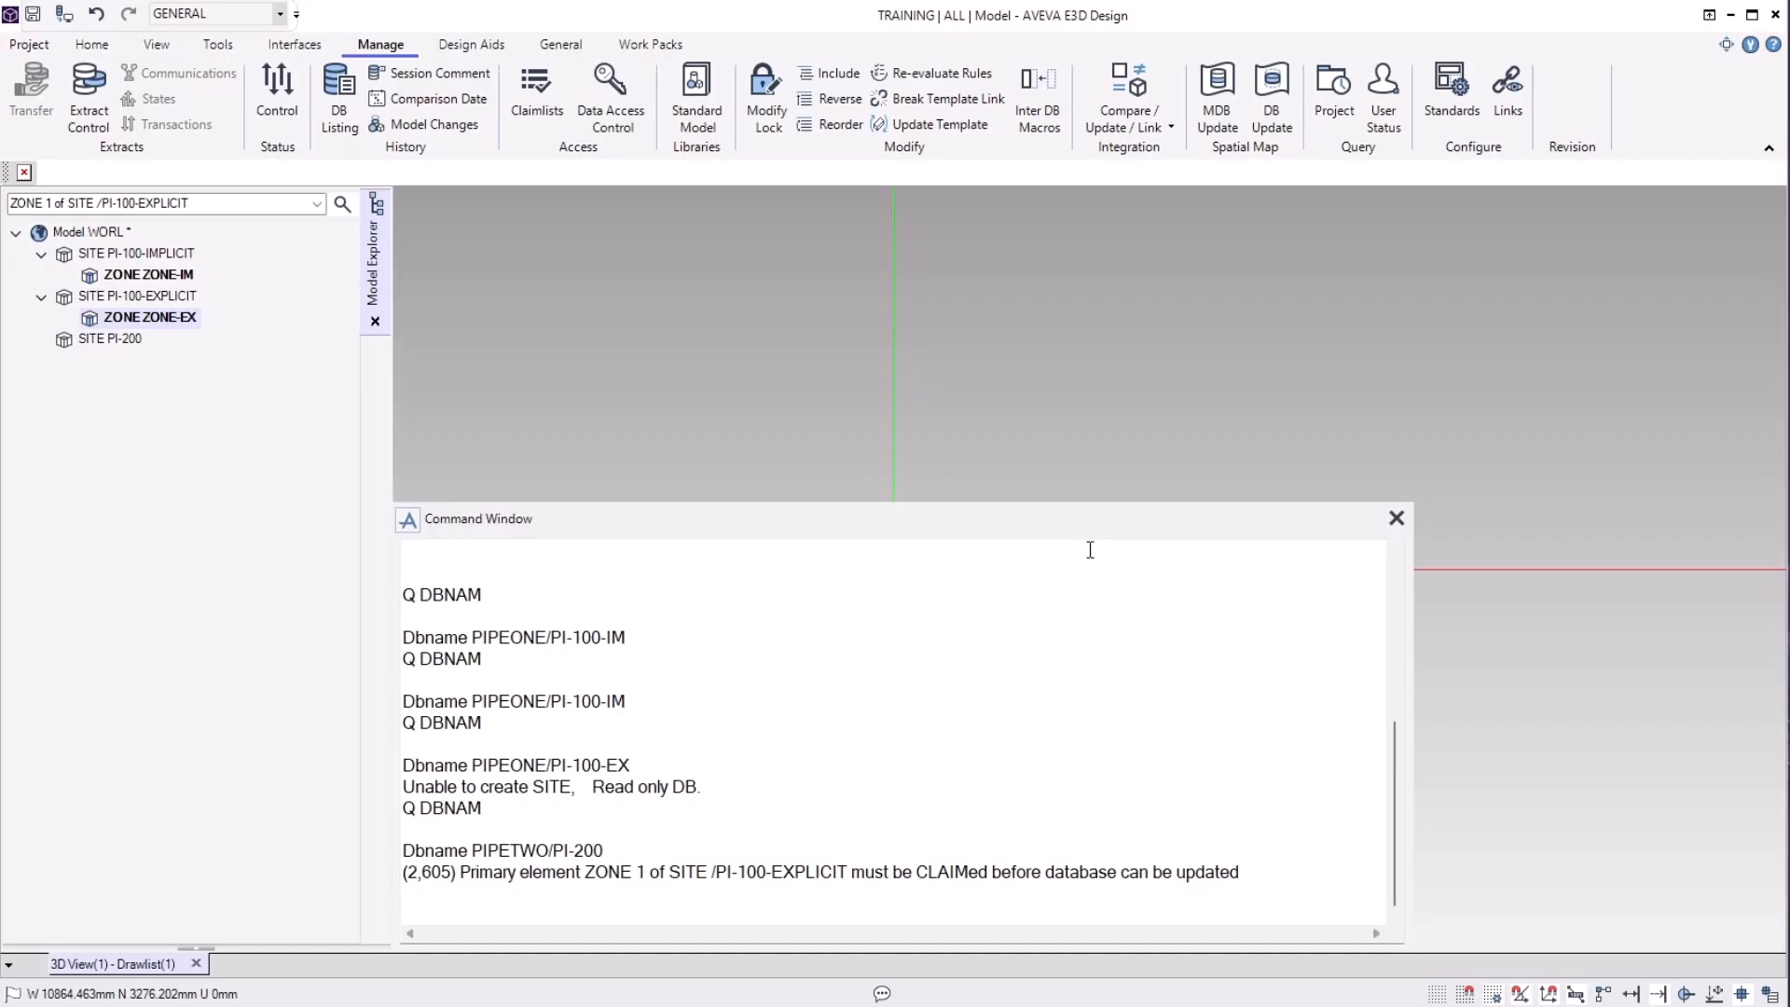
# Query the database file name of ZONE-EX with Q DBFILE and examine the returned file path.
pyautogui.click(983, 680)
pyautogui.write('Q ')
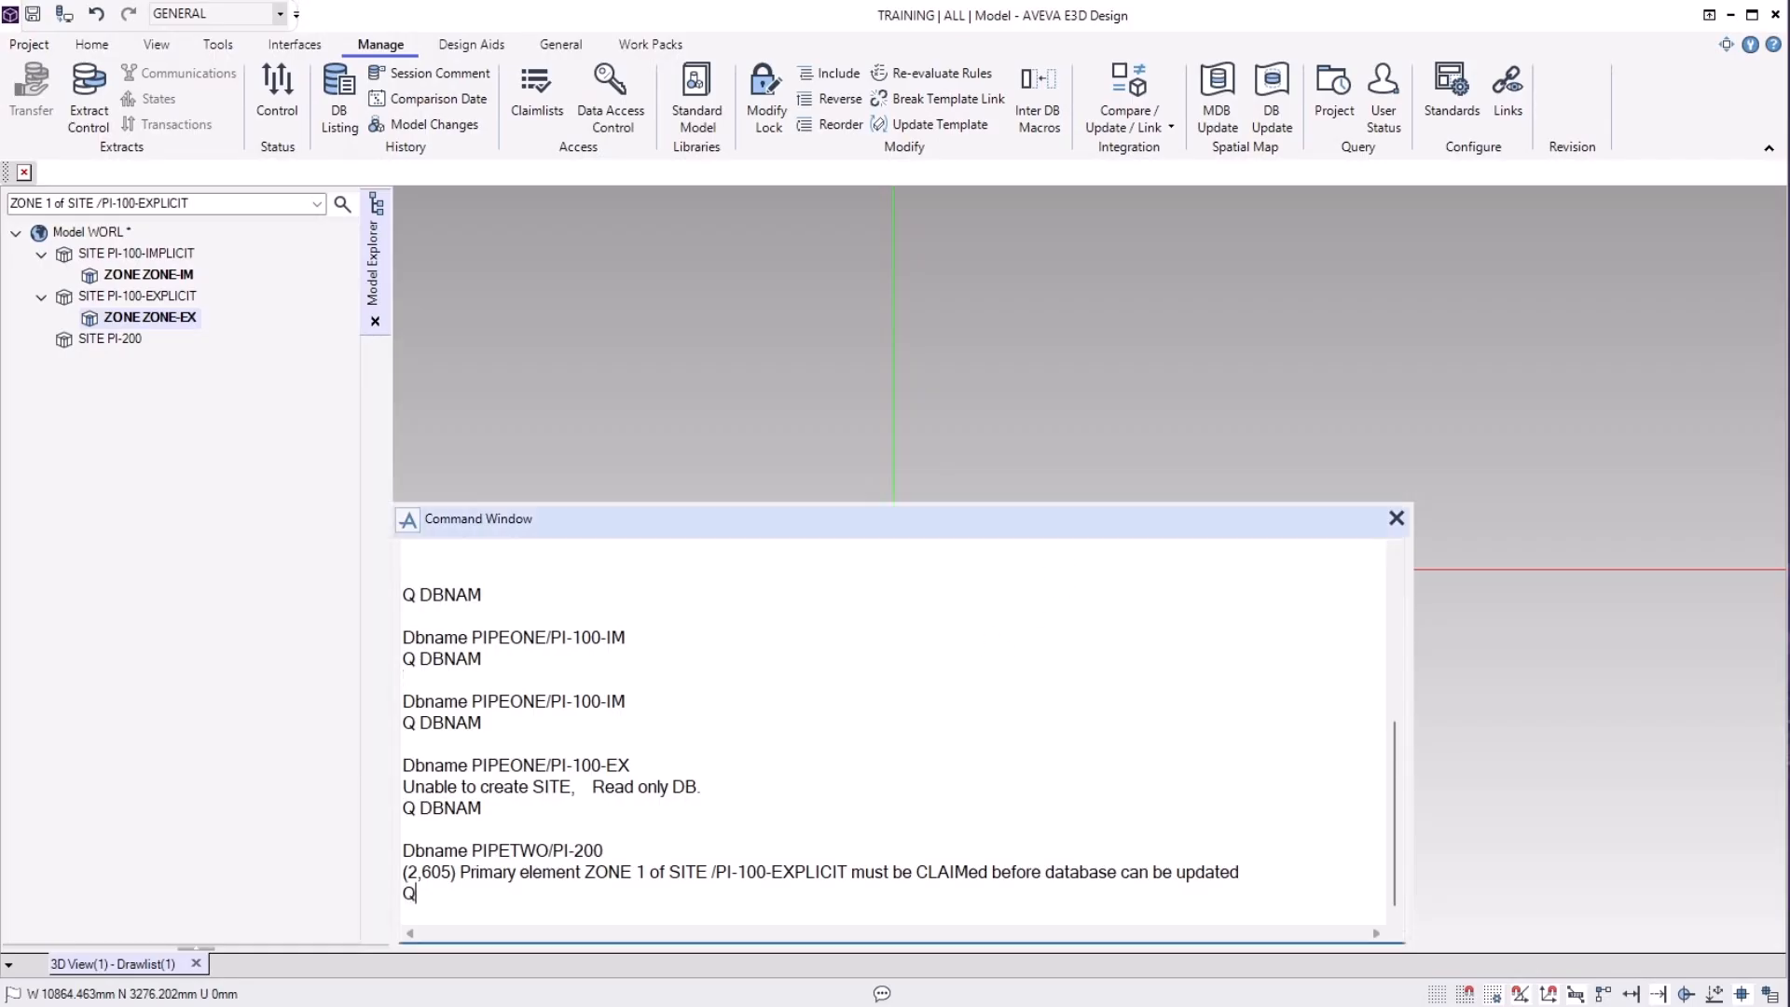
pyautogui.write('DBFILE')
pyautogui.press('Return')
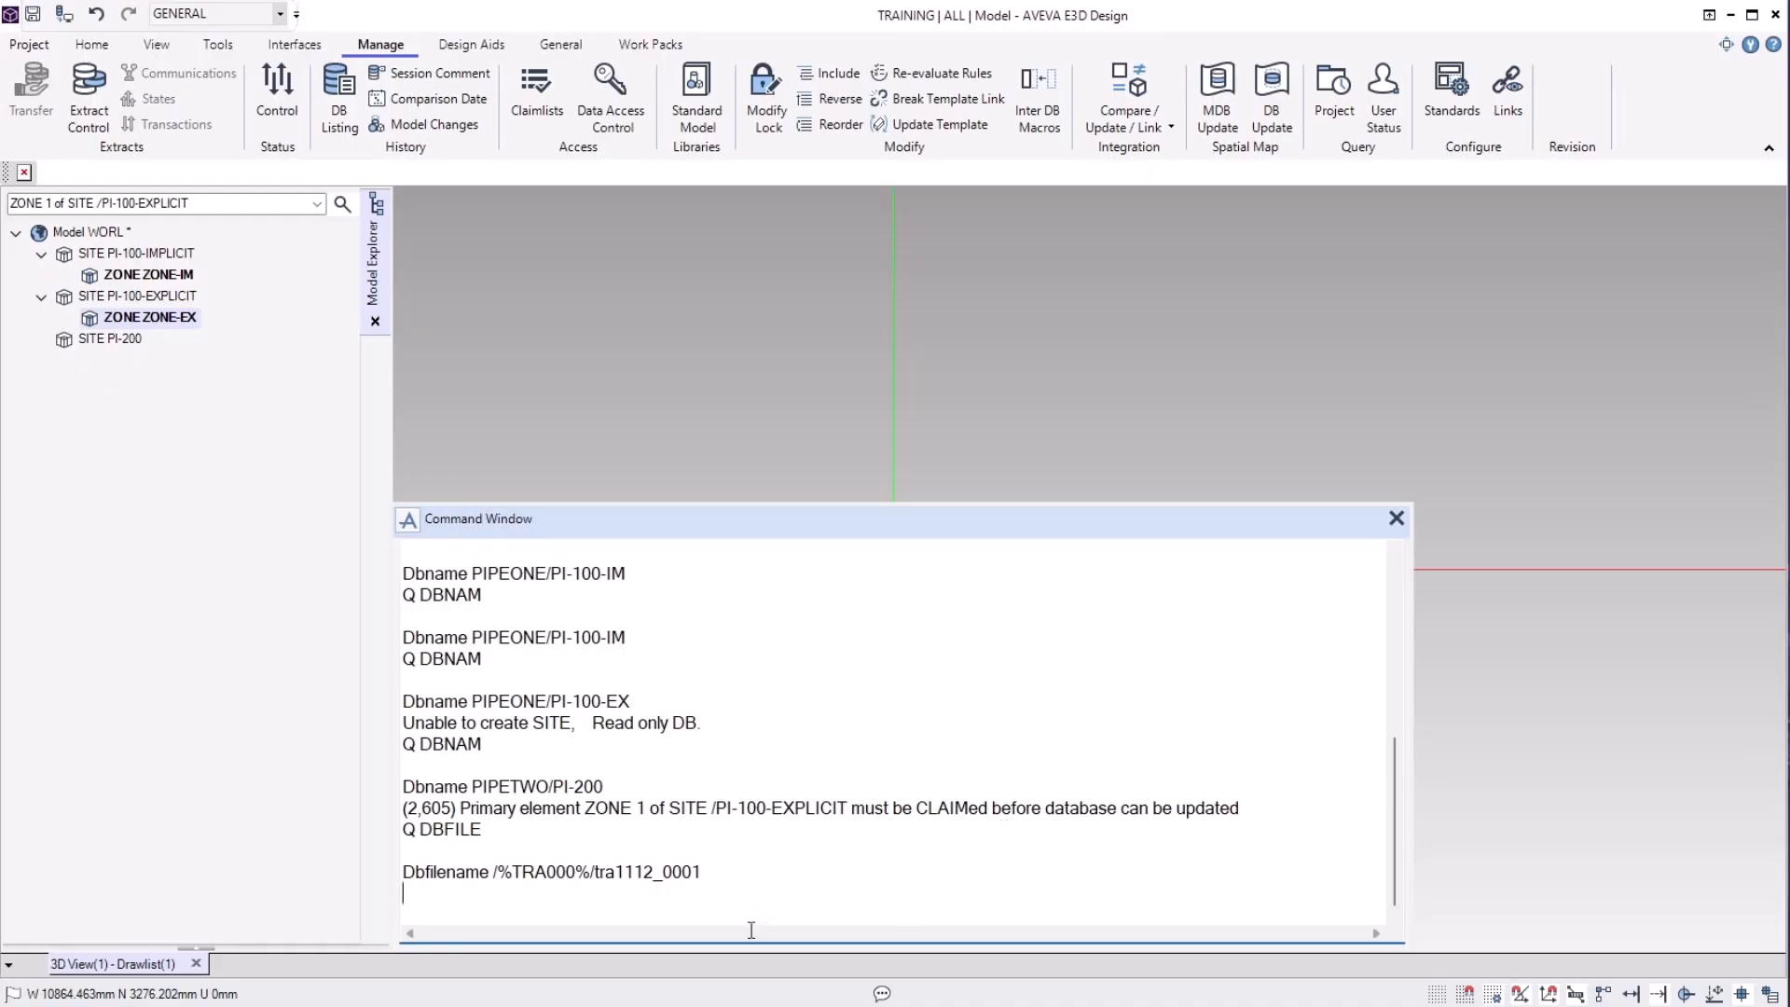
pyautogui.moveTo(492, 877); pyautogui.dragTo(712, 873)
pyautogui.click(712, 874)
# Switch to File Explorer, examine the database and system files in the TRAINING project's tra000 folder, and return to E3D Model.
pyautogui.moveTo(699, 1006)
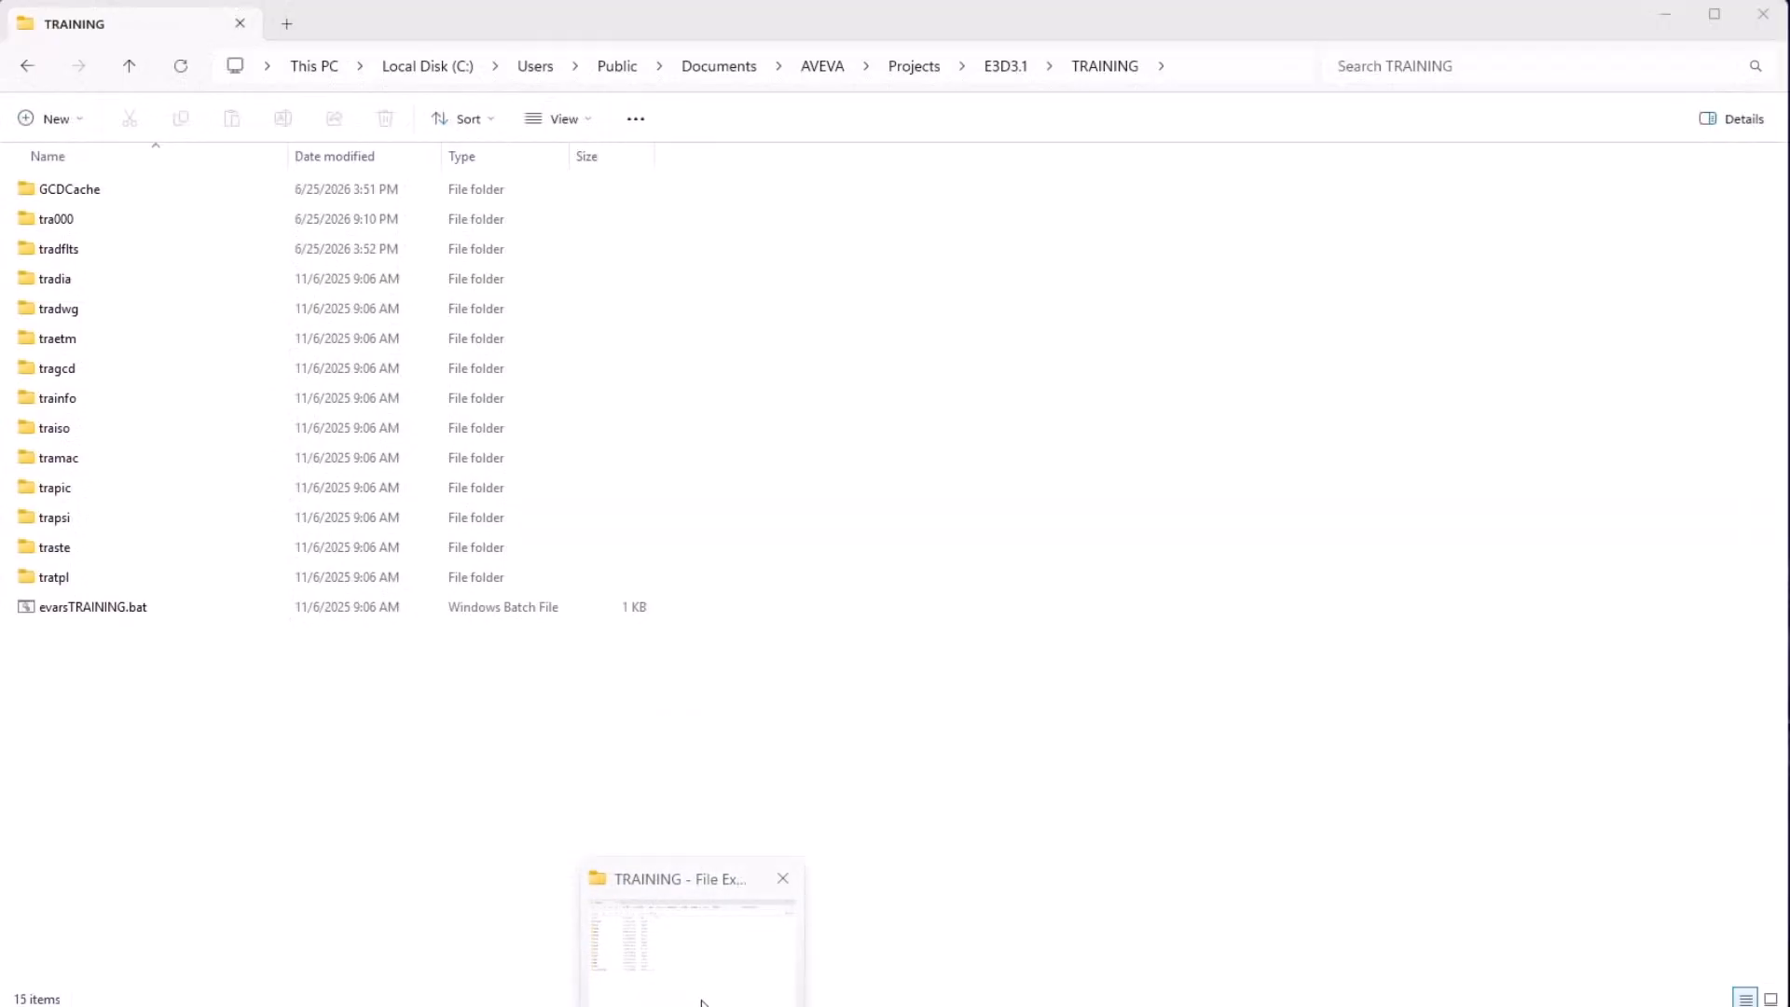
pyautogui.click(703, 1003)
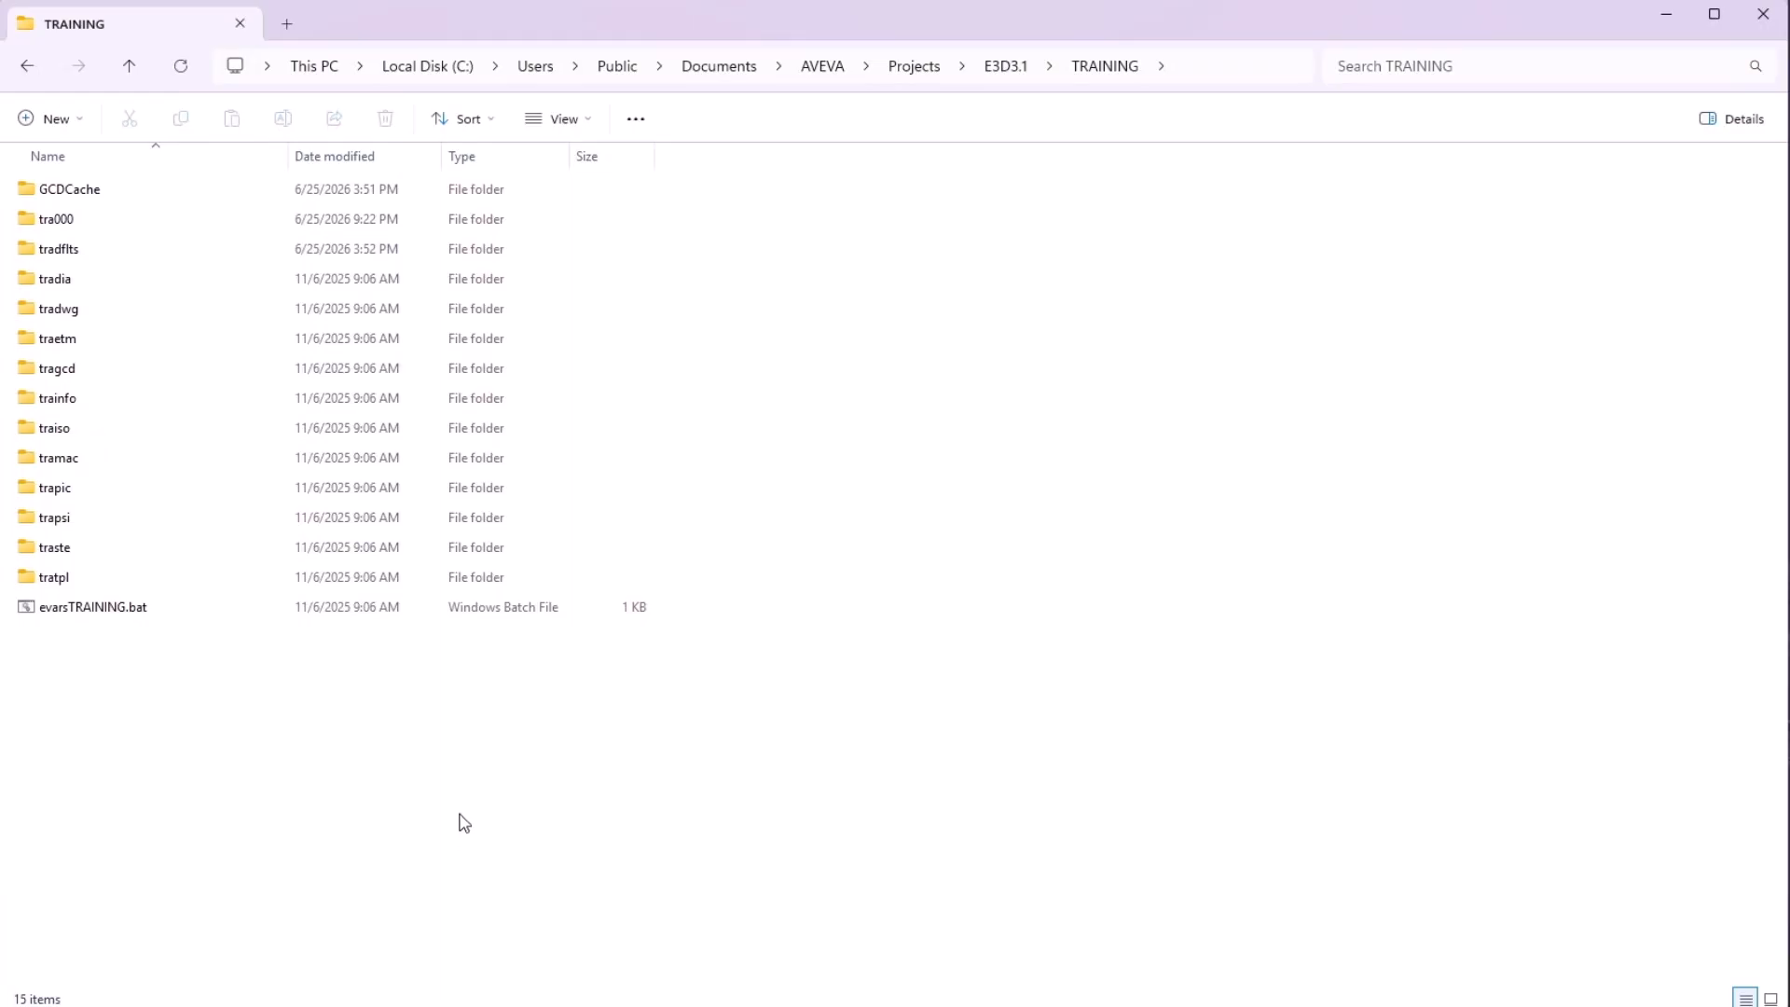
pyautogui.doubleClick(304, 221)
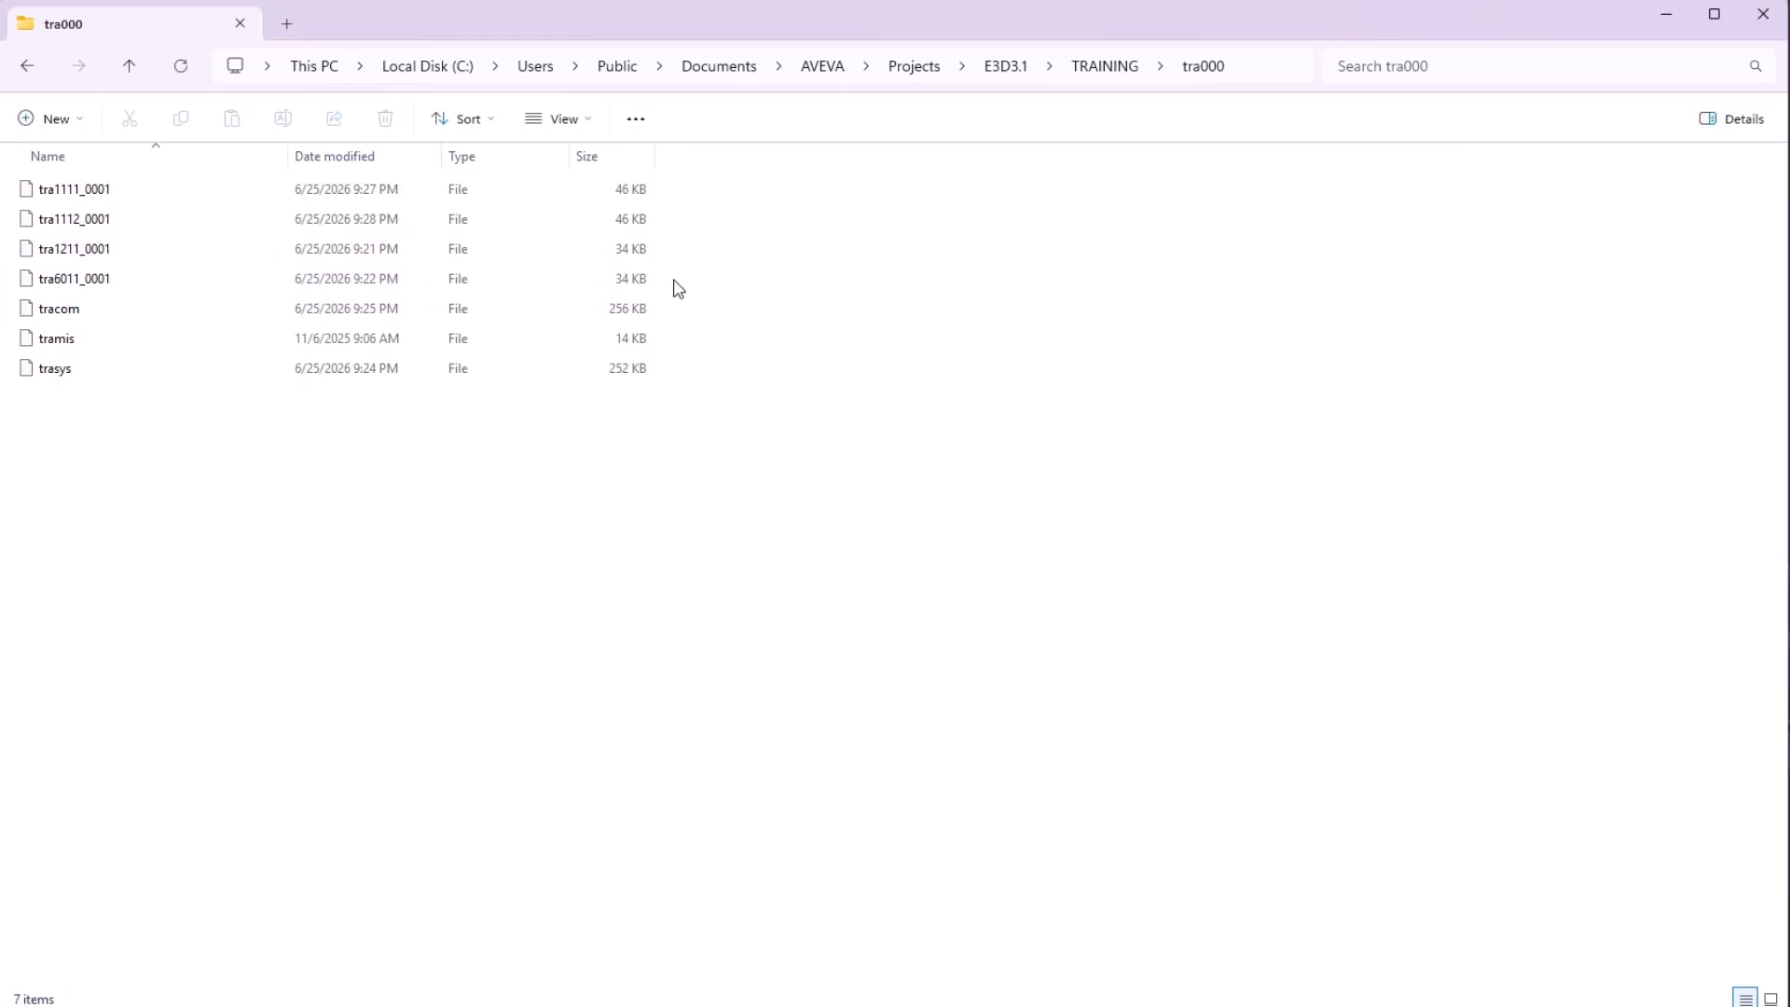
pyautogui.moveTo(674, 280); pyautogui.dragTo(538, 186)
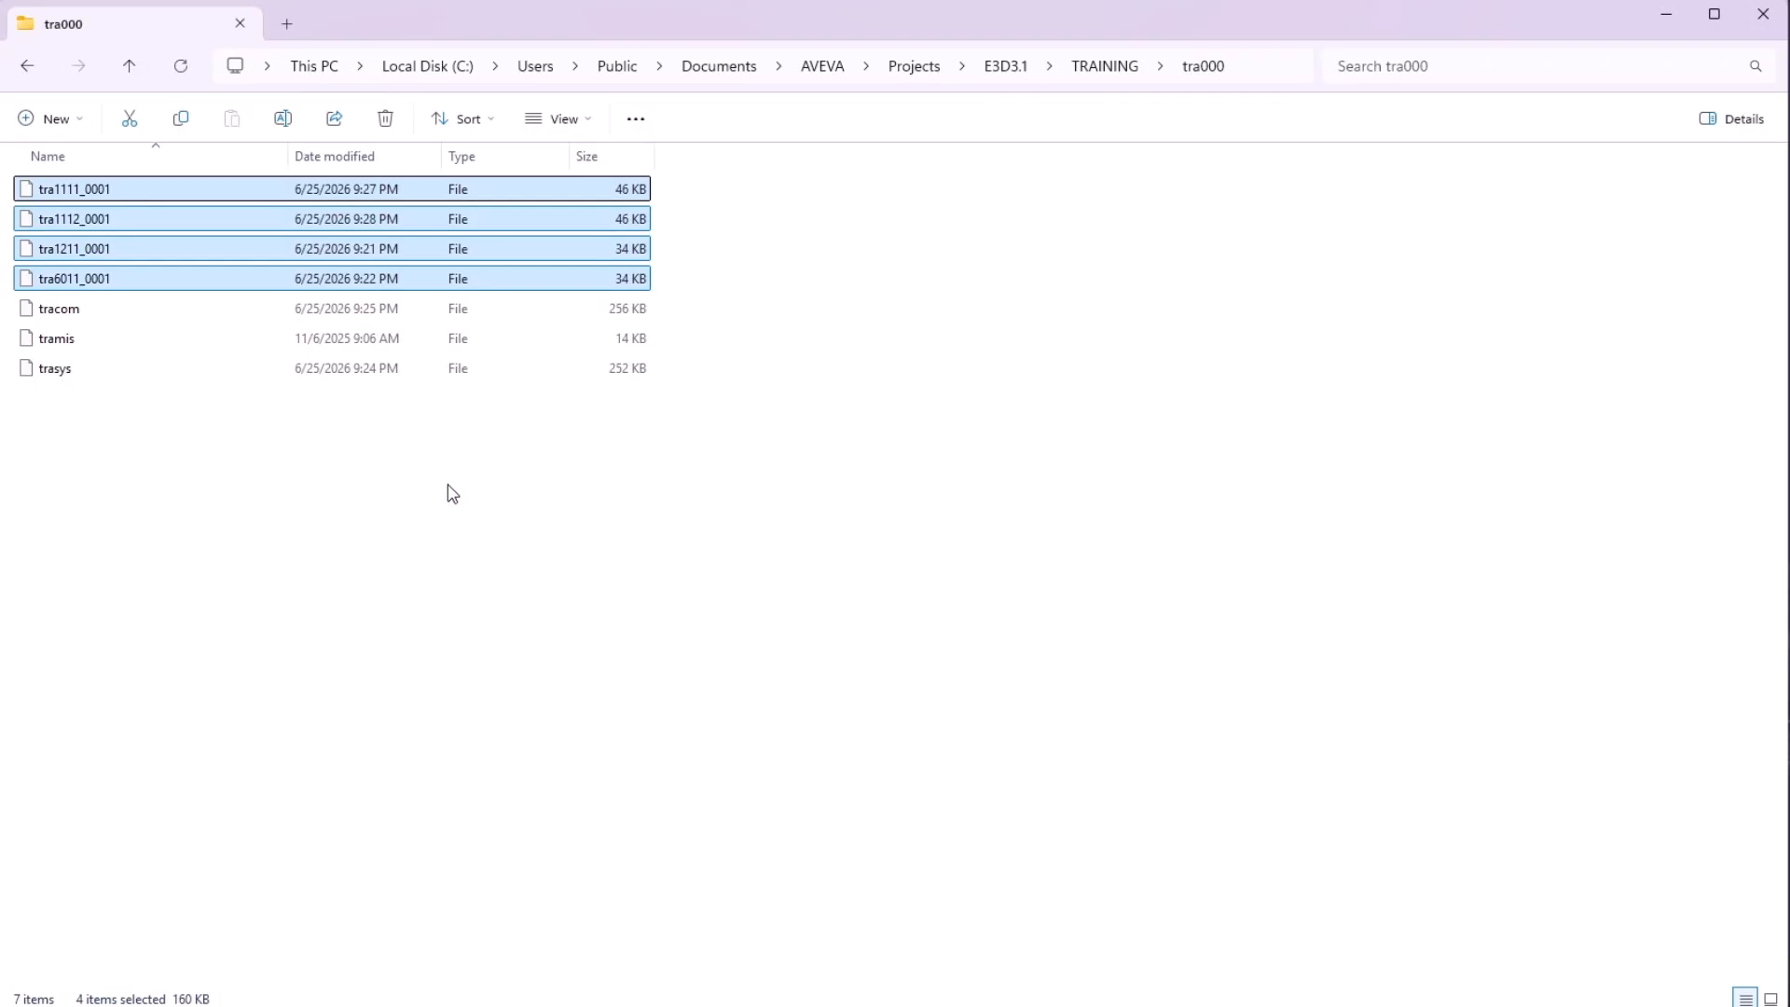
pyautogui.click(419, 491)
pyautogui.moveTo(366, 464); pyautogui.dragTo(323, 308)
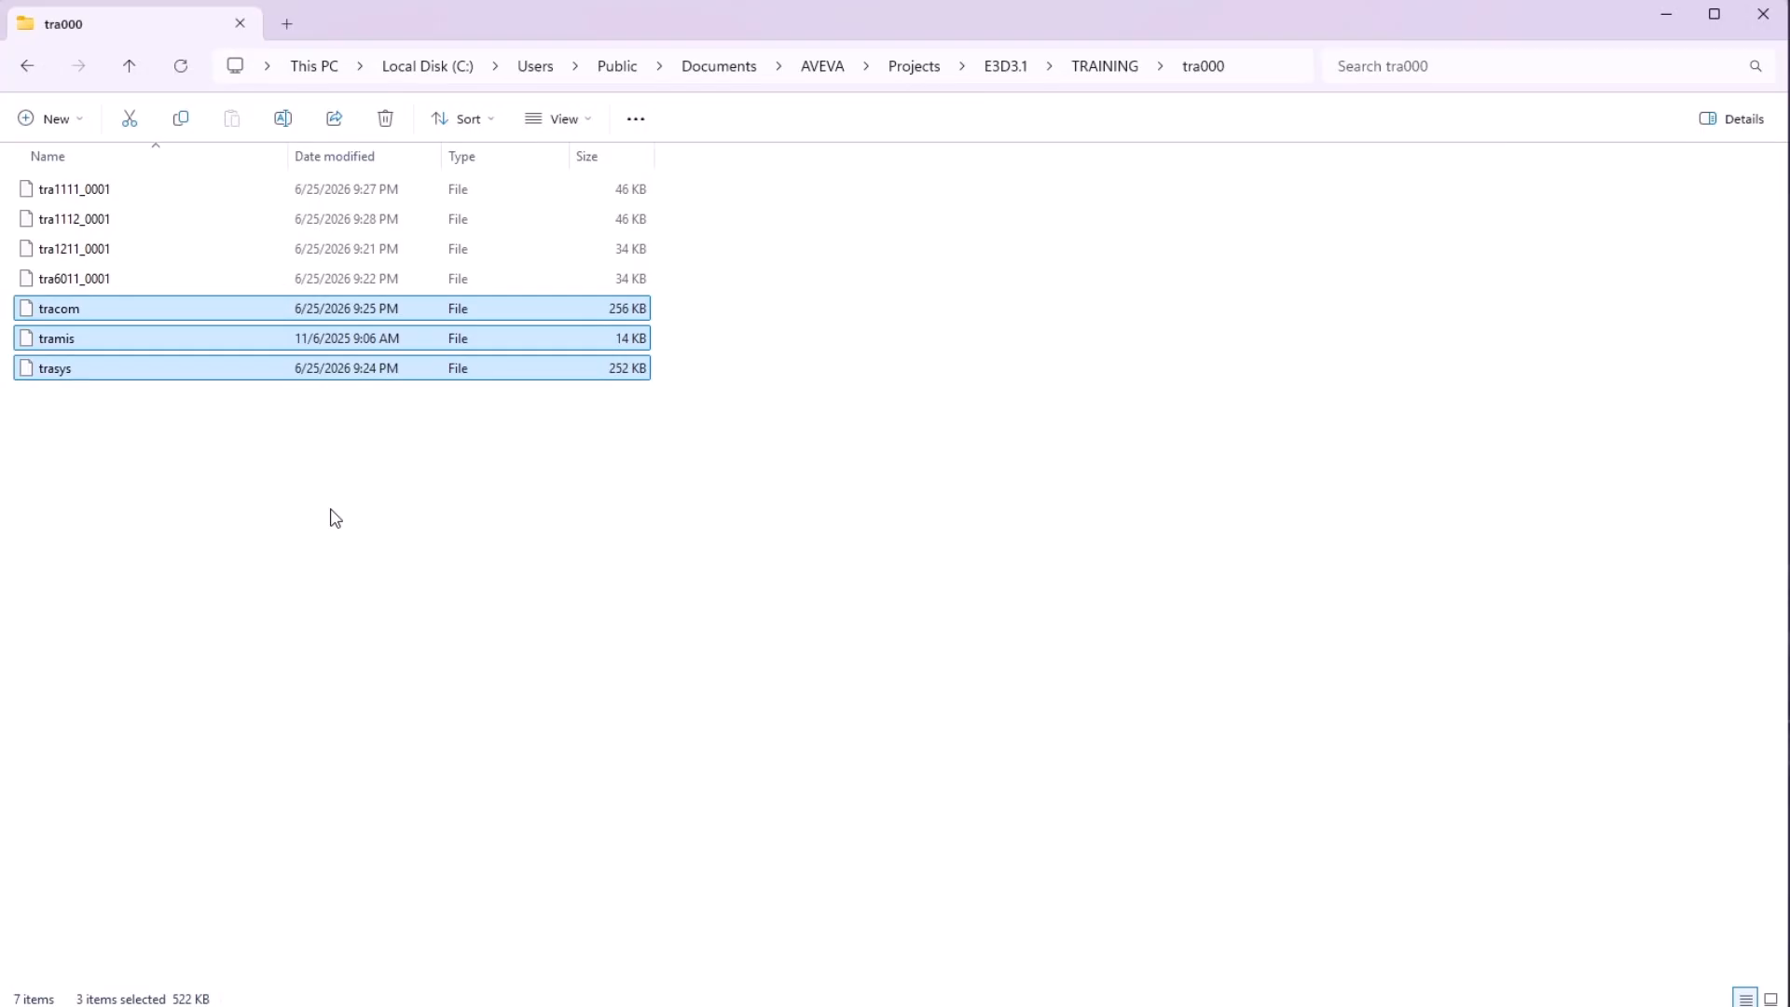
pyautogui.click(335, 519)
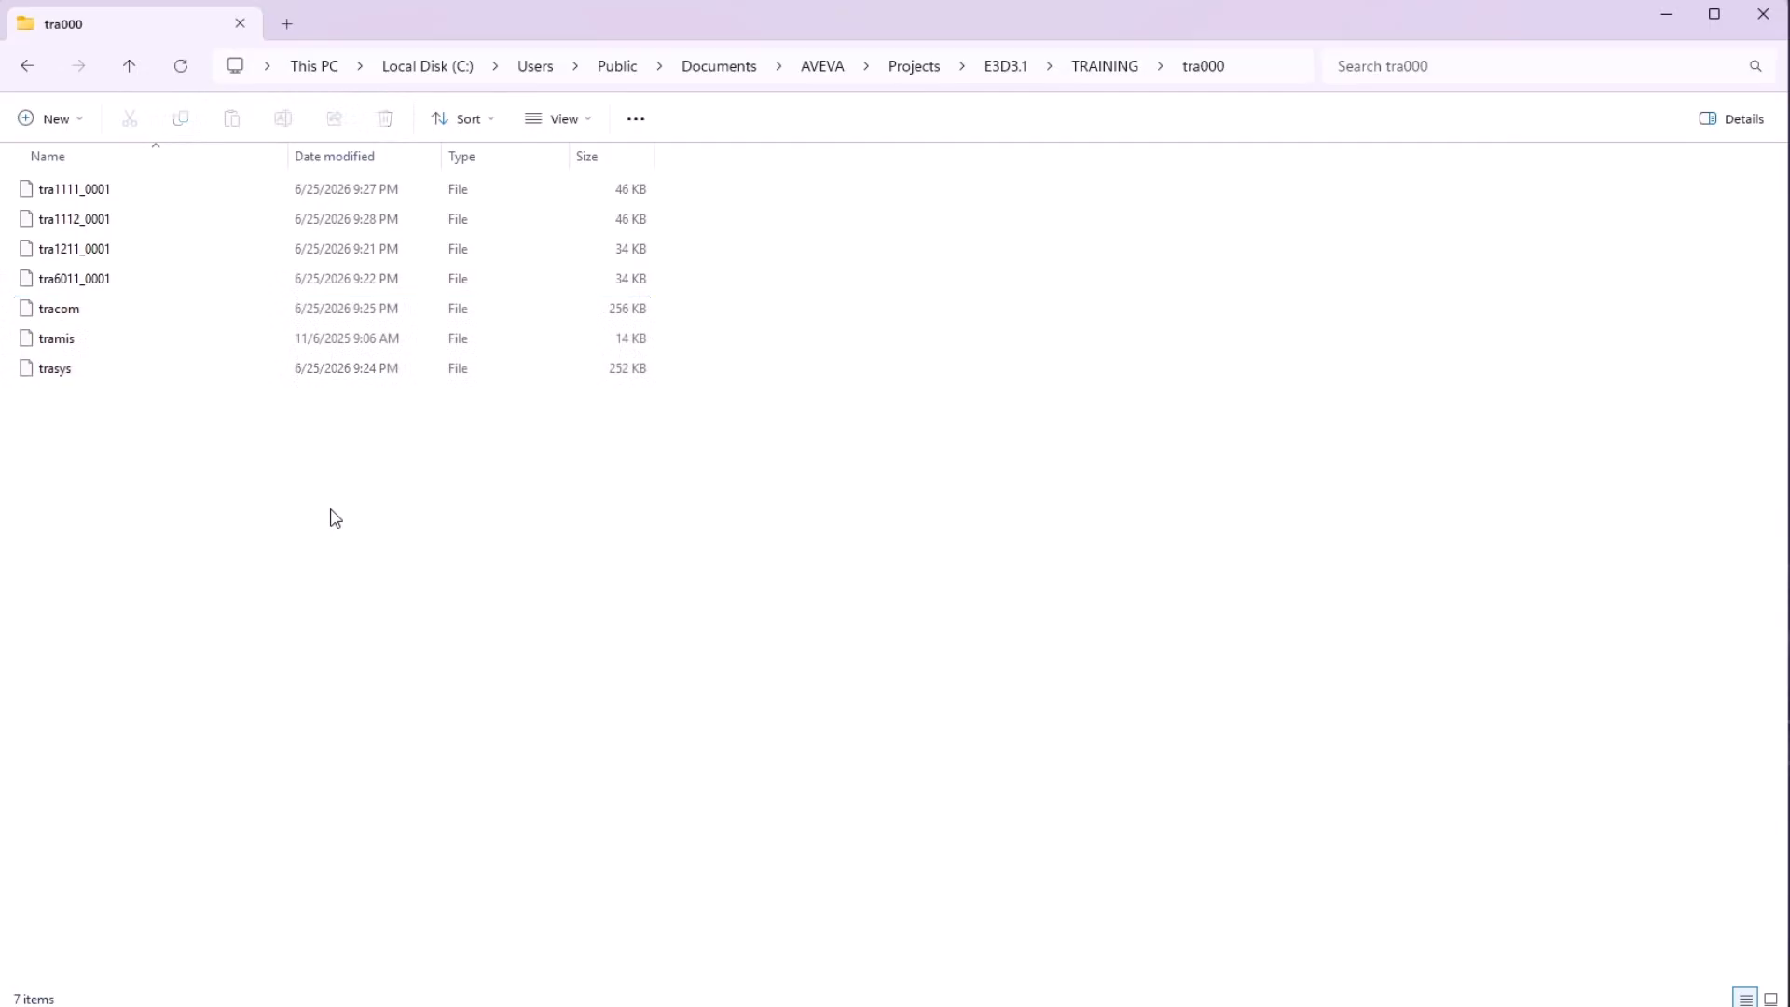
pyautogui.click(1665, 13)
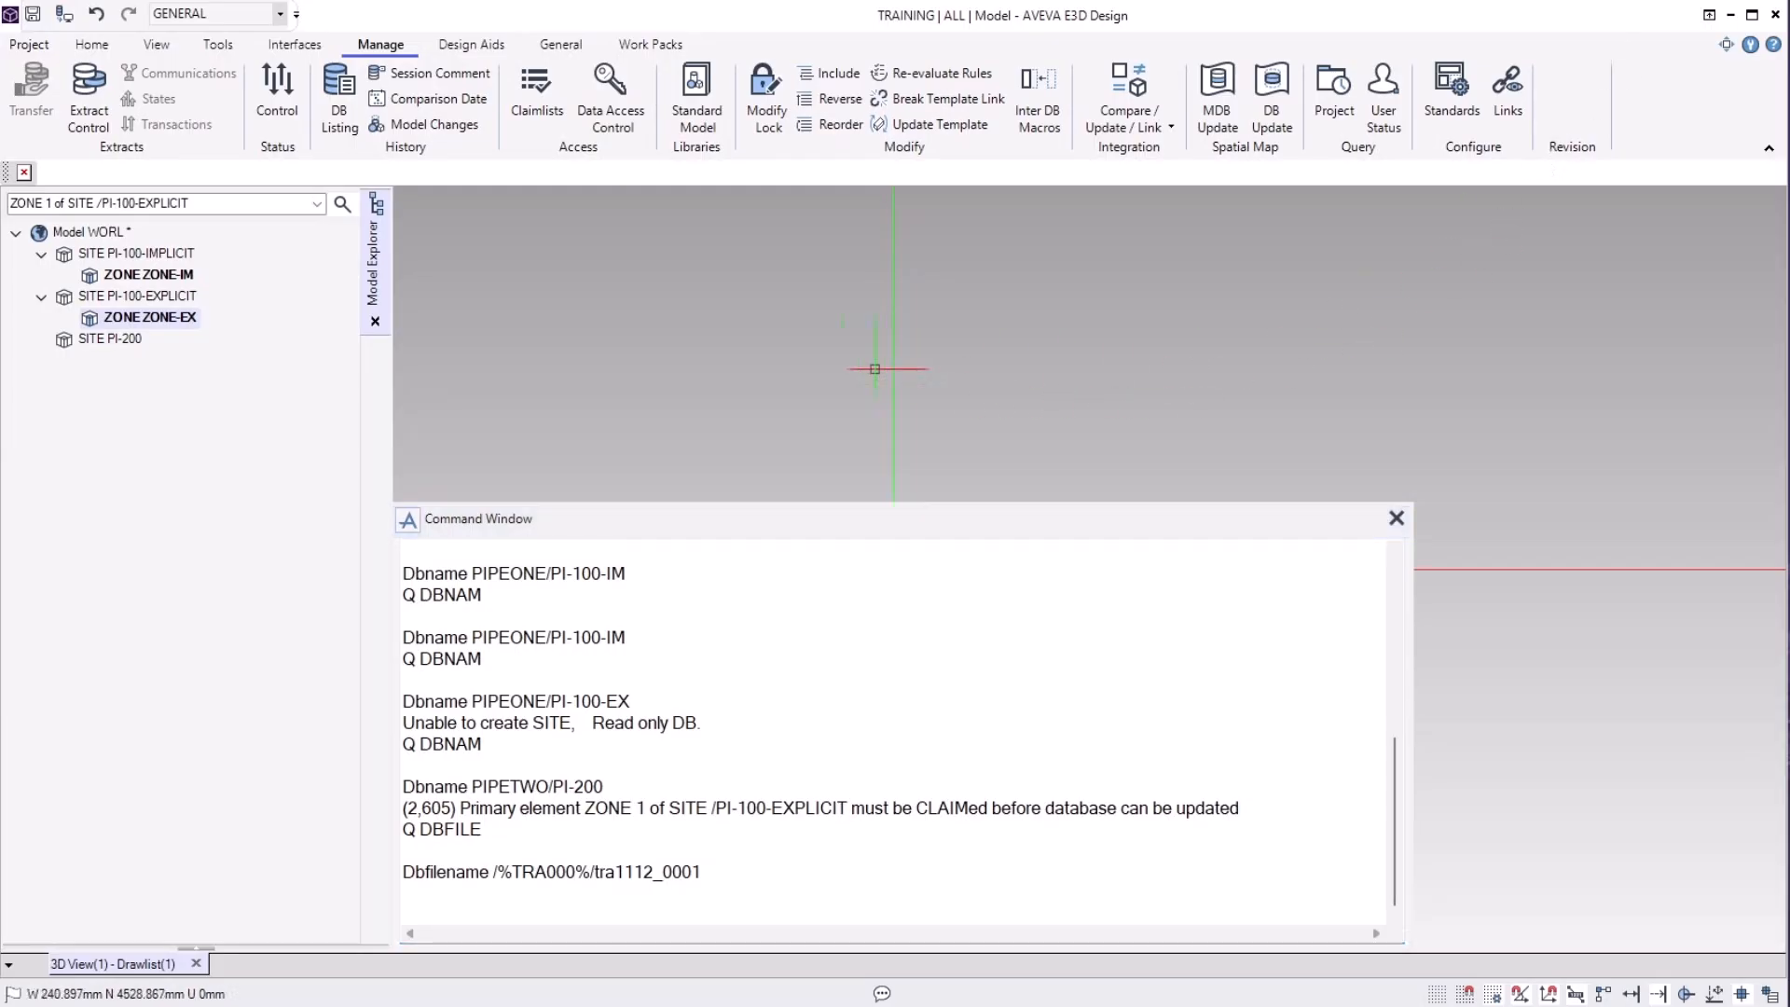
# Make ZONE-IM the current element and switch the discipline from GENERAL to PIPING.
pyautogui.click(183, 276)
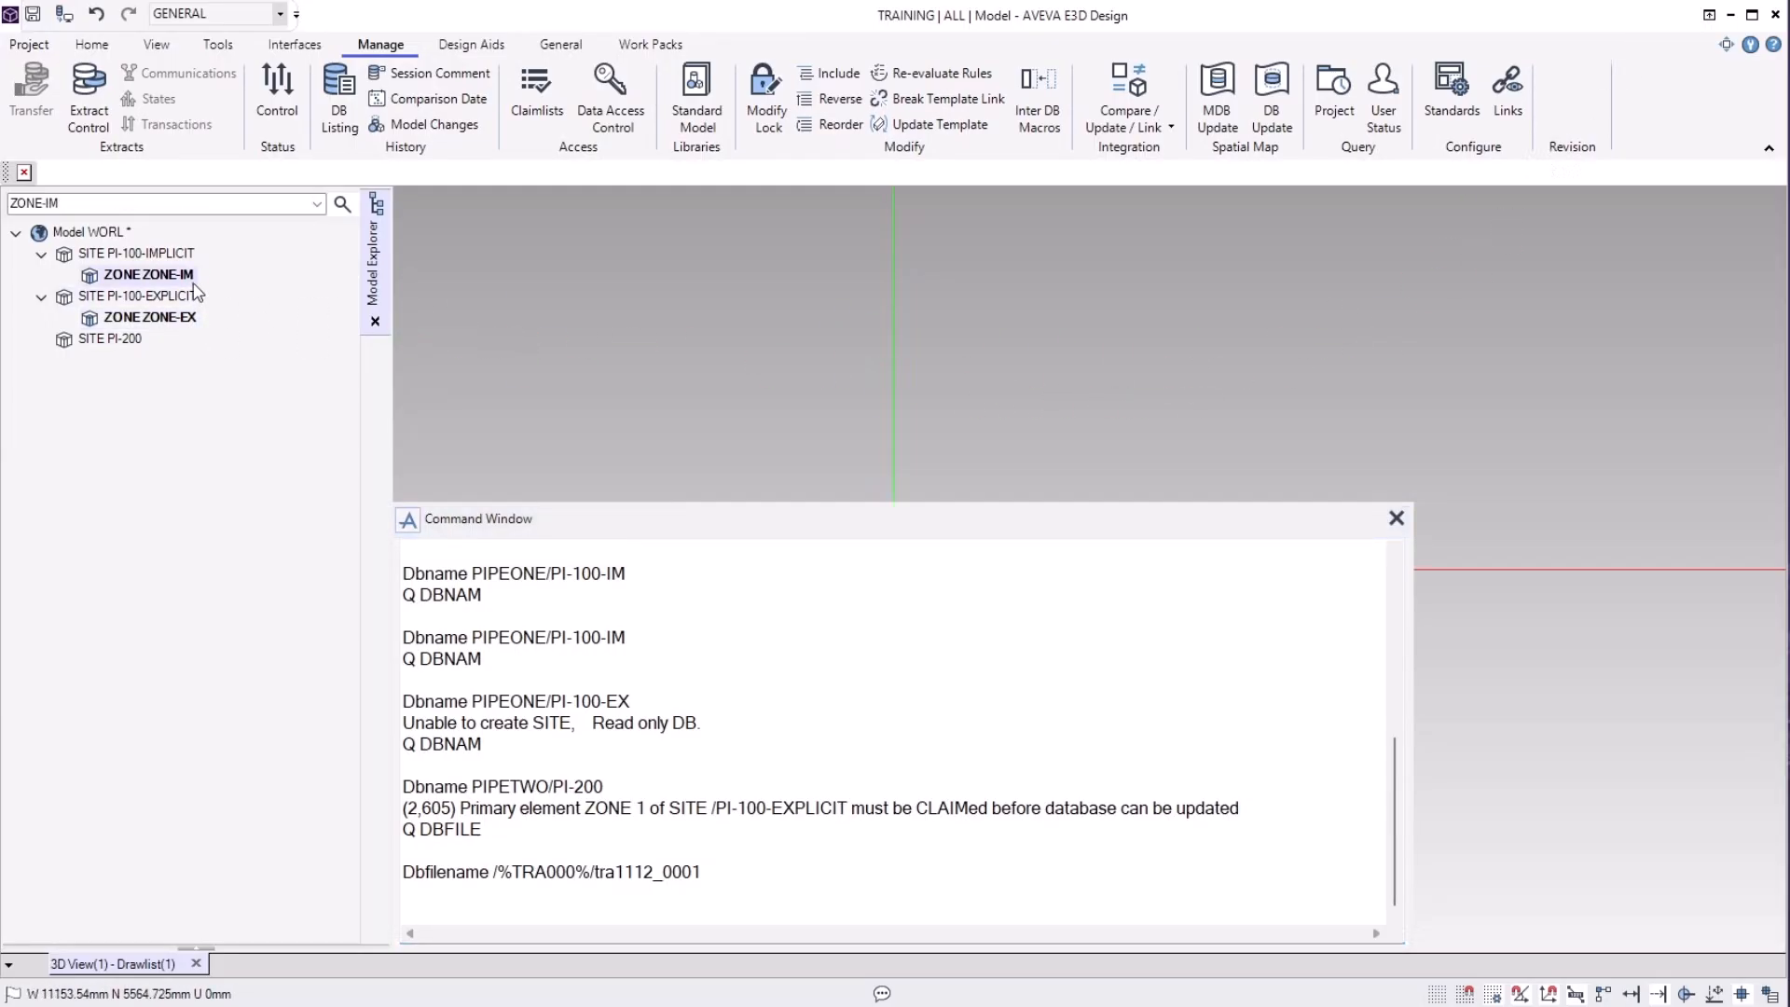
pyautogui.click(278, 15)
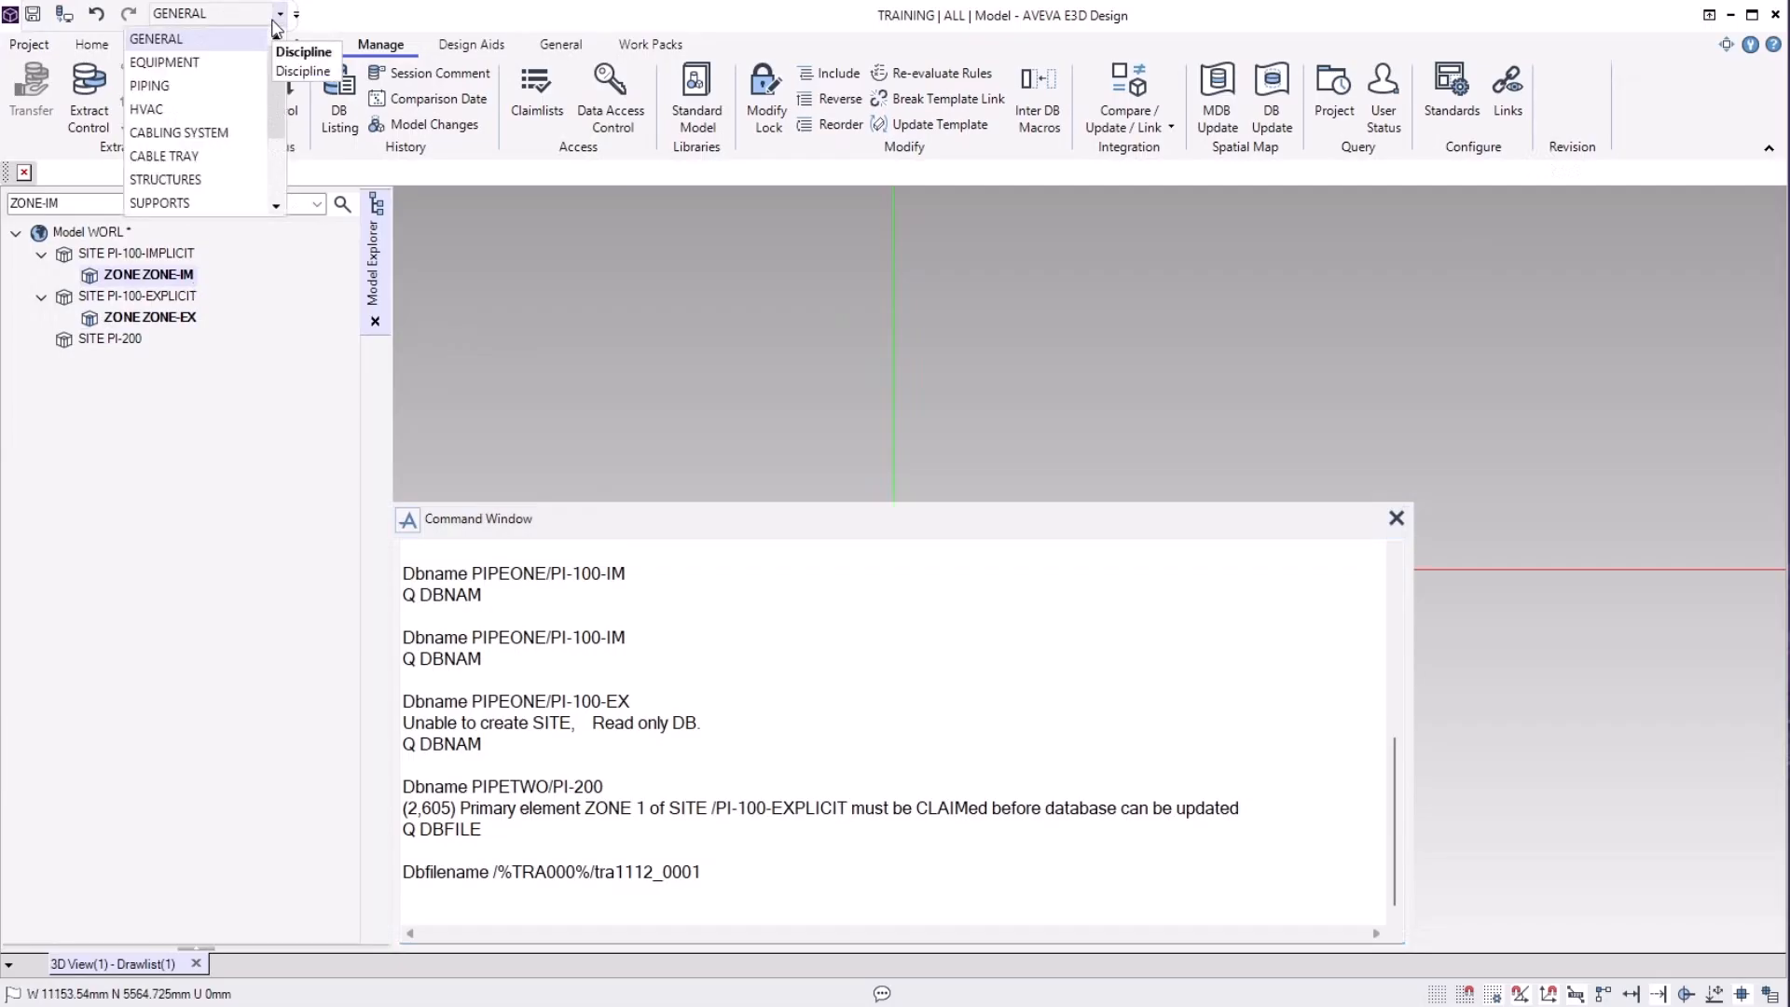
pyautogui.click(238, 85)
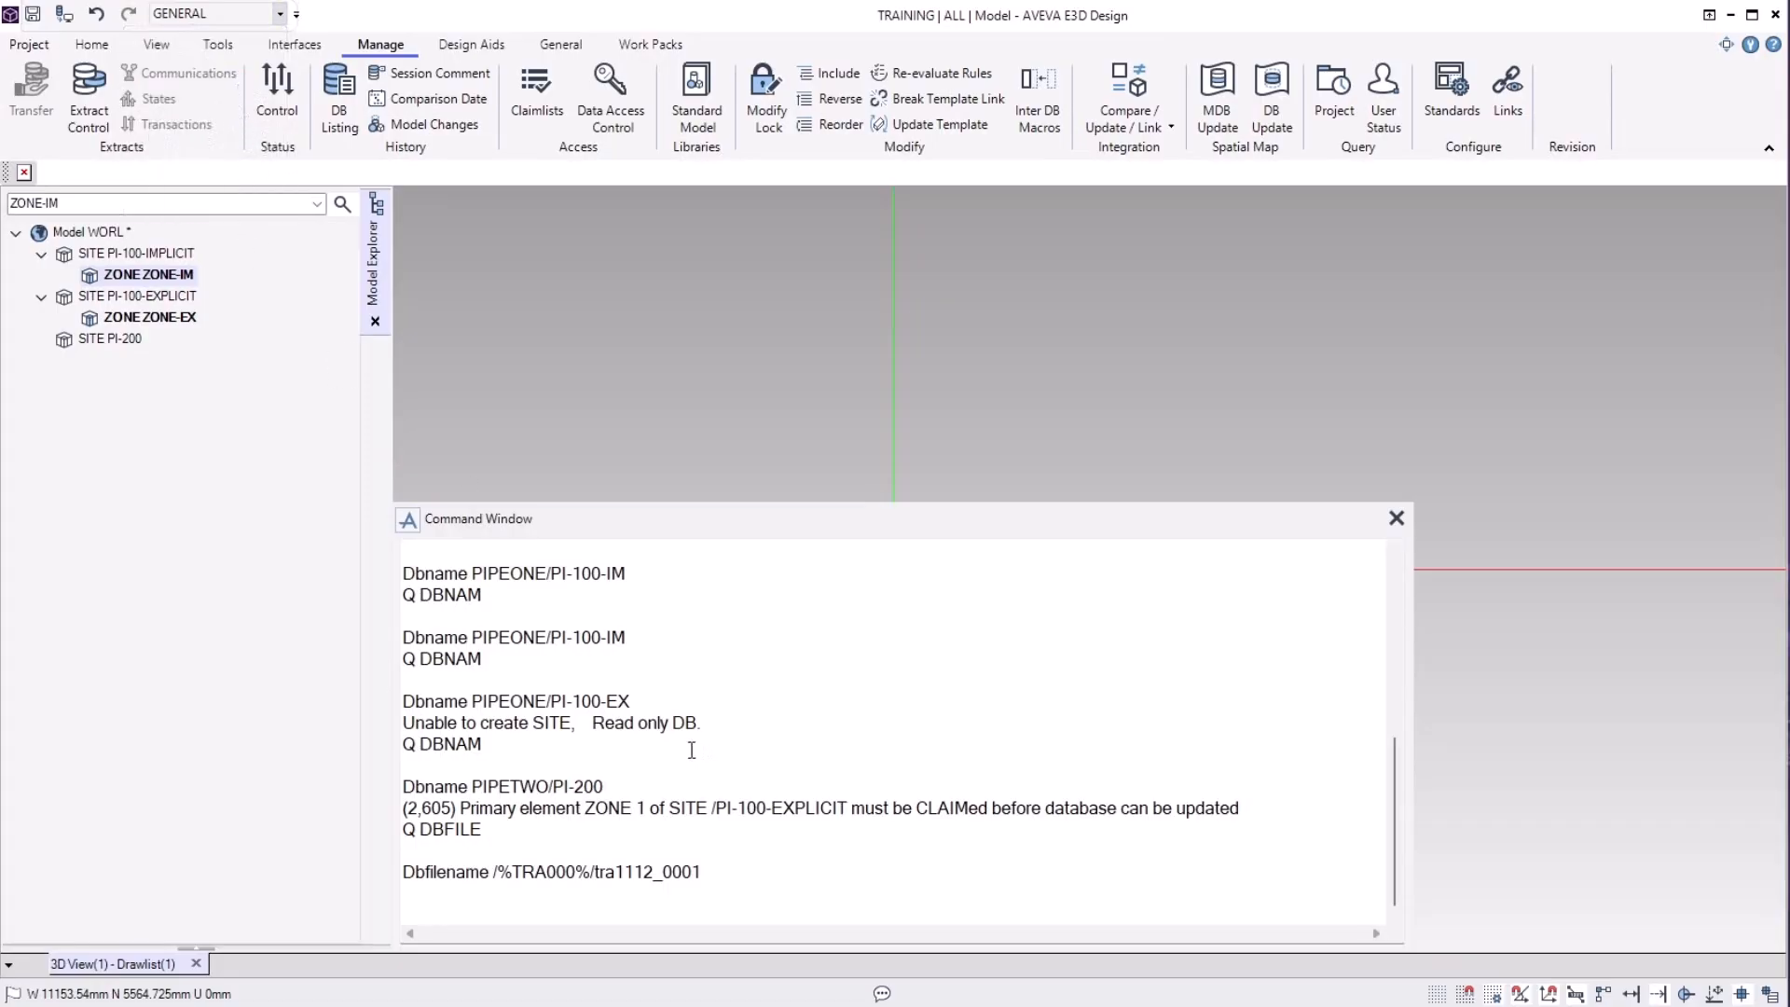
pyautogui.click(203, 13)
pyautogui.click(209, 84)
pyautogui.click(569, 45)
pyautogui.scroll(4, 531, 51)
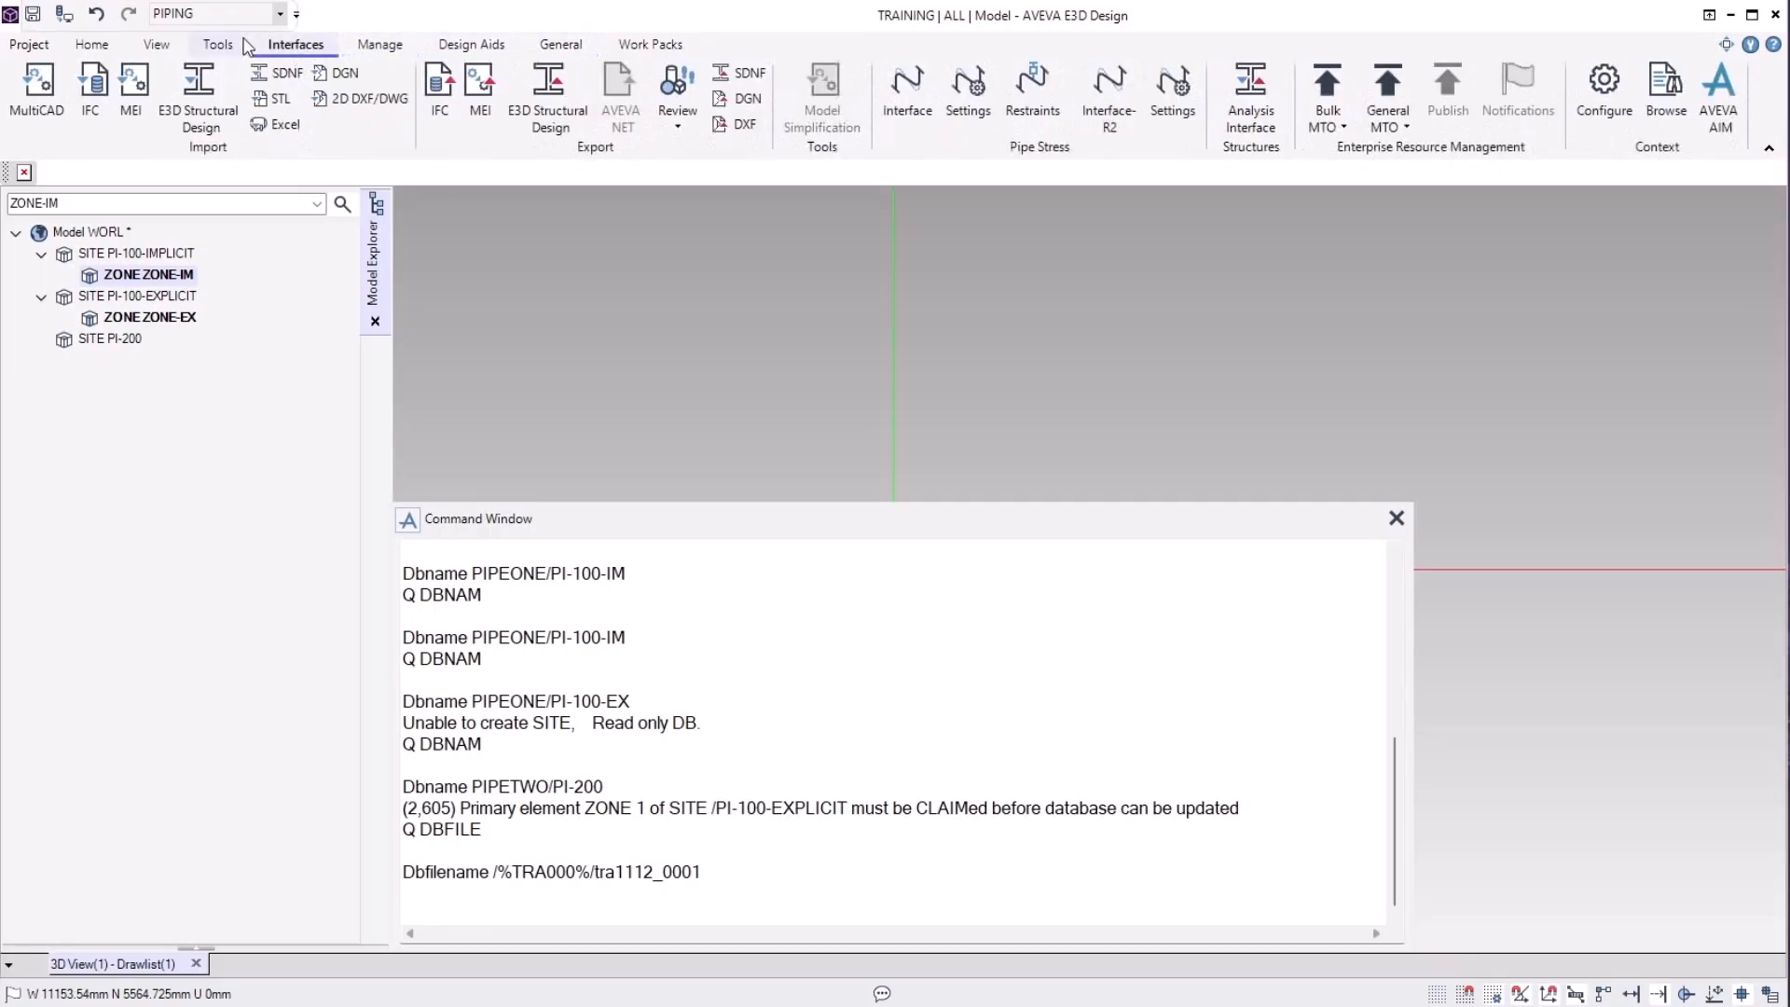
# Switch the discipline from PIPING to HVAC to check its modelling tools, and try returning to PIPING.
pyautogui.click(279, 13)
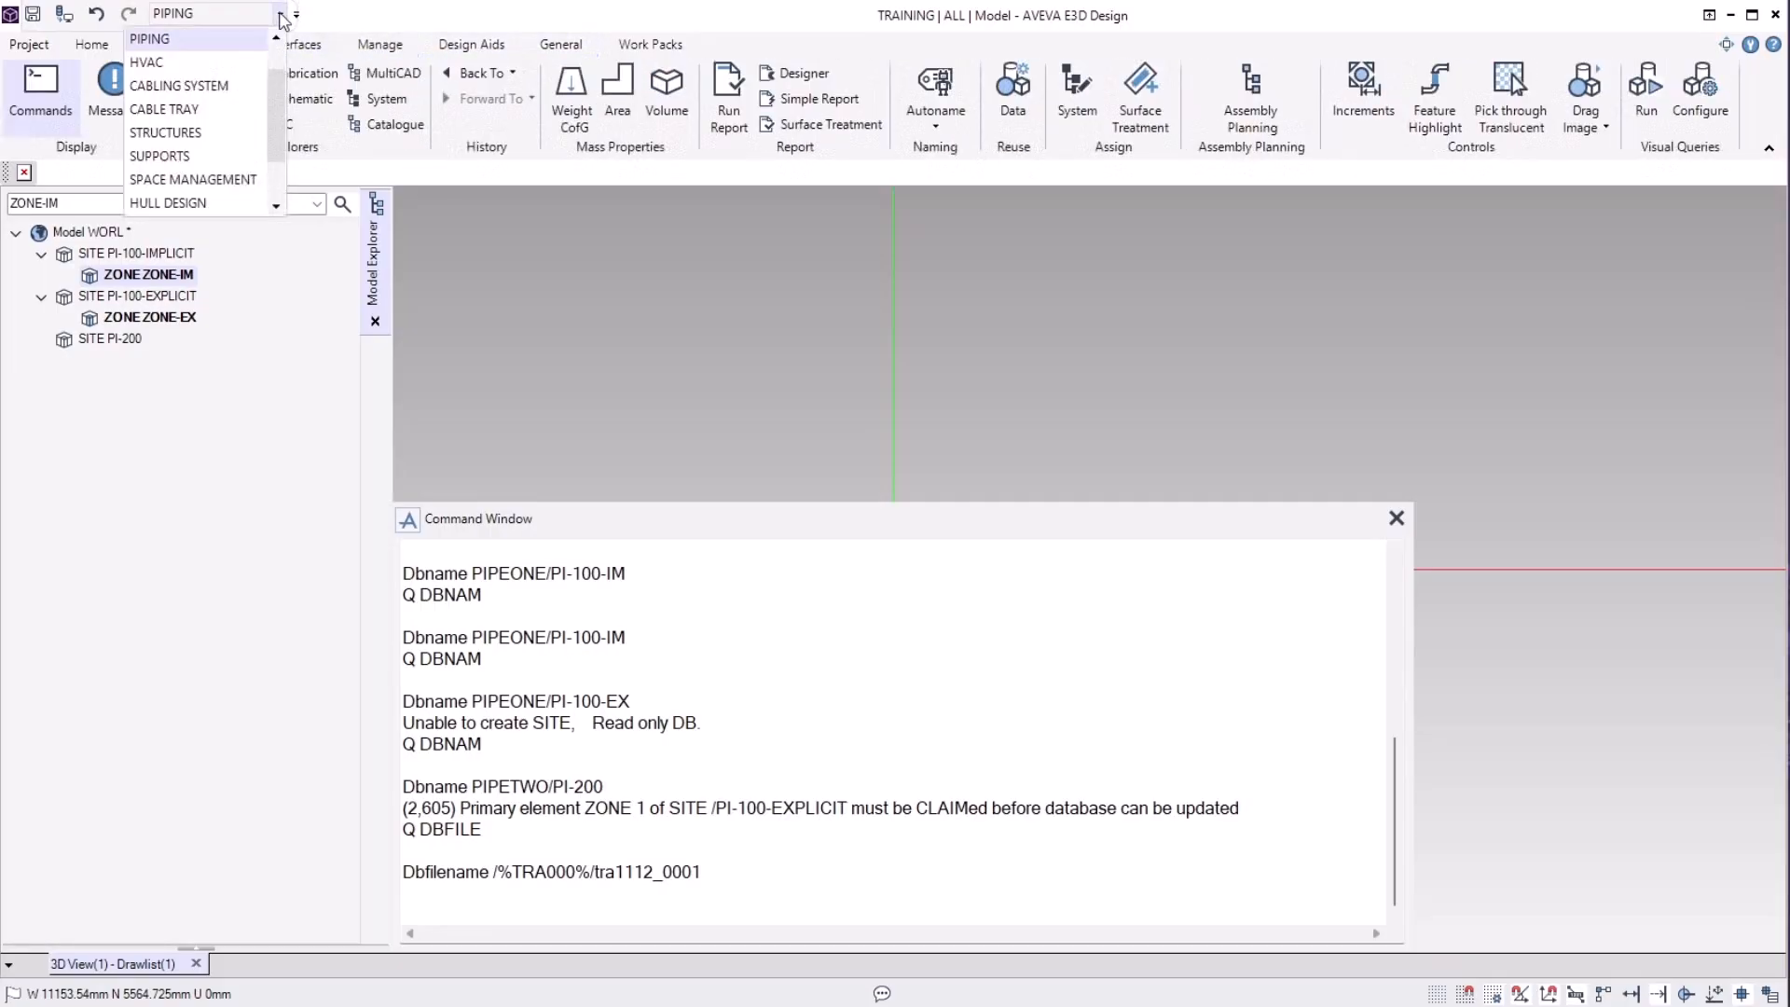
pyautogui.click(224, 65)
pyautogui.click(280, 13)
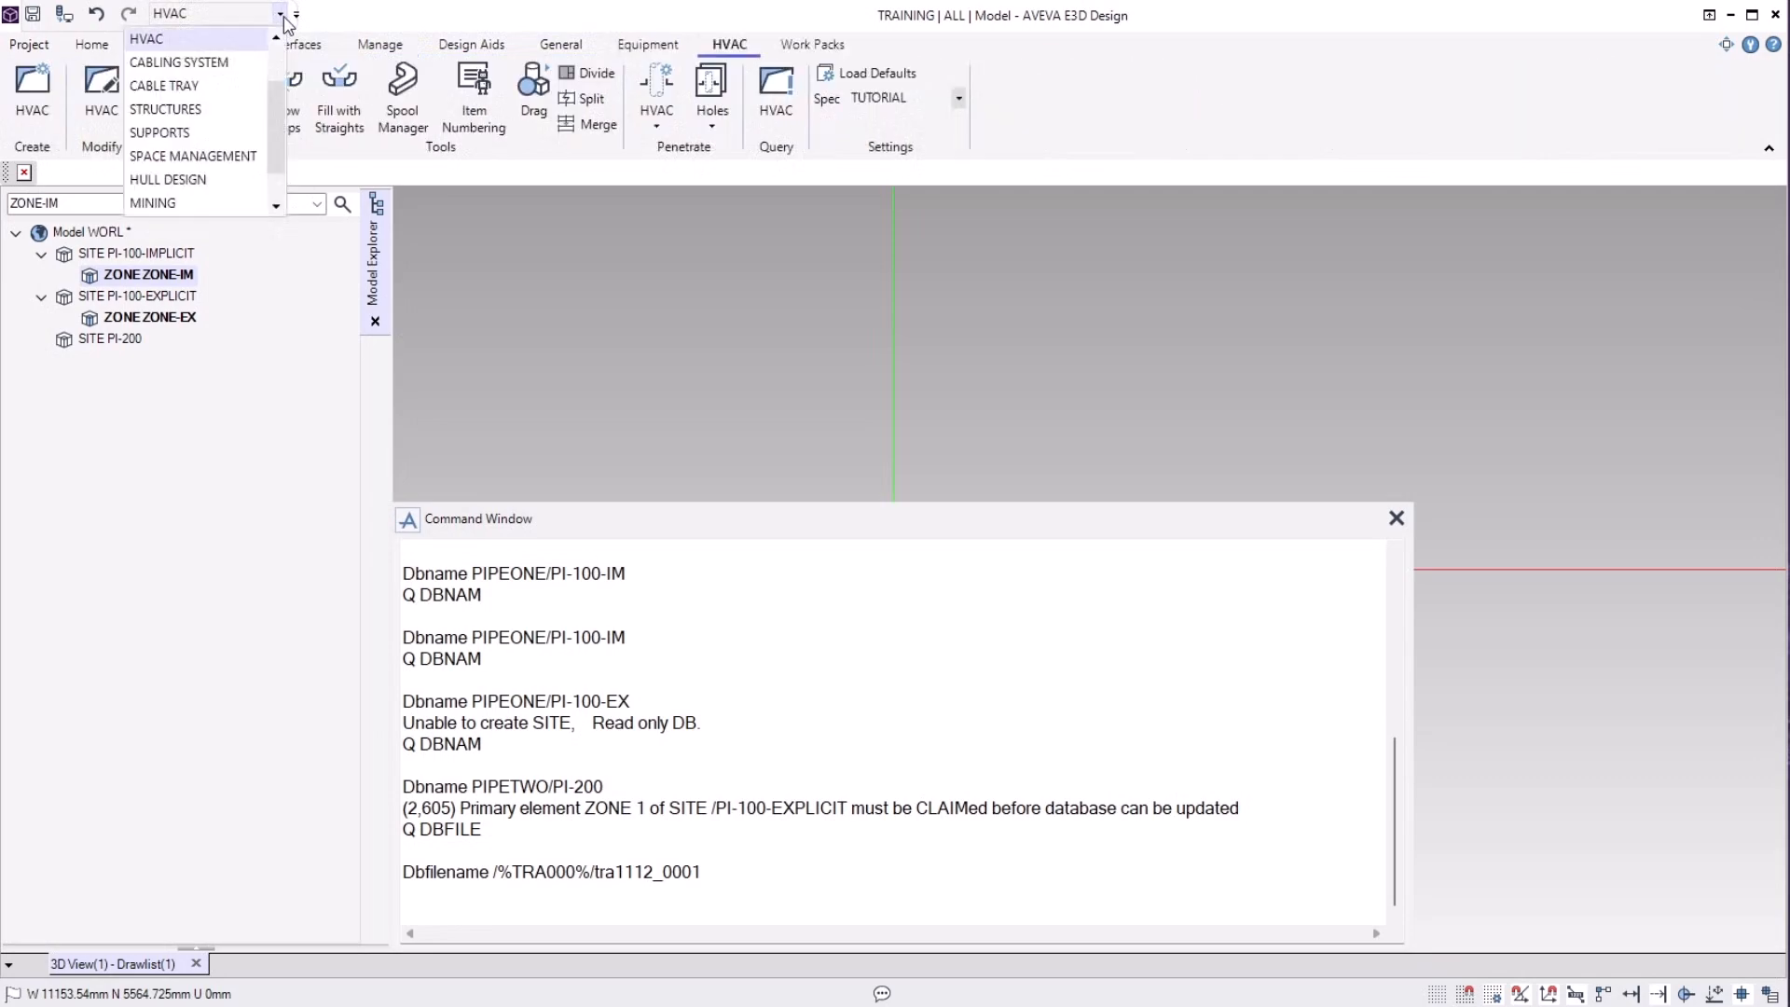
pyautogui.scroll(1, 216, 82)
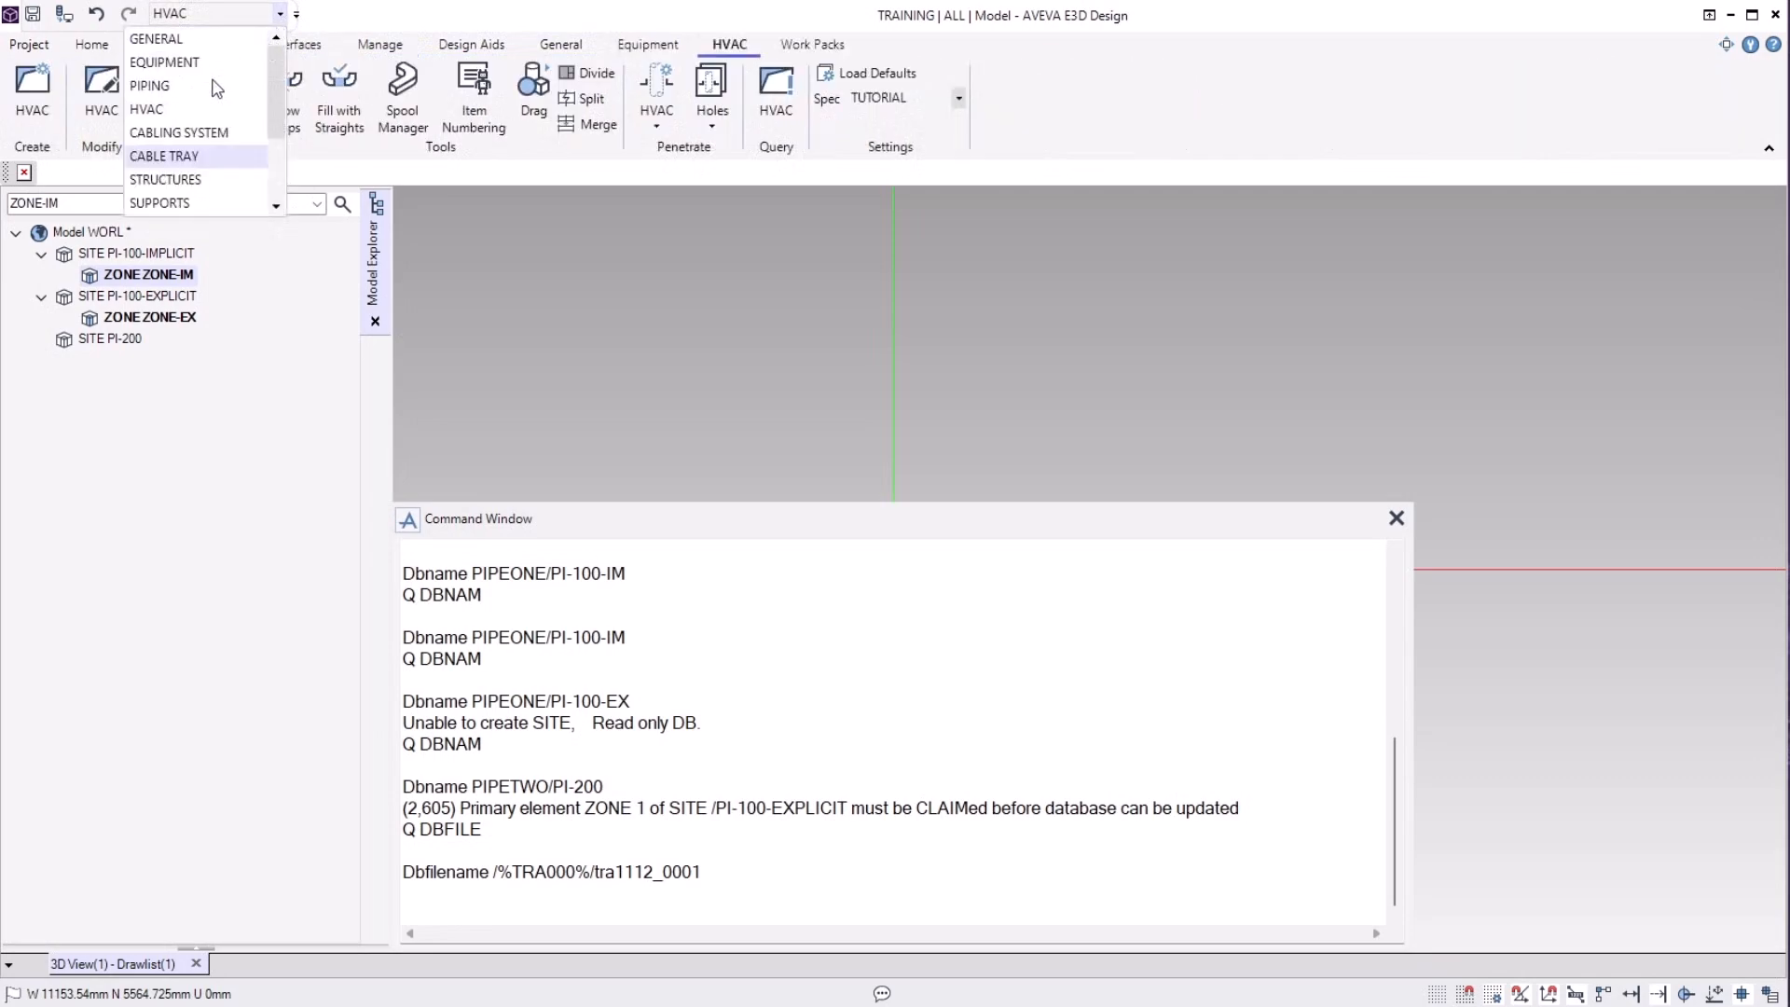
pyautogui.click(160, 84)
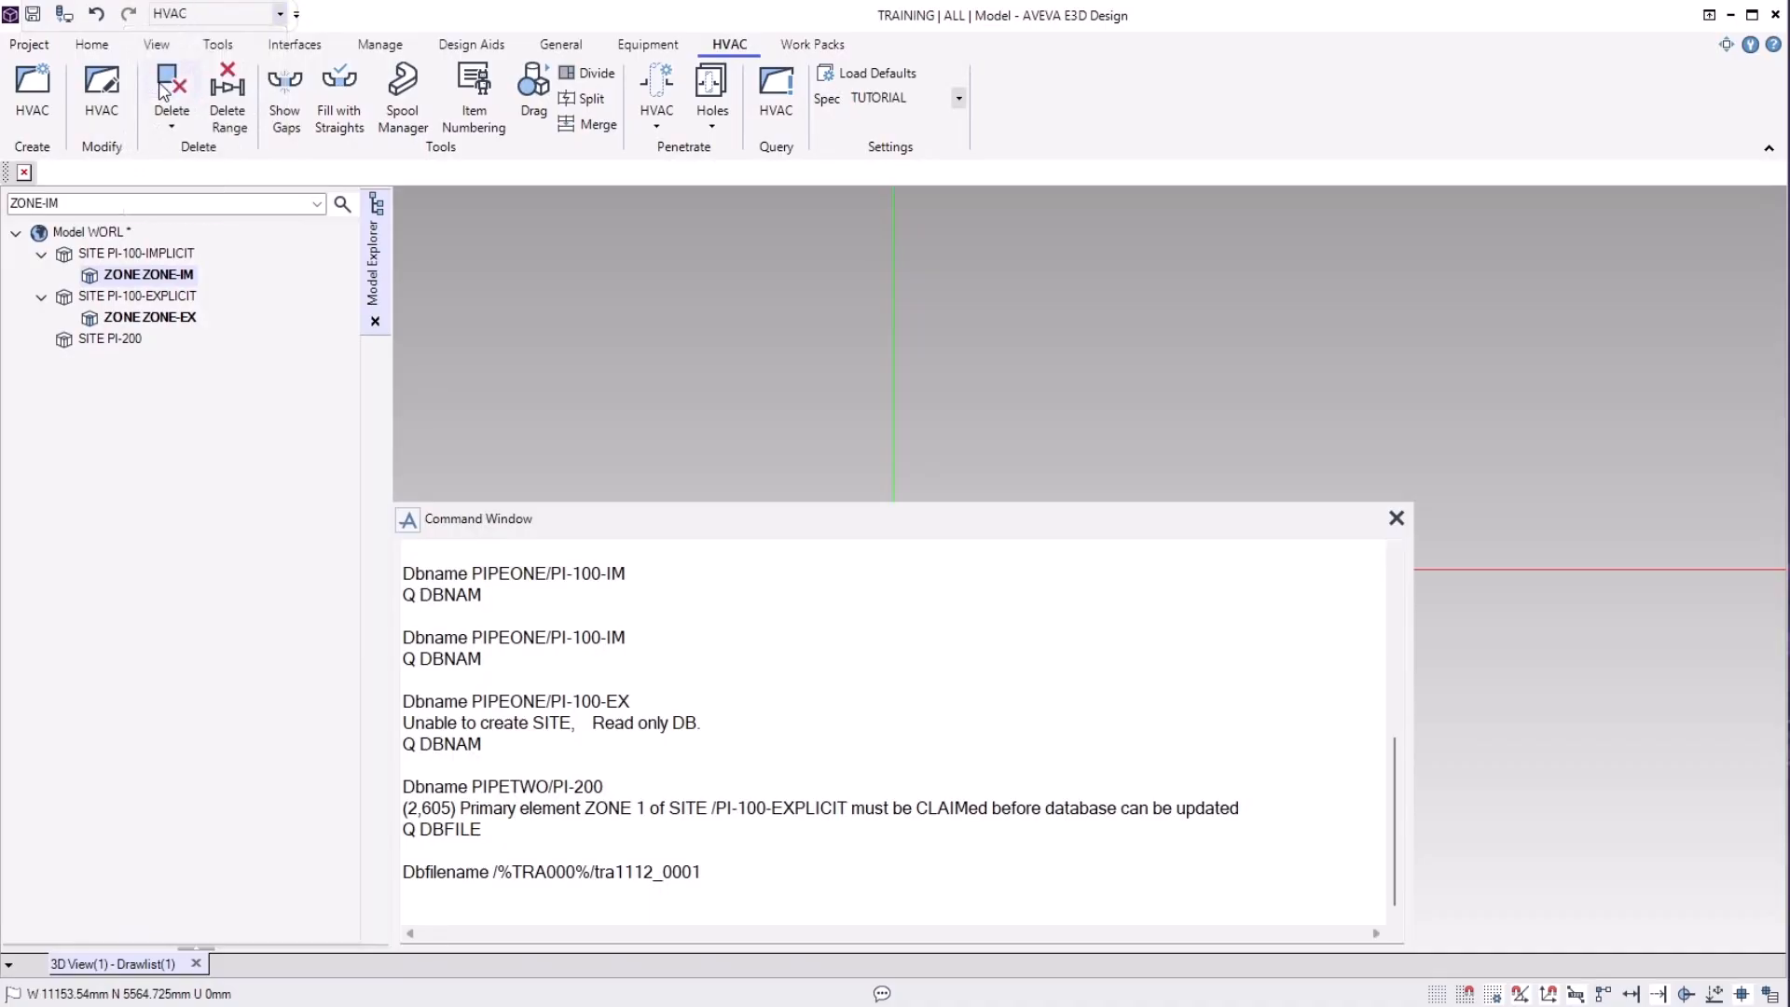
# Switch the discipline to EQUIPMENT and create an unnamed equipment element under ZONE-IM with the default position and attributes.
pyautogui.click(279, 13)
pyautogui.scroll(1, 231, 94)
pyautogui.click(213, 63)
pyautogui.click(45, 89)
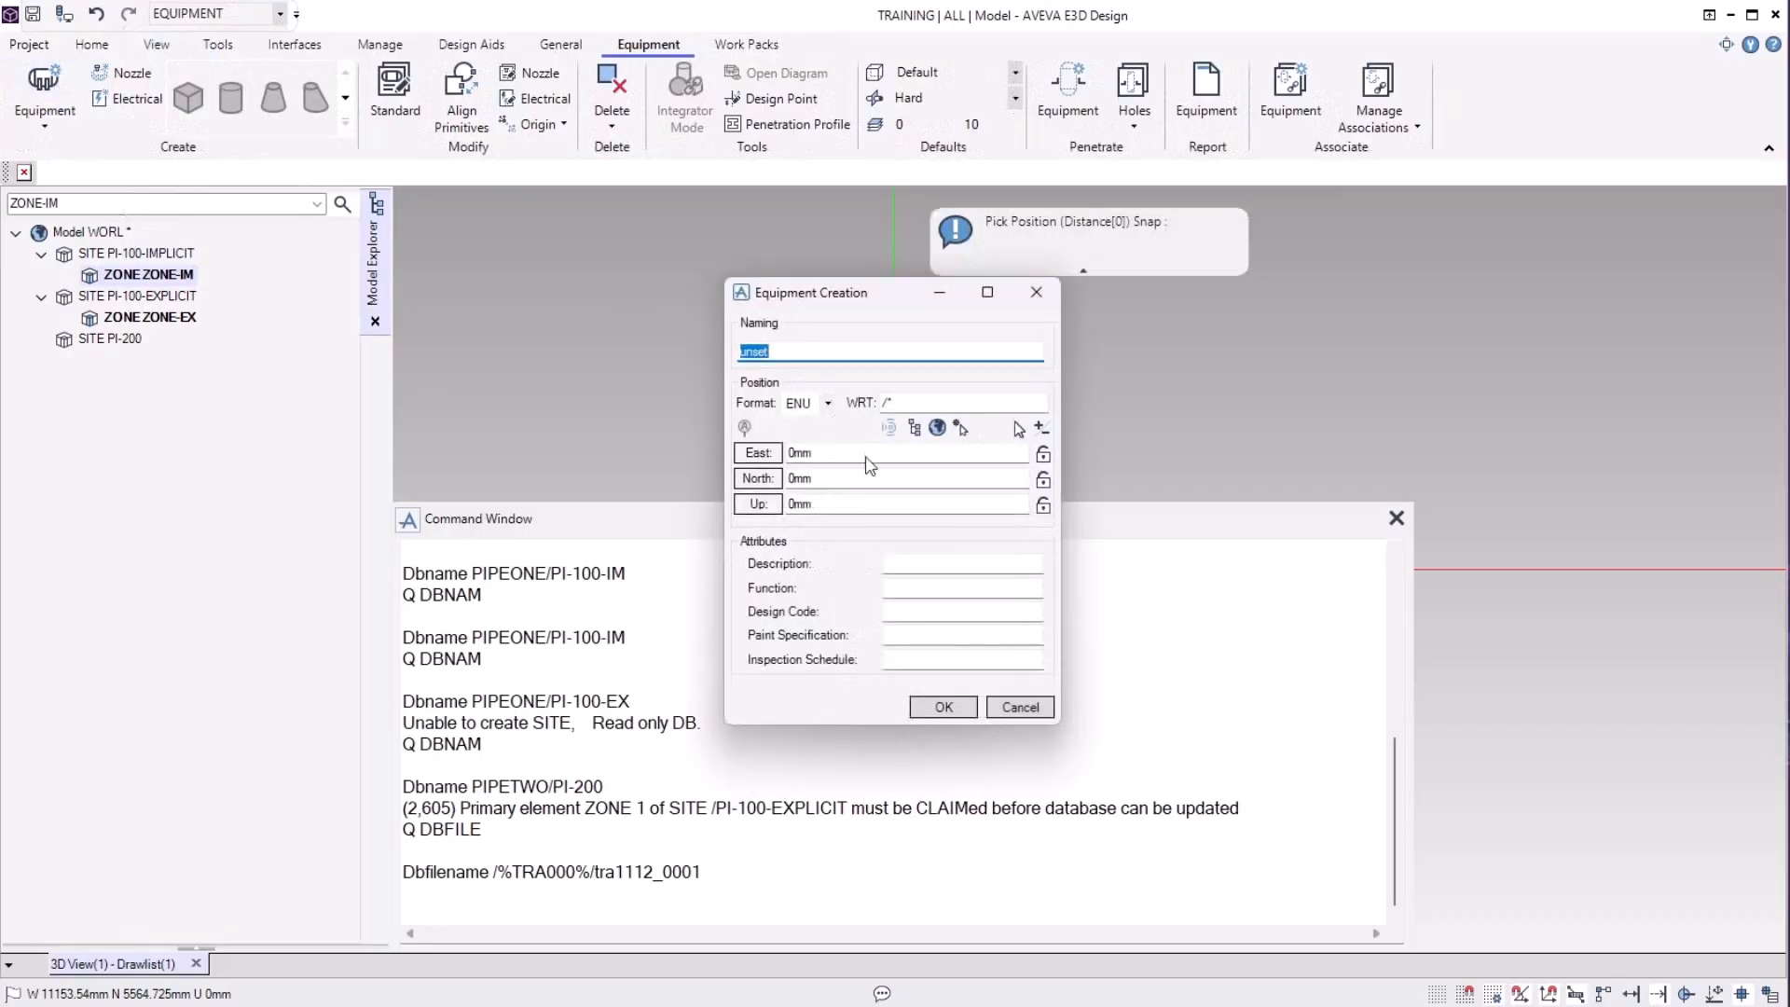
pyautogui.click(937, 705)
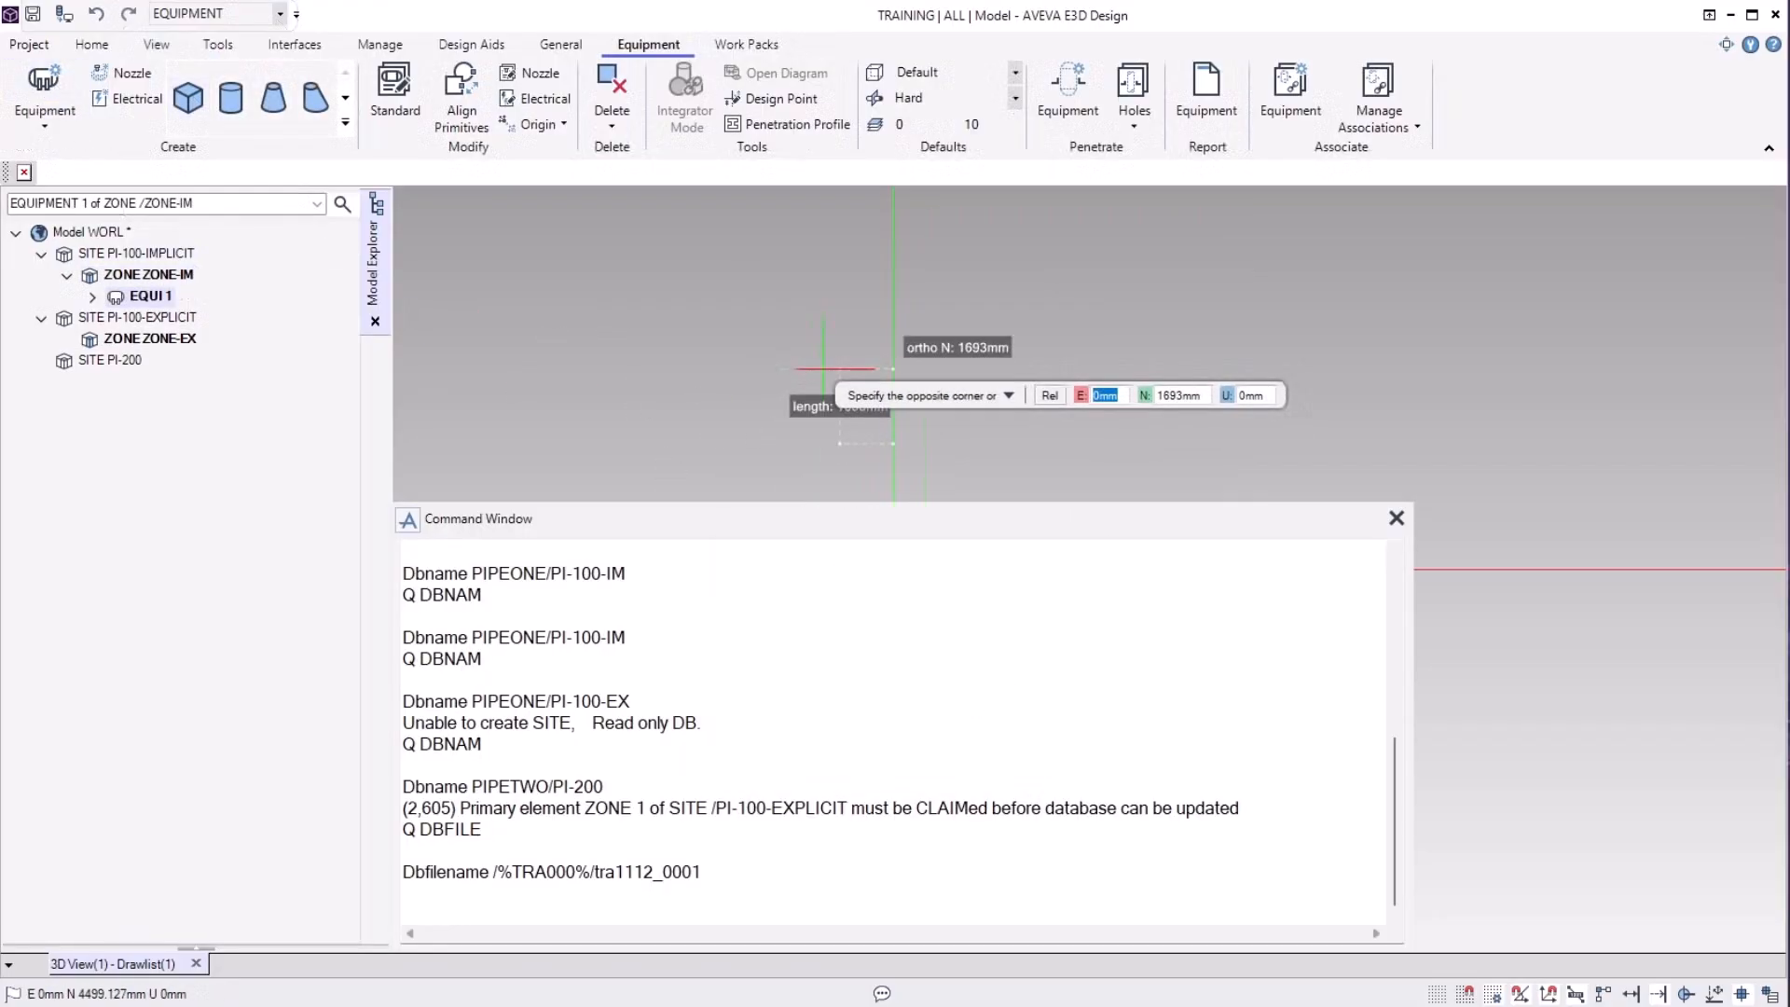
# Draw a box primitive under the new equipment in ZONE-IM and make the box the current element.
pyautogui.click(1008, 317)
pyautogui.click(92, 296)
pyautogui.click(154, 317)
# Move the Command Window clear of the 3D view and draw an upright cylinder primitive centred on the origin for the same equipment.
pyautogui.rightClick(942, 399)
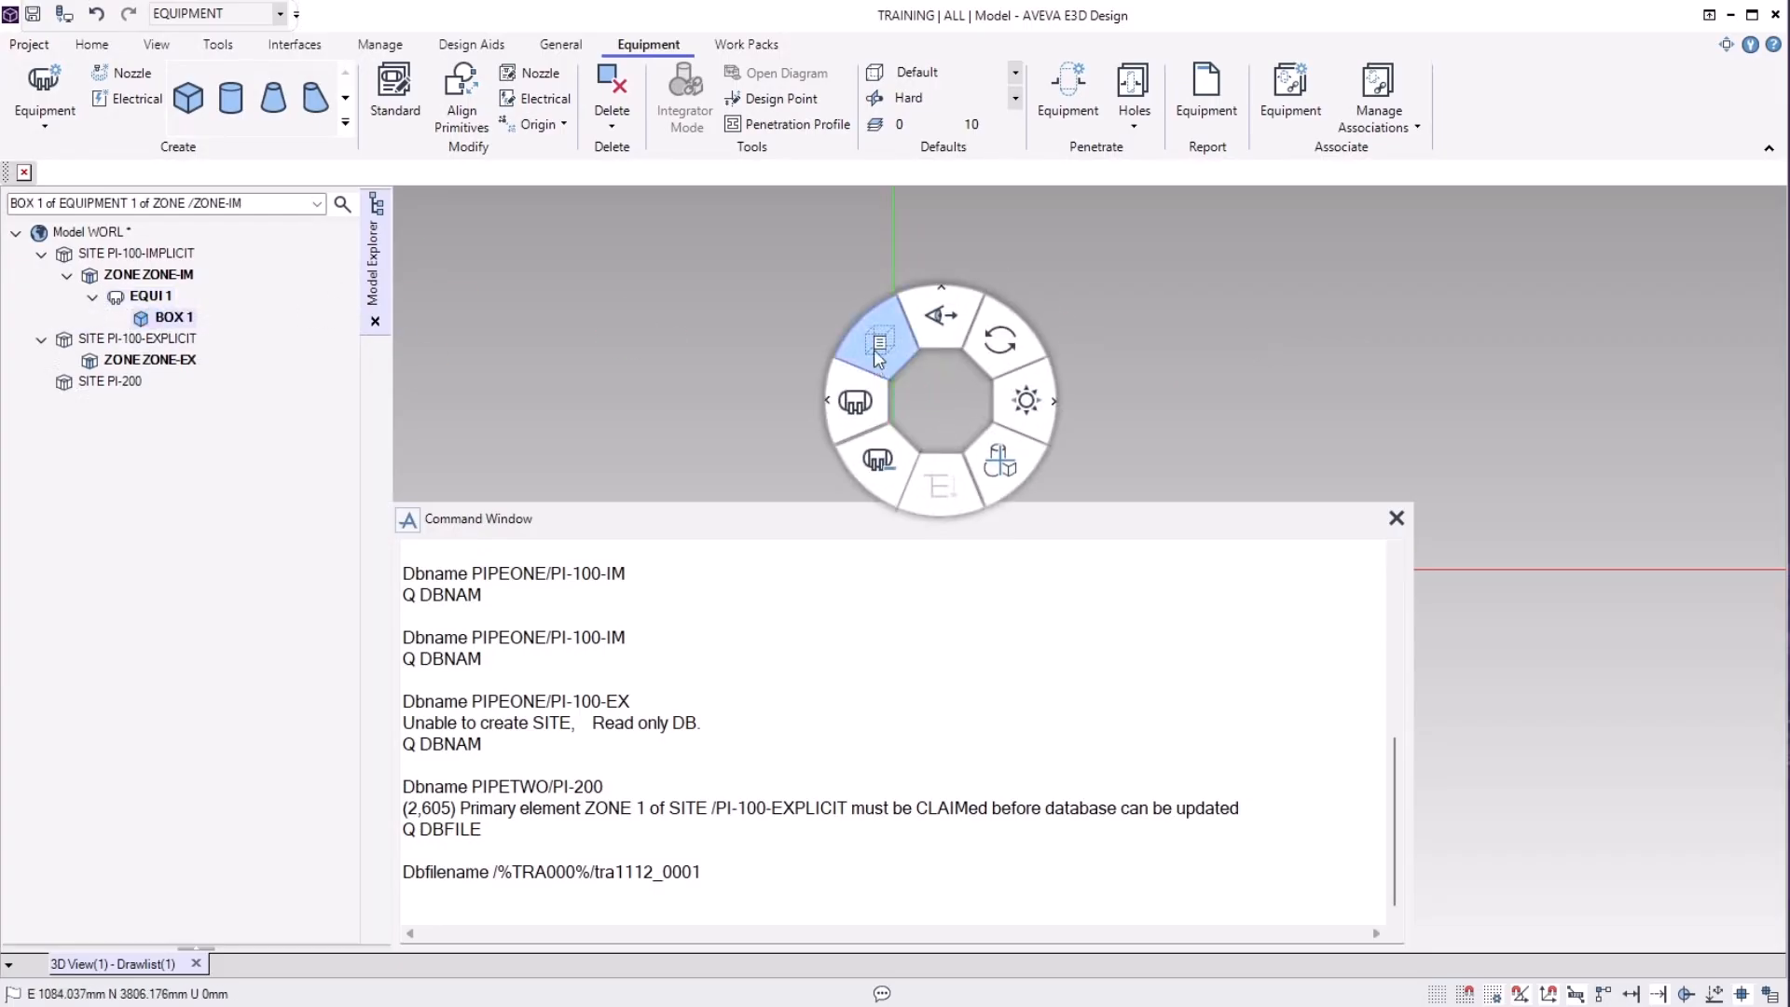
pyautogui.click(874, 354)
pyautogui.moveTo(1108, 453); pyautogui.dragTo(1038, 283, button='middle')
pyautogui.moveTo(1072, 505); pyautogui.dragTo(1079, 793)
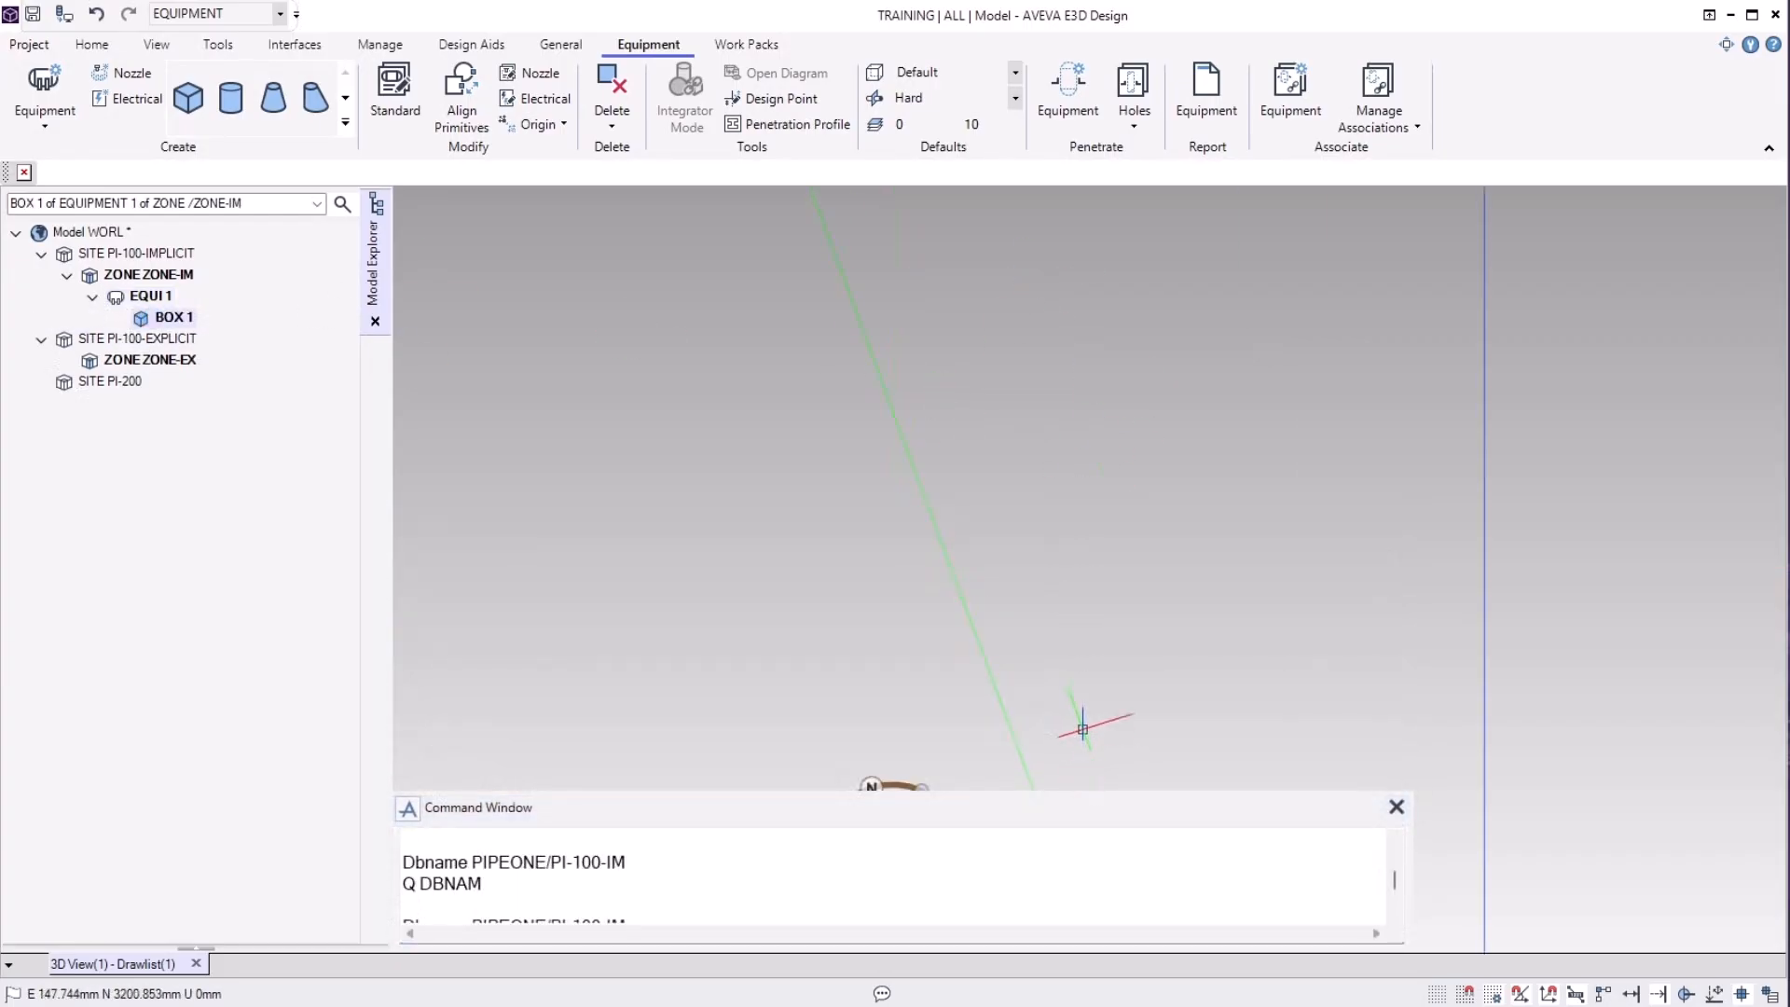
pyautogui.moveTo(1083, 727); pyautogui.dragTo(849, 265, button='middle')
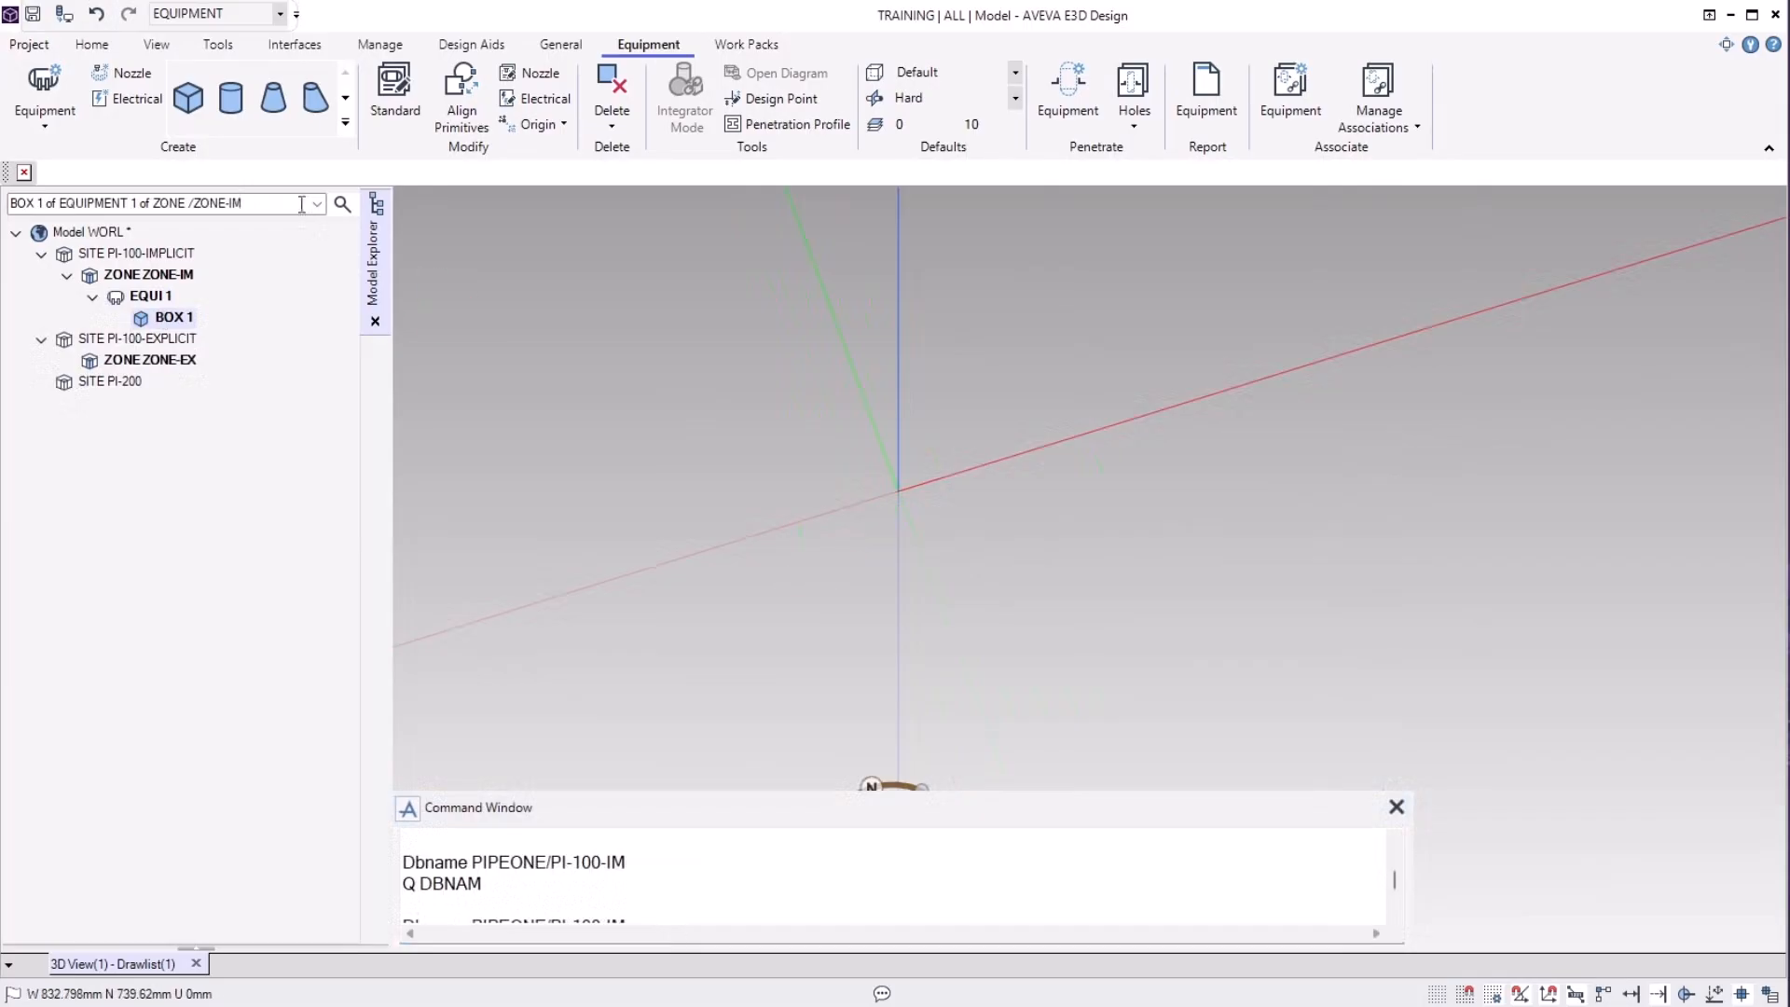
pyautogui.click(230, 97)
pyautogui.click(900, 492)
pyautogui.click(839, 466)
pyautogui.click(855, 391)
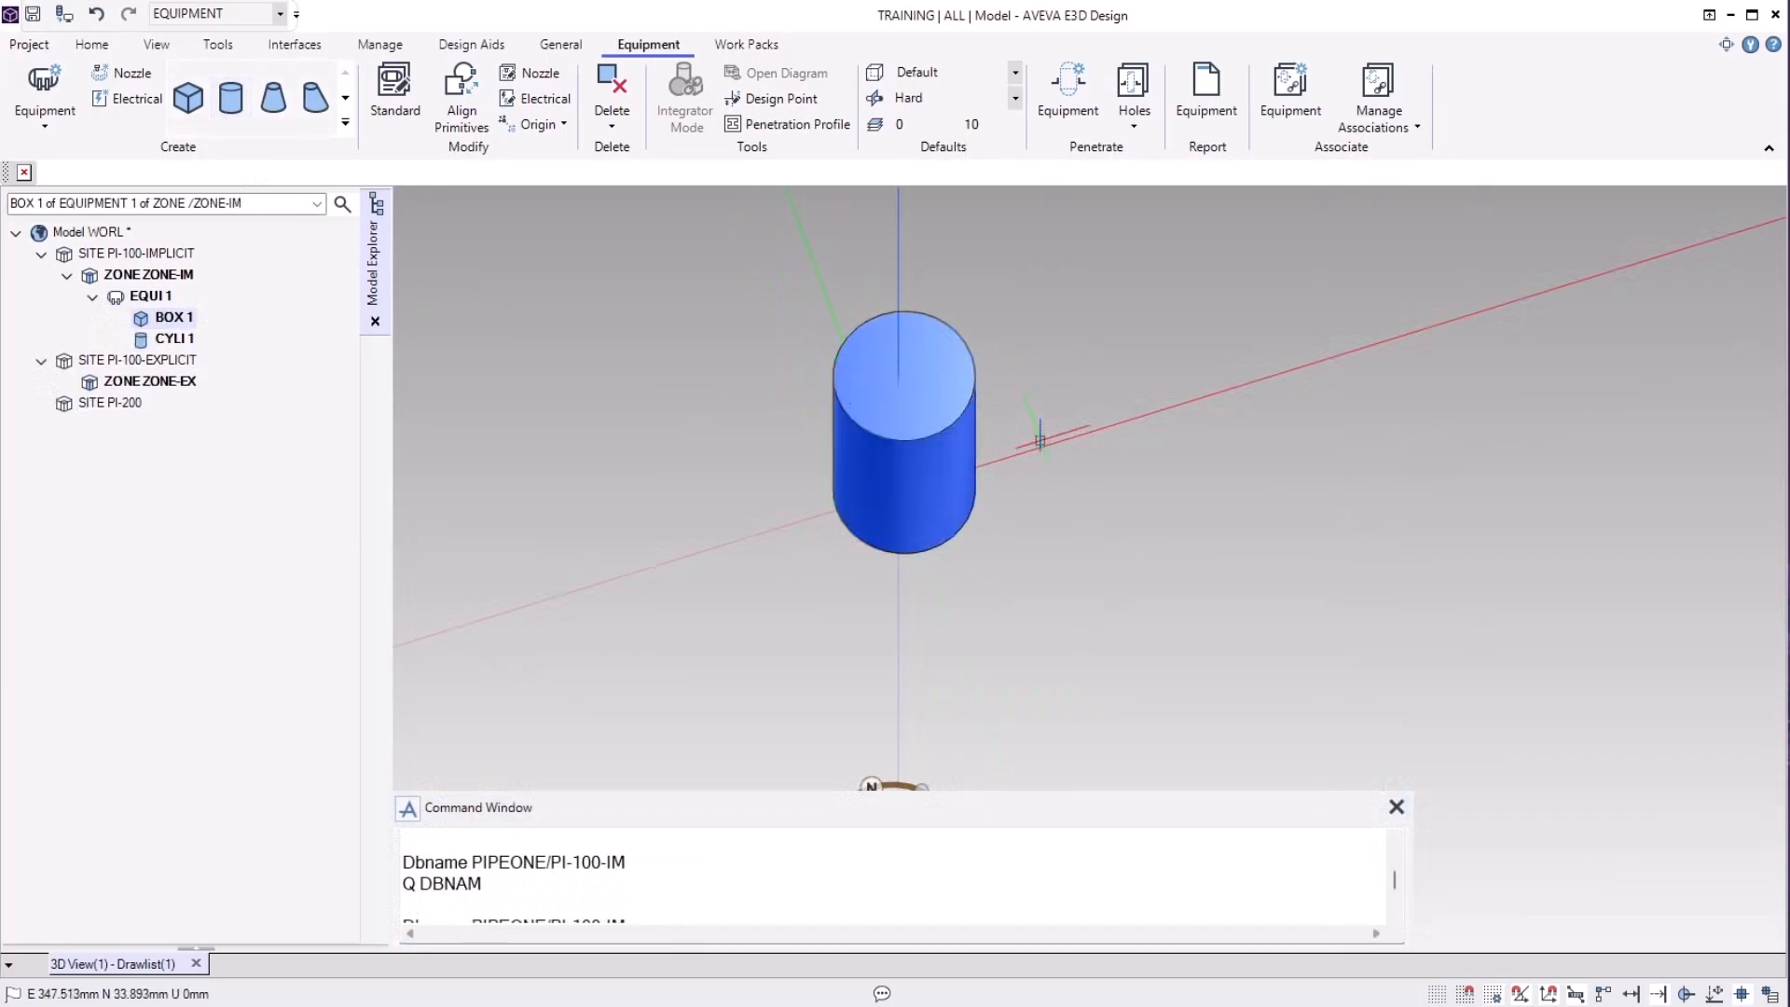
pyautogui.moveTo(1038, 434); pyautogui.dragTo(1015, 344, button='middle')
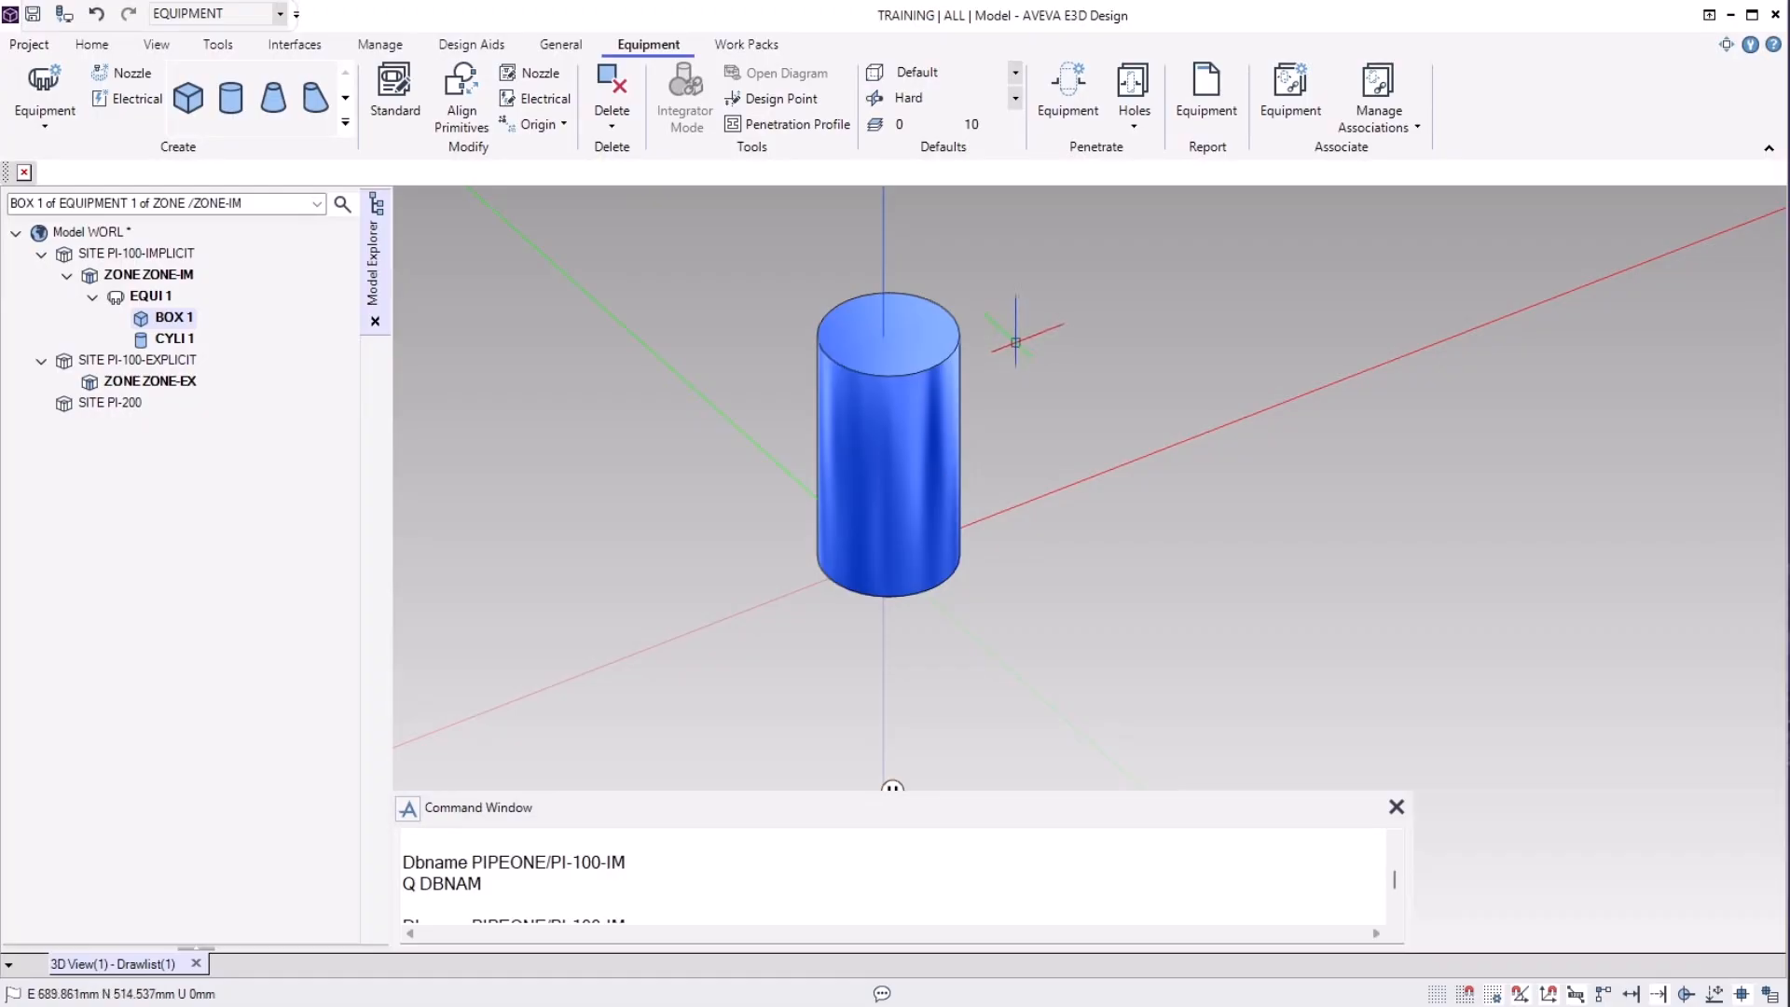